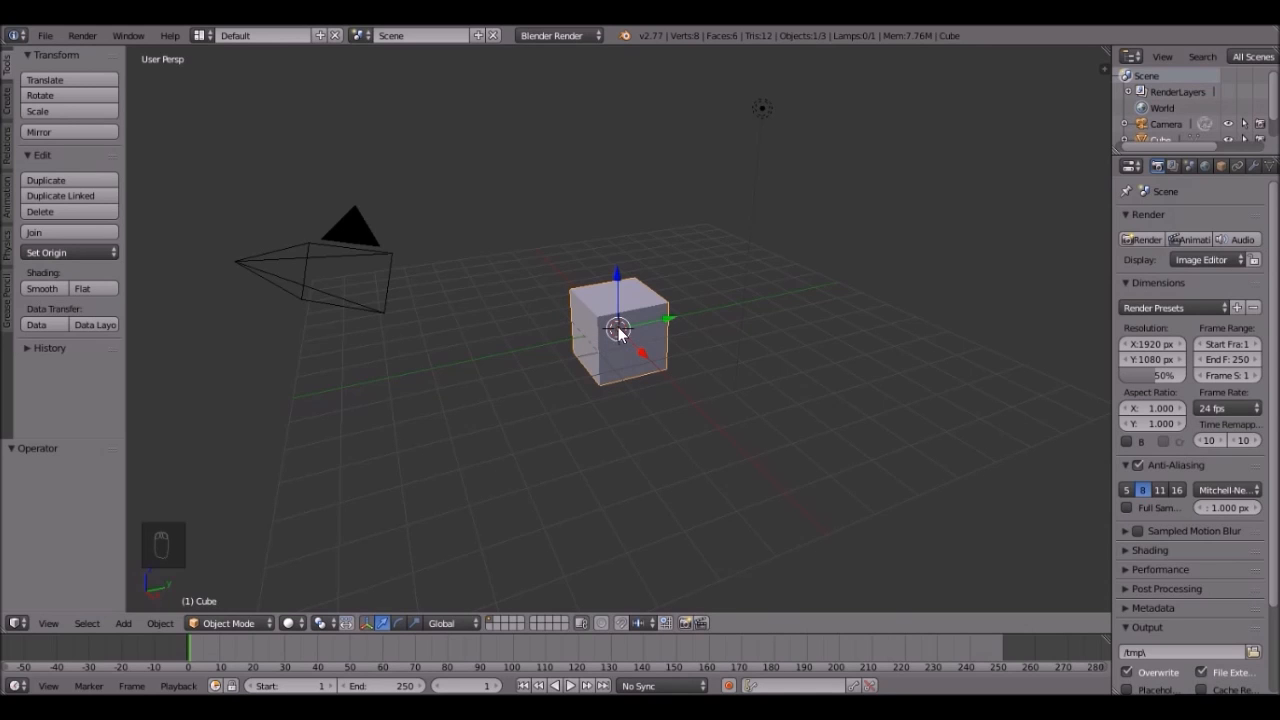
# - Delete the default cube from the scene
pyautogui.scroll(3, 618, 333)
pyautogui.scroll(-2, 615, 336)
pyautogui.moveTo(622, 336); pyautogui.dragTo(714, 400, button='middle')
pyautogui.press('x')
pyautogui.click(580, 343)
# - Add a text object at the centre of the scene
pyautogui.hotkey('shift', 'a')
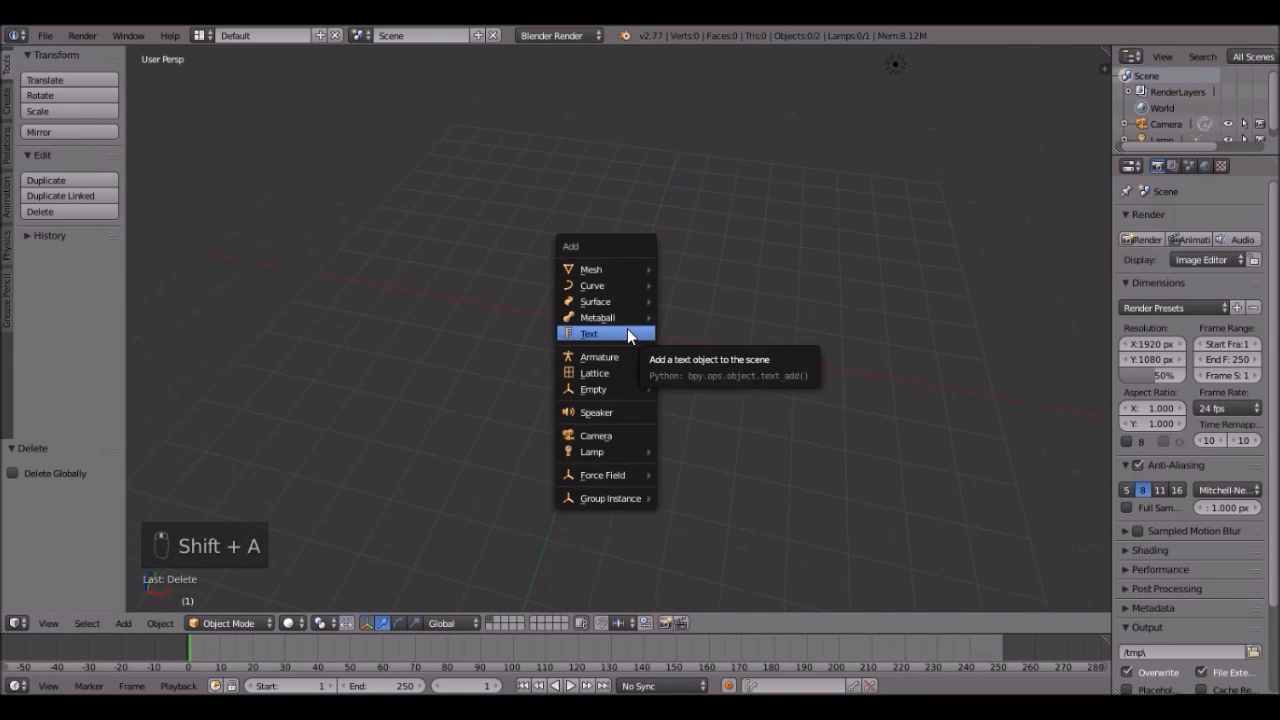
pyautogui.click(627, 334)
pyautogui.moveTo(690, 337); pyautogui.dragTo(623, 360, button='middle')
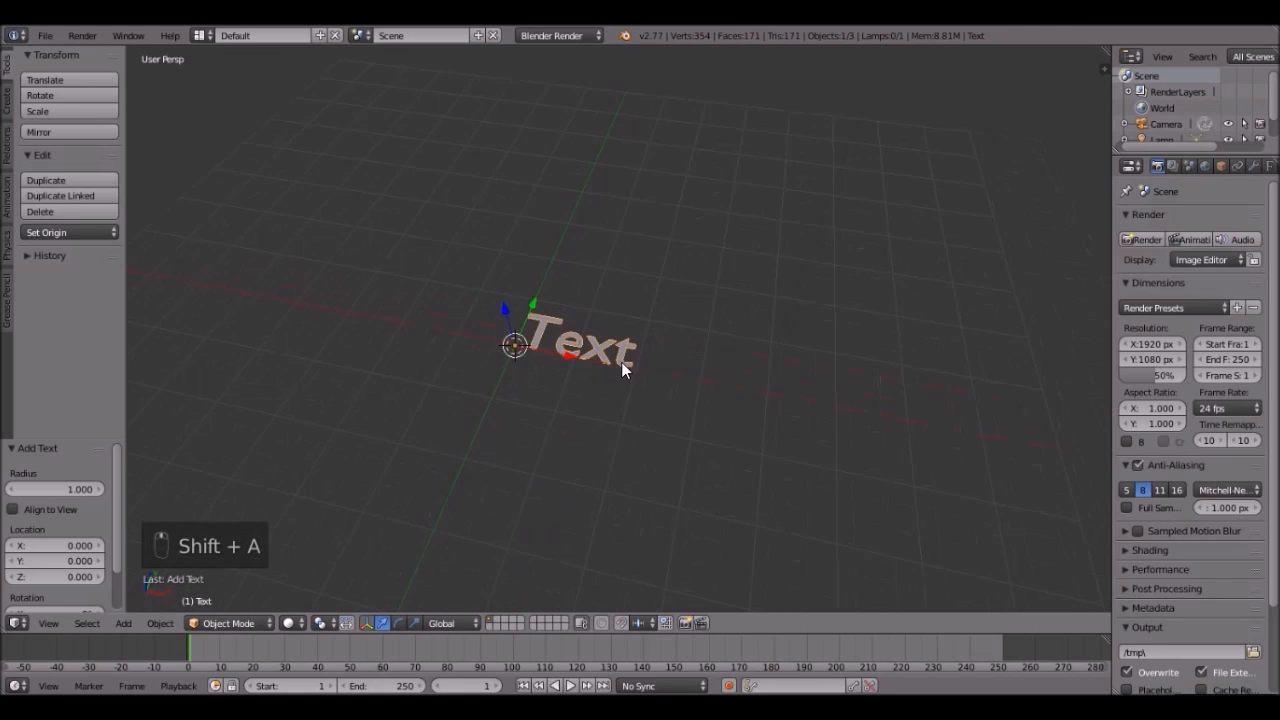
pyautogui.scroll(3, 640, 385)
# - Replace the text object's default wording with EXPLODE and return to Object Mode
pyautogui.press('Tab')
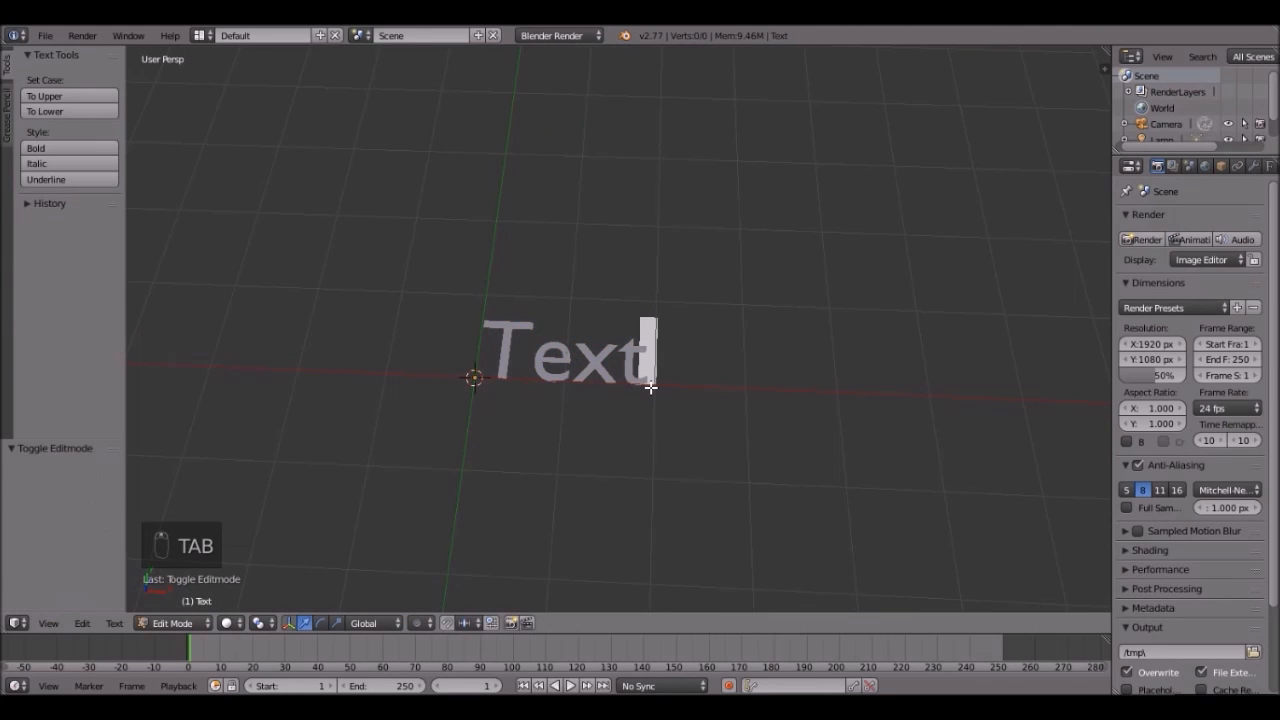
pyautogui.press('BackSpace')
pyautogui.press('BackSpace')
pyautogui.press('BackSpace')
pyautogui.press('BackSpace')
pyautogui.press('BackSpace')
pyautogui.press('BackSpace')
pyautogui.press('BackSpace')
pyautogui.press('BackSpace')
pyautogui.write('E')
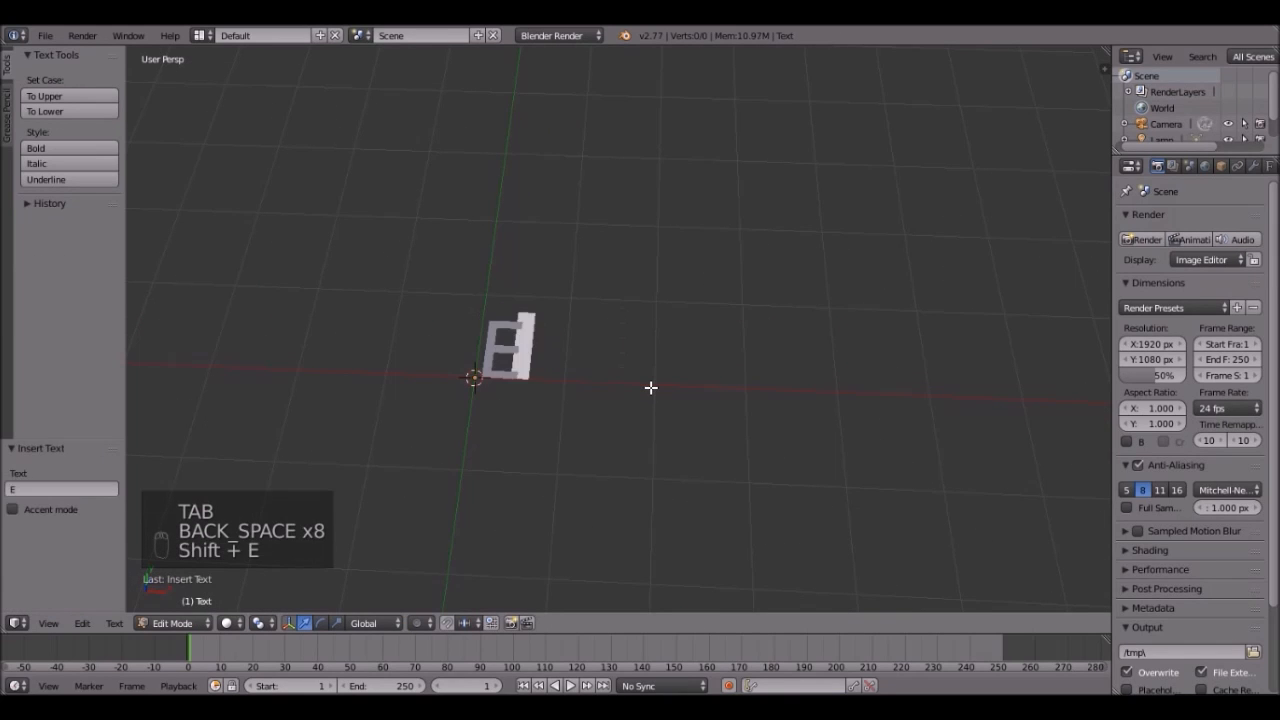
pyautogui.write('XPLODE')
pyautogui.press('Return')
pyautogui.press('BackSpace')
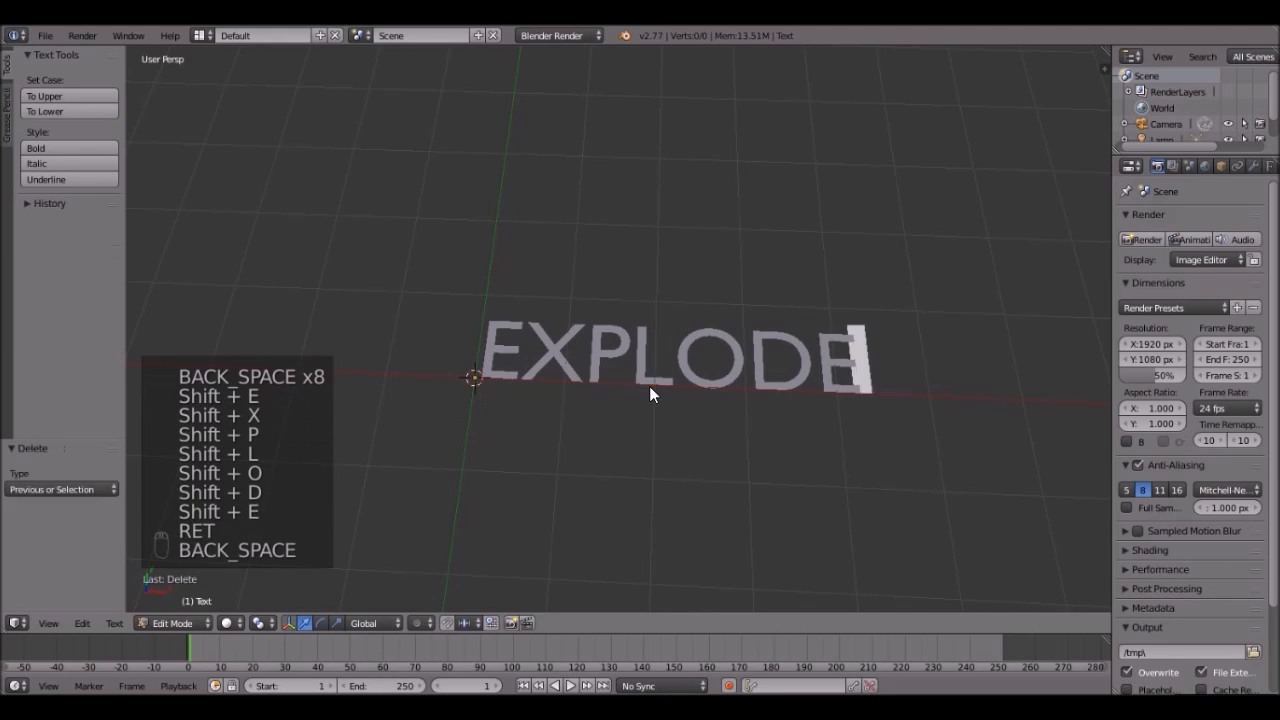
pyautogui.press('Tab')
pyautogui.press('Return')
# - Rotate the text 90° about its local X axis so that it stands upright
pyautogui.moveTo(608, 403); pyautogui.dragTo(481, 253, button='middle')
pyautogui.moveTo(792, 304); pyautogui.dragTo(892, 426, button='middle')
pyautogui.press('r')
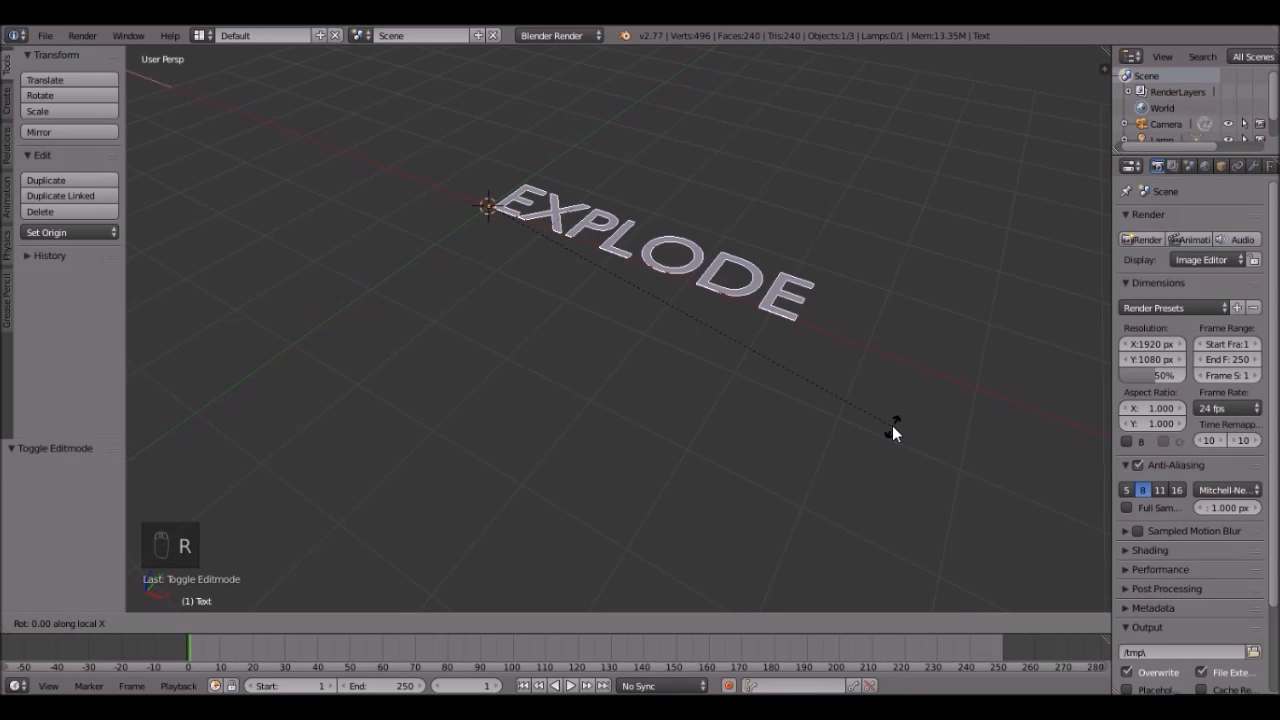
pyautogui.write('90')
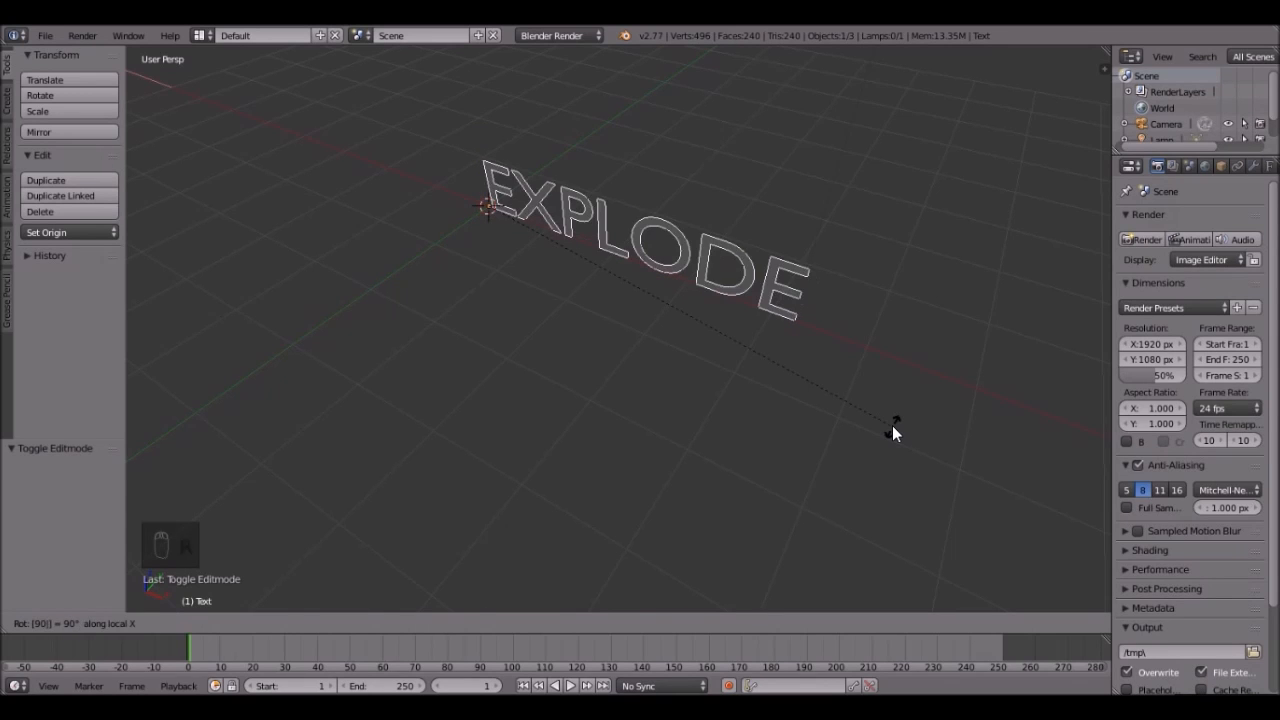
pyautogui.press('Return')
pyautogui.moveTo(892, 425); pyautogui.dragTo(387, 204, button='middle')
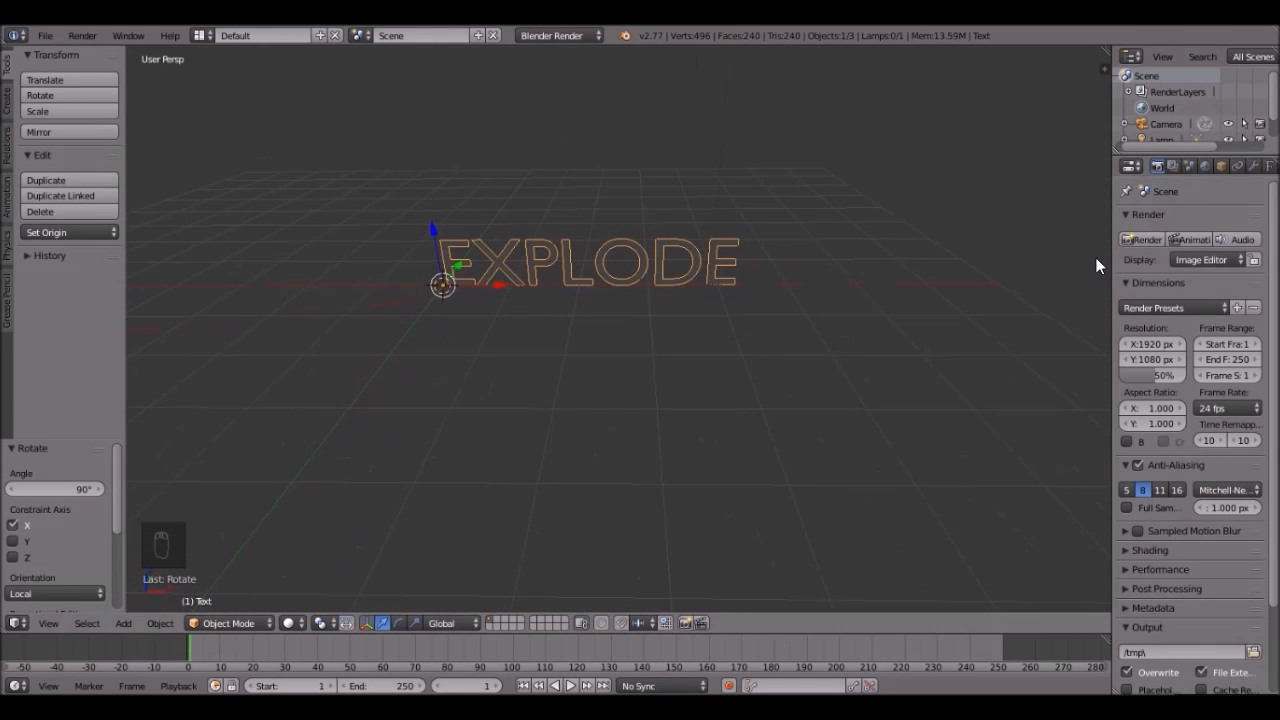
# - Widen the properties editor and show the text object's font and geometry settings
pyautogui.moveTo(1112, 252); pyautogui.dragTo(1052, 258)
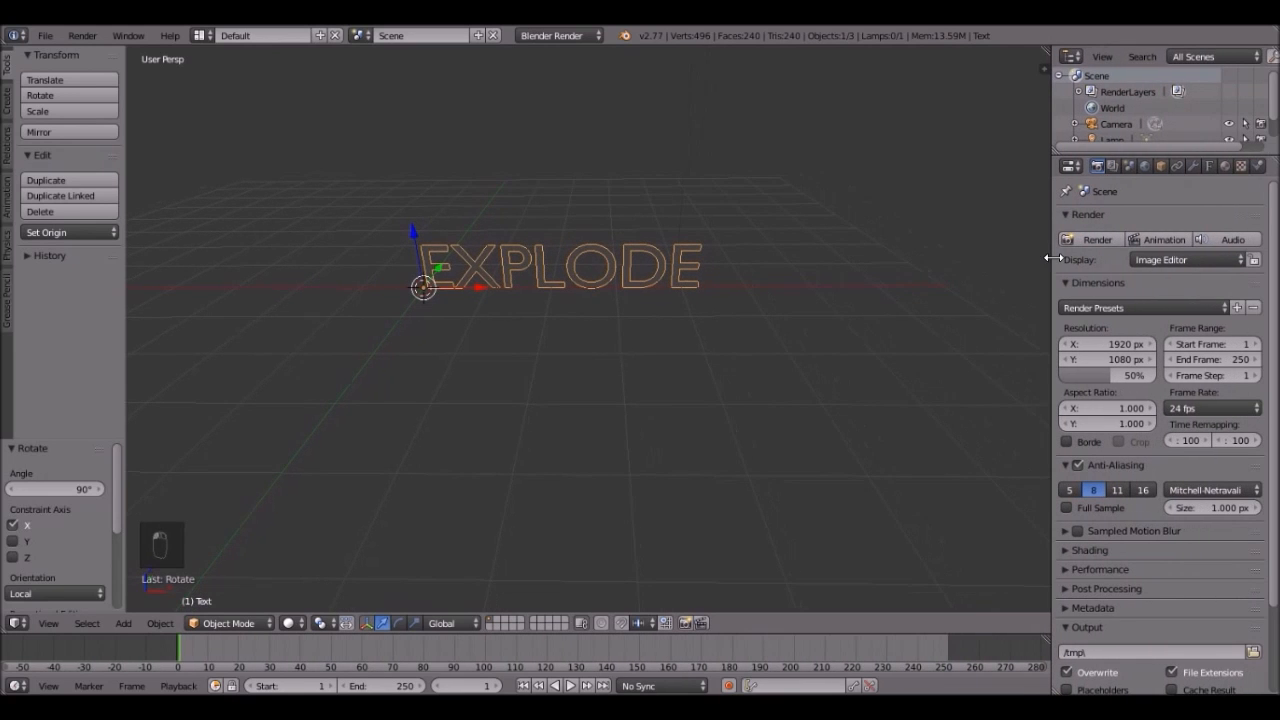
pyautogui.click(1208, 166)
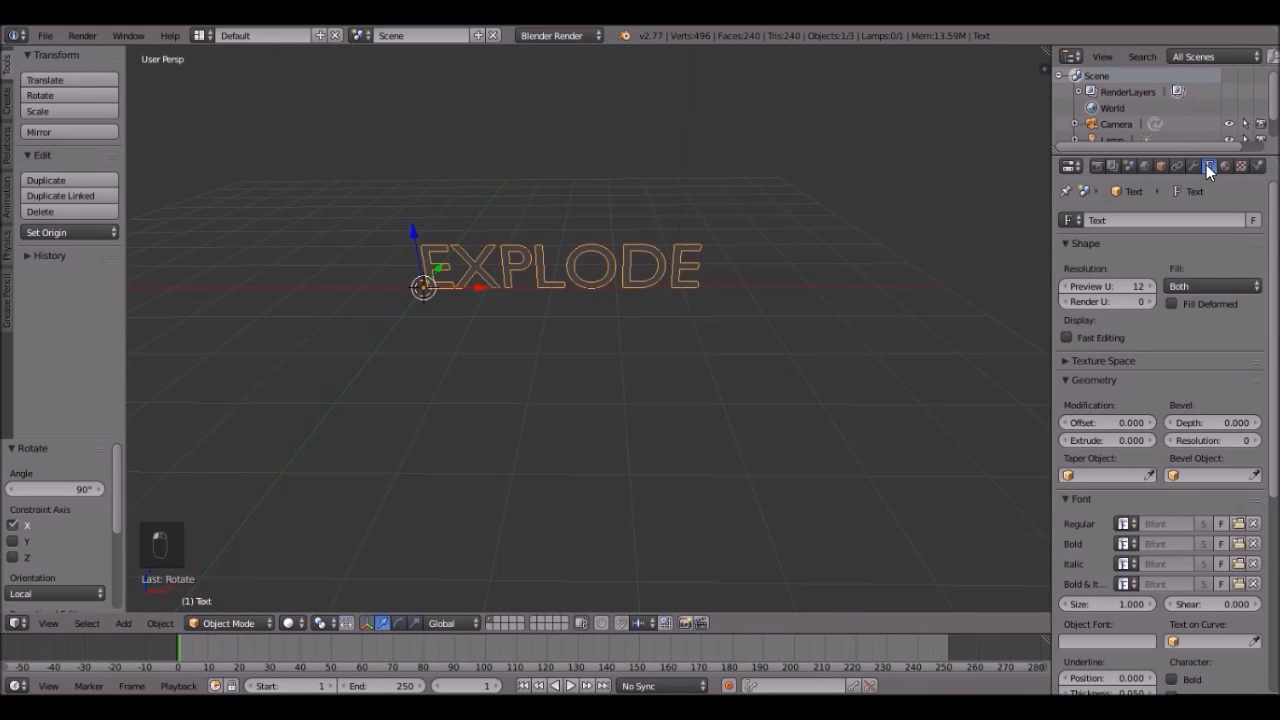
pyautogui.moveTo(776, 377); pyautogui.dragTo(1090, 407, button='middle')
pyautogui.moveTo(940, 450); pyautogui.dragTo(897, 406, button='middle')
pyautogui.moveTo(979, 436); pyautogui.dragTo(1010, 436, button='middle')
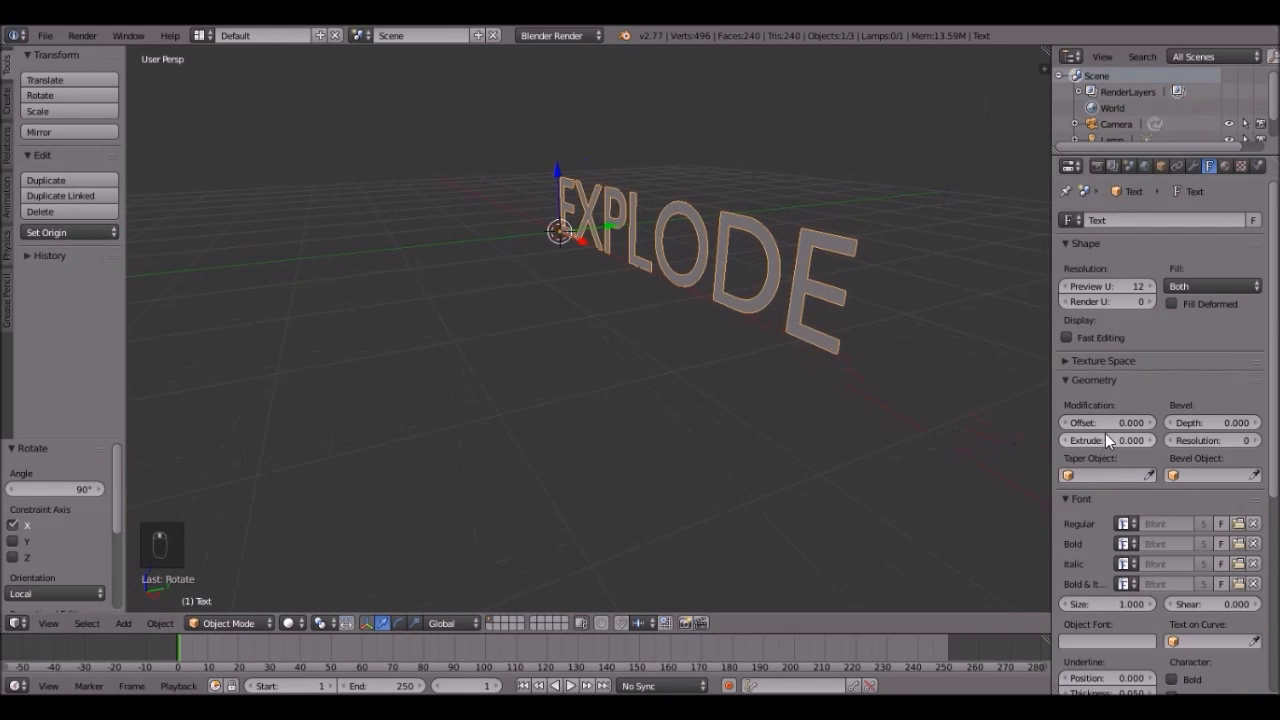
# - Extrude the text geometry by about 0.067
pyautogui.moveTo(1077, 442); pyautogui.dragTo(1110, 442)
pyautogui.moveTo(749, 363); pyautogui.dragTo(986, 420, button='middle')
pyautogui.moveTo(1110, 442); pyautogui.dragTo(1095, 442)
pyautogui.moveTo(618, 310); pyautogui.dragTo(740, 302, button='middle')
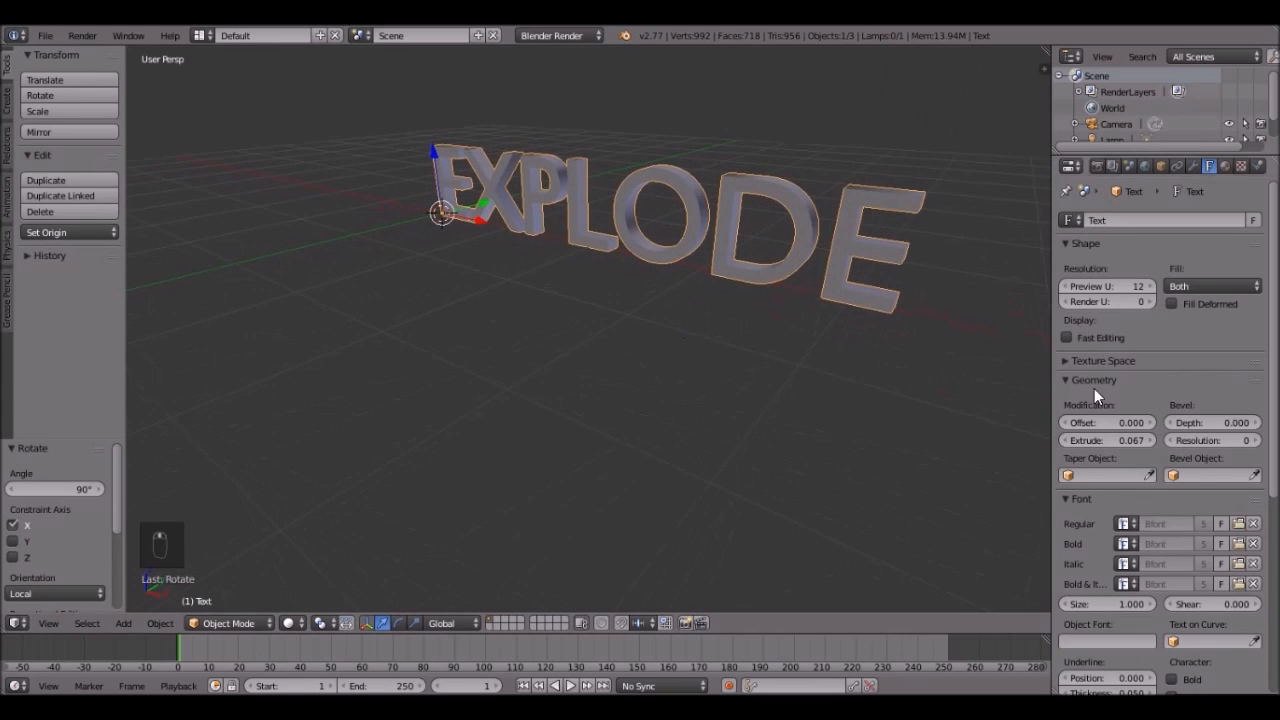
# - Set the text's Extrude value to 0.1
pyautogui.click(1108, 441)
pyautogui.write('.1')
pyautogui.press('Return')
pyautogui.moveTo(600, 350); pyautogui.dragTo(1008, 430, button='middle')
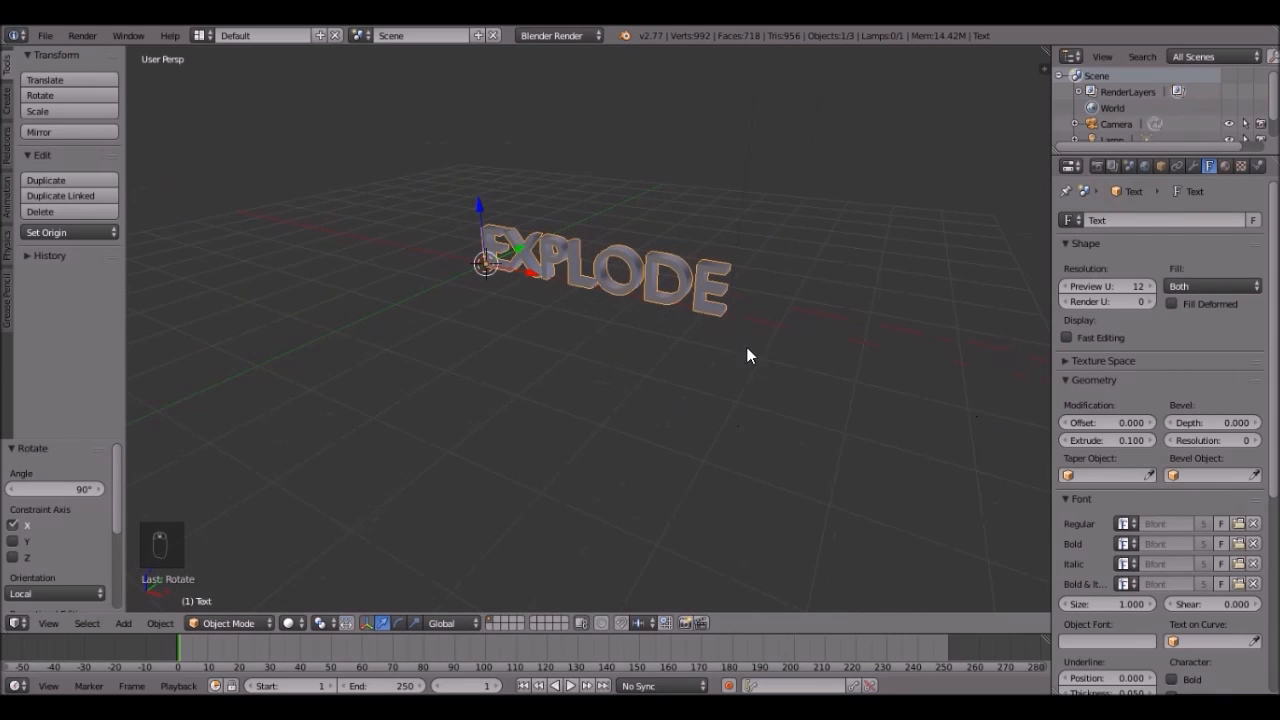
# - Convert the extruded text object into a mesh
pyautogui.scroll(3, 619, 313)
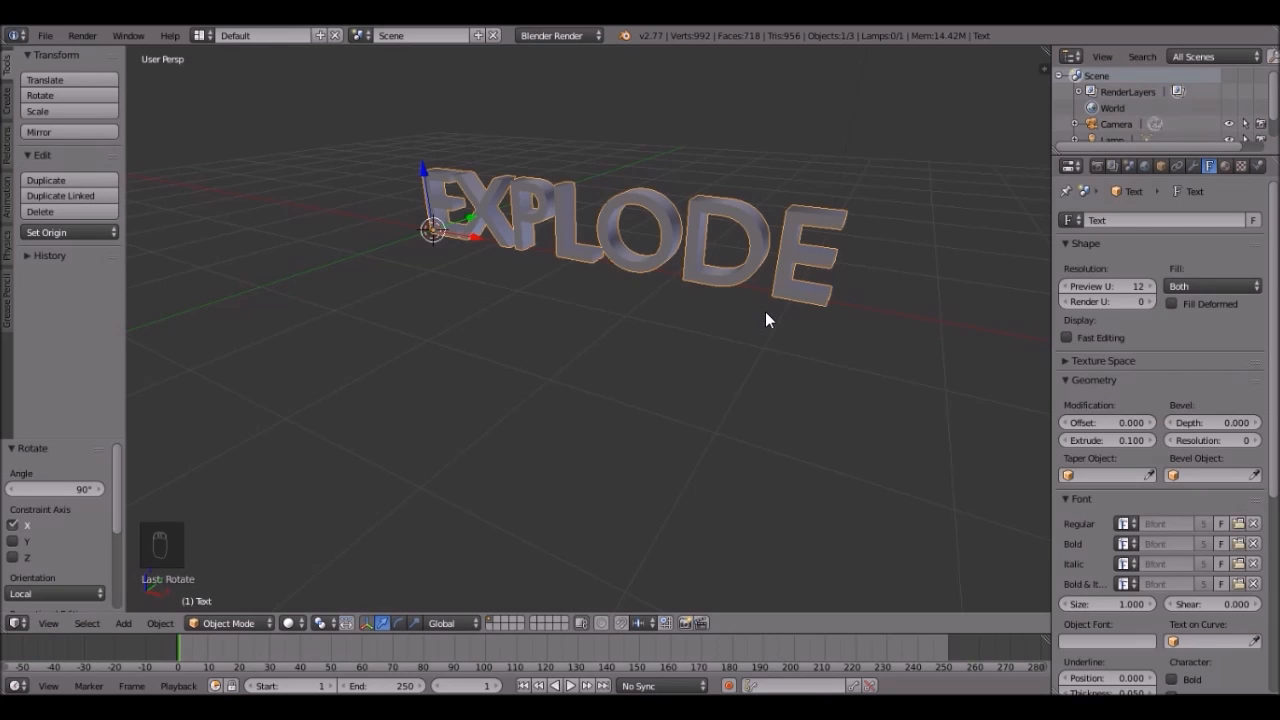
pyautogui.hotkey('alt', 'c')
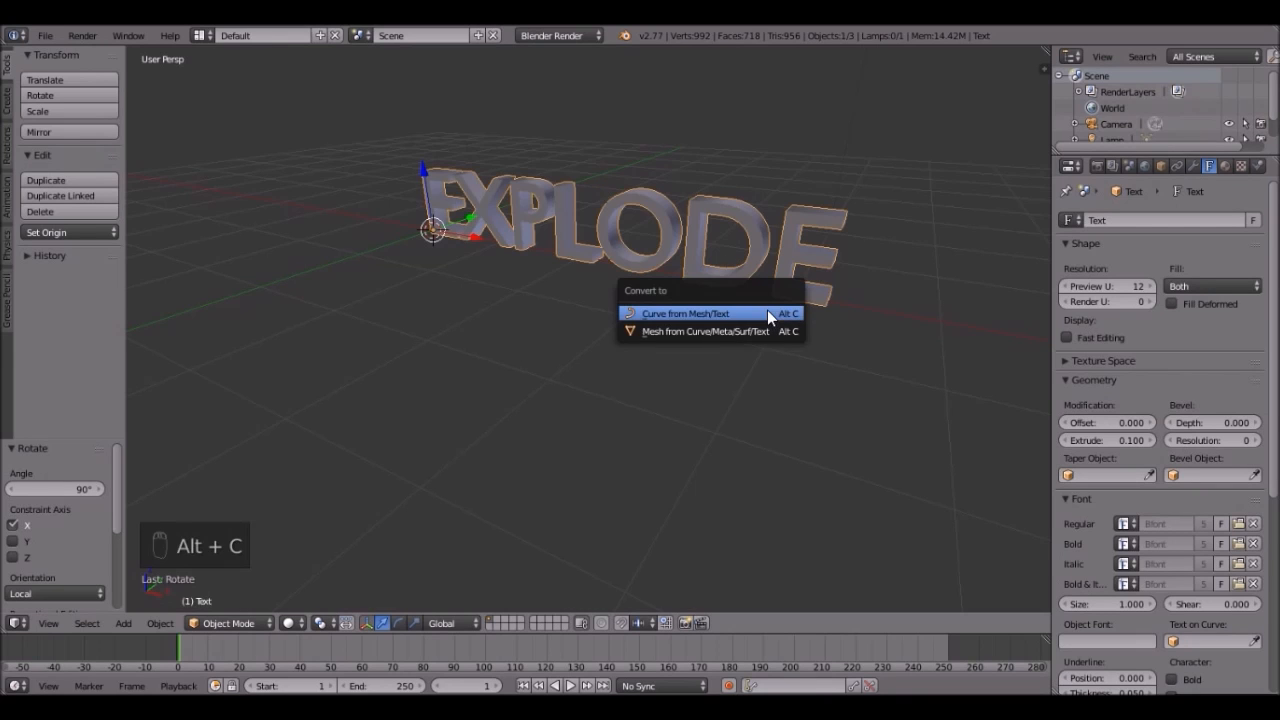
pyautogui.click(689, 330)
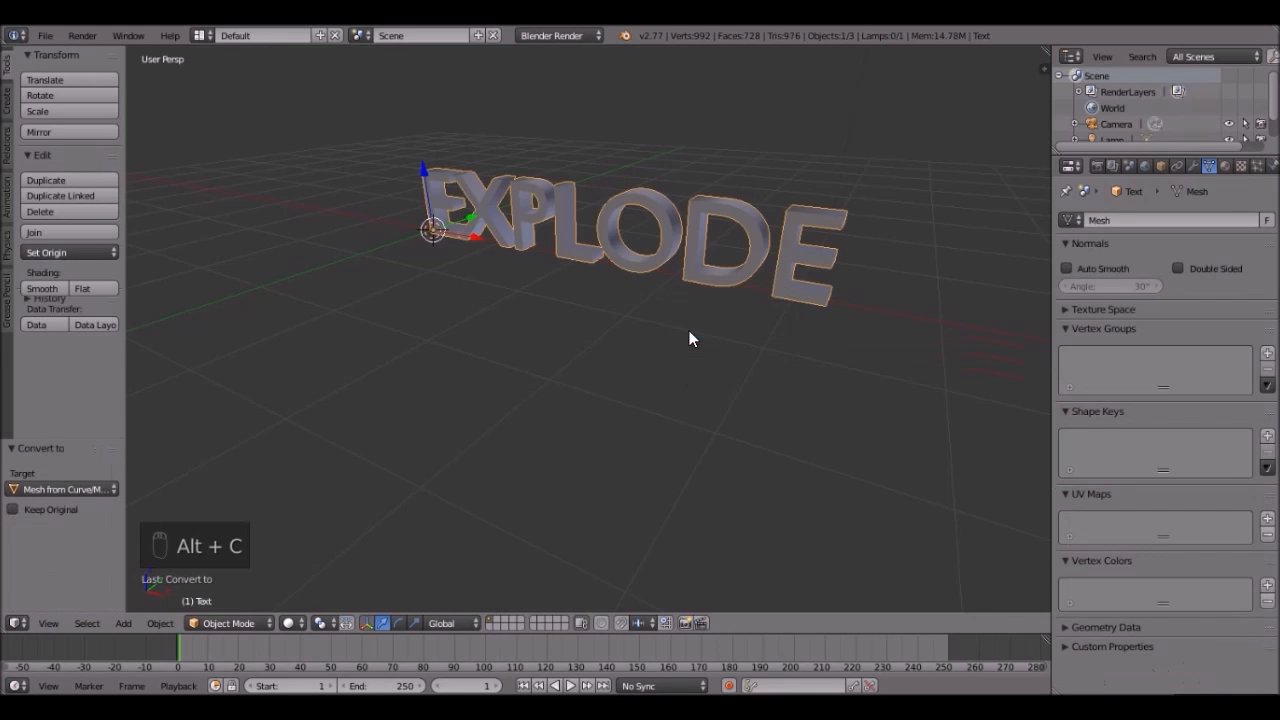
# - Examine the topology of the converted letters in Edit Mode, especially the curved P, O and D
pyautogui.moveTo(453, 280); pyautogui.dragTo(659, 293, button='middle')
pyautogui.press('Tab')
pyautogui.scroll(2, 651, 277)
pyautogui.press('Tab')
pyautogui.press('Tab')
pyautogui.scroll(2, 499, 249)
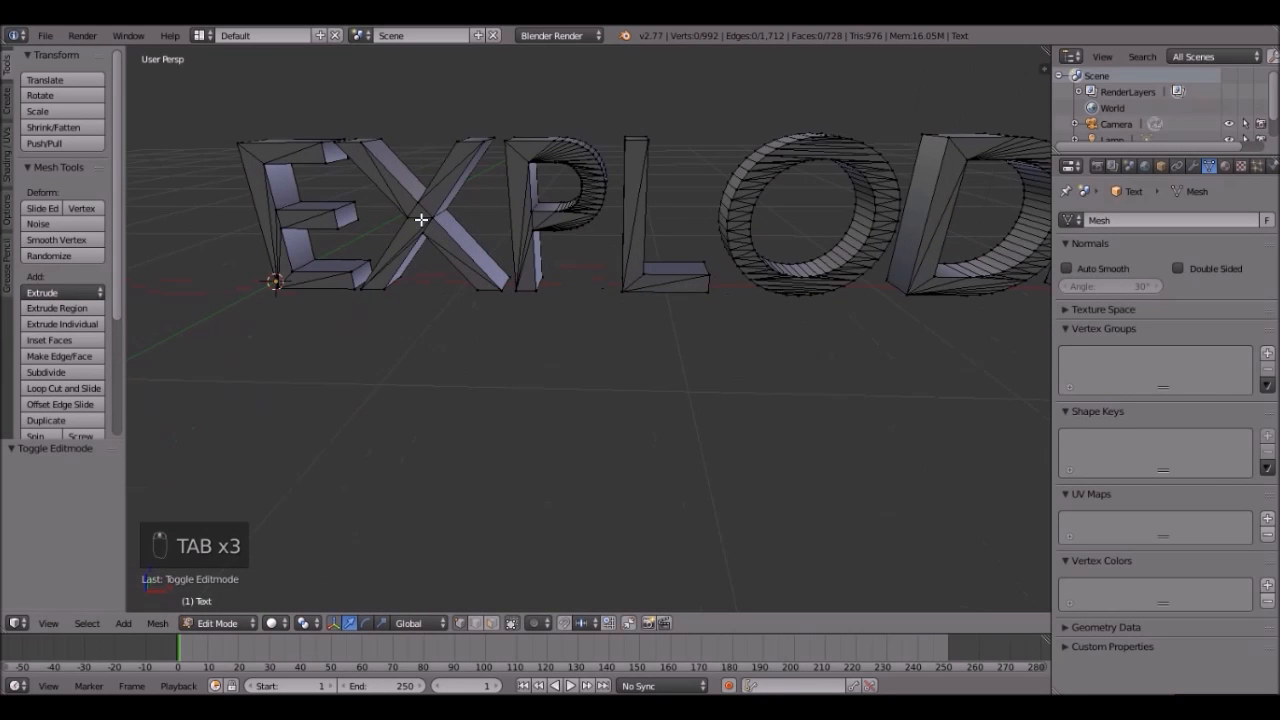
pyautogui.rightClick(570, 182)
pyautogui.rightClick(746, 170)
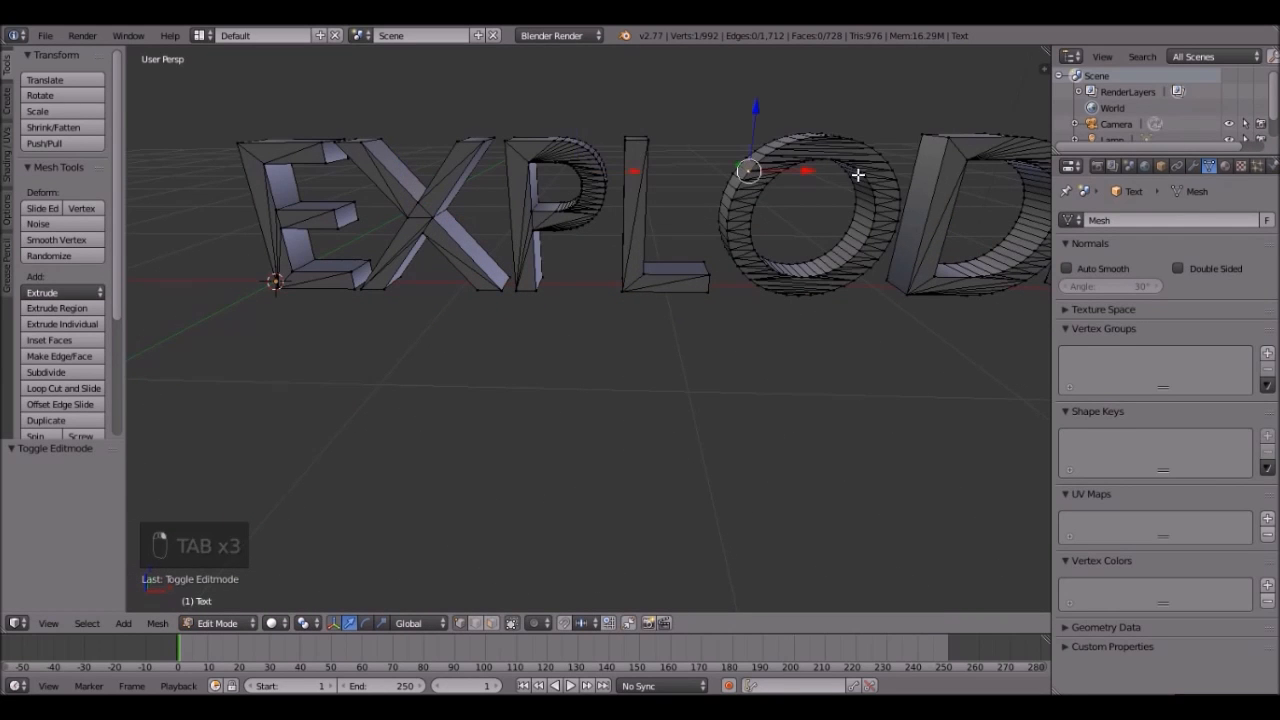
pyautogui.moveTo(889, 203); pyautogui.dragTo(630, 234, button='middle')
pyautogui.scroll(2, 630, 234)
pyautogui.rightClick(531, 76)
pyautogui.rightClick(607, 93)
pyautogui.press('a')
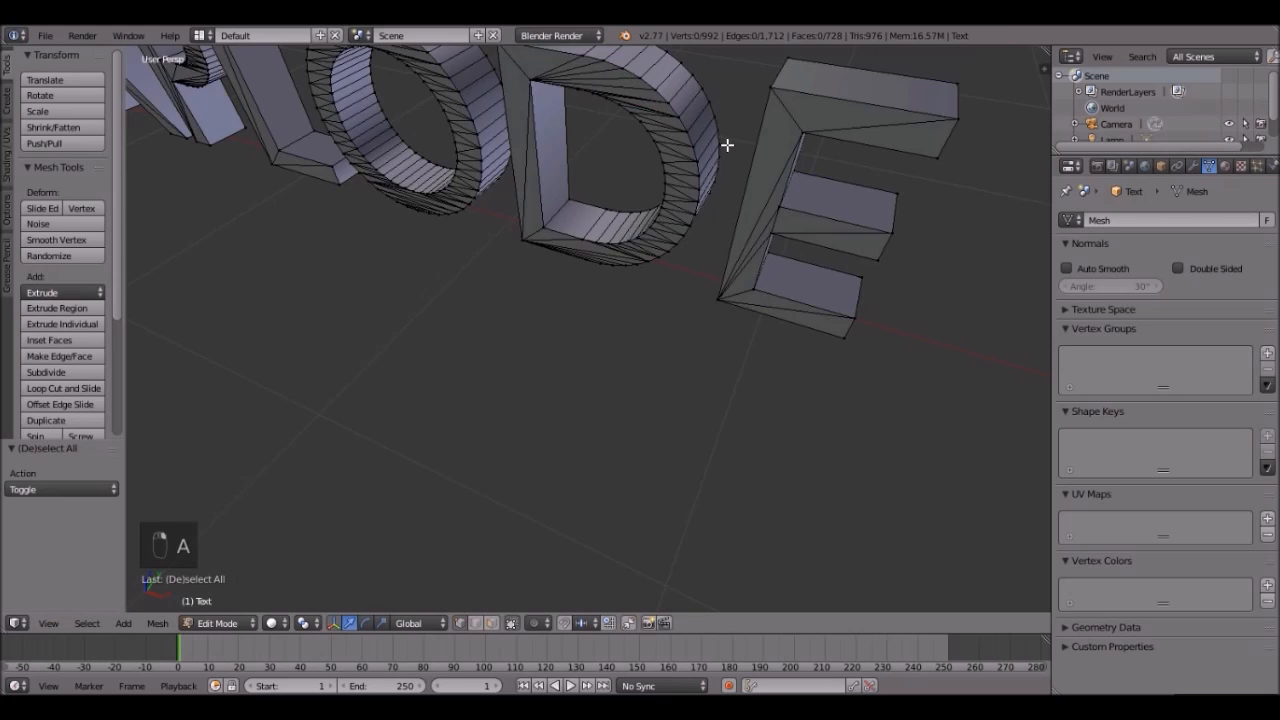
pyautogui.press('a')
pyautogui.press('w')
pyautogui.click(678, 204)
pyautogui.scroll(-2, 803, 117)
pyautogui.hotkey('ctrl', 'z')
pyautogui.press('Tab')
# - Add a Remesh modifier to the text mesh and turn off Remove Disconnected Pieces
pyautogui.moveTo(566, 307); pyautogui.dragTo(520, 246, button='middle')
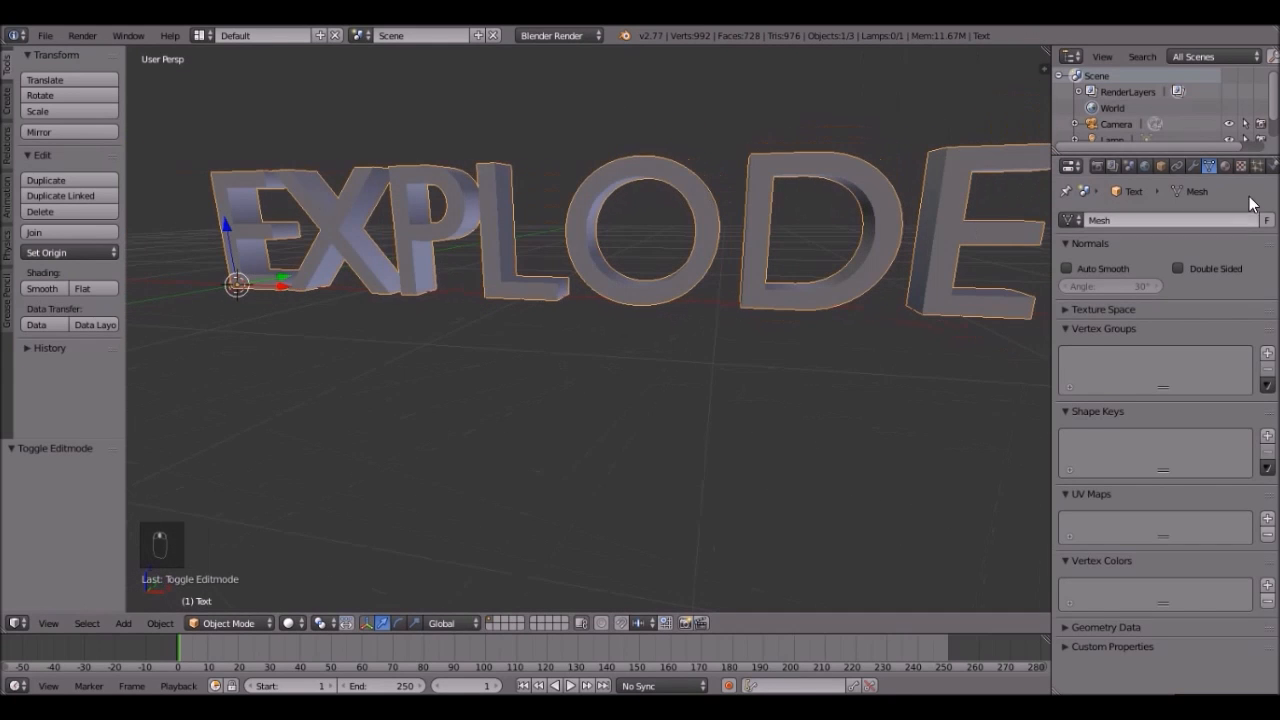
pyautogui.click(1193, 165)
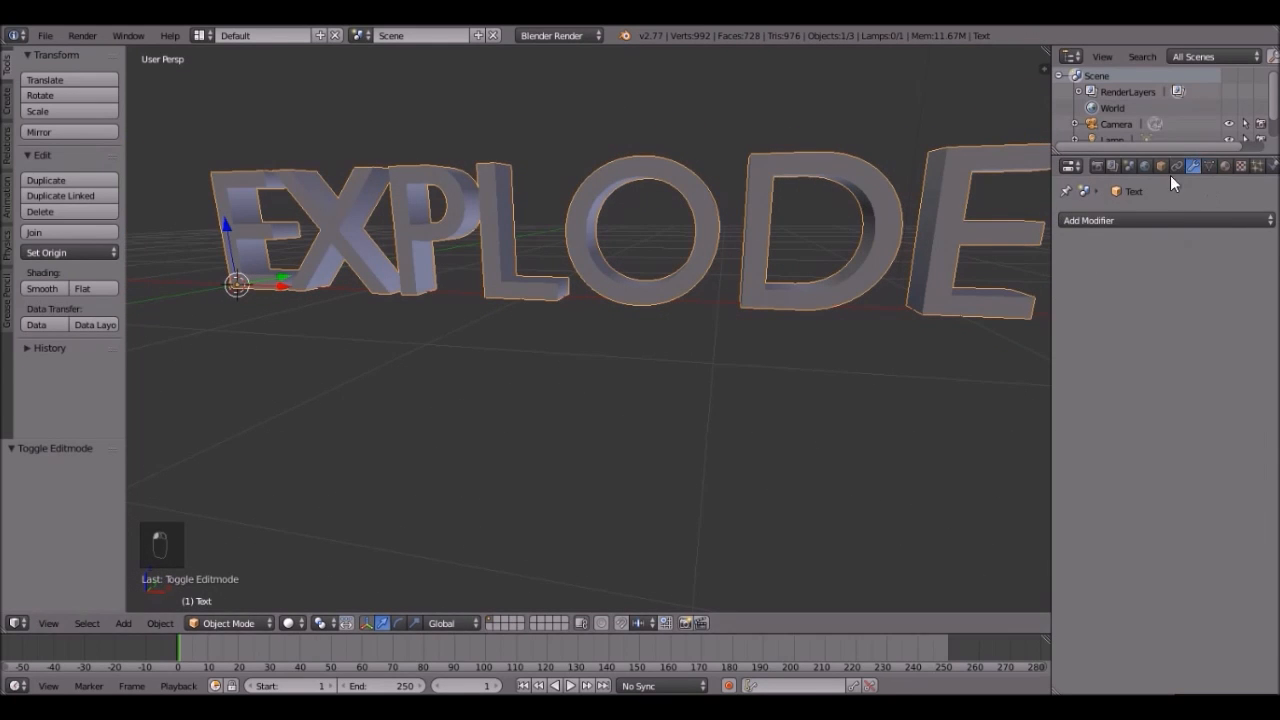
pyautogui.click(1118, 222)
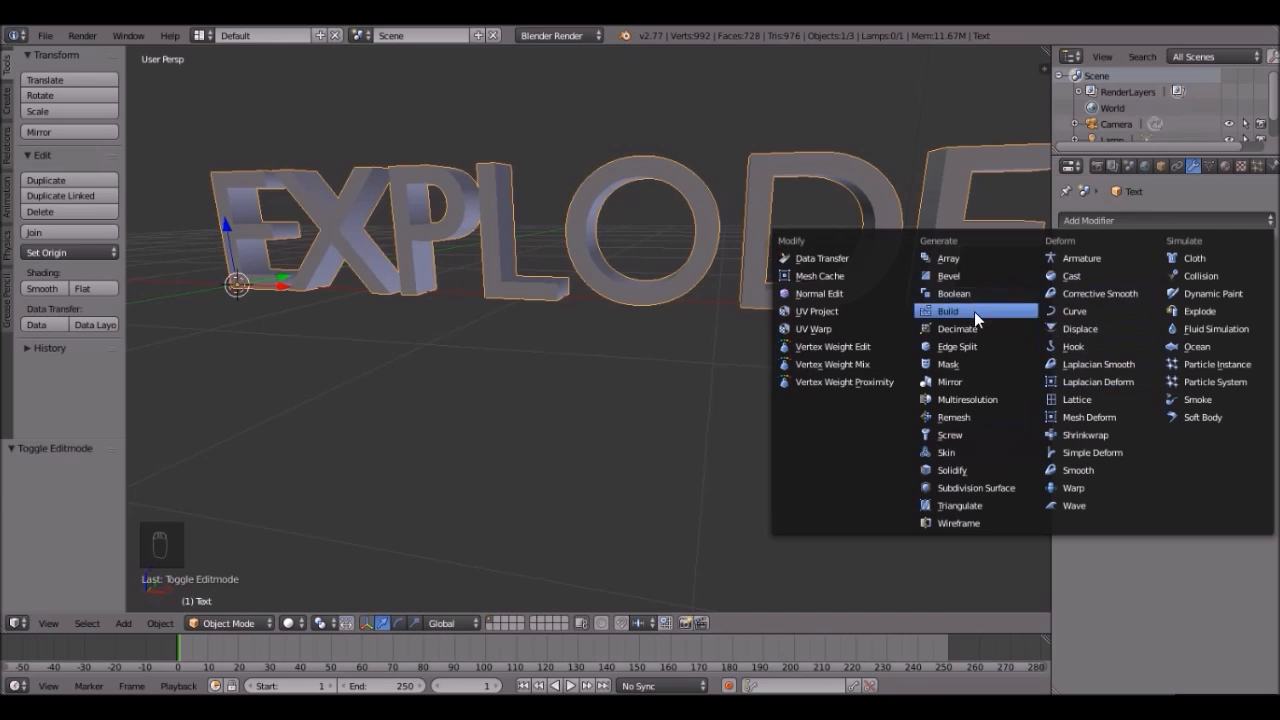
pyautogui.click(974, 416)
pyautogui.scroll(-3, 857, 351)
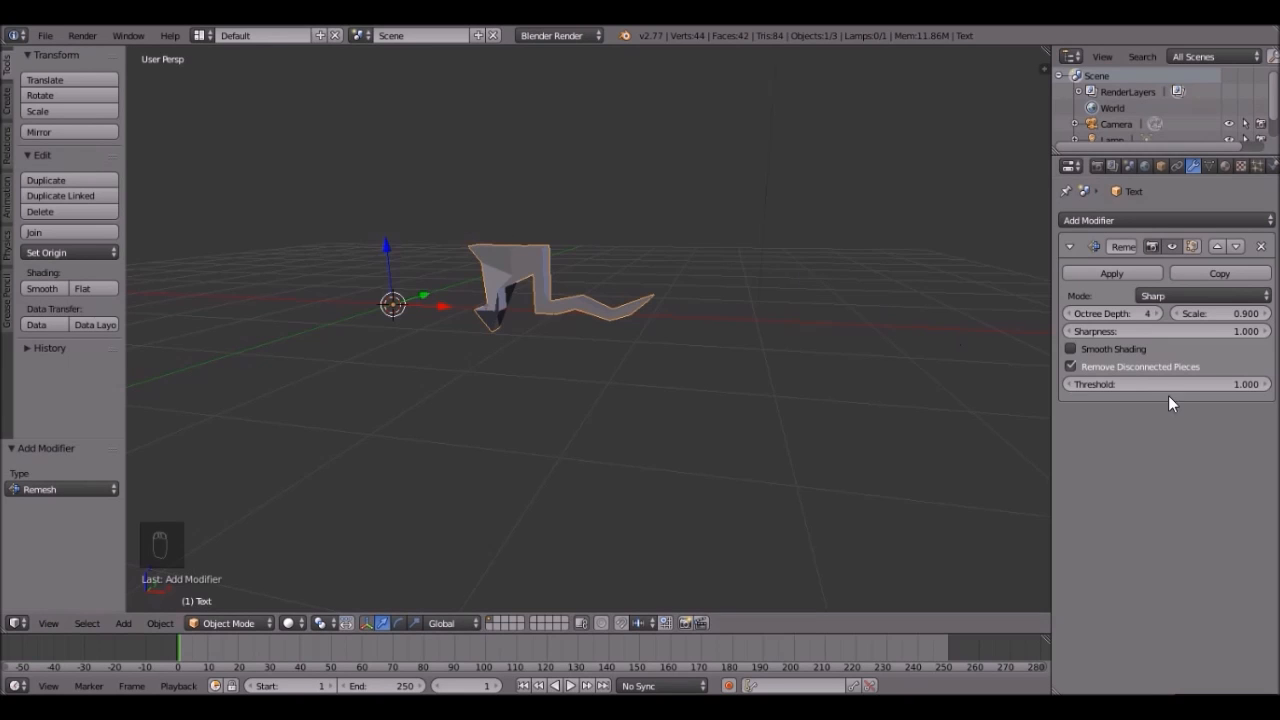
pyautogui.click(1125, 366)
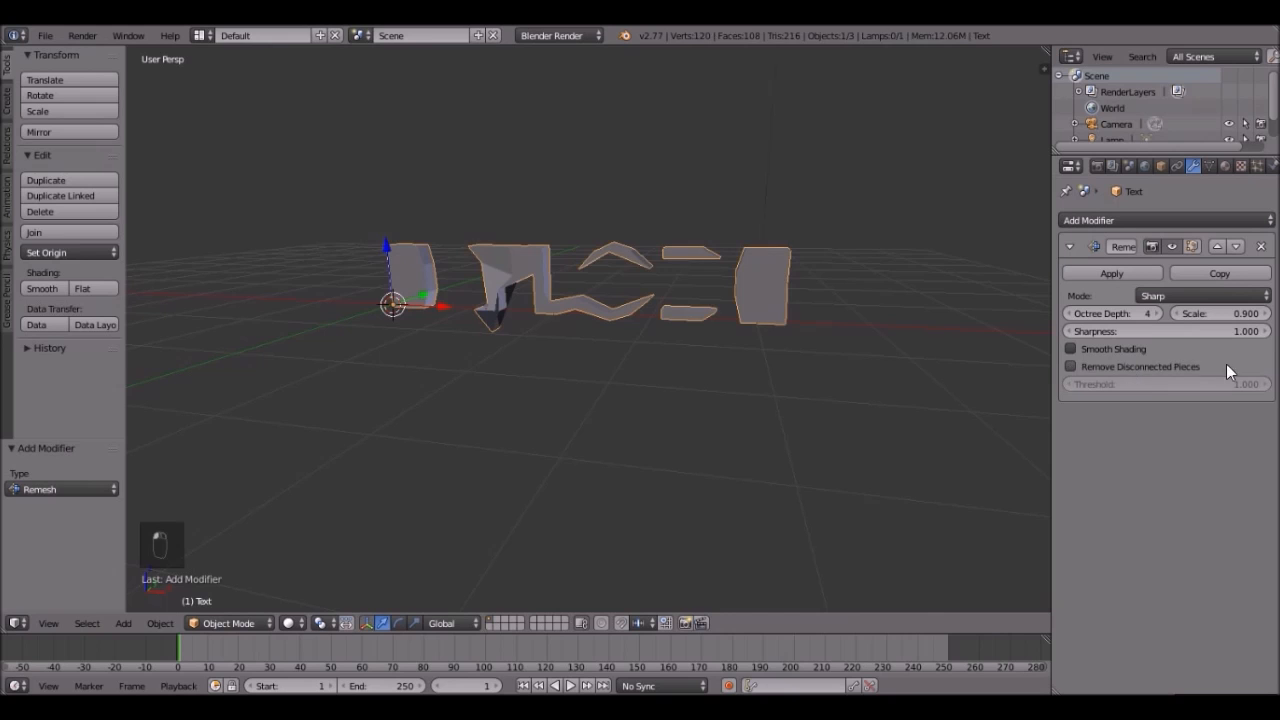
# - Raise the Remesh modifier's Octree Depth to 7 and check the letters in wireframe and solid display
pyautogui.scroll(2, 815, 345)
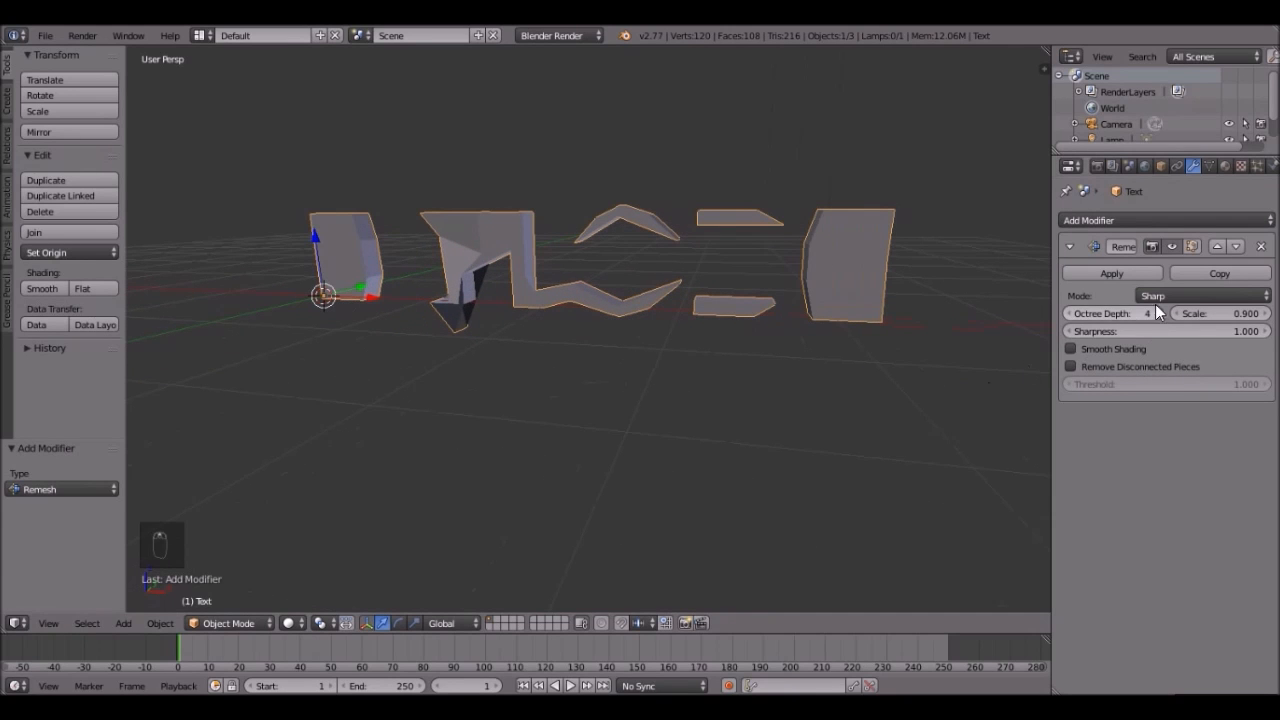
pyautogui.click(1156, 313)
pyautogui.click(1156, 313)
pyautogui.click(1156, 313)
pyautogui.moveTo(461, 316); pyautogui.dragTo(620, 326, button='middle')
pyautogui.press('z')
pyautogui.press('z')
pyautogui.scroll(3, 755, 328)
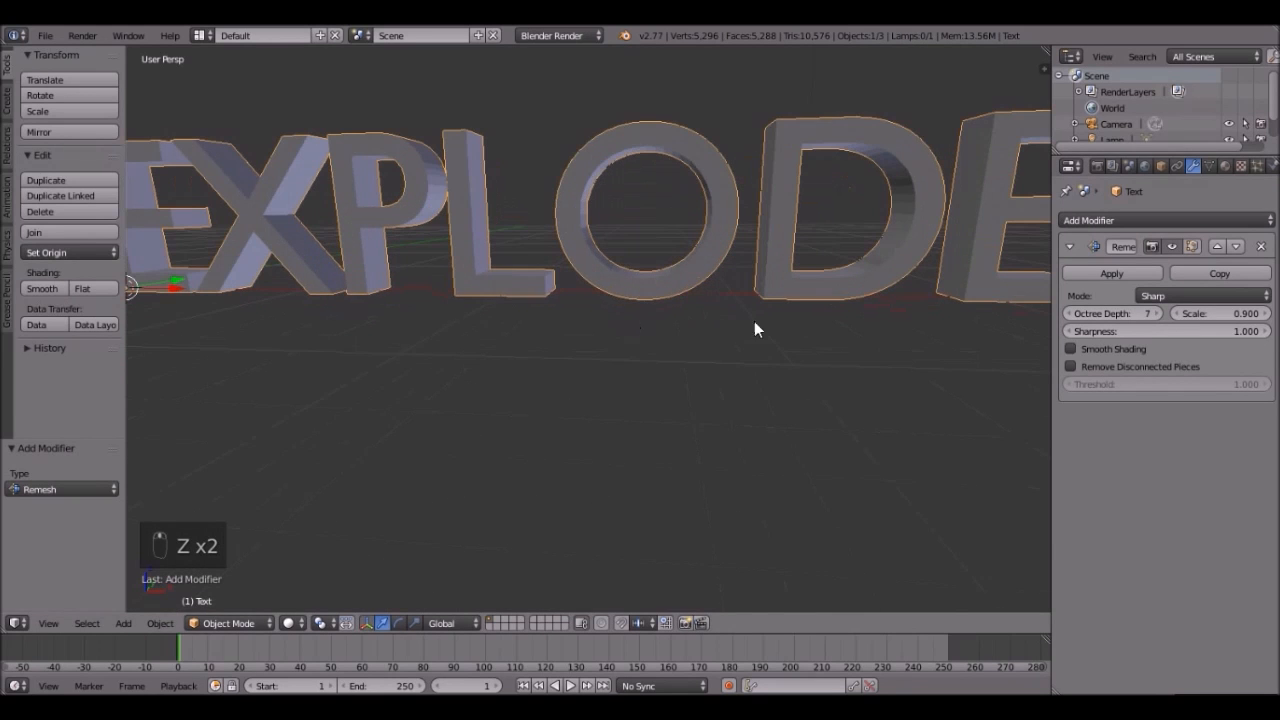
# - Set the Octree Depth to 8, check the wireframe density and apply the Remesh modifier
pyautogui.click(1155, 313)
pyautogui.press('z')
pyautogui.scroll(-3, 689, 263)
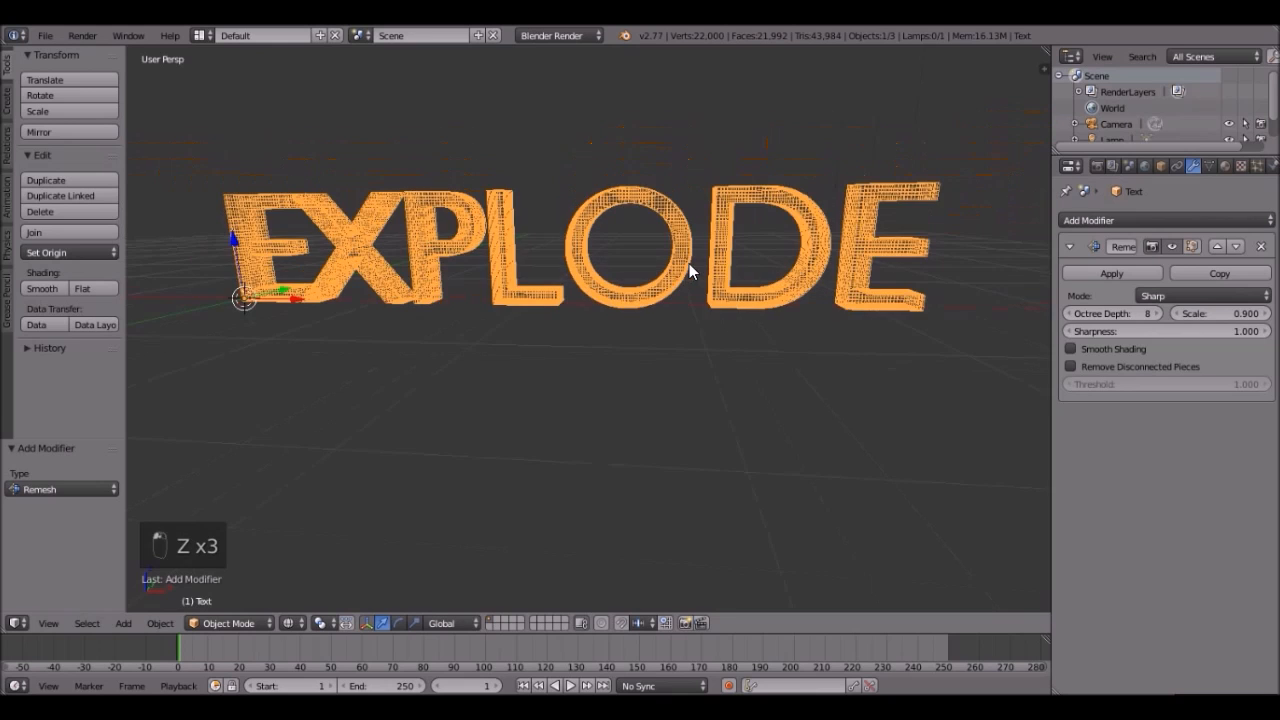
pyautogui.press('z')
pyautogui.moveTo(689, 263)
pyautogui.mouseDown(button='middle')
pyautogui.moveTo(608, 300)
pyautogui.moveTo(545, 244)
pyautogui.moveTo(595, 298)
pyautogui.moveTo(685, 336)
pyautogui.moveTo(720, 332)
pyautogui.mouseUp(button='middle')
pyautogui.click(1120, 272)
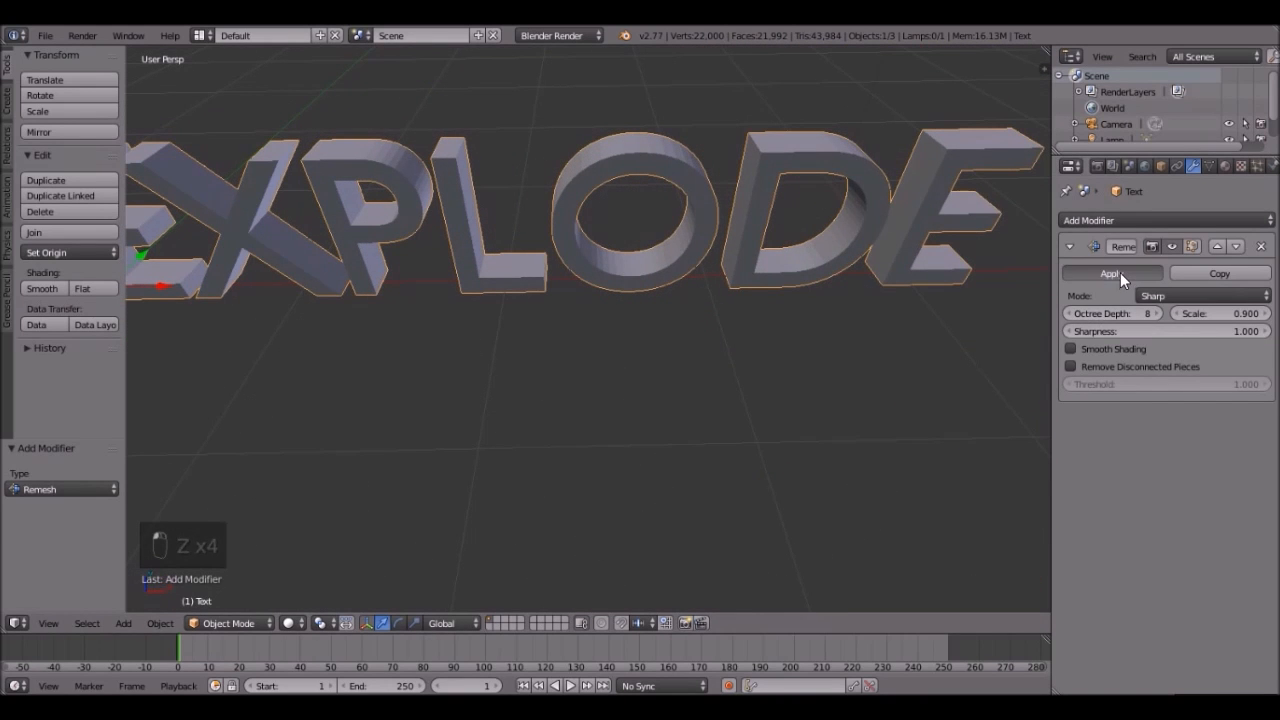
# - Examine the remeshed letters' face grid up close in Edit Mode, then return to Object Mode
pyautogui.scroll(-2, 554, 363)
pyautogui.press('Tab')
pyautogui.scroll(5, 677, 412)
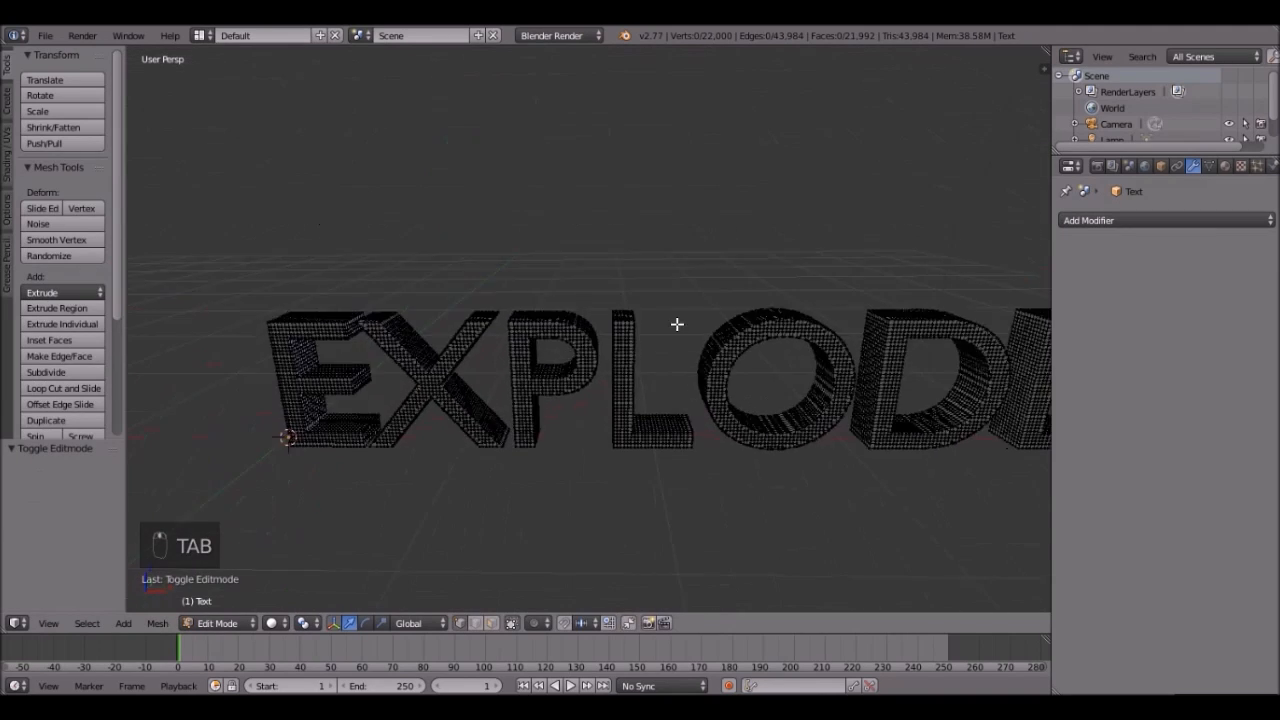
pyautogui.rightClick(605, 330)
pyautogui.press('g')
pyautogui.rightClick(632, 233)
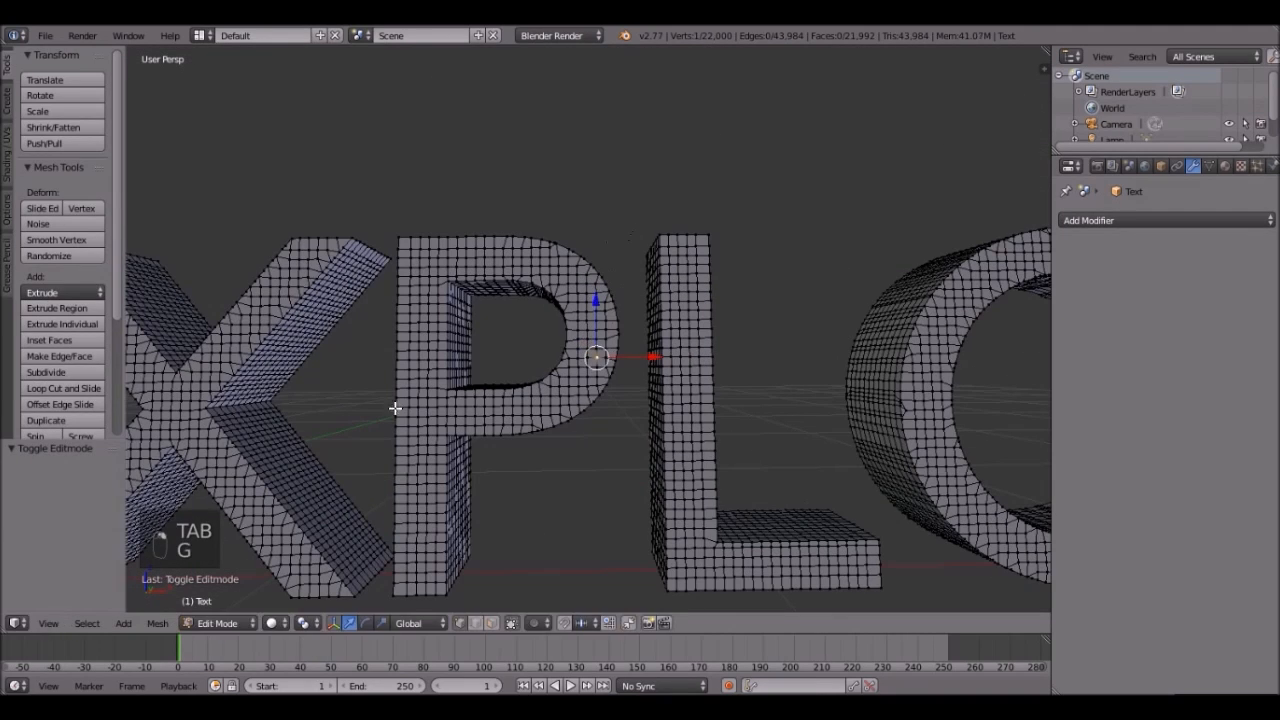
pyautogui.press('Tab')
pyautogui.moveTo(257, 420); pyautogui.dragTo(419, 345, button='middle')
pyautogui.press('Tab')
pyautogui.scroll(-7, 419, 345)
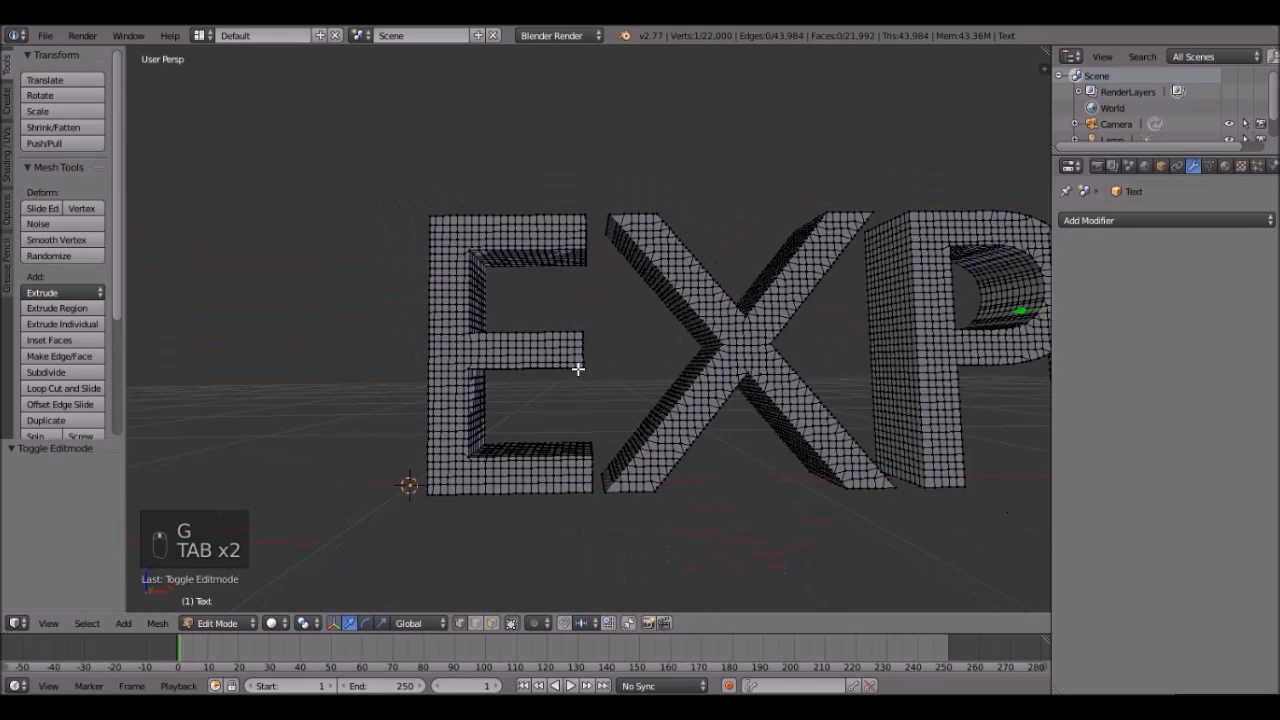
pyautogui.press('Tab')
pyautogui.moveTo(521, 359); pyautogui.dragTo(582, 315, button='middle')
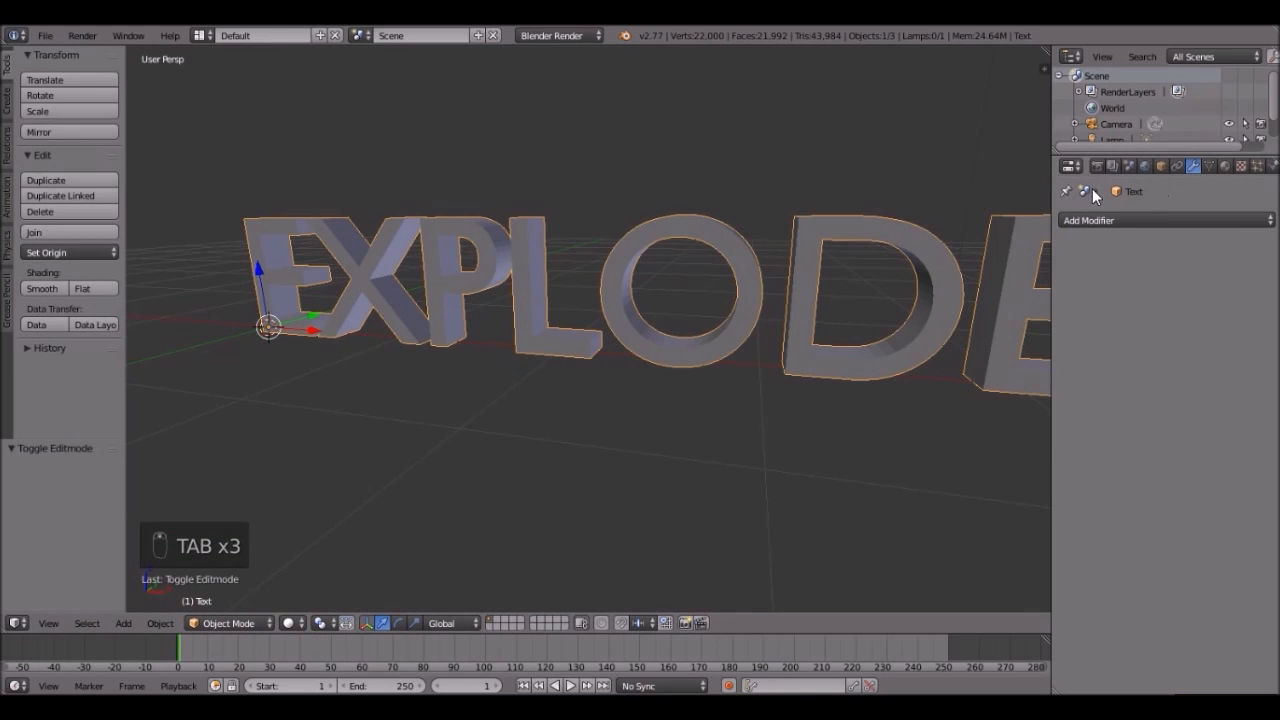
# - Apply smooth shading to the text mesh and hide the tool shelf
pyautogui.click(48, 287)
pyautogui.press('t')
pyautogui.moveTo(761, 320); pyautogui.dragTo(771, 346, button='middle')
# - Try an Edge Split modifier on the smooth-shaded text and remove it again
pyautogui.click(1157, 220)
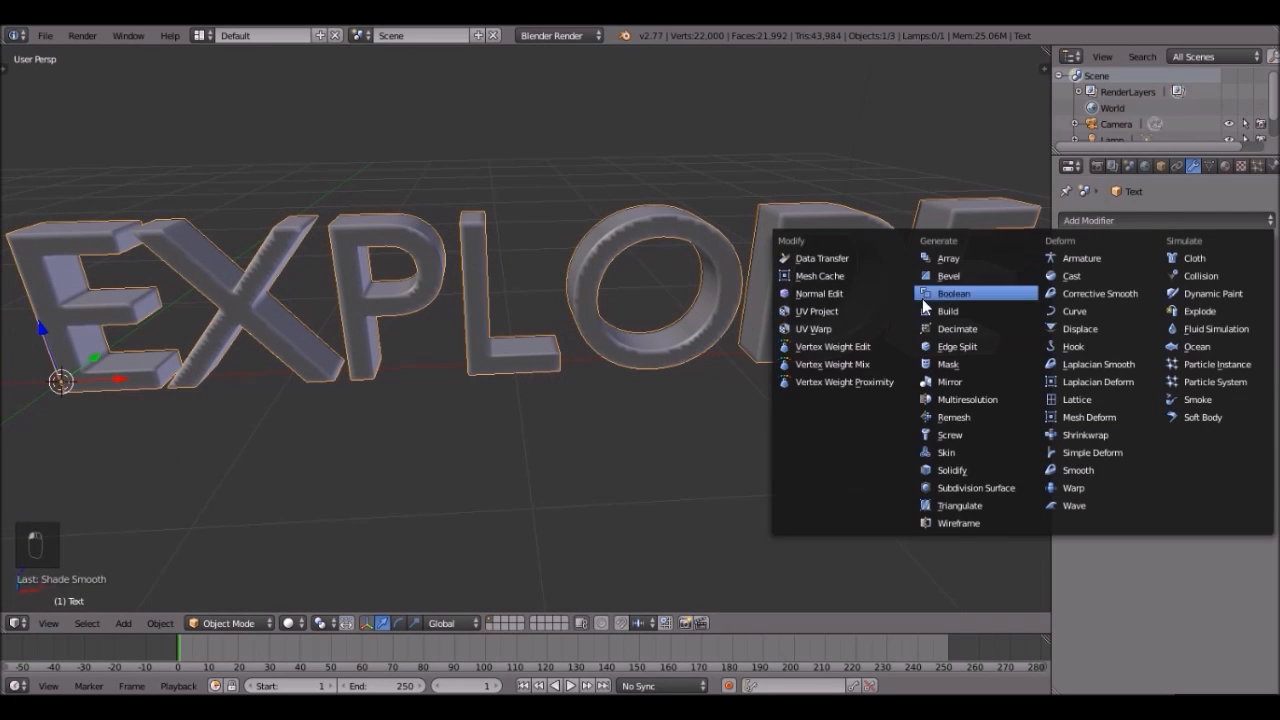
pyautogui.click(959, 347)
pyautogui.moveTo(707, 315); pyautogui.dragTo(731, 294, button='middle')
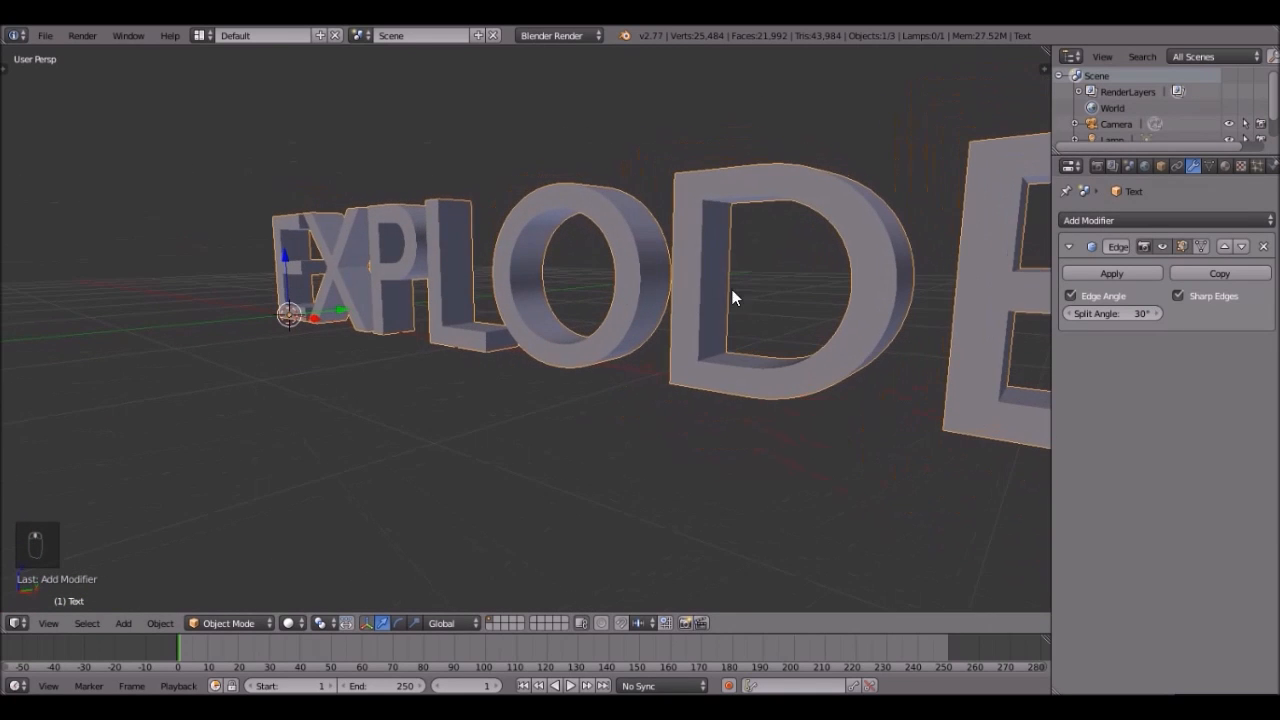
pyautogui.click(1263, 246)
pyautogui.moveTo(640, 315); pyautogui.dragTo(600, 323, button='middle')
pyautogui.press('t')
pyautogui.press('t')
pyautogui.moveTo(677, 244); pyautogui.dragTo(597, 266, button='middle')
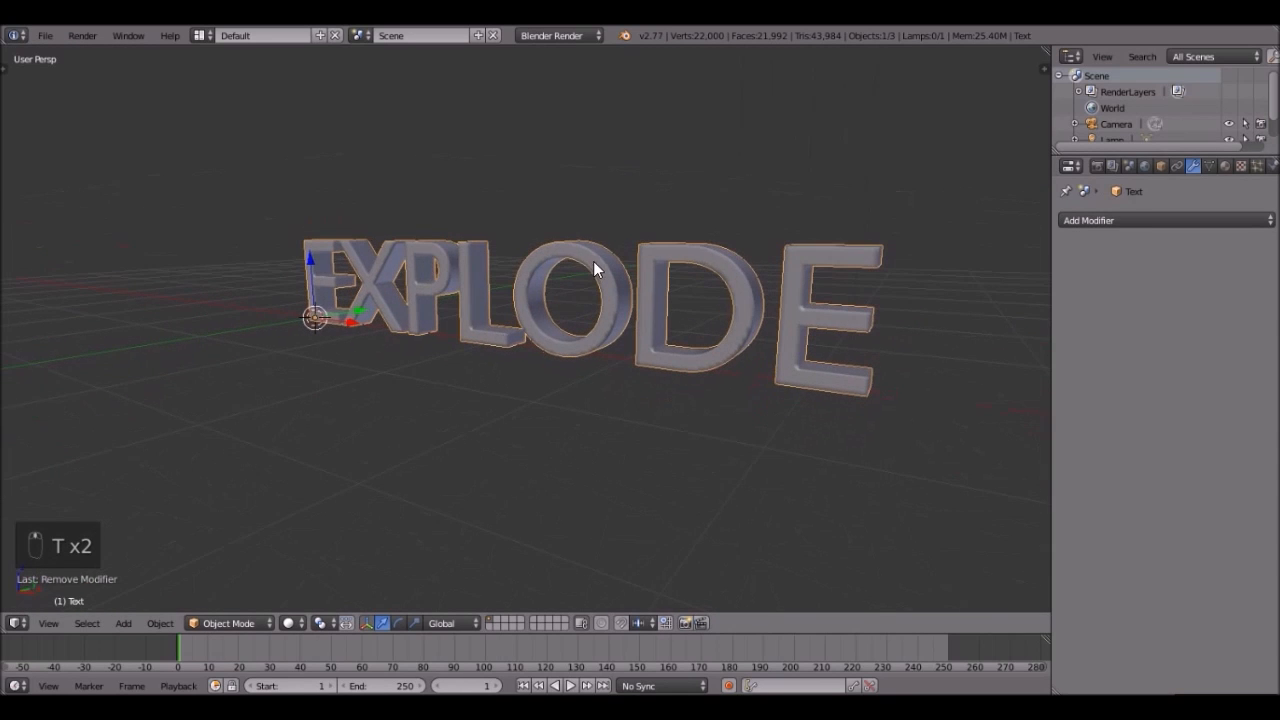
# - Switch the render engine to Cycles Render and add a new material to the text mesh
pyautogui.click(1225, 166)
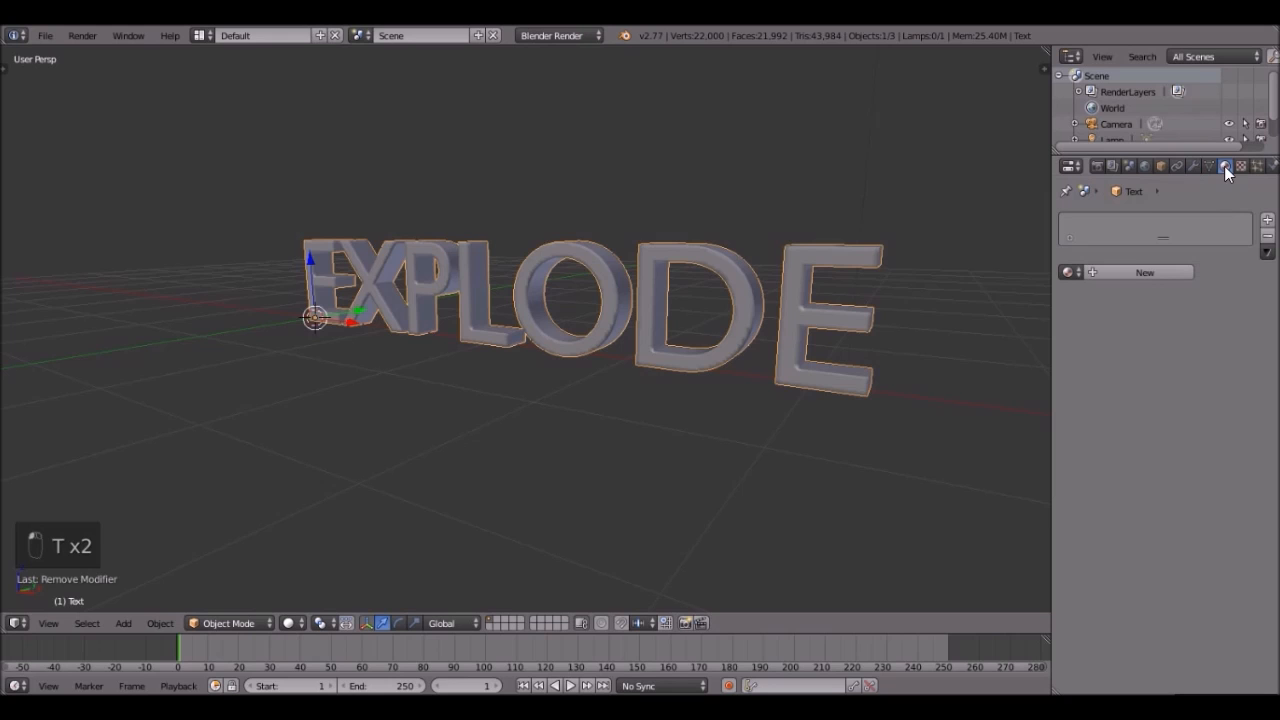
pyautogui.click(558, 37)
pyautogui.click(567, 91)
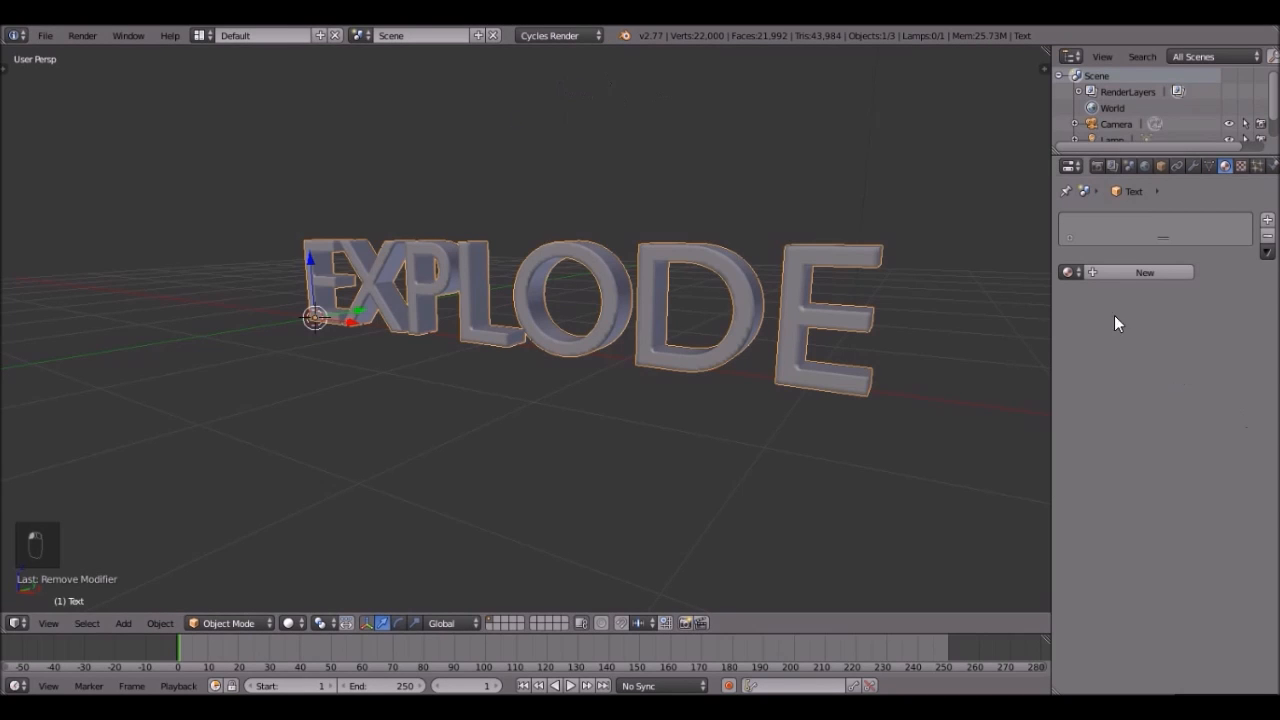
pyautogui.click(1114, 274)
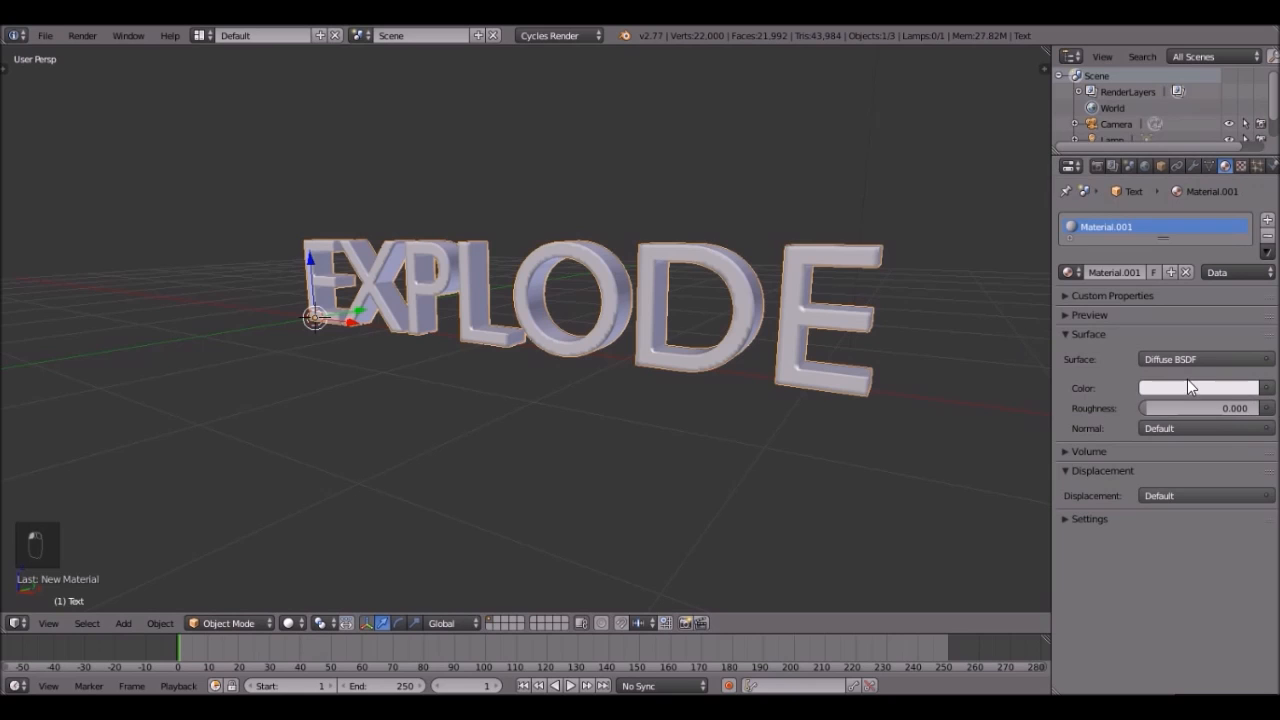
# - Use the image TexturesCom_SoilCracked0146_1_seamless_S.jpg as the Image Texture for the material's Diffuse BSDF color
pyautogui.click(1266, 390)
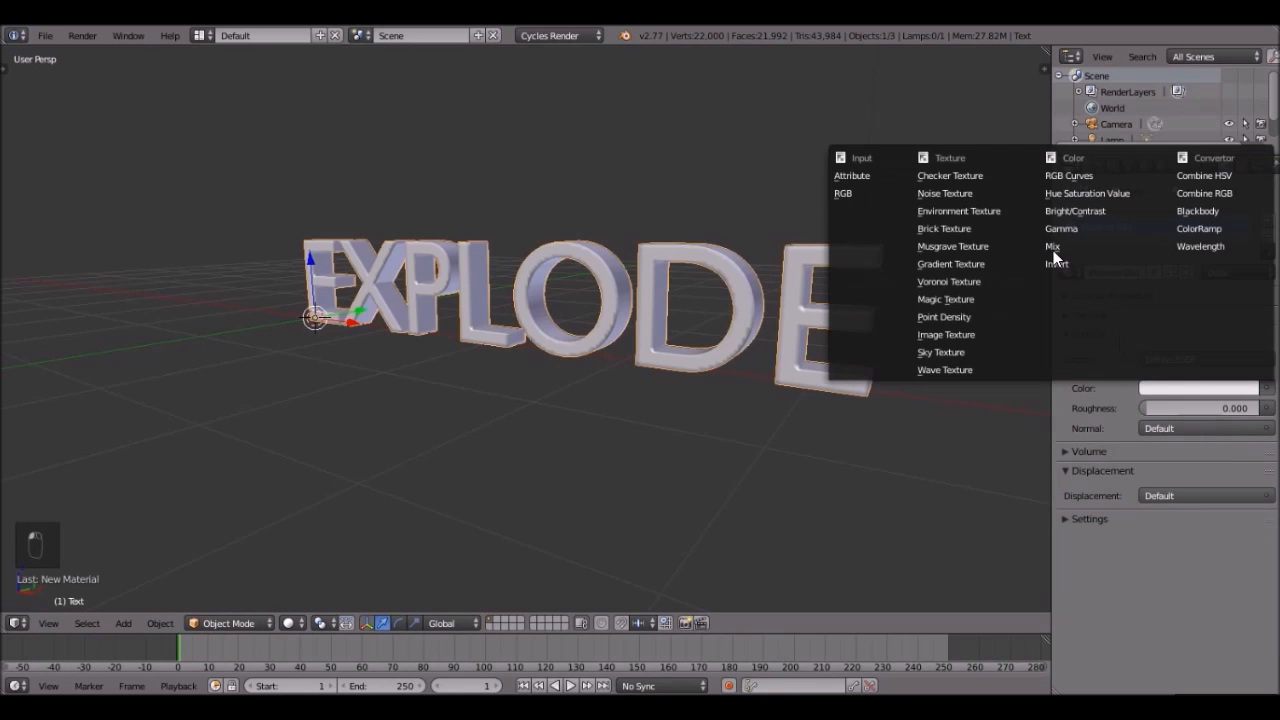
pyautogui.click(946, 334)
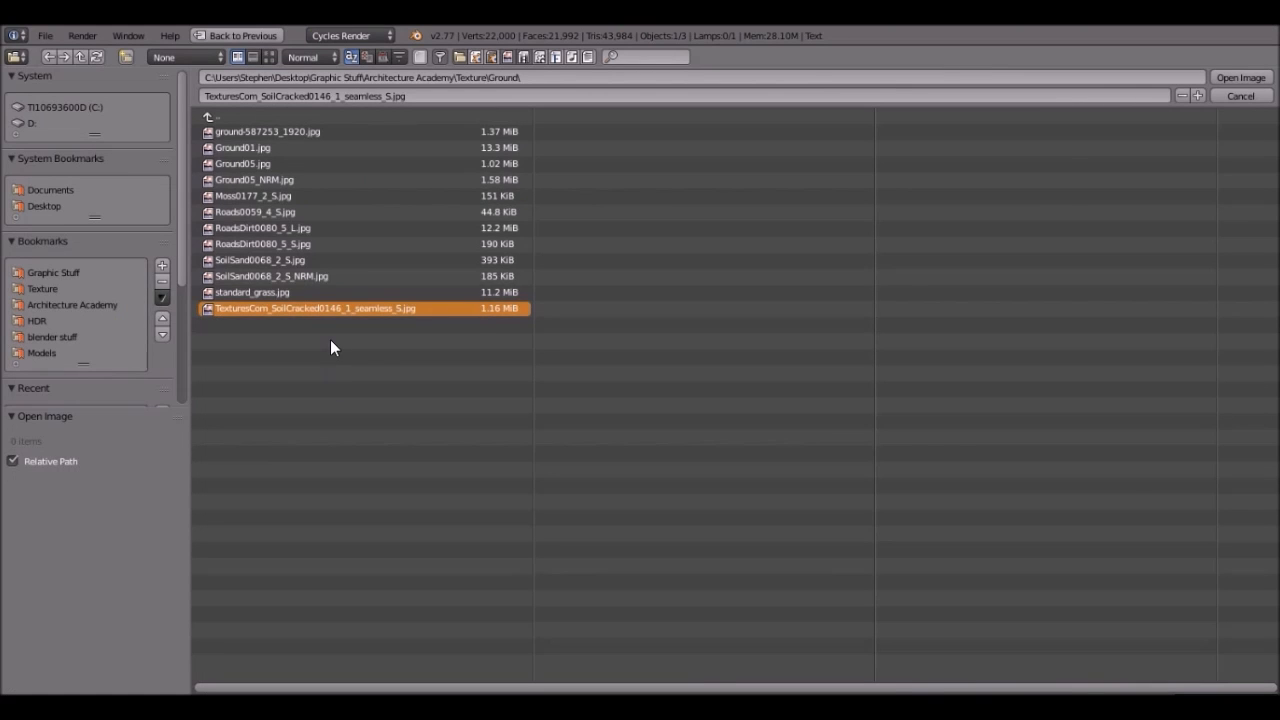
pyautogui.click(1240, 79)
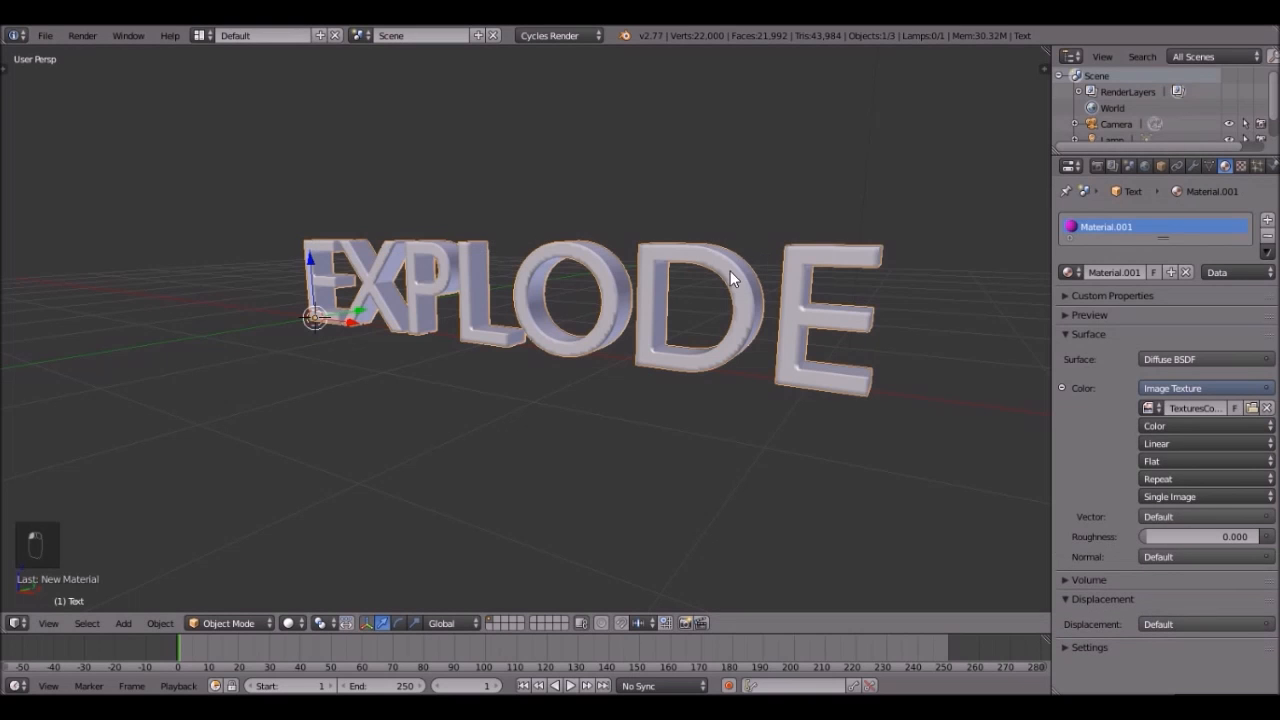
# - Split the 3D view into two areas and turn the new area into a UV/Image Editor
pyautogui.moveTo(546, 302); pyautogui.dragTo(691, 330, button='middle')
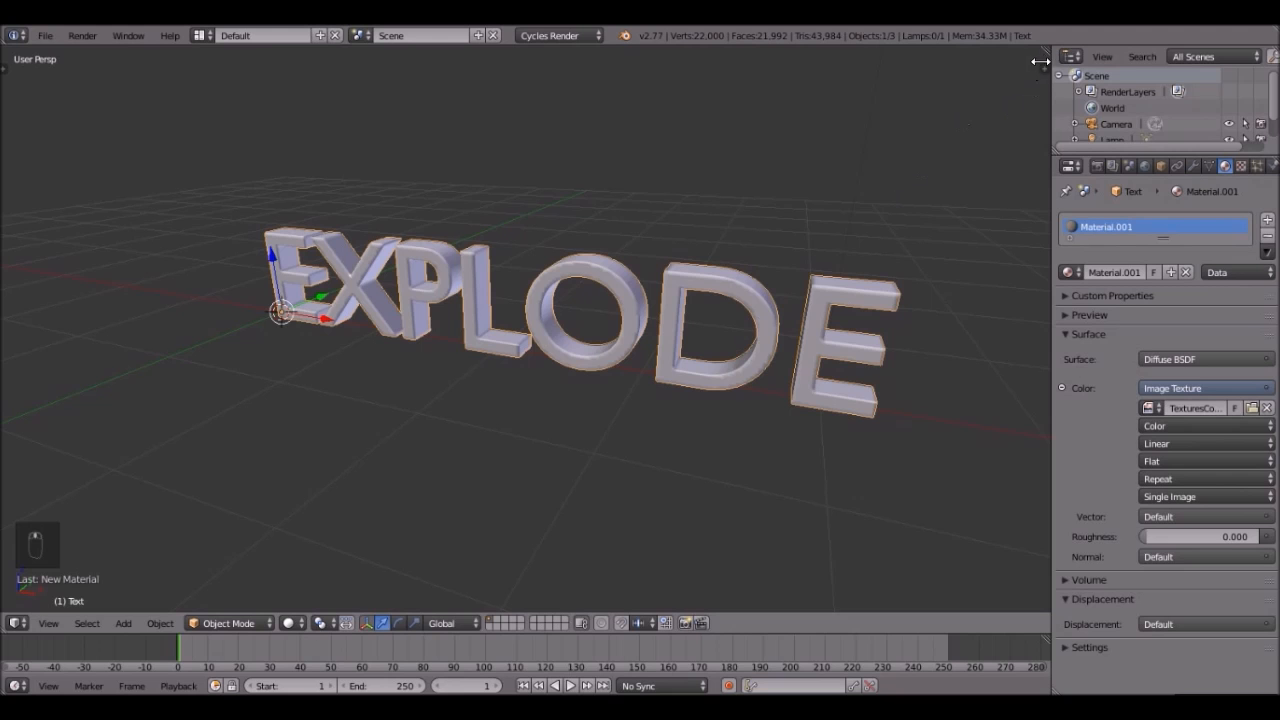
pyautogui.moveTo(1046, 52); pyautogui.dragTo(614, 109)
pyautogui.moveTo(602, 47); pyautogui.dragTo(591, 83)
pyautogui.click(593, 625)
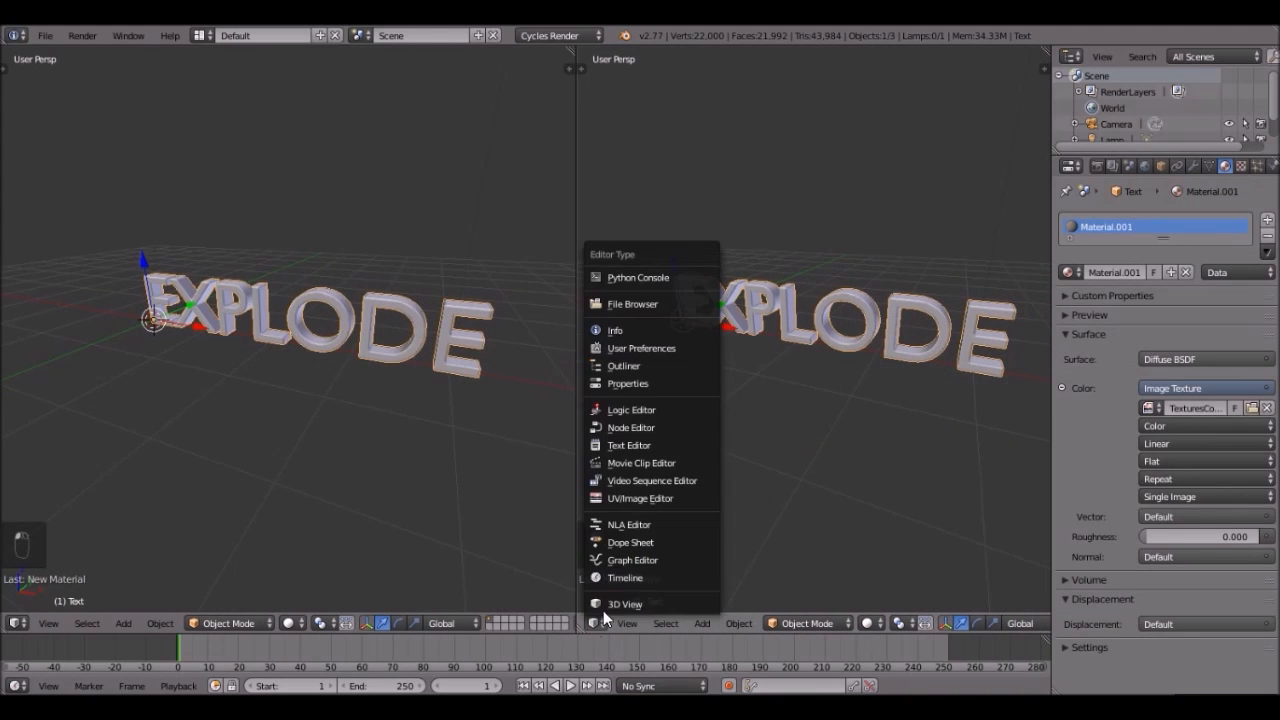
pyautogui.click(657, 483)
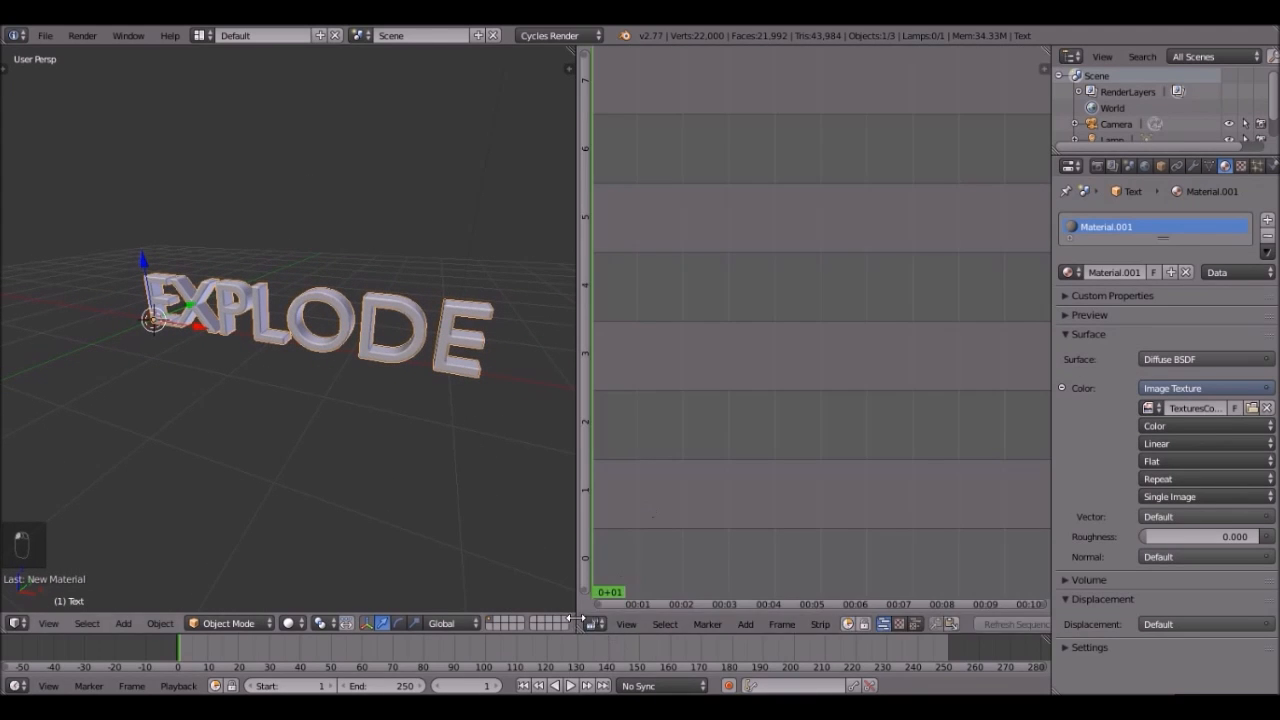
pyautogui.click(592, 625)
pyautogui.click(636, 498)
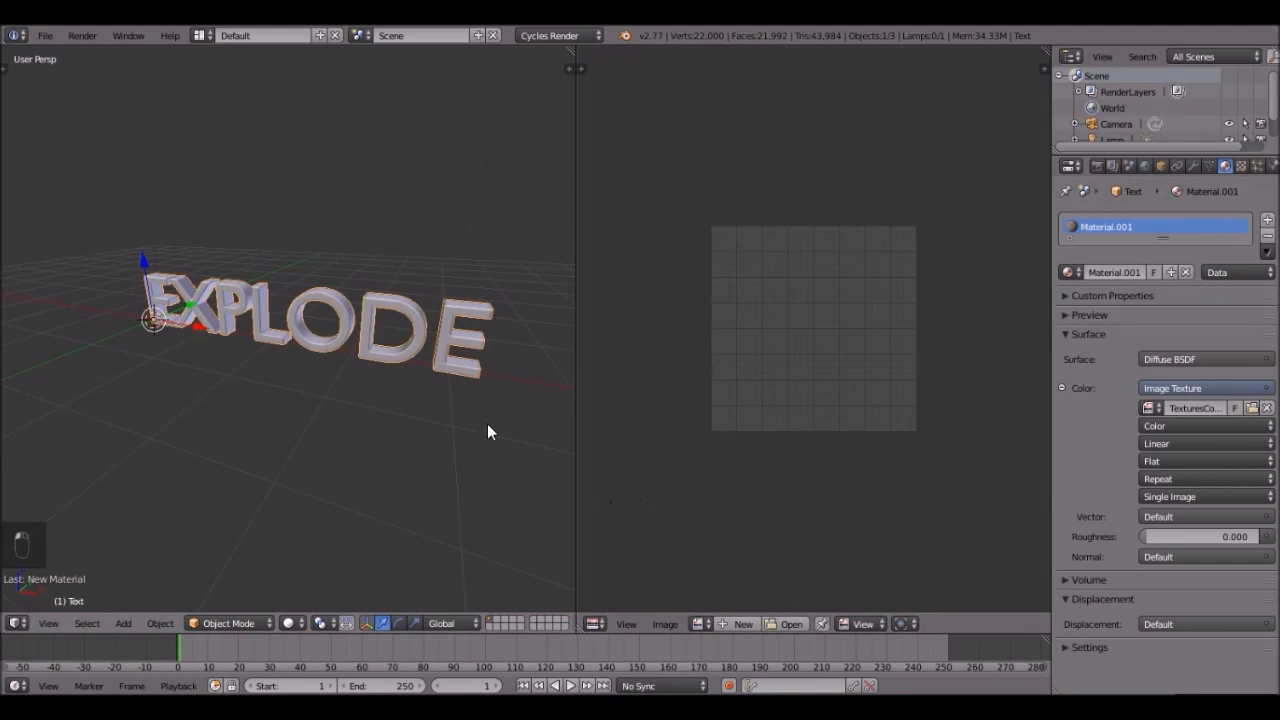
# - Select the whole text mesh in Edit Mode and unwrap it with Smart UV Project at a 66 angle limit
pyautogui.press('Tab')
pyautogui.press('Tab')
pyautogui.scroll(-3, 325, 377)
pyautogui.press('Tab')
pyautogui.scroll(2, 330, 377)
pyautogui.press('a')
pyautogui.press('a')
pyautogui.press('a')
pyautogui.press('a')
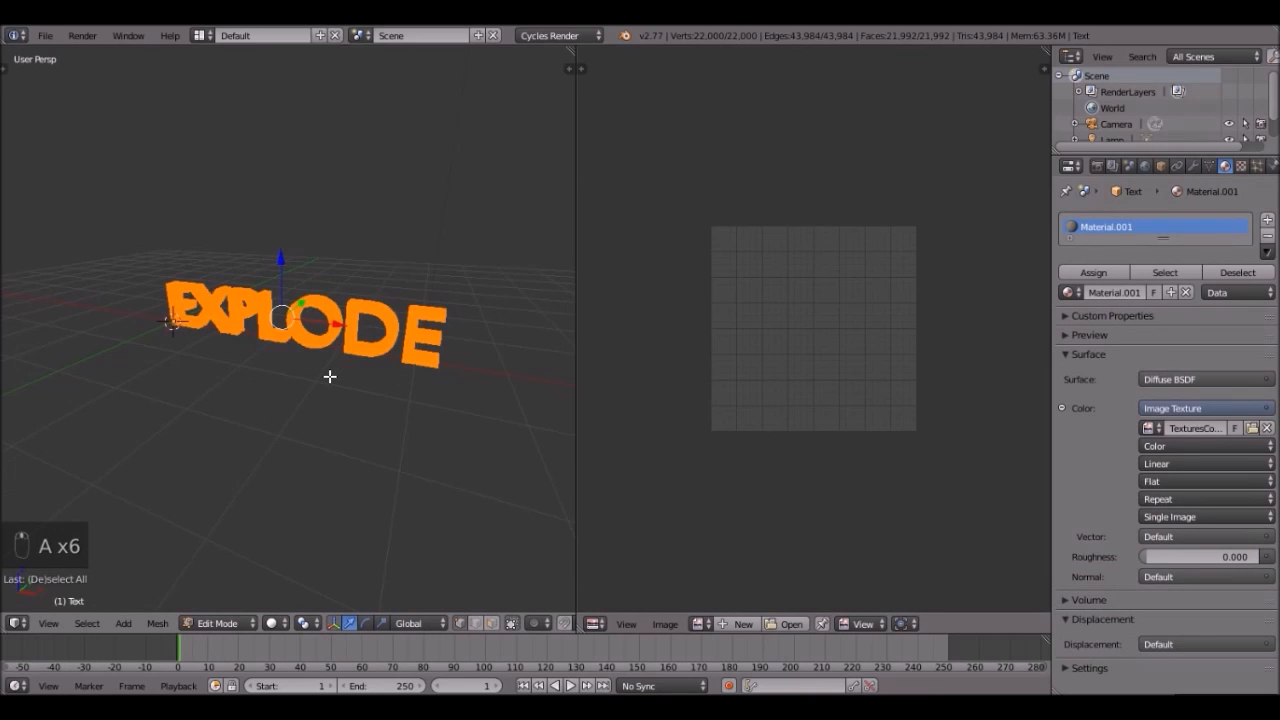
pyautogui.press('u')
pyautogui.click(306, 389)
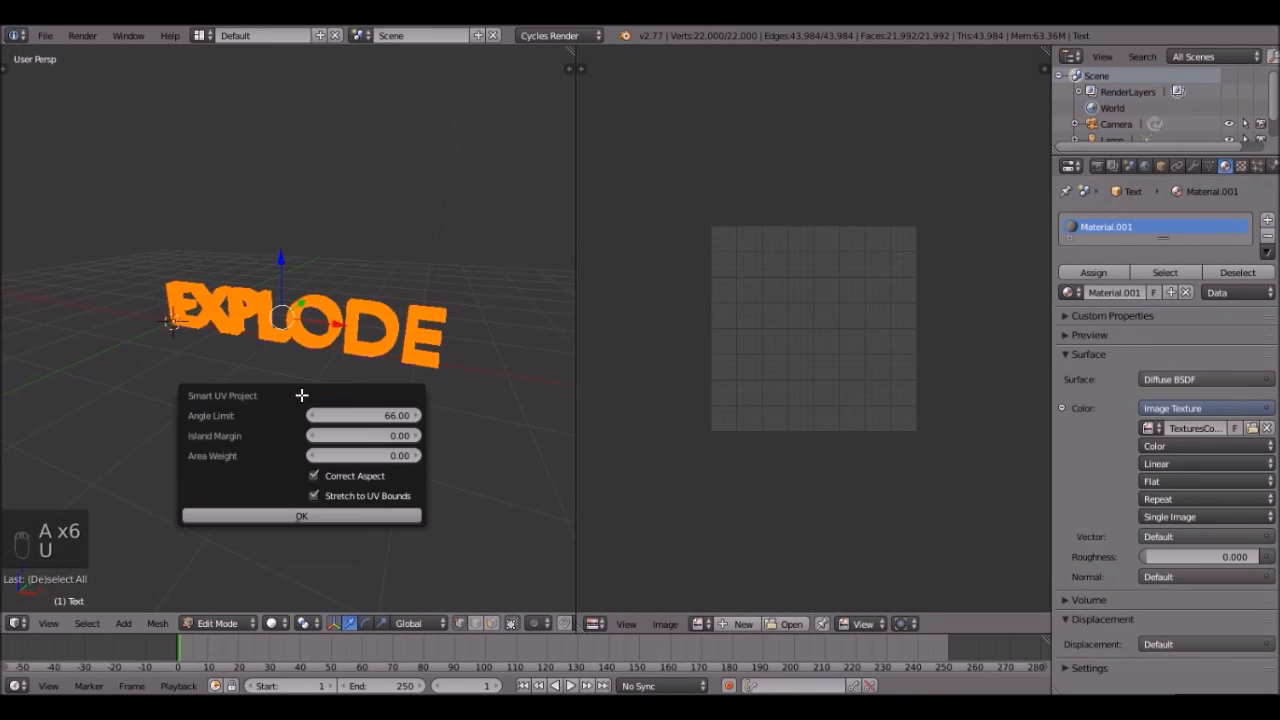
pyautogui.click(365, 513)
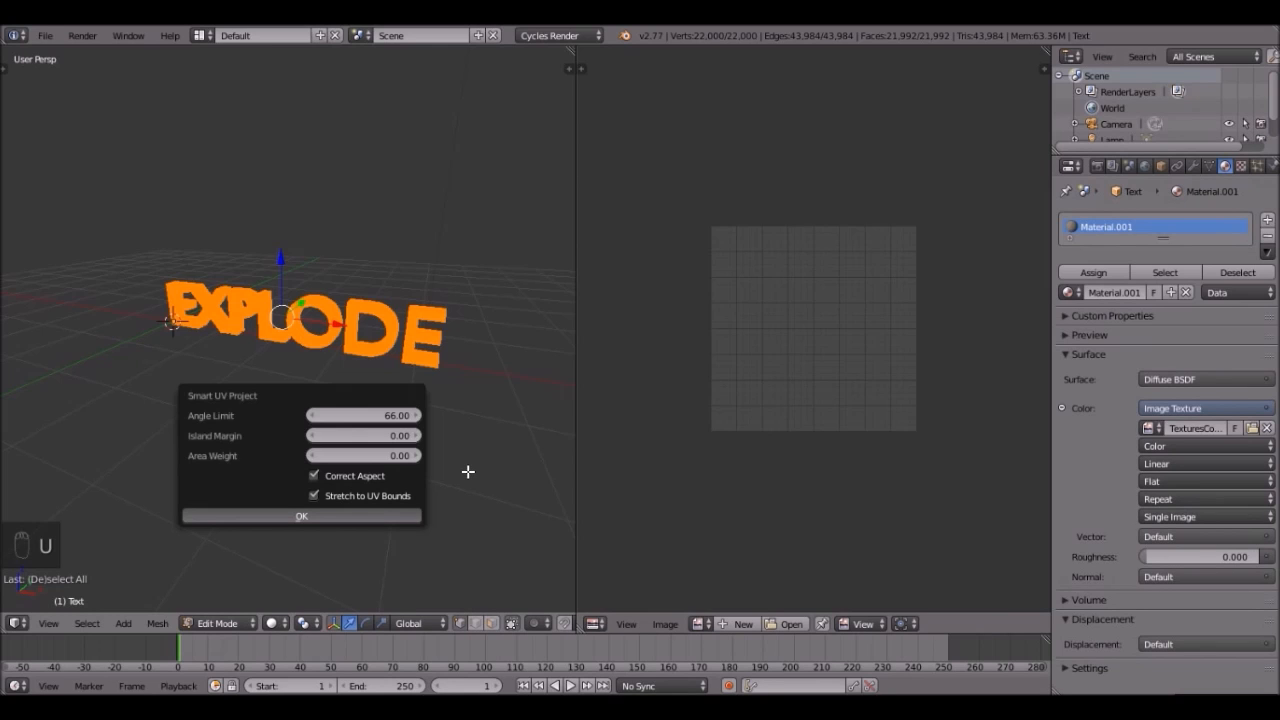
# - Select all UV islands and scale them up by about 2.37
pyautogui.press('a')
pyautogui.scroll(2, 937, 364)
pyautogui.scroll(-2, 970, 368)
pyautogui.press('s')
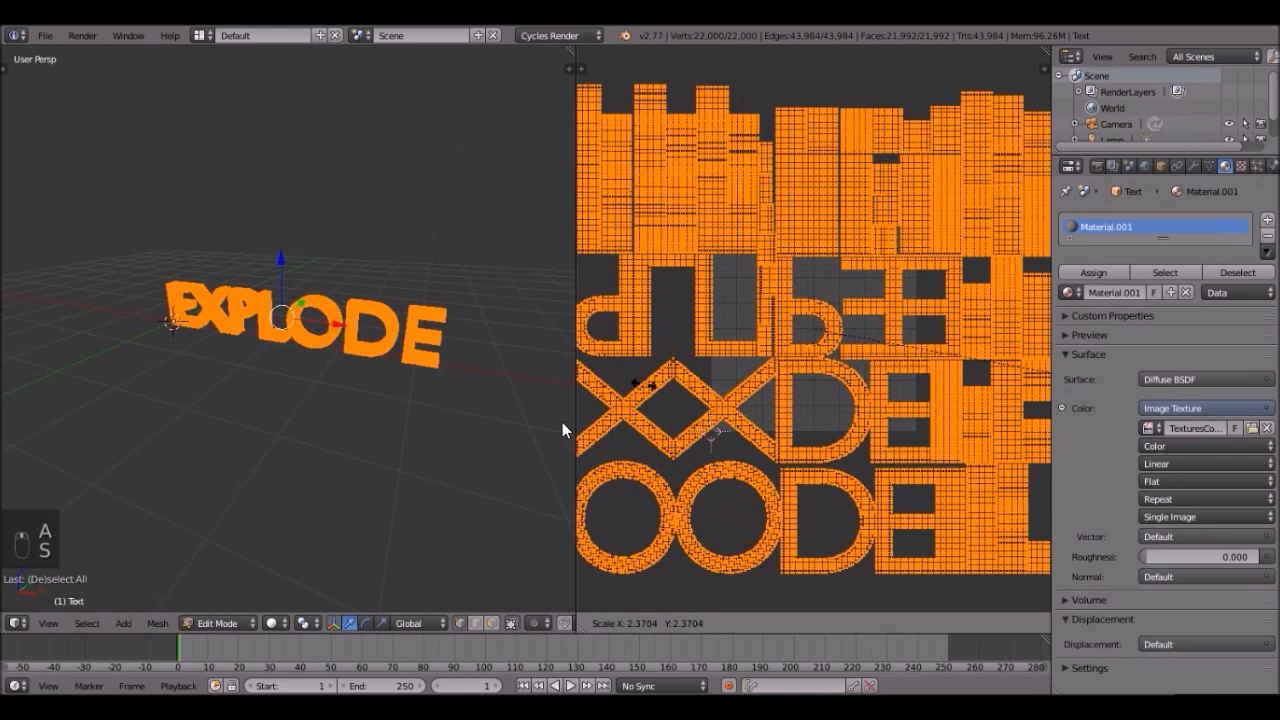
# - Change the viewport shading to show the image texture and return to Object Mode to check the letters
pyautogui.click(280, 629)
pyautogui.click(280, 629)
pyautogui.click(302, 545)
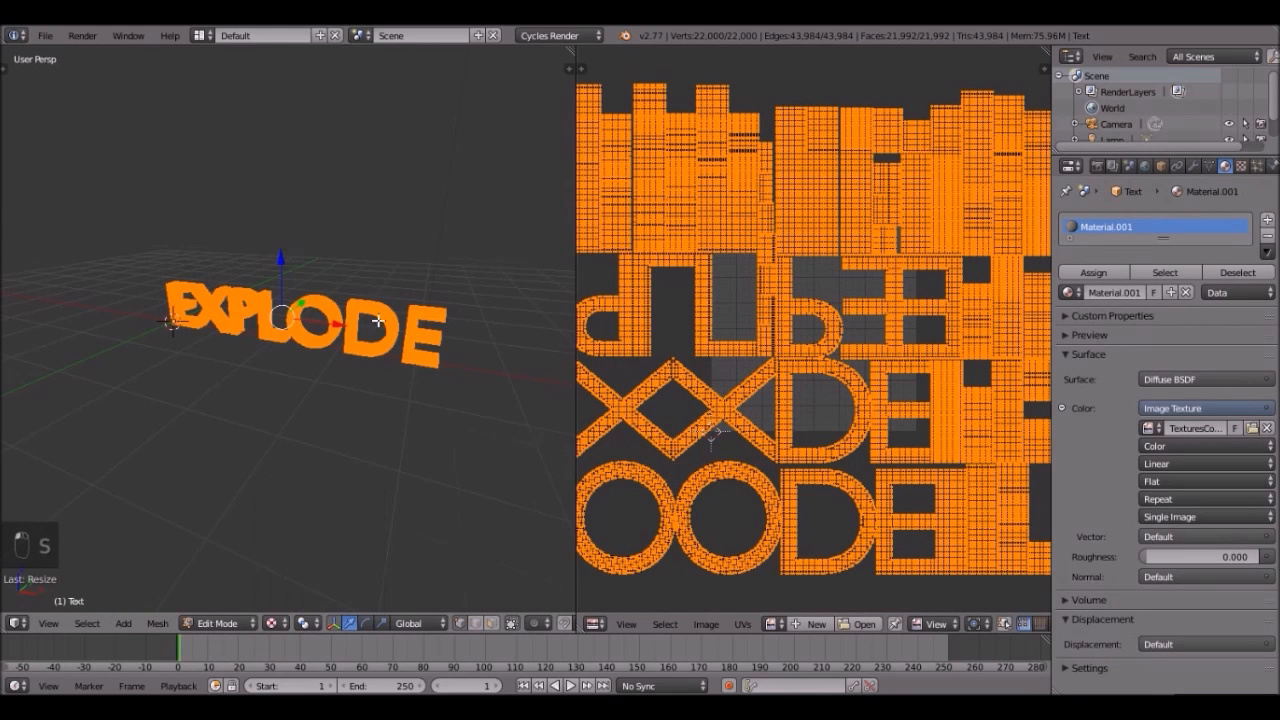
pyautogui.press('Tab')
pyautogui.moveTo(325, 375); pyautogui.dragTo(414, 357, button='middle')
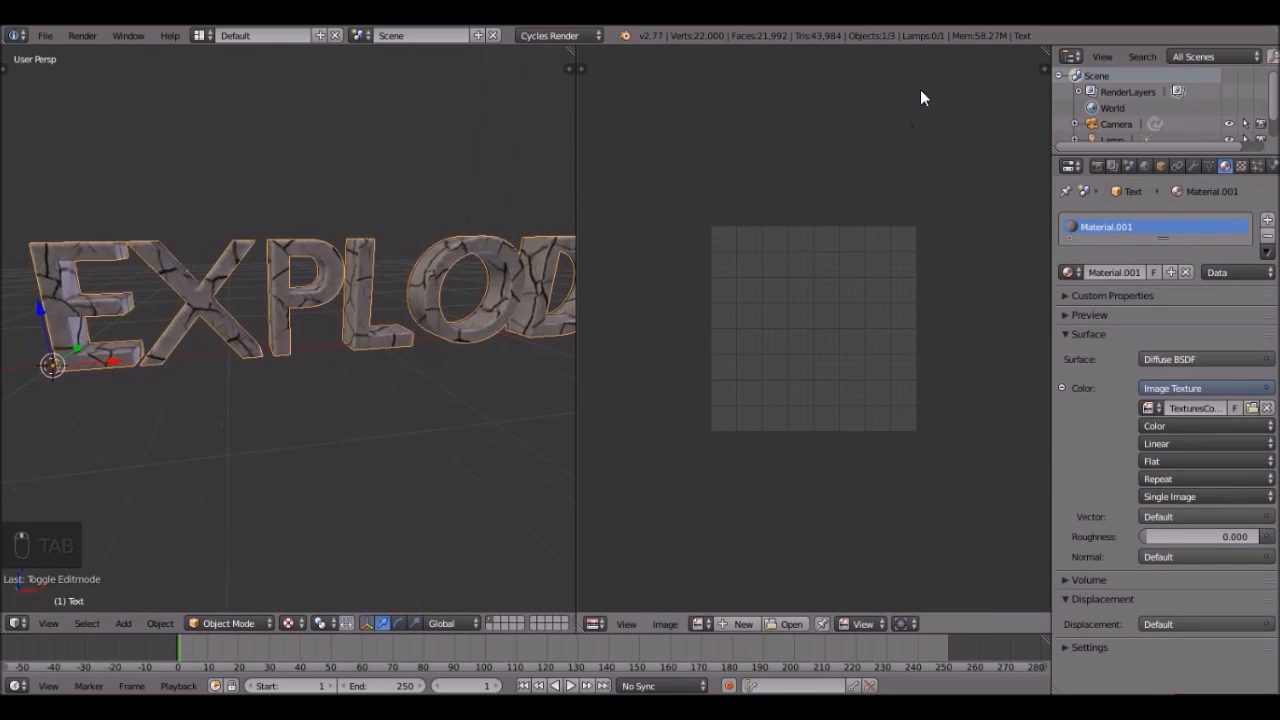
# - Scale the UV islands down slightly in Edit Mode and check the cracks on the letters in Object Mode
pyautogui.press('Tab')
pyautogui.press('s')
pyautogui.click(903, 153)
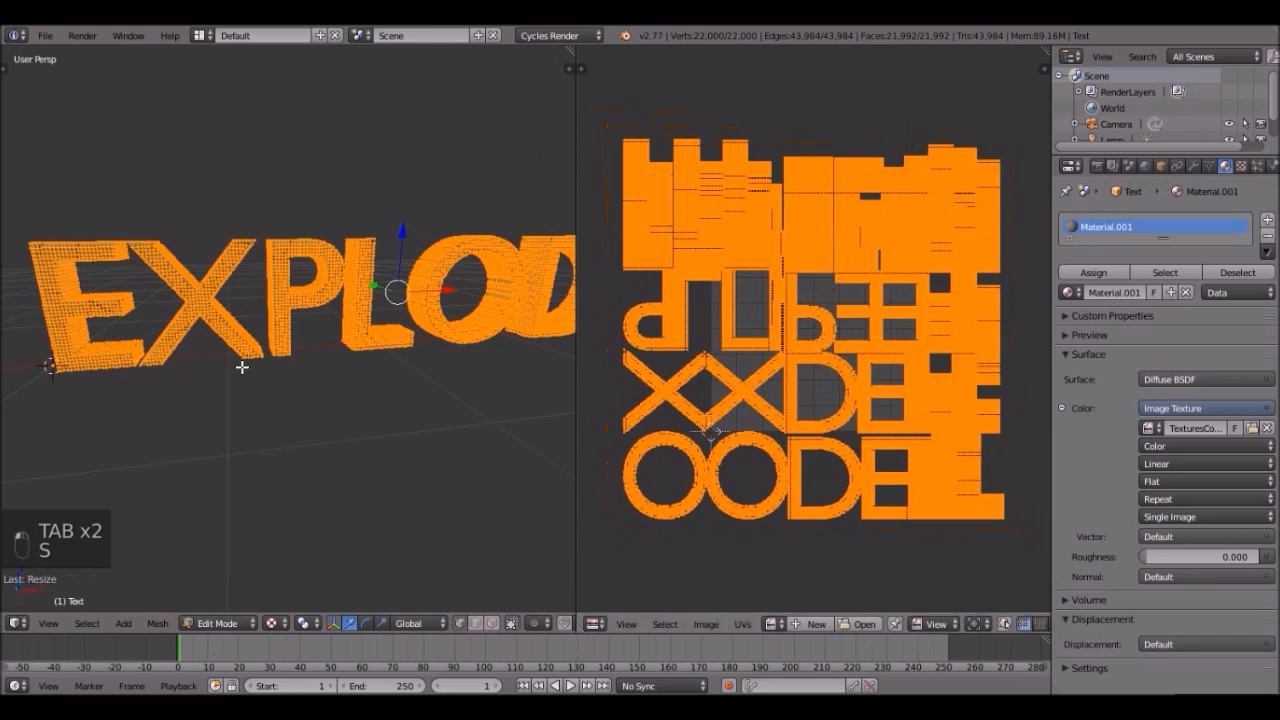
pyautogui.press('Tab')
pyautogui.moveTo(368, 360); pyautogui.dragTo(223, 329, button='middle')
pyautogui.scroll(3, 248, 358)
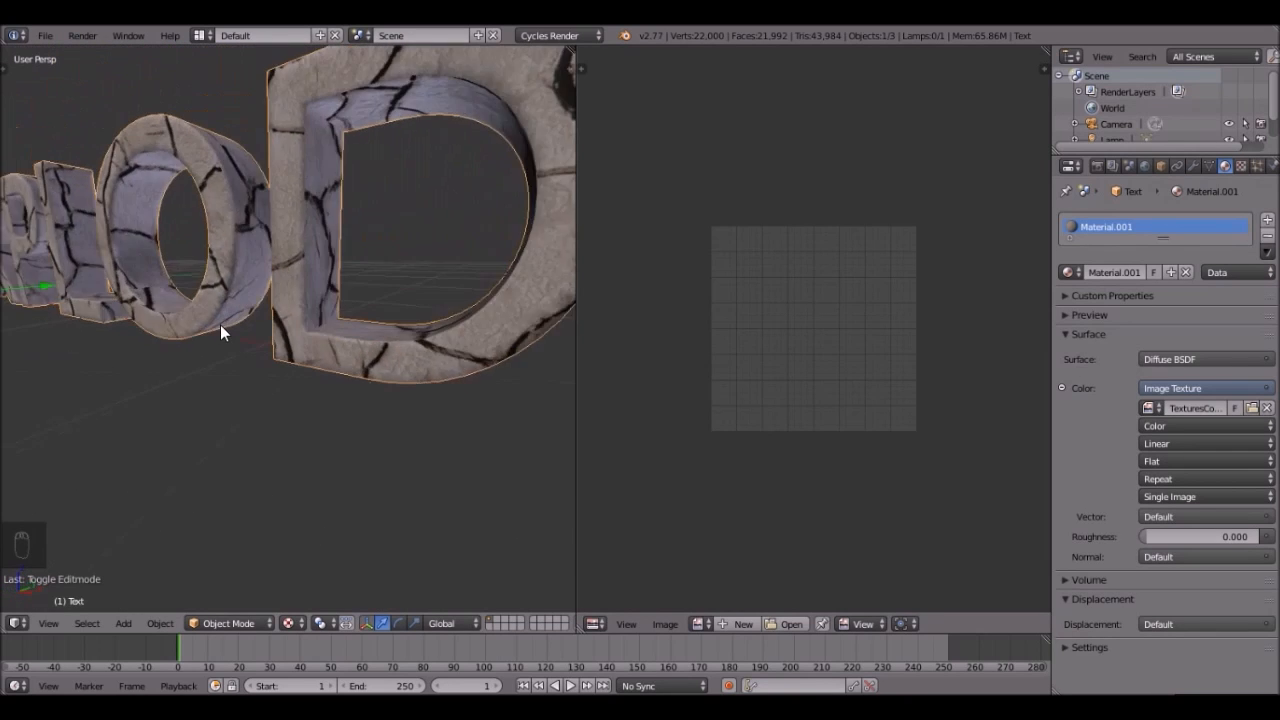
# - Merge the UV/Image Editor area back into a single full-width 3D view
pyautogui.scroll(-4, 231, 319)
pyautogui.moveTo(570, 64); pyautogui.dragTo(715, 362)
pyautogui.hotkey('ctrl', 'z')
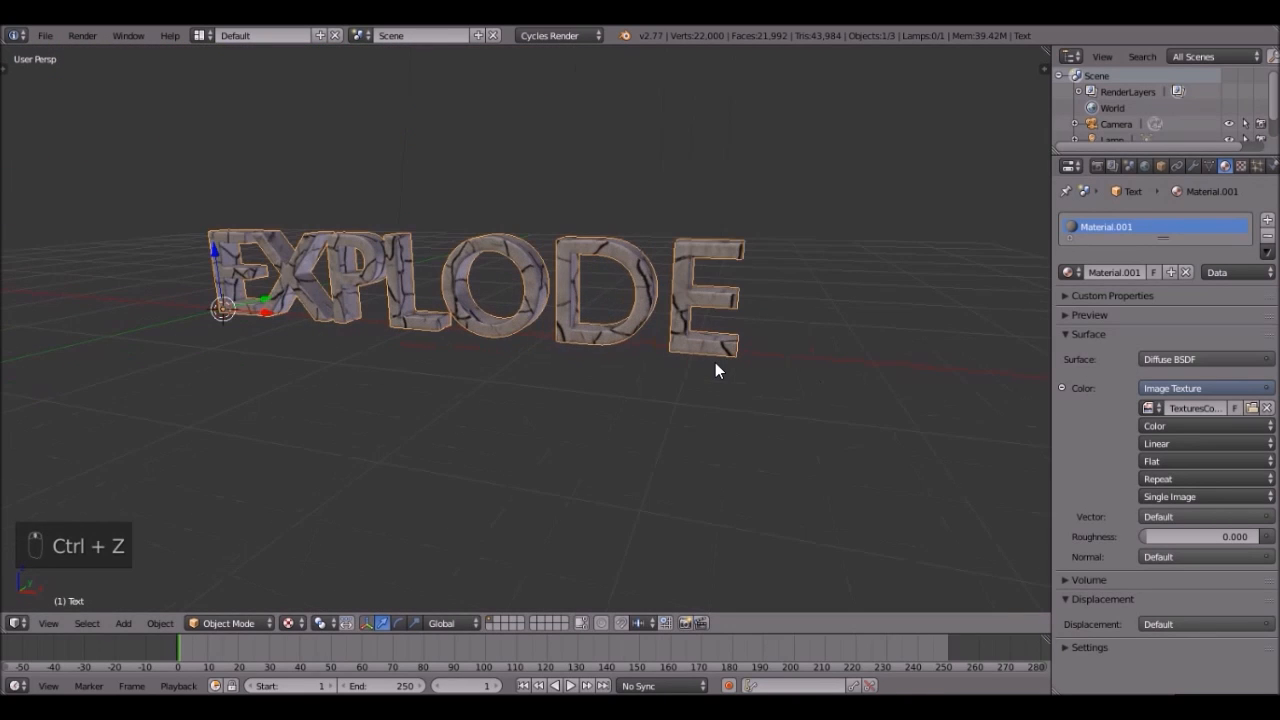
# - Add a Displace modifier to the text mesh and create a new texture for it
pyautogui.click(1242, 166)
pyautogui.click(1193, 166)
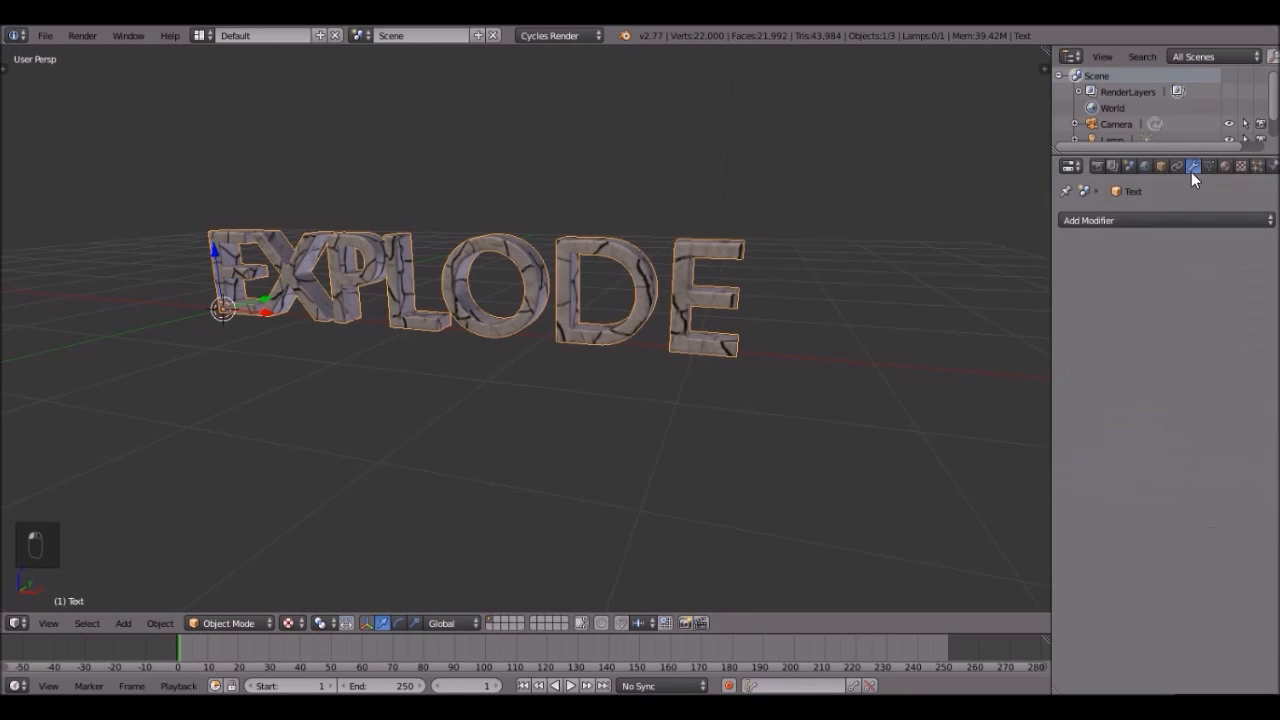
pyautogui.click(1090, 224)
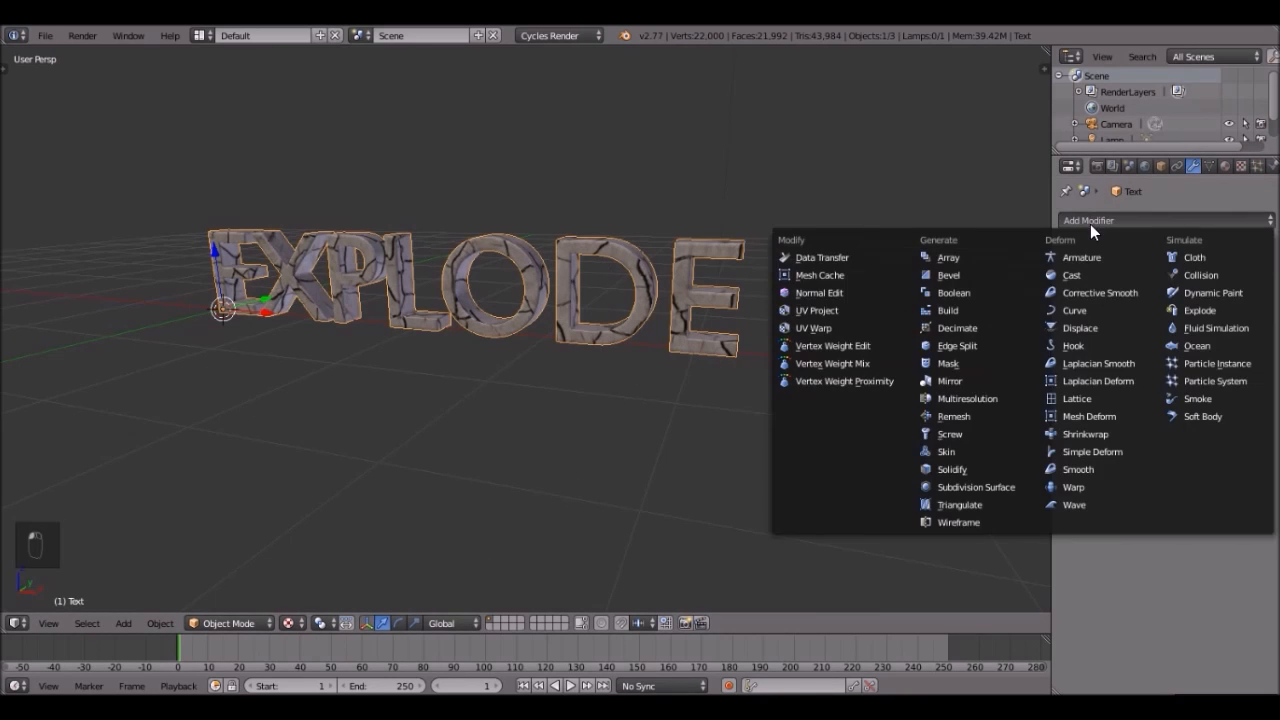
pyautogui.click(1079, 327)
pyautogui.scroll(2, 700, 330)
pyautogui.scroll(-3, 681, 339)
pyautogui.moveTo(681, 339)
pyautogui.mouseDown(button='middle')
pyautogui.moveTo(586, 328)
pyautogui.moveTo(760, 353)
pyautogui.moveTo(914, 352)
pyautogui.moveTo(737, 352)
pyautogui.moveTo(660, 301)
pyautogui.moveTo(685, 312)
pyautogui.moveTo(686, 329)
pyautogui.mouseUp(button='middle')
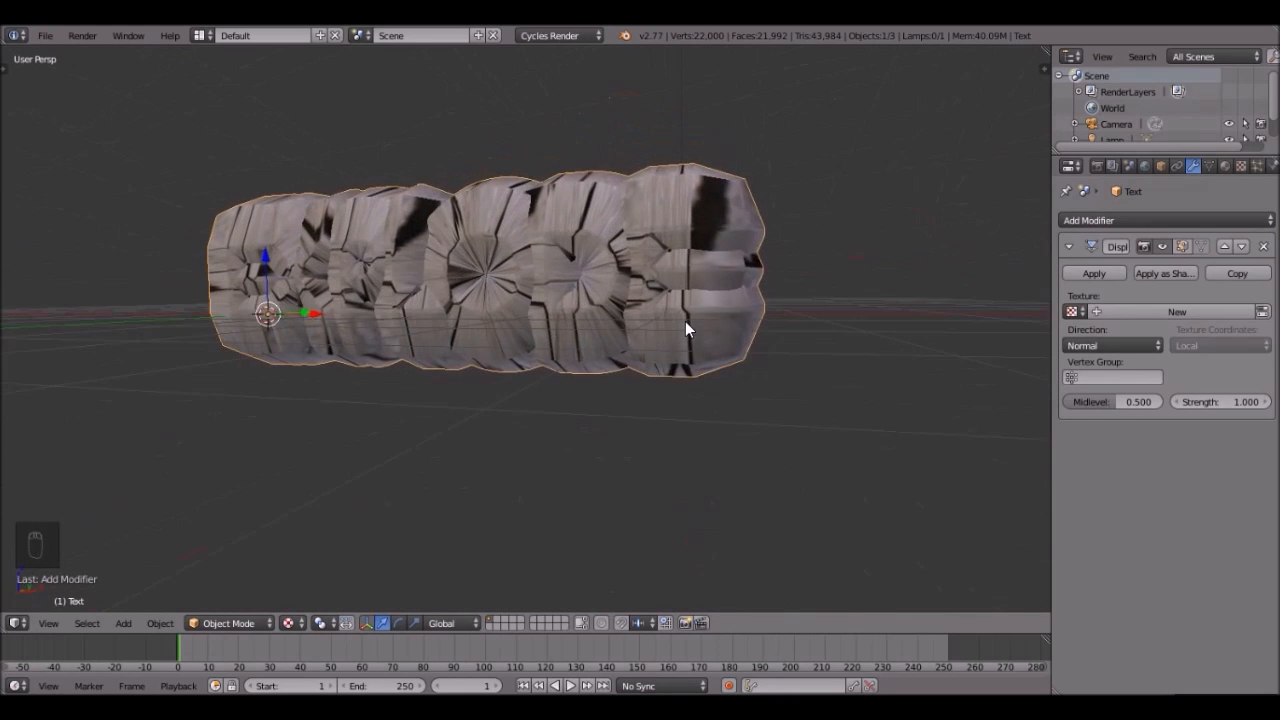
pyautogui.click(1190, 311)
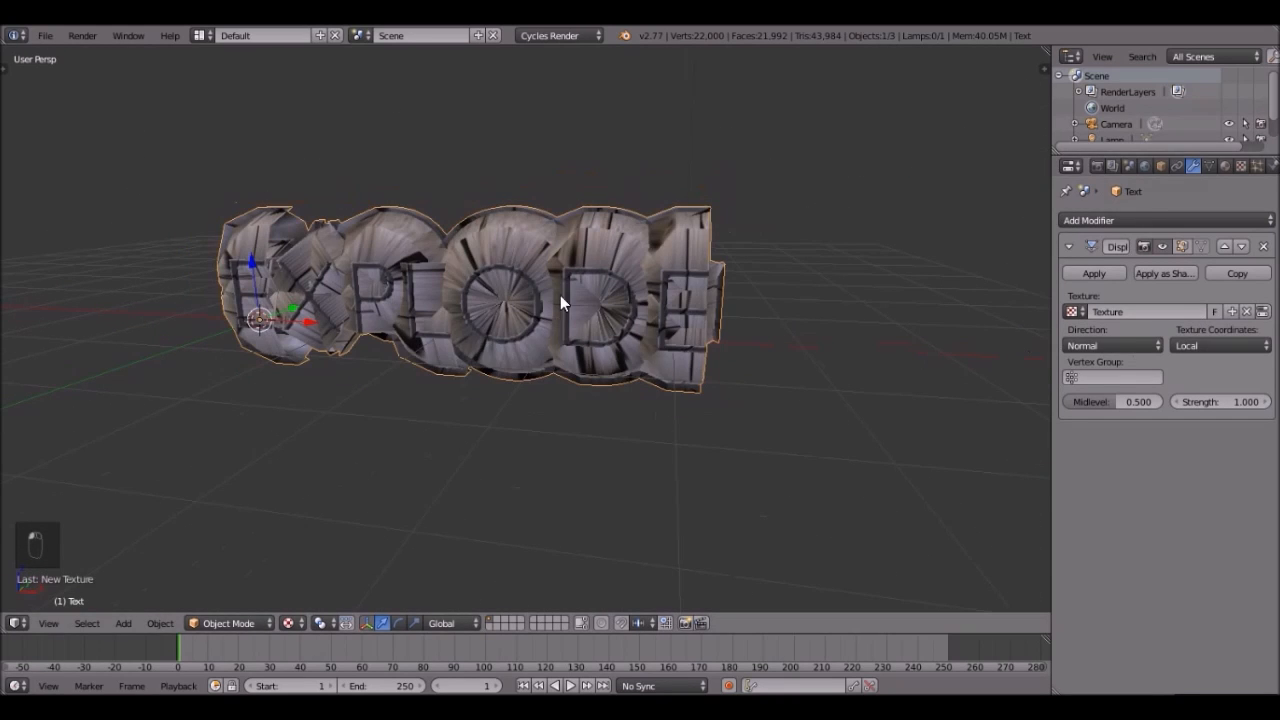
# - Assign the already loaded cracked-soil image, TexturesCom_SoilCracked0146_1_seamless_S.jpg, to the Displace modifier's texture
pyautogui.click(1240, 166)
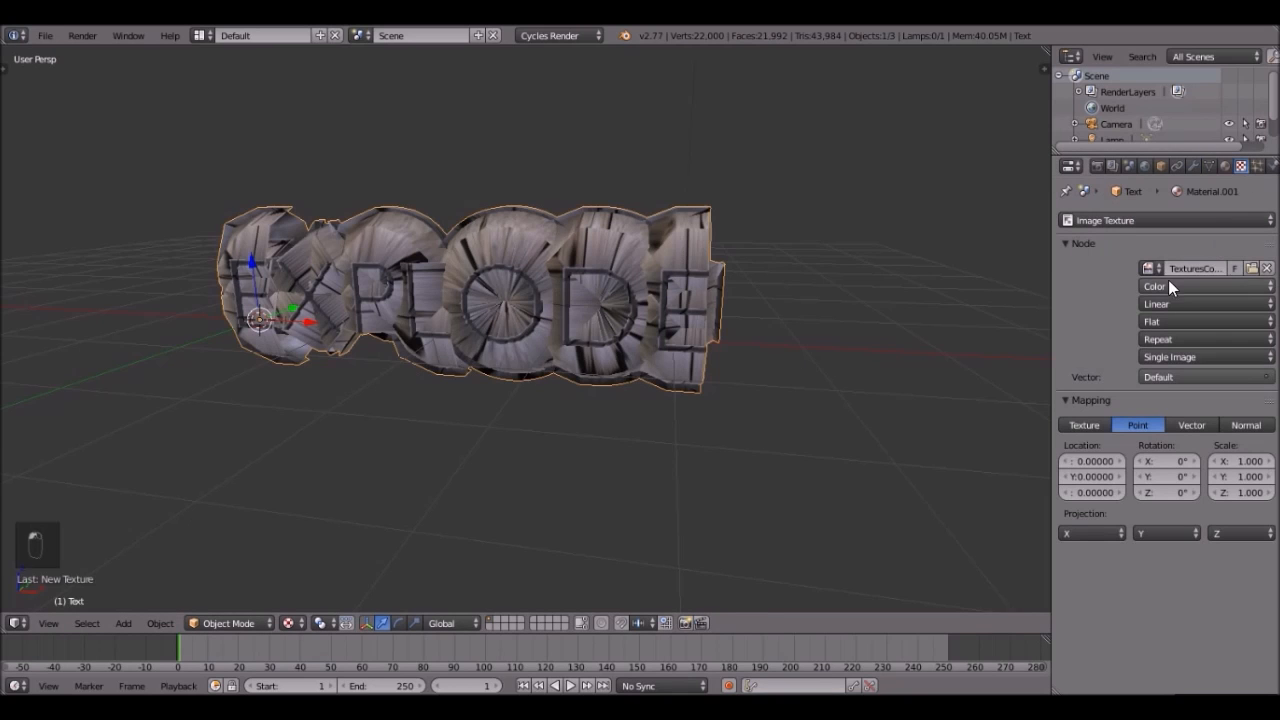
pyautogui.click(1193, 166)
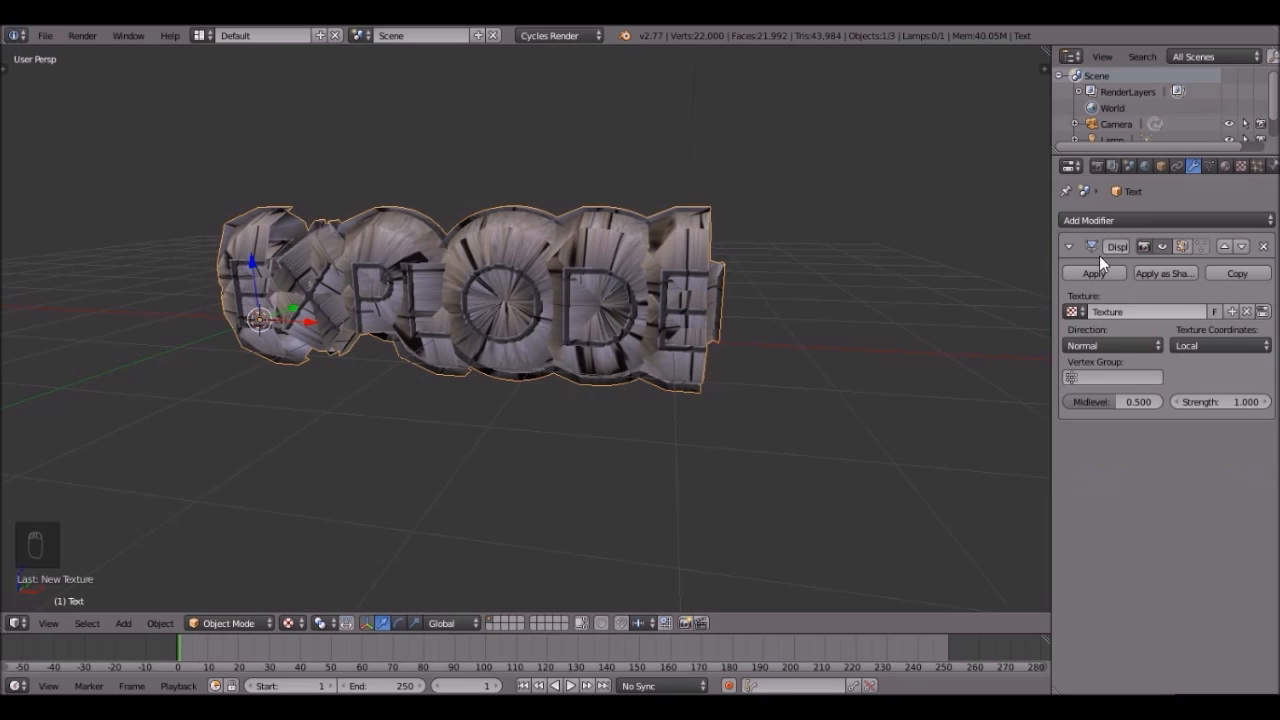
pyautogui.click(1243, 168)
pyautogui.click(1106, 225)
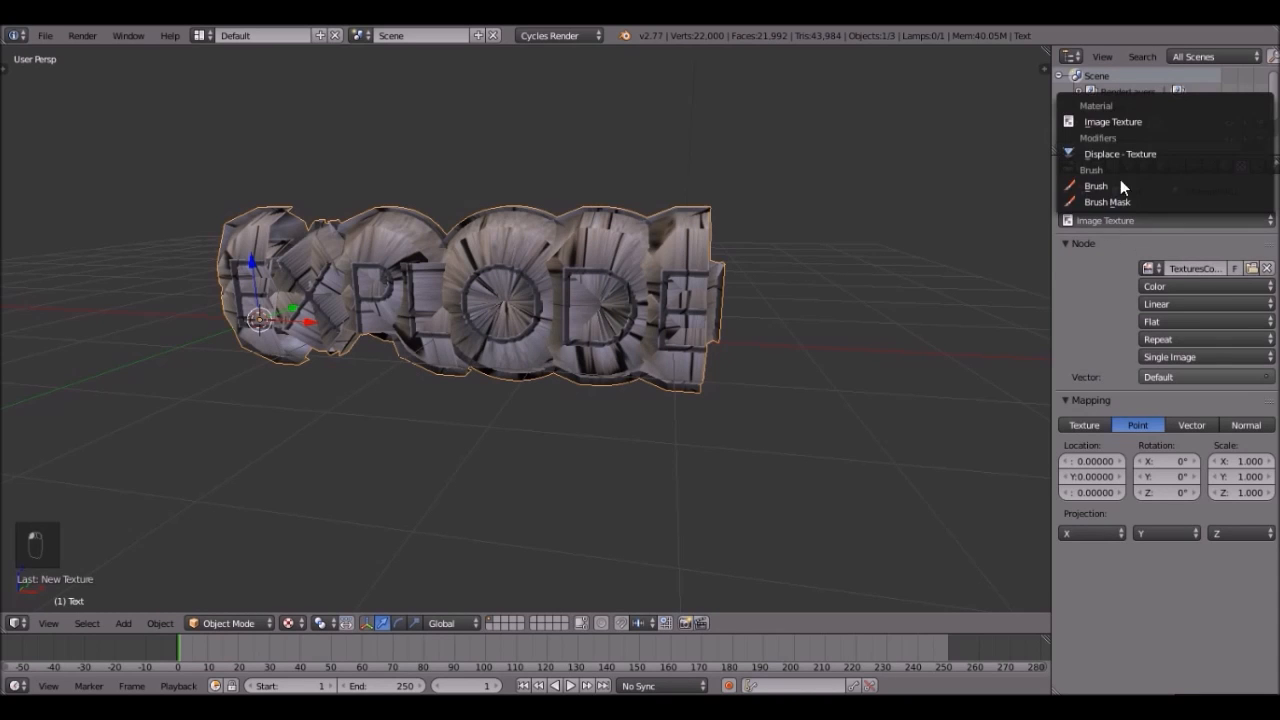
pyautogui.click(1124, 155)
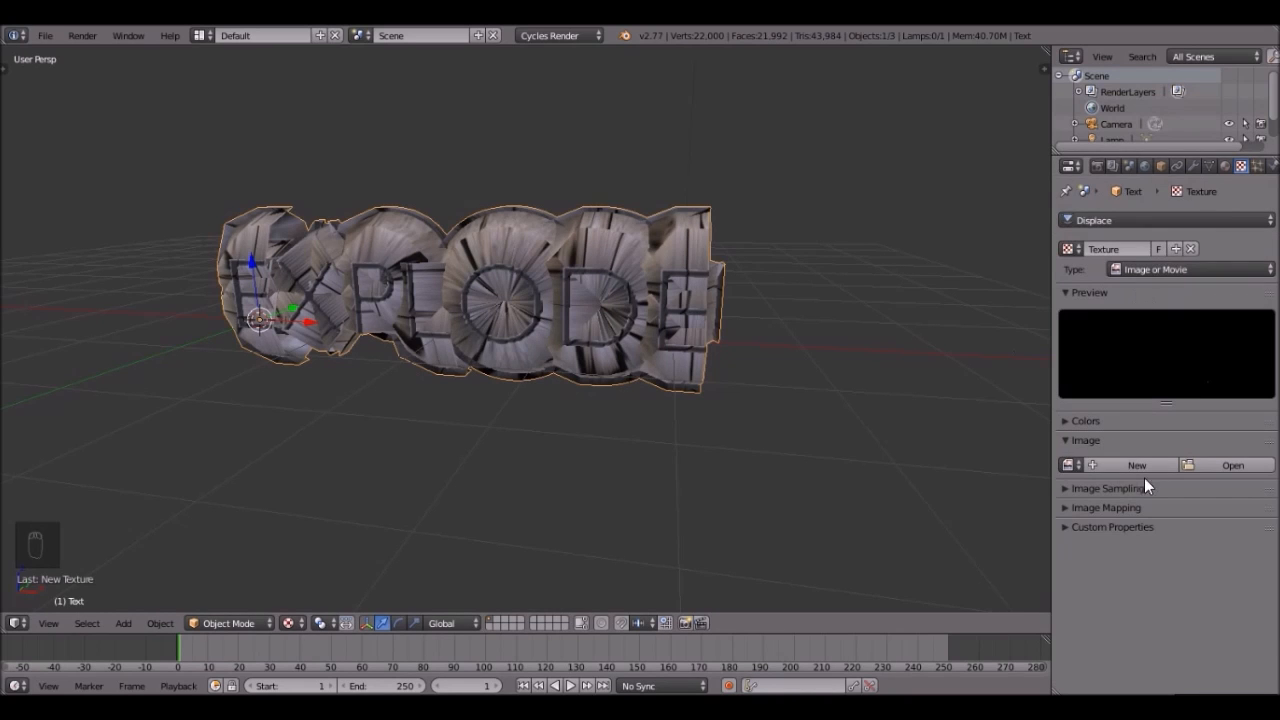
pyautogui.click(1069, 463)
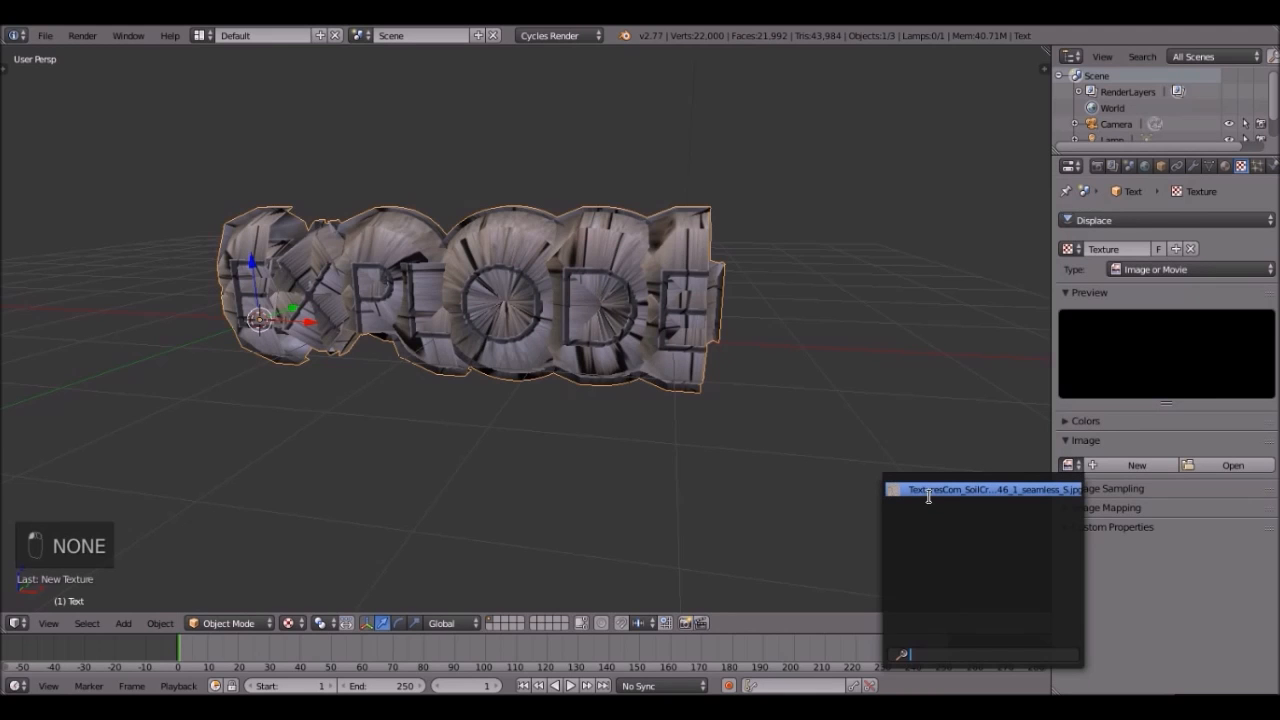
pyautogui.press('Return')
pyautogui.scroll(4, 600, 310)
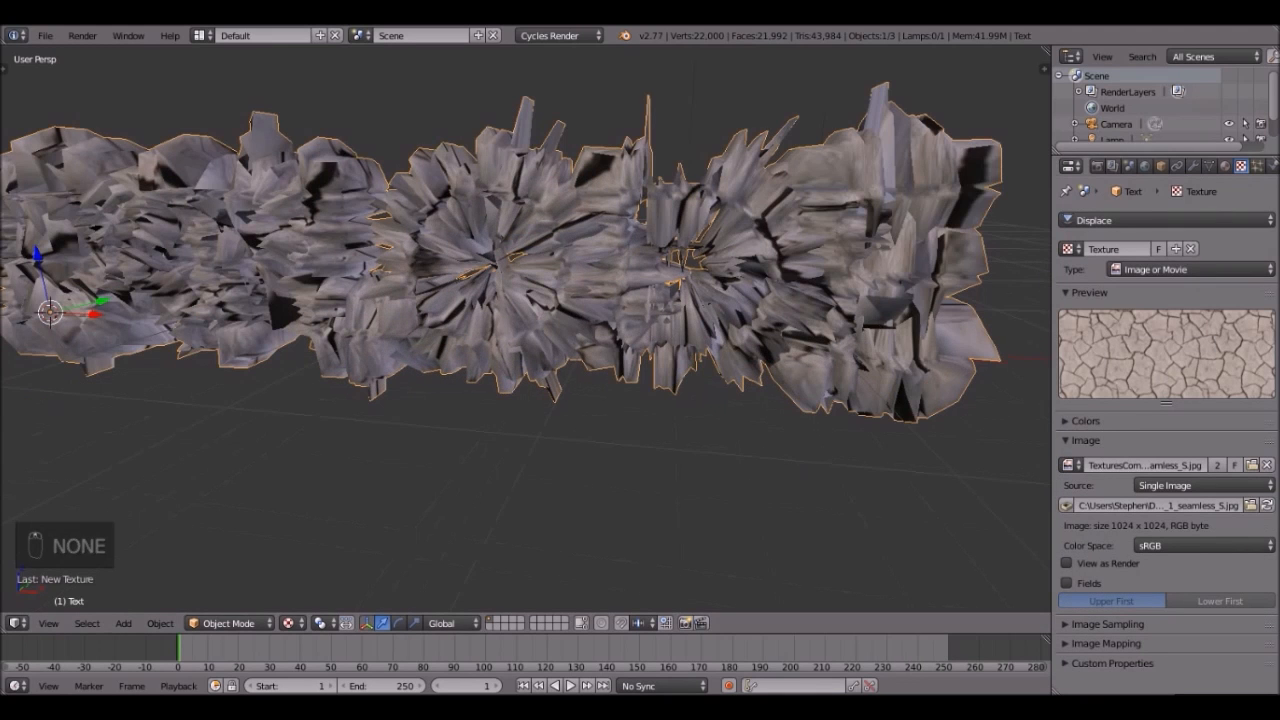
# - Reduce the Displace strength, trying 0.1 and 0.025 before settling on 0.02, and check the letters from several angles
pyautogui.click(1193, 165)
pyautogui.scroll(-3, 530, 323)
pyautogui.scroll(3, 547, 330)
pyautogui.moveTo(1195, 401); pyautogui.dragTo(1178, 399)
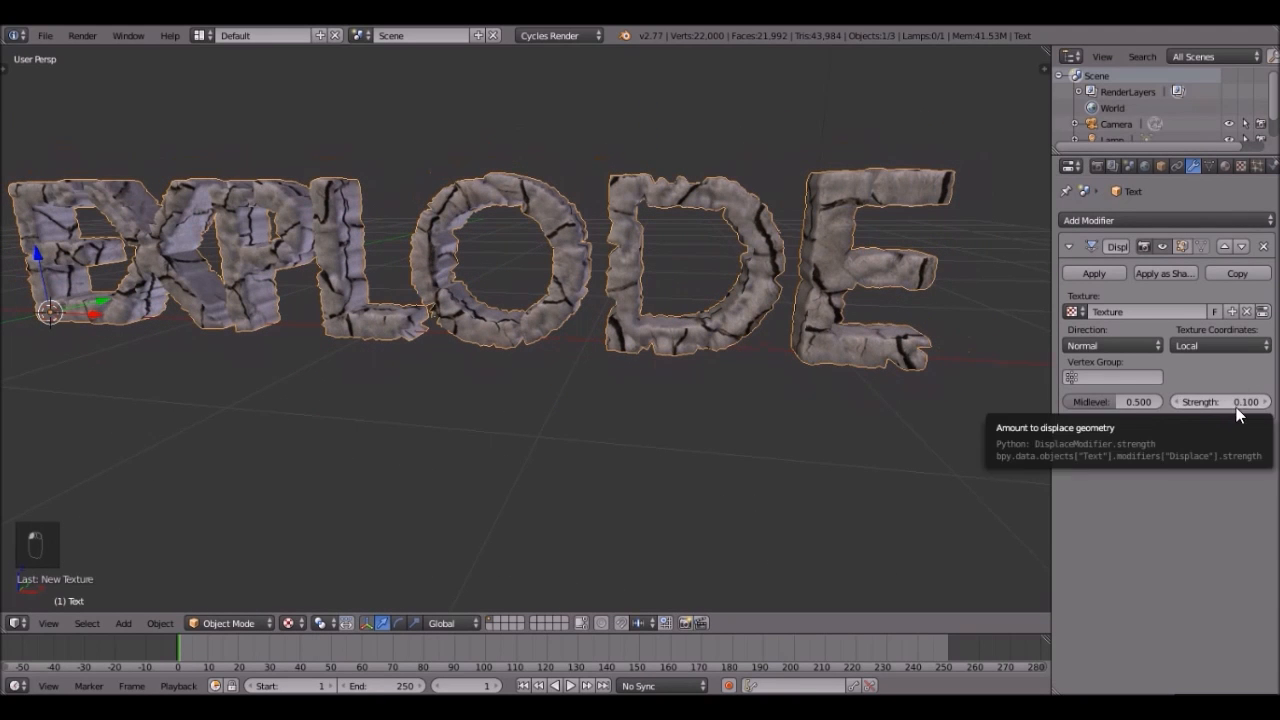
pyautogui.click(1225, 398)
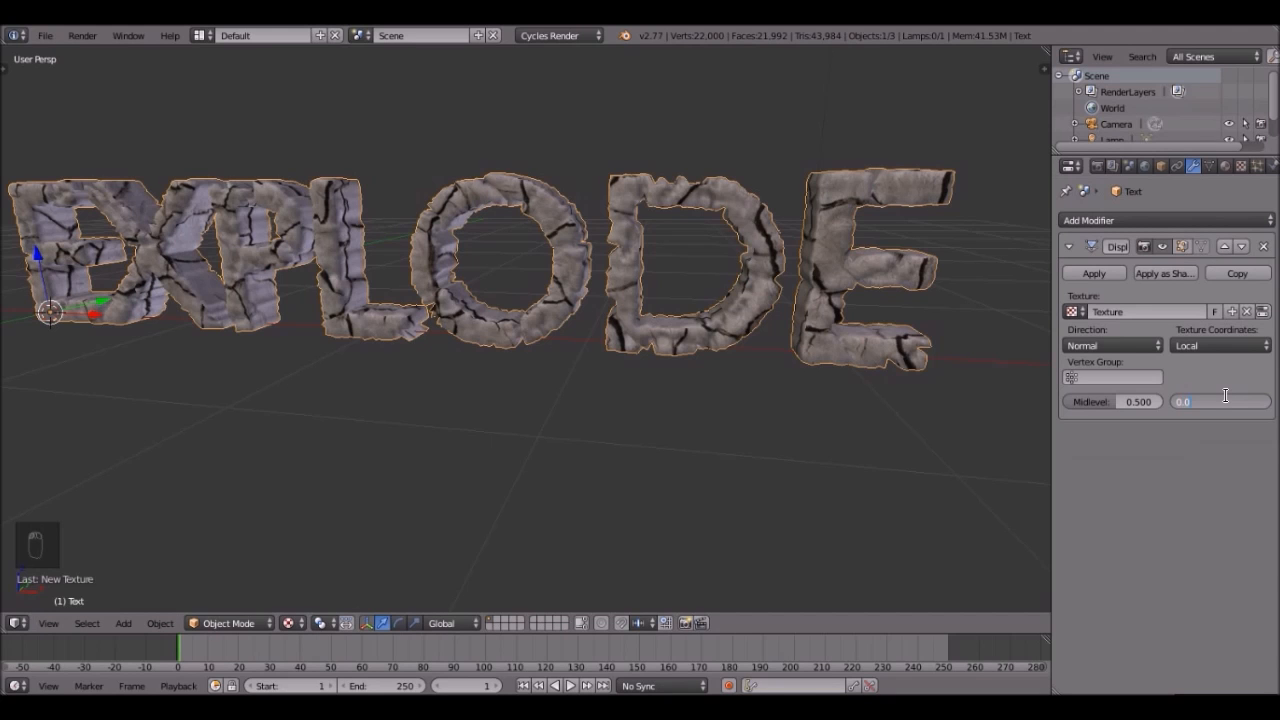
pyautogui.press('Return')
pyautogui.moveTo(250, 280); pyautogui.dragTo(433, 309, button='middle')
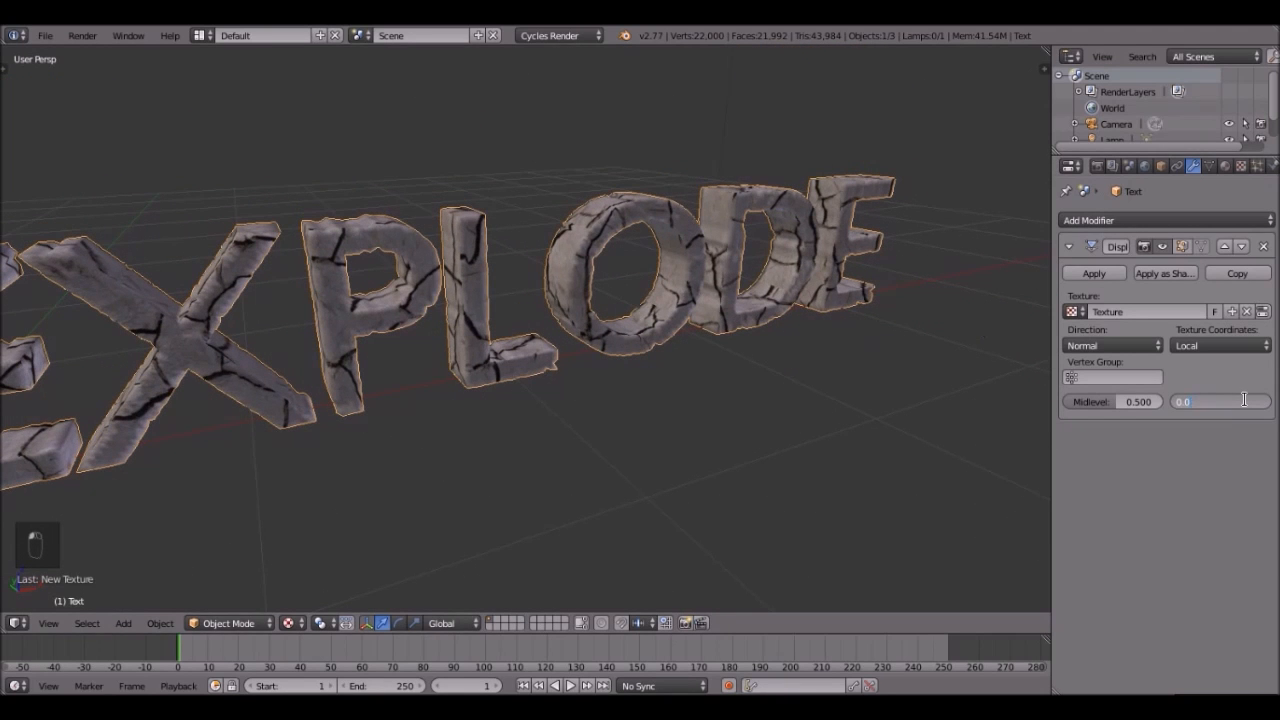
pyautogui.moveTo(700, 403); pyautogui.dragTo(605, 381, button='middle')
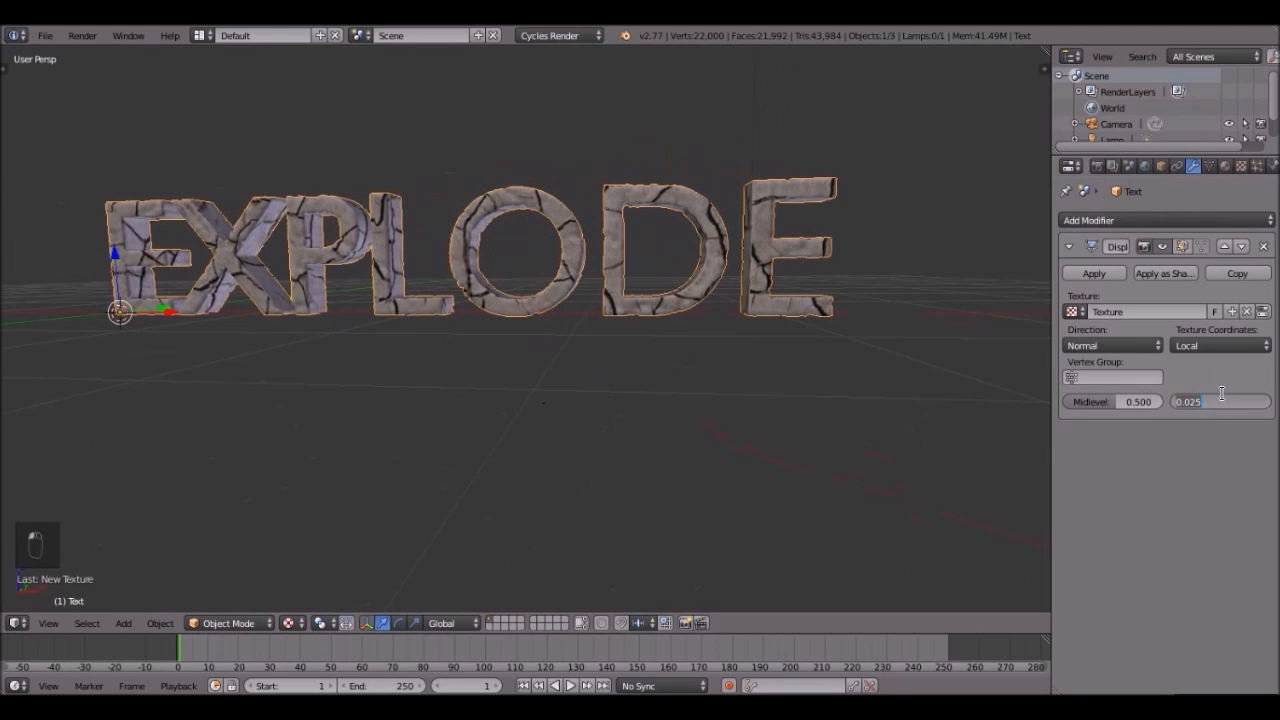
pyautogui.moveTo(790, 350); pyautogui.dragTo(700, 352, button='middle')
# - Add a second Displace modifier to the text mesh and create a separate new texture for it
pyautogui.click(1144, 222)
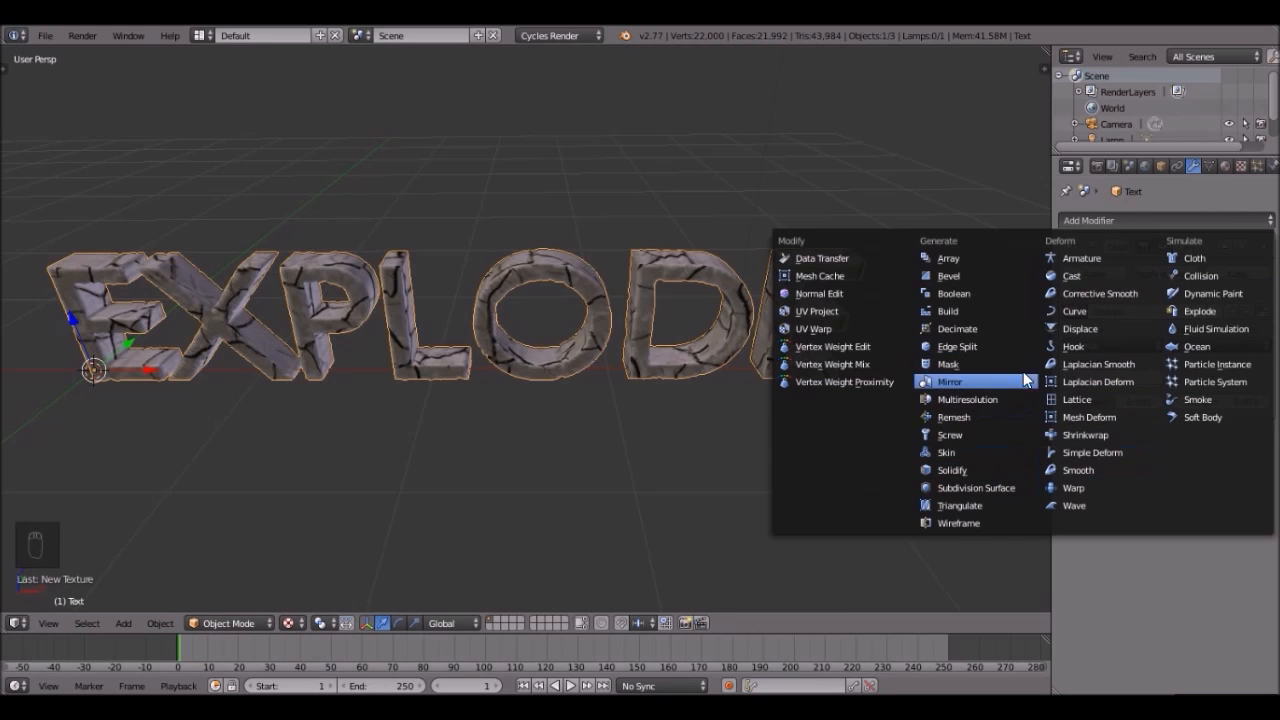
pyautogui.click(1088, 328)
pyautogui.click(1124, 502)
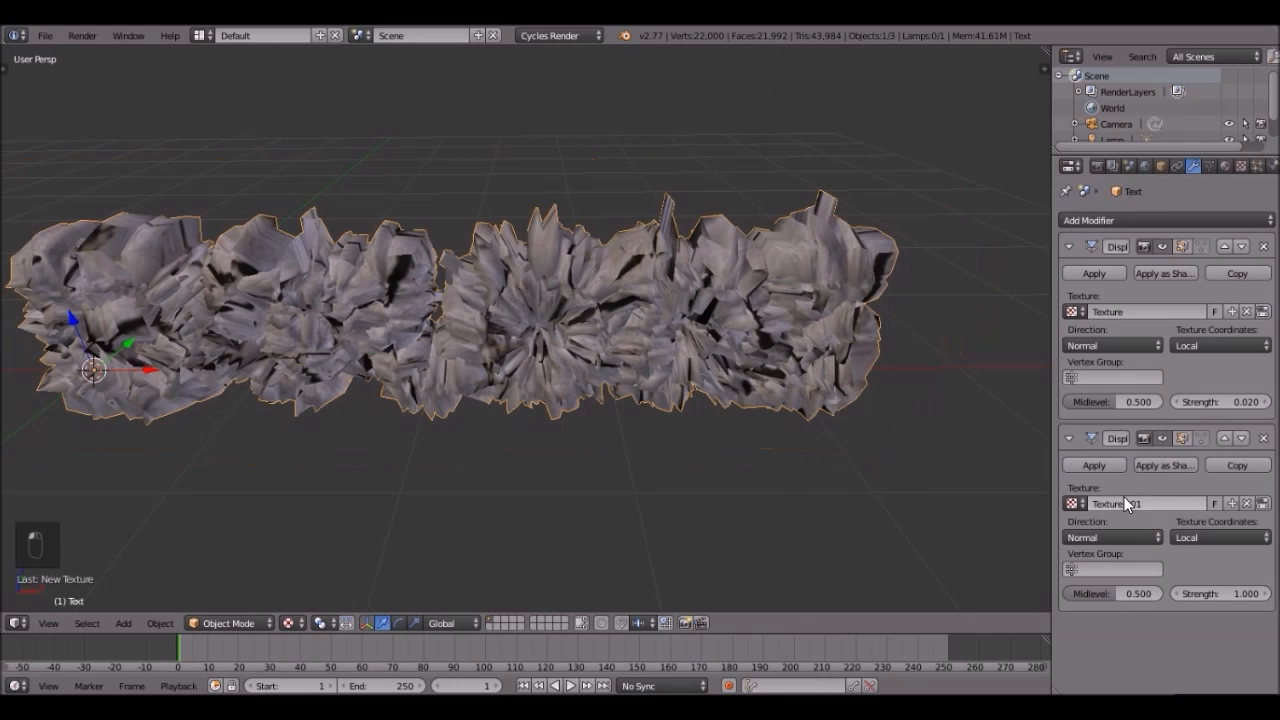
# - Change the second Displace modifier's texture type to Clouds
pyautogui.click(1242, 167)
pyautogui.click(1137, 216)
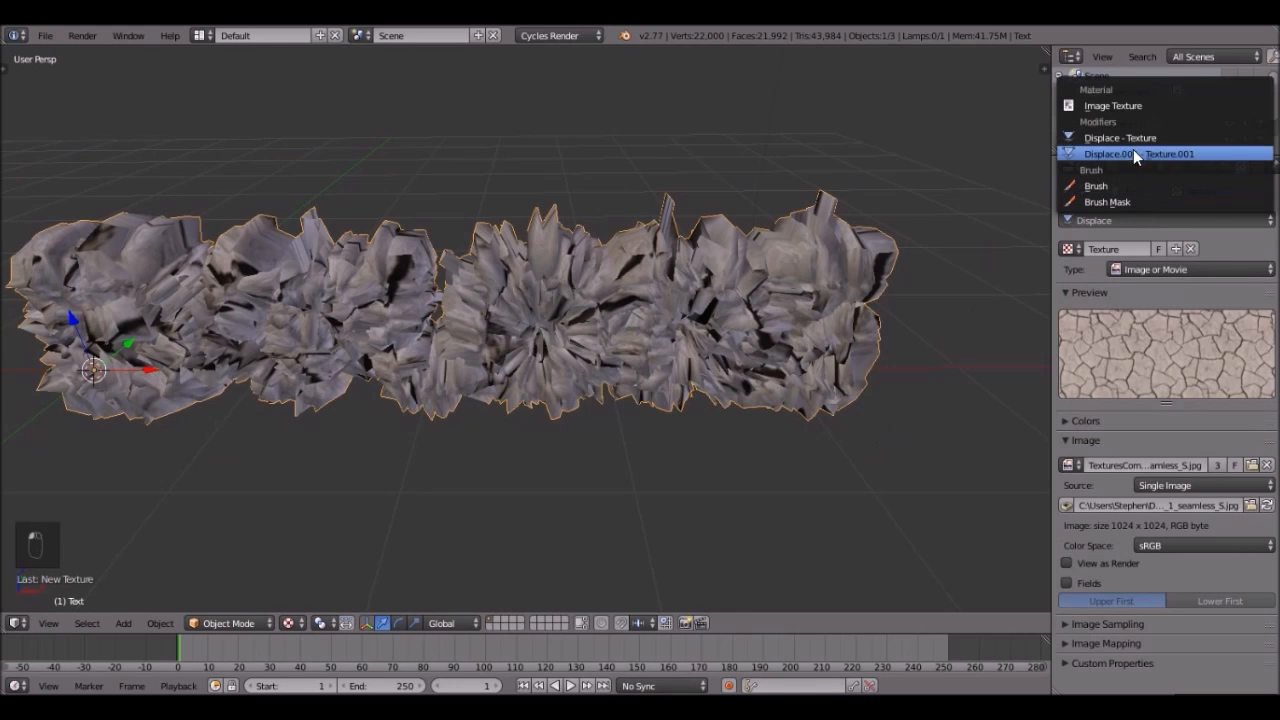
pyautogui.click(1111, 160)
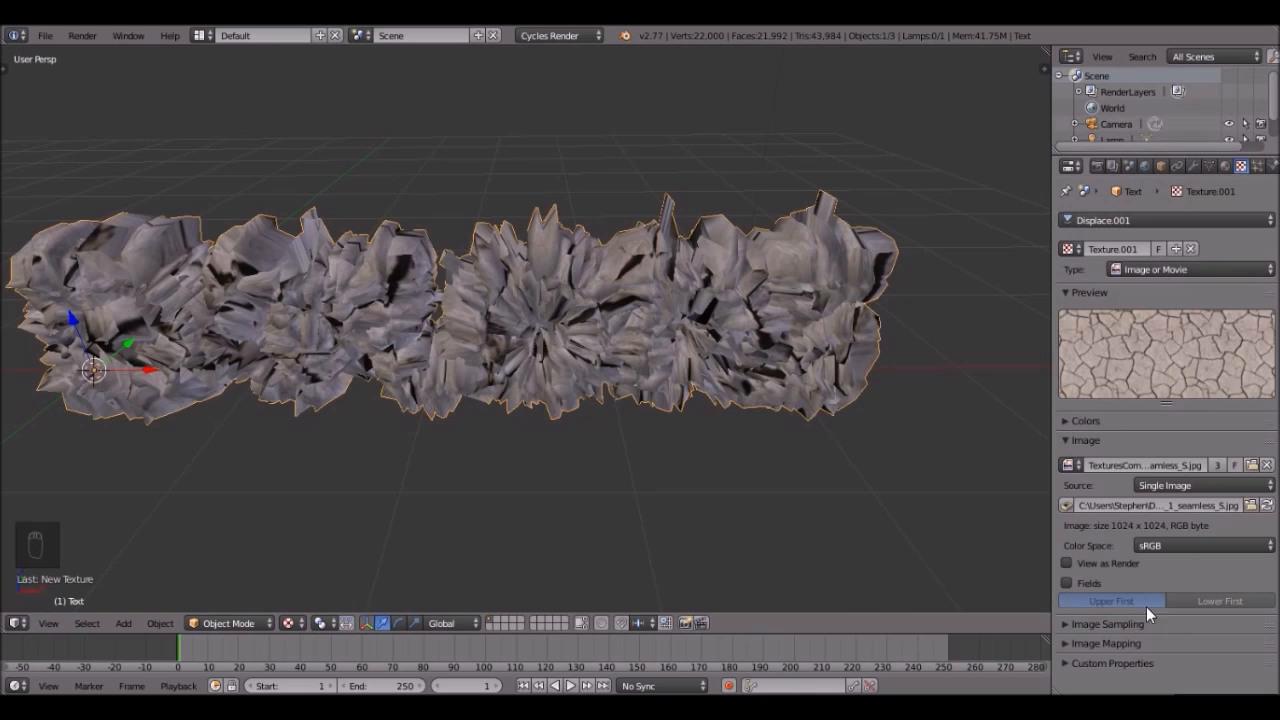
pyautogui.click(1133, 269)
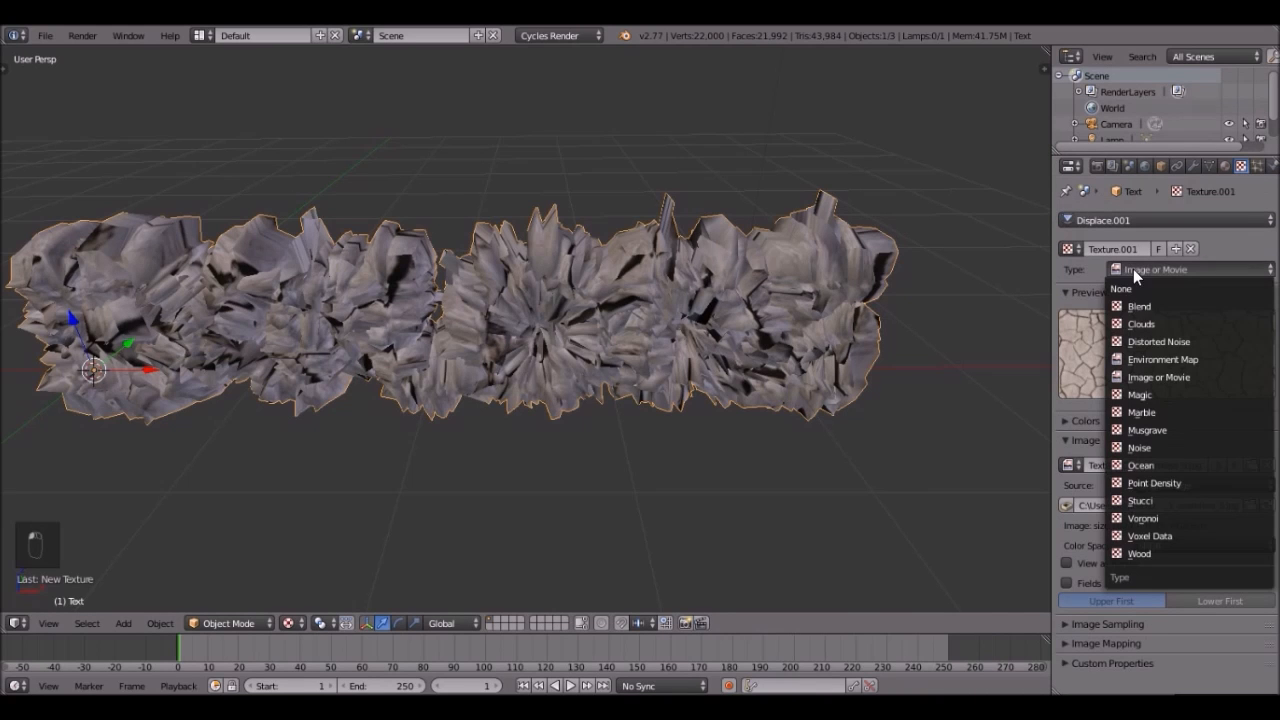
pyautogui.click(1153, 319)
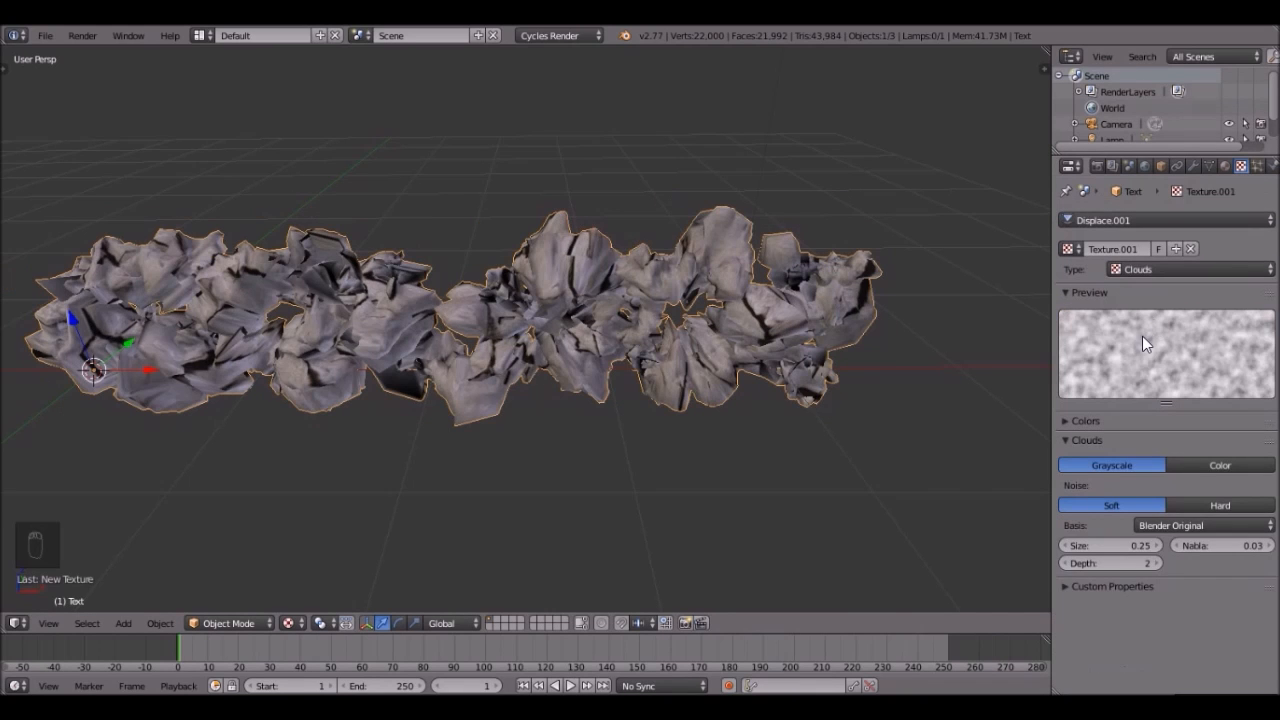
# - Set the second Displace modifier's strength to 0.03
pyautogui.click(1192, 166)
pyautogui.moveTo(1183, 593); pyautogui.dragTo(1183, 591)
pyautogui.click(1183, 591)
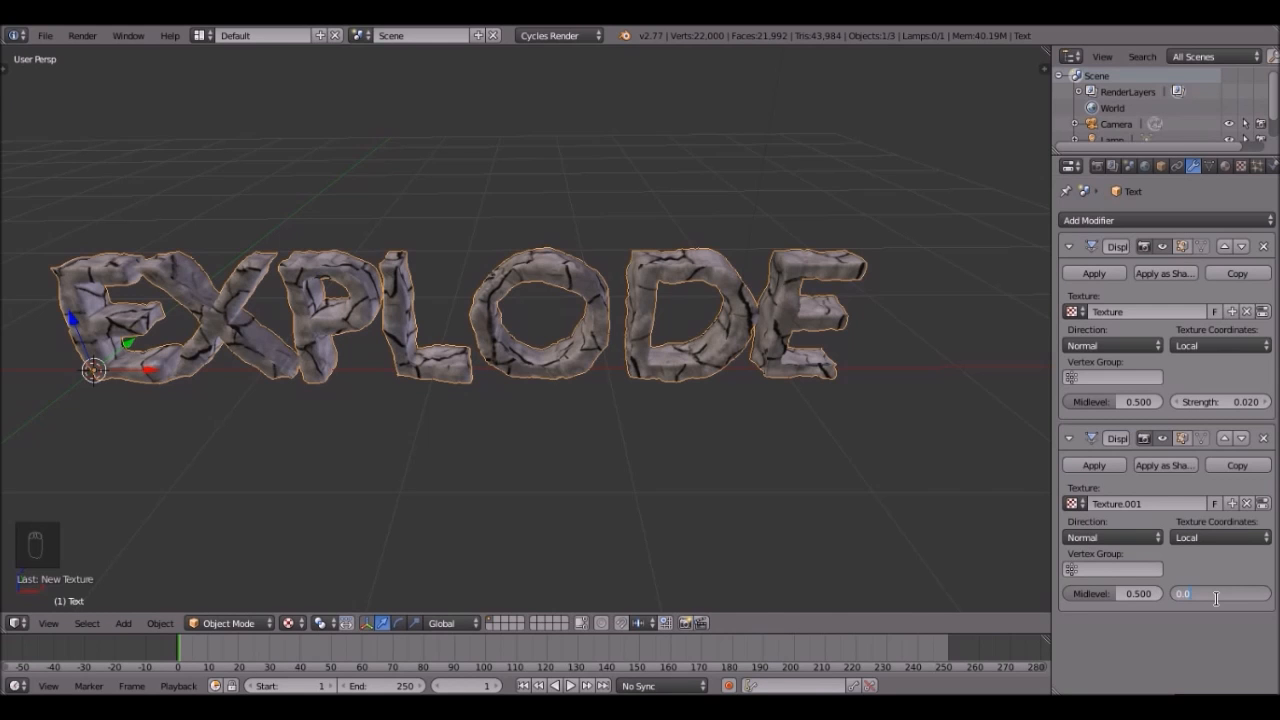
pyautogui.press('Return')
pyautogui.moveTo(558, 325); pyautogui.dragTo(497, 374, button='middle')
pyautogui.scroll(3, 508, 382)
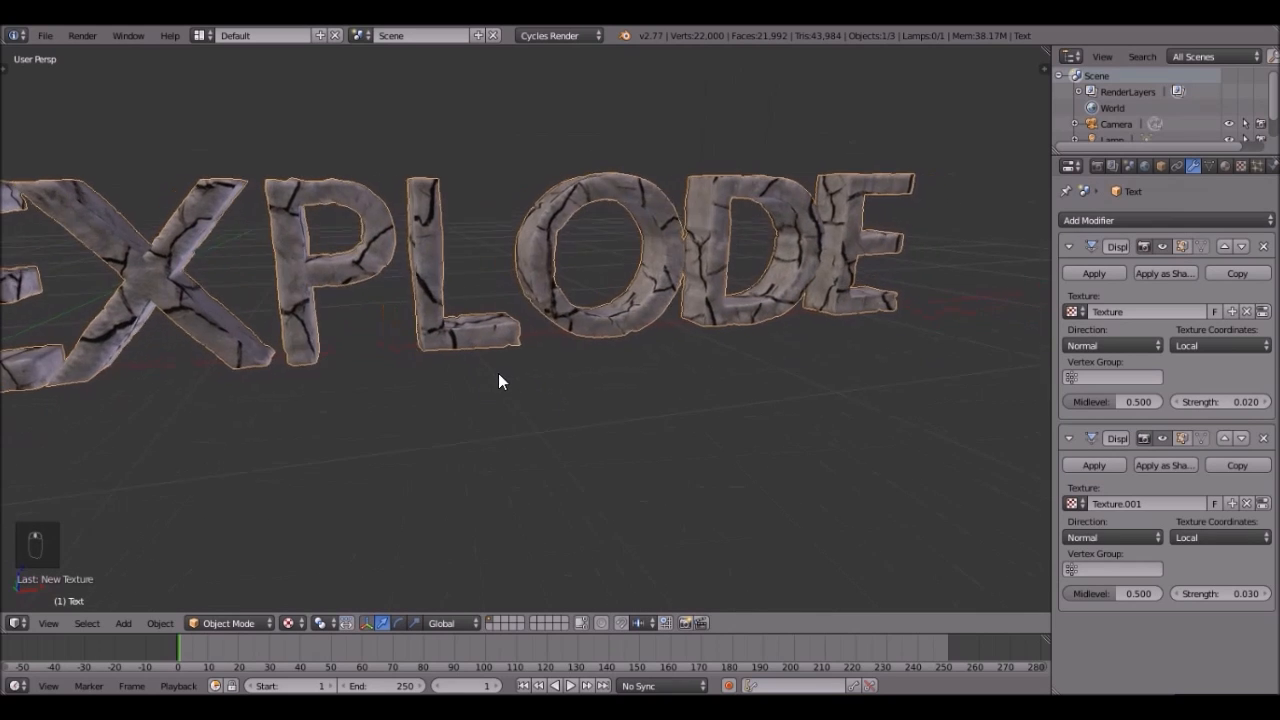
# - Compare the letters with the second displacement off and on, and inspect them in rendered and solid shading
pyautogui.click(1155, 437)
pyautogui.click(1155, 437)
pyautogui.moveTo(575, 317); pyautogui.dragTo(489, 341, button='middle')
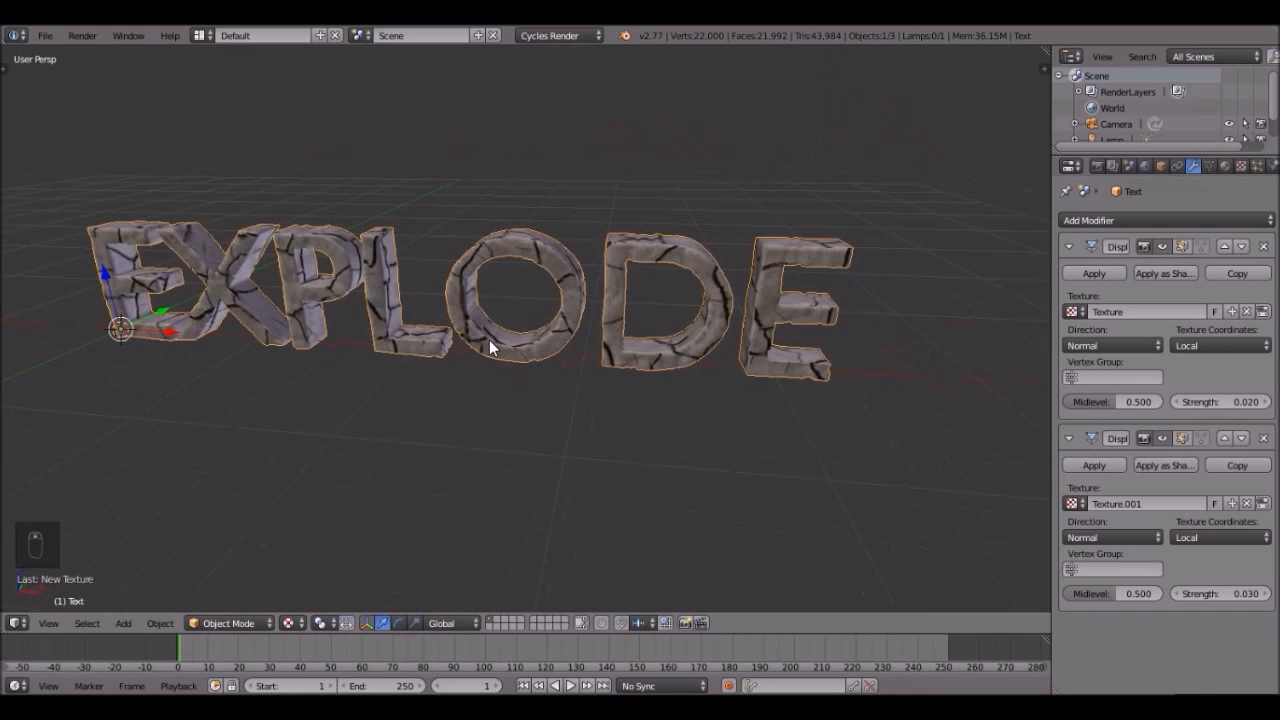
pyautogui.hotkey('shift', 'z')
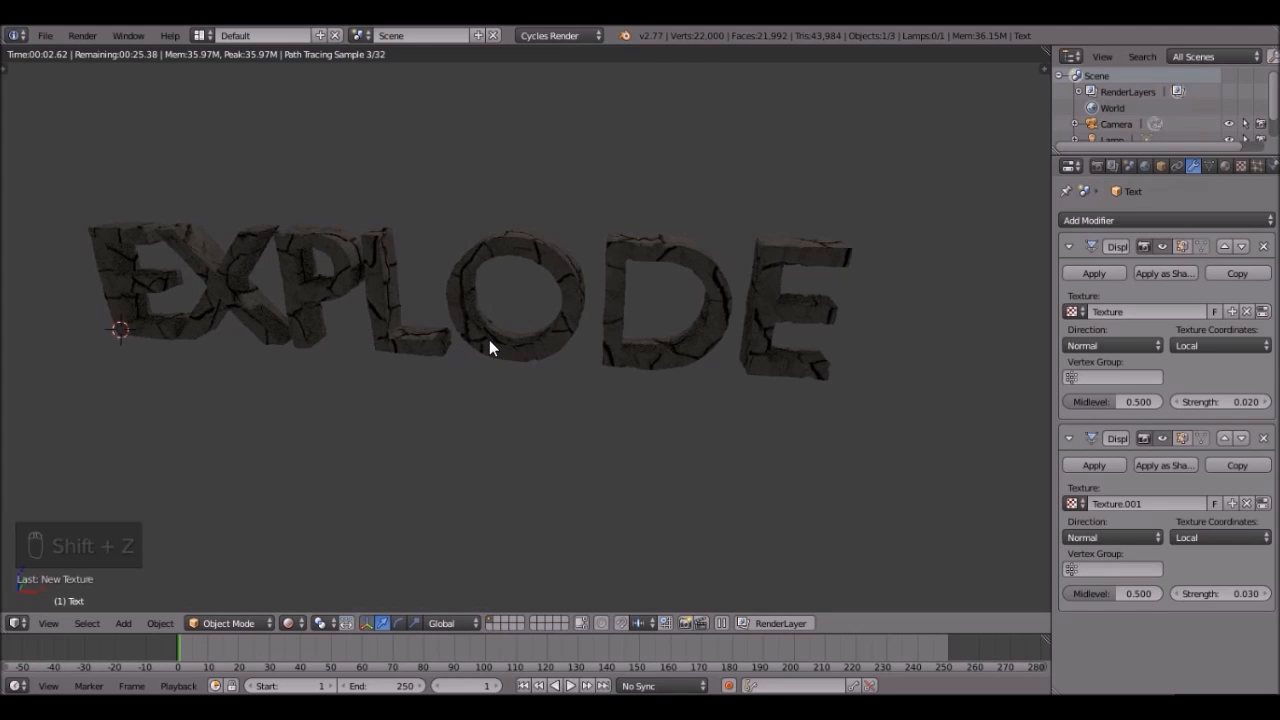
pyautogui.press('z')
pyautogui.press('z')
pyautogui.press('z')
pyautogui.moveTo(519, 342)
pyautogui.mouseDown(button='middle')
pyautogui.moveTo(580, 369)
pyautogui.moveTo(531, 323)
pyautogui.moveTo(674, 369)
pyautogui.mouseUp(button='middle')
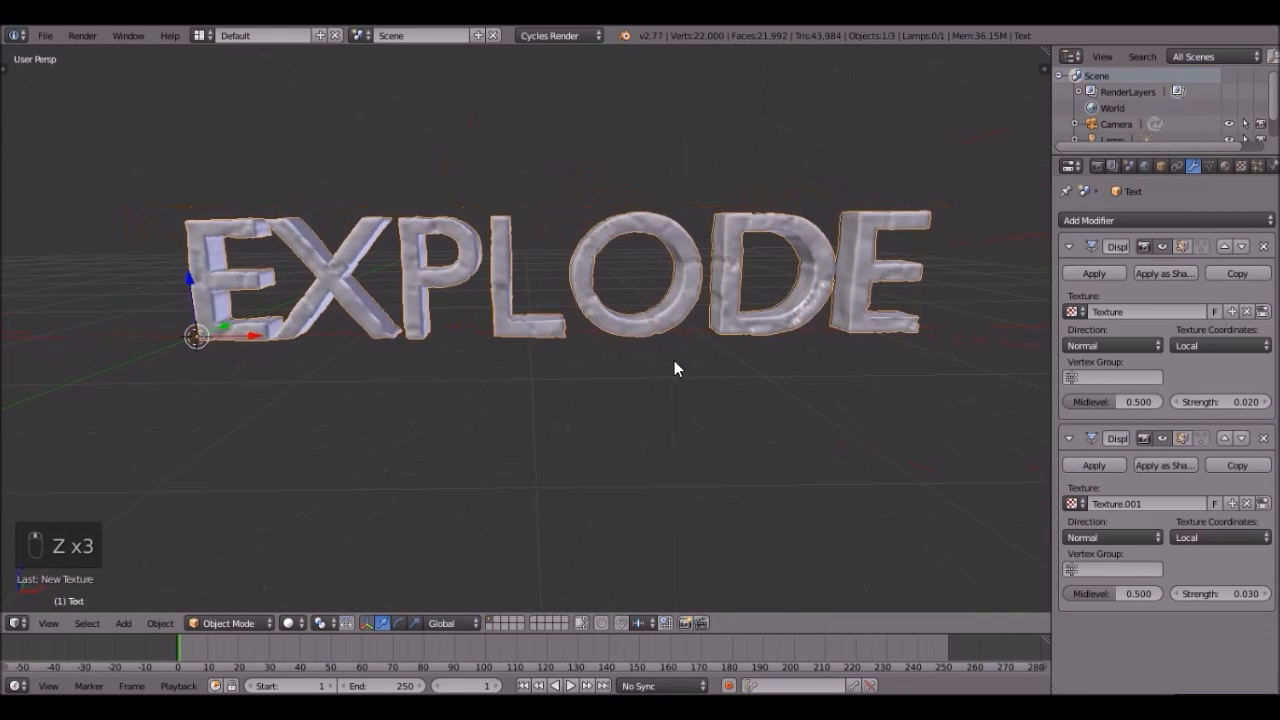
# - Collapse both Displace modifiers and add a new particle system to the text mesh
pyautogui.click(1068, 246)
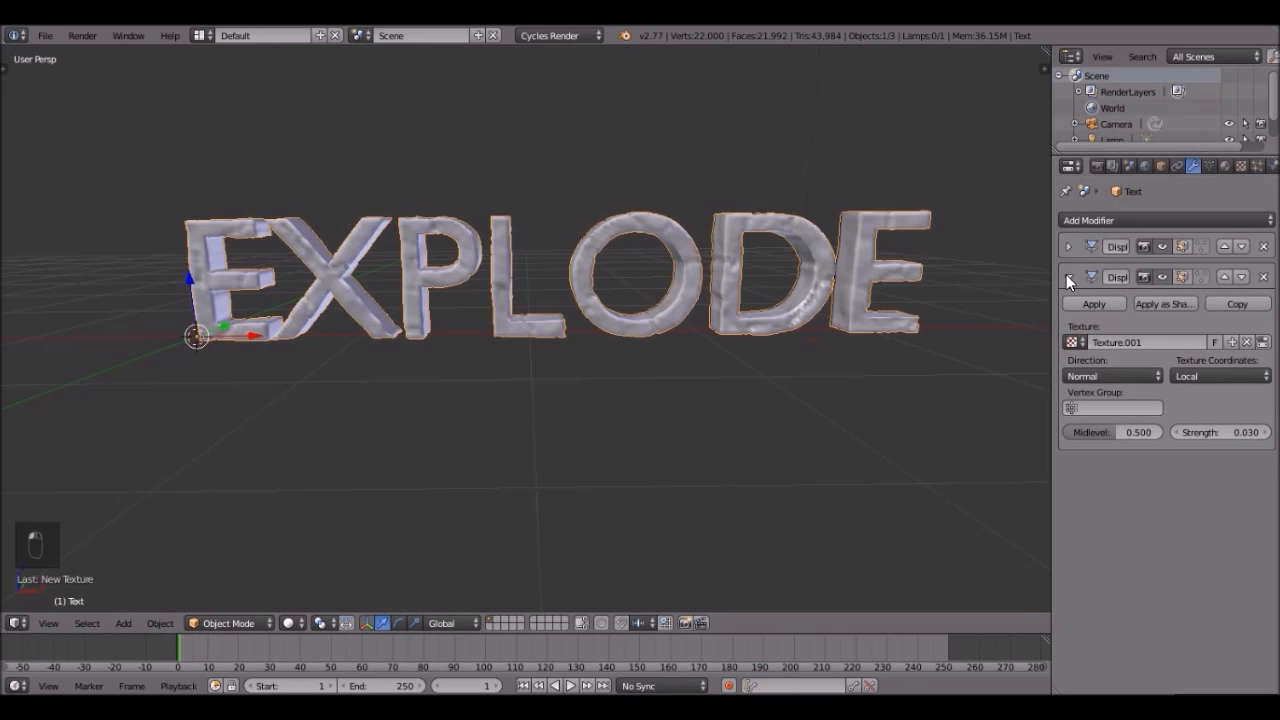
pyautogui.click(1068, 277)
pyautogui.click(1257, 167)
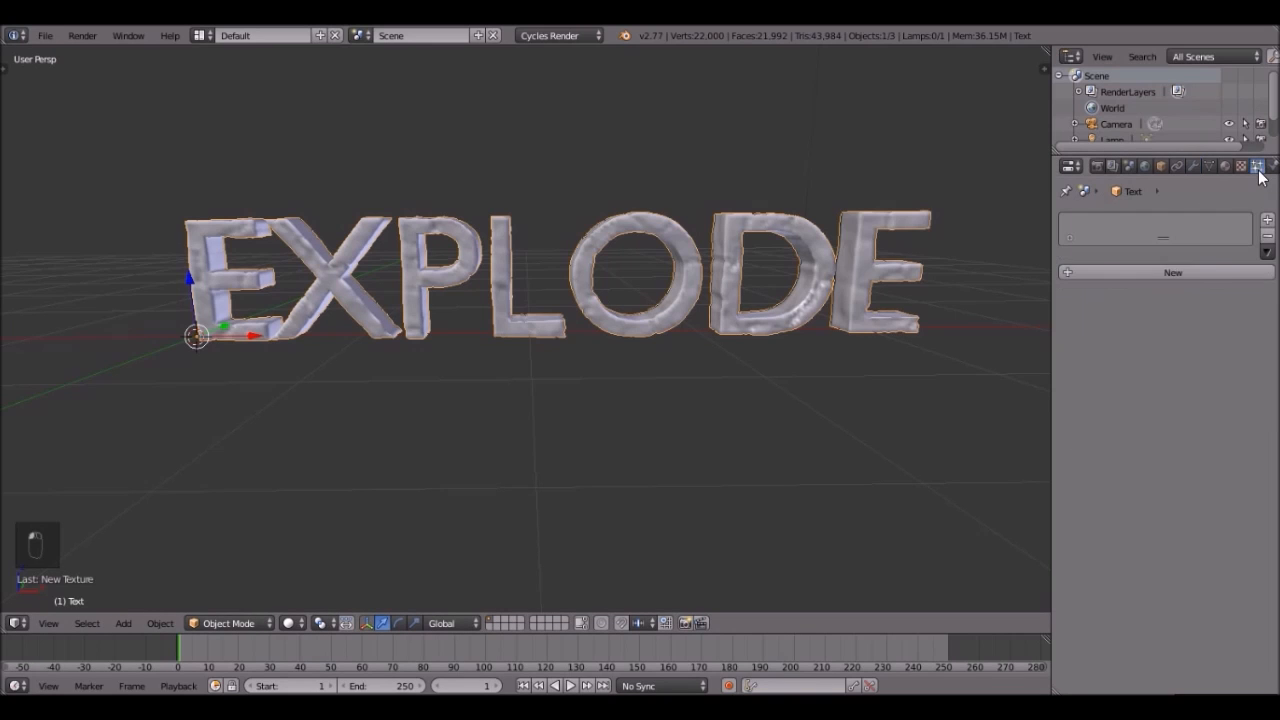
pyautogui.click(1185, 273)
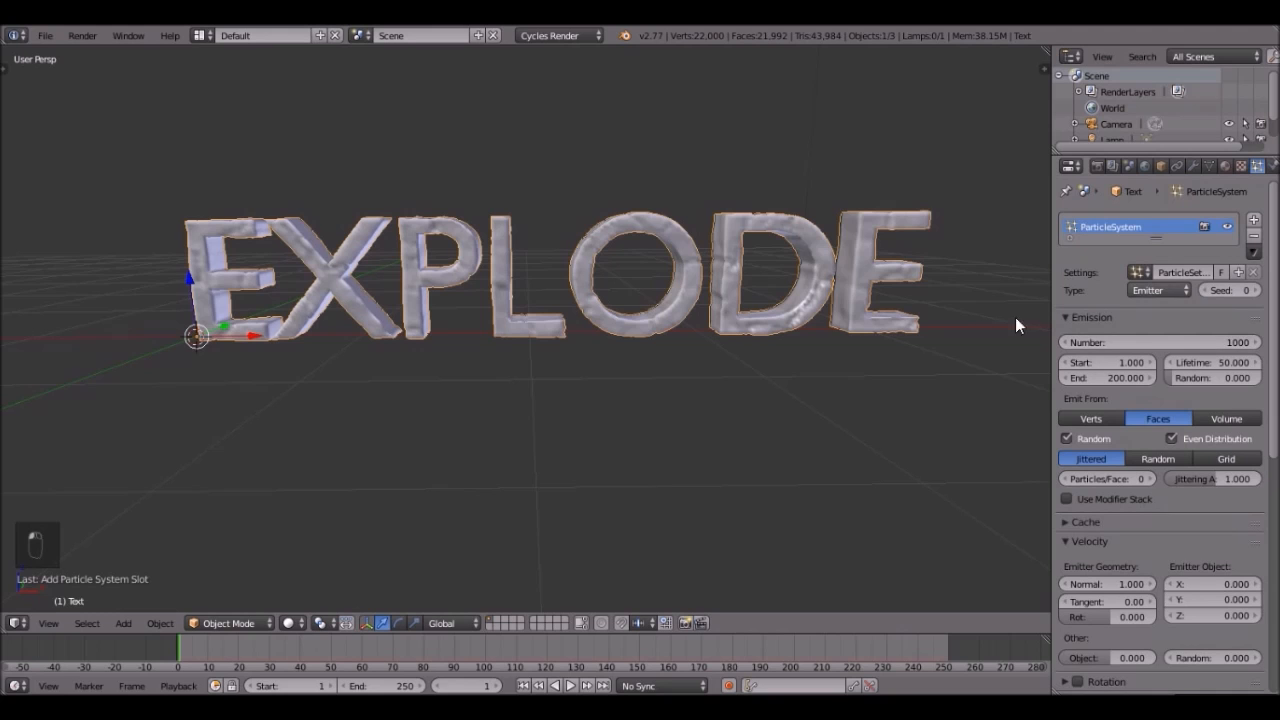
# - Add a cube on the empty second layer and scale it down
pyautogui.scroll(-3, 646, 320)
pyautogui.press('2')
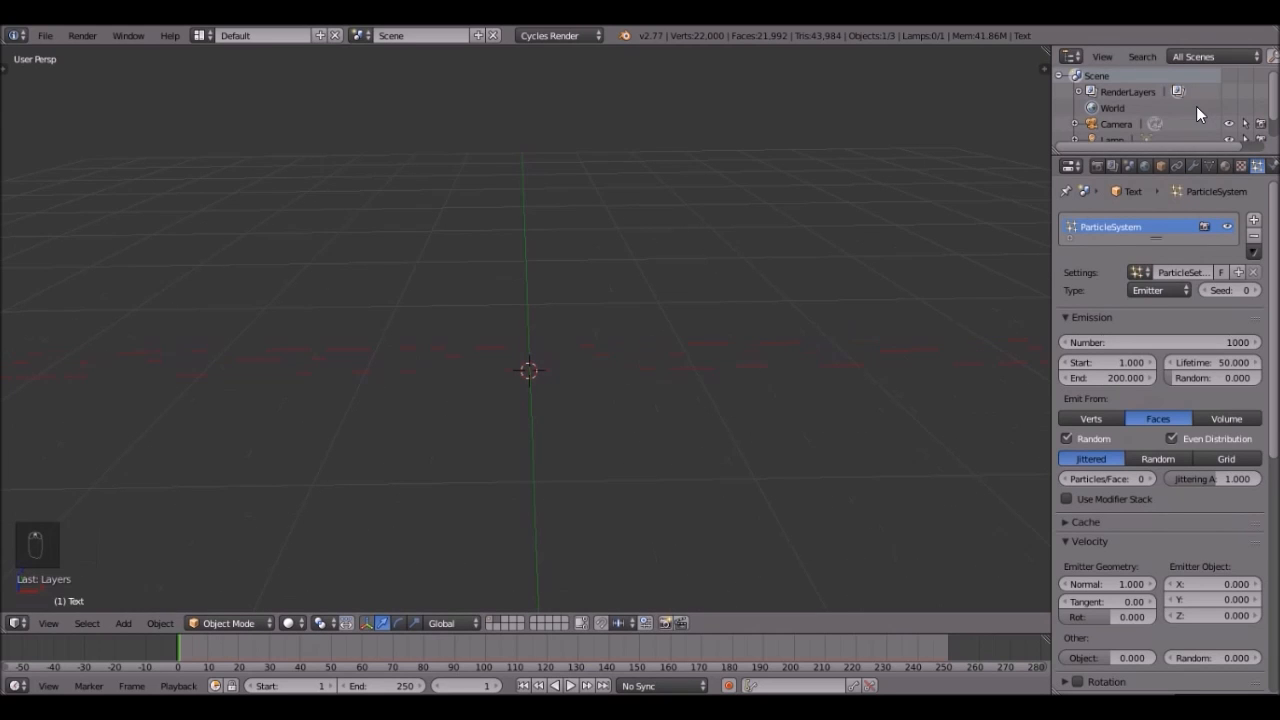
pyautogui.moveTo(135, 360); pyautogui.dragTo(478, 430, button='middle')
pyautogui.press('1')
pyautogui.press('2')
pyautogui.hotkey('shift', 'a')
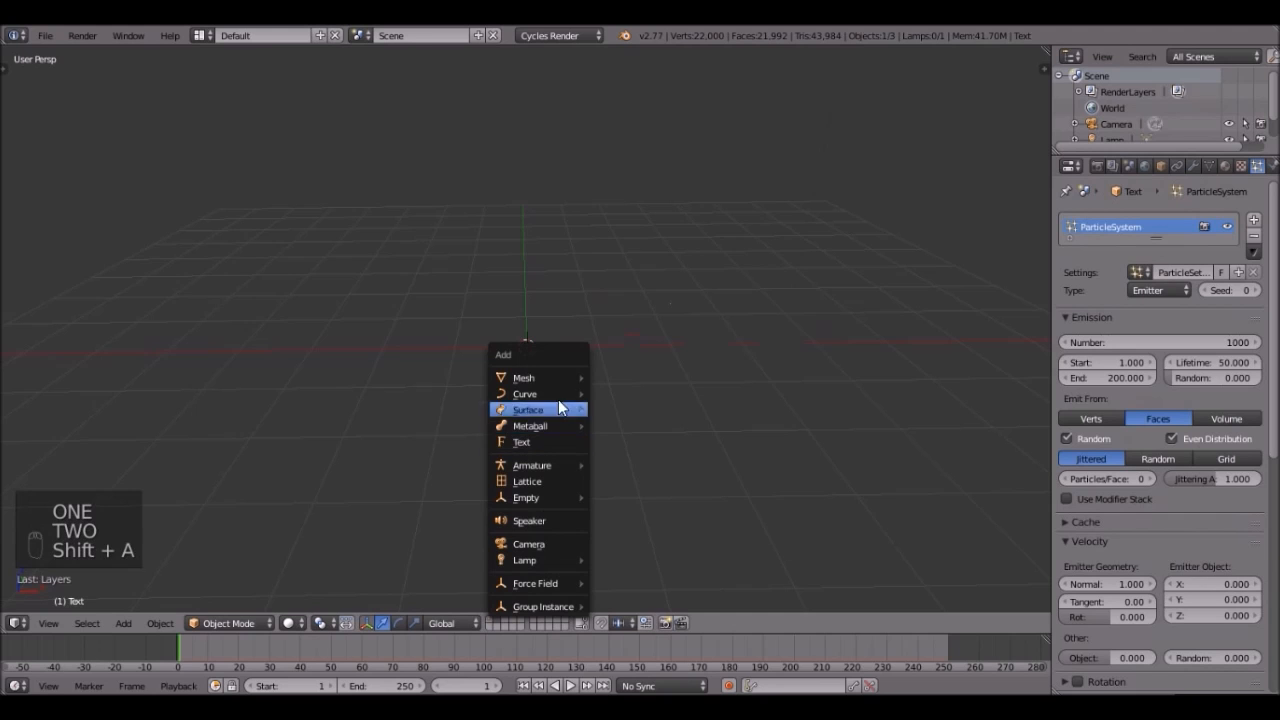
pyautogui.moveTo(552, 378)
pyautogui.click(642, 394)
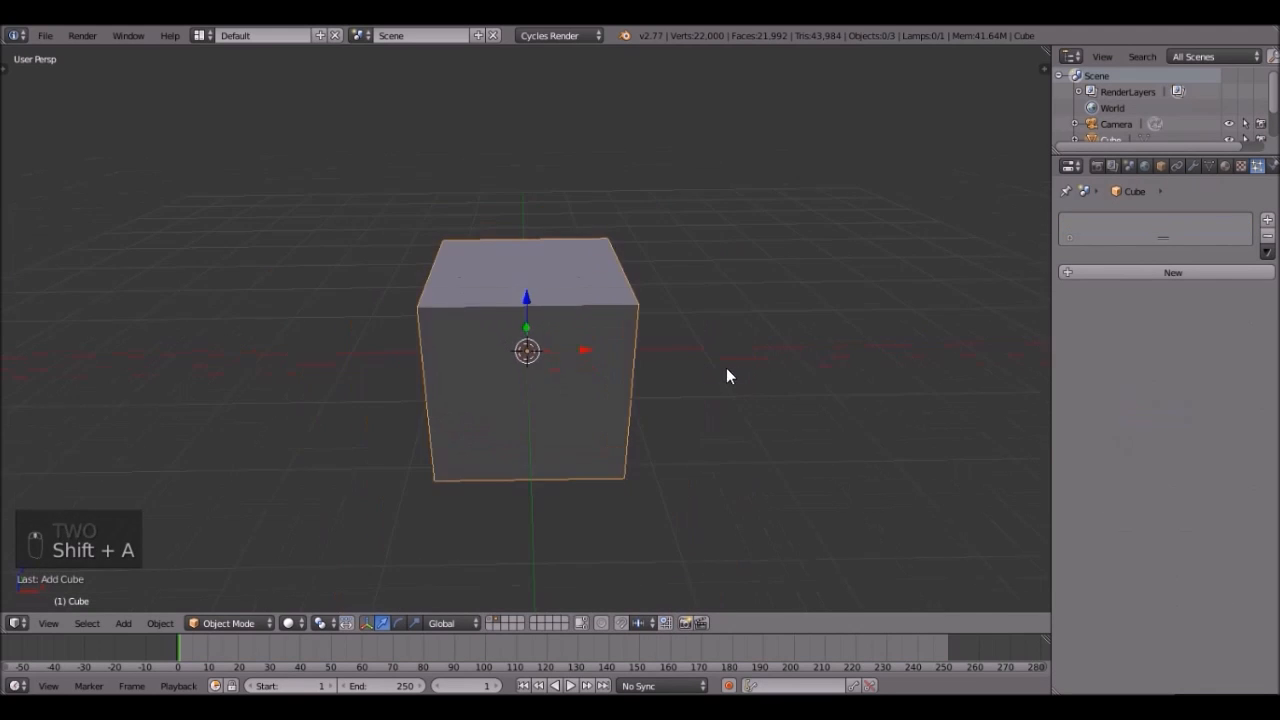
pyautogui.press('s')
pyautogui.click(620, 351)
# - Move three corner vertices of the cube to turn it into an irregular rock
pyautogui.press('Tab')
pyautogui.moveTo(480, 363); pyautogui.dragTo(543, 349, button='middle')
pyautogui.rightClick(499, 403)
pyautogui.press('g')
pyautogui.click(514, 374)
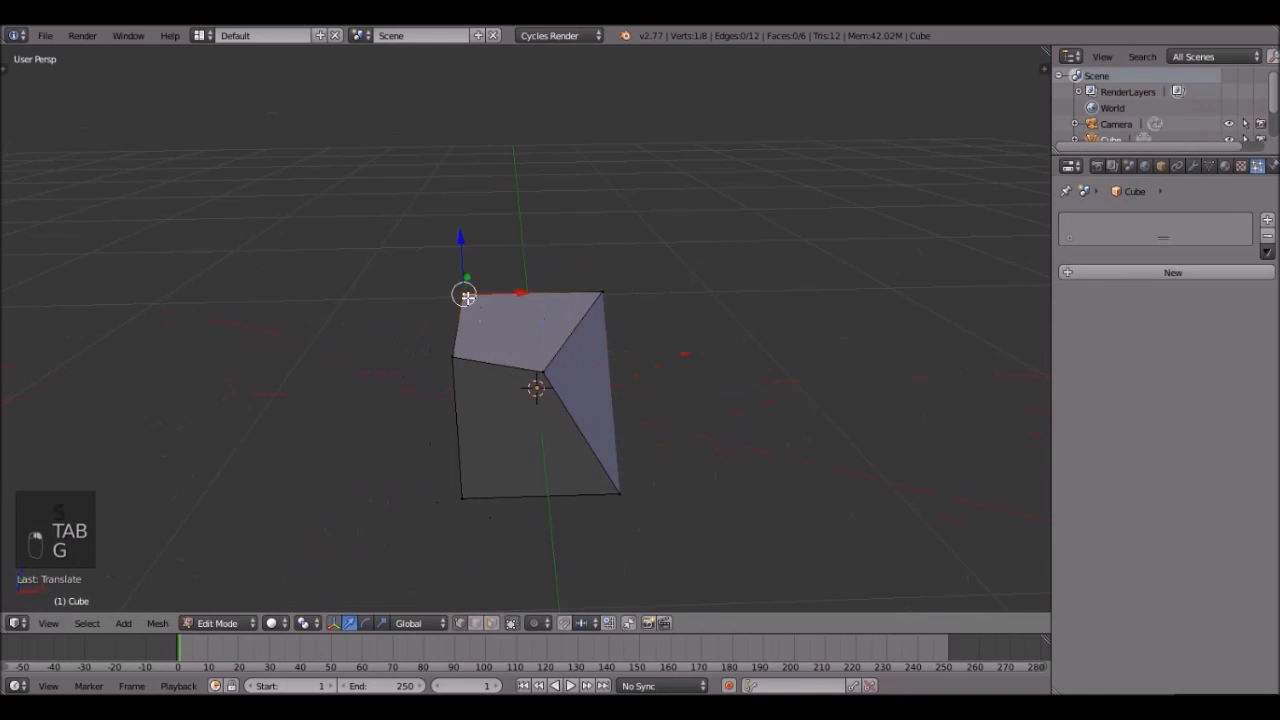
pyautogui.press('g')
pyautogui.click(503, 314)
pyautogui.moveTo(722, 410); pyautogui.dragTo(643, 452, button='middle')
pyautogui.rightClick(559, 457)
pyautogui.press('g')
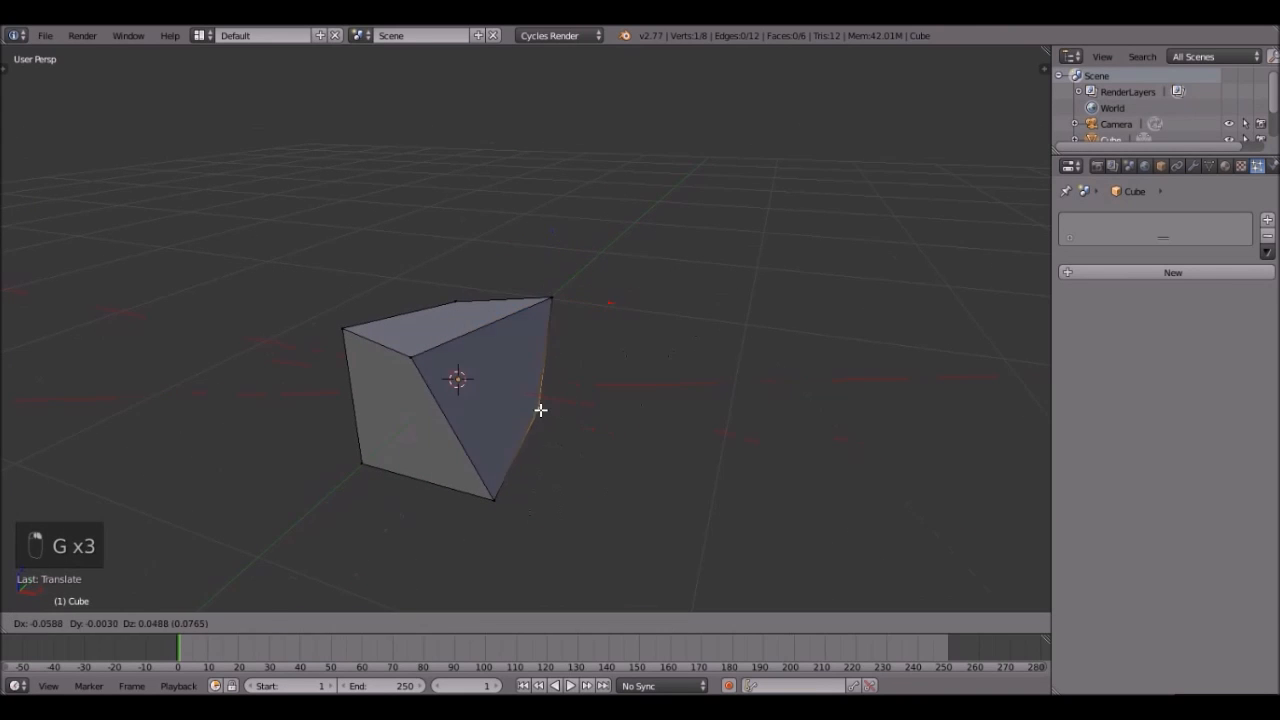
pyautogui.click(484, 398)
pyautogui.press('Tab')
pyautogui.scroll(-4, 405, 425)
pyautogui.moveTo(410, 424); pyautogui.dragTo(498, 410, button='middle')
pyautogui.scroll(4, 502, 396)
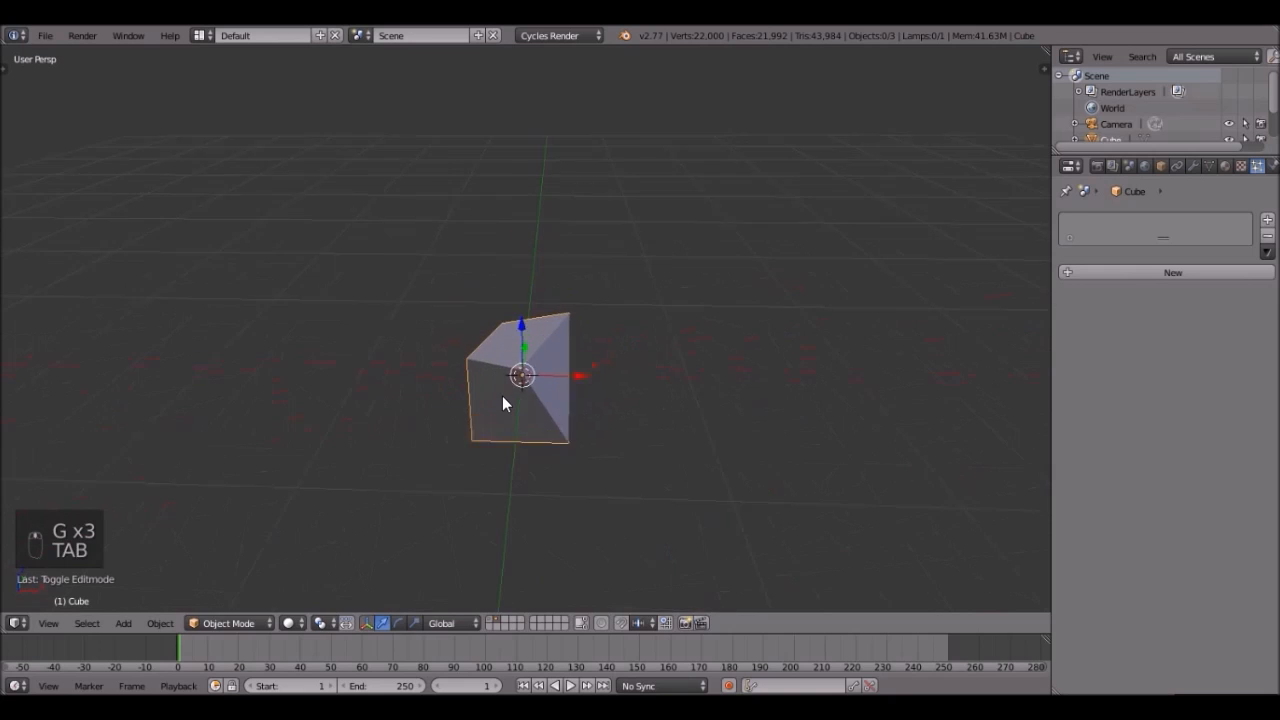
# - Duplicate the rock beside the original and move two of the copy's vertices to vary its shape
pyautogui.hotkey('shift', 'd')
pyautogui.click(845, 407)
pyautogui.moveTo(845, 407); pyautogui.dragTo(468, 350, button='middle')
pyautogui.press('Tab')
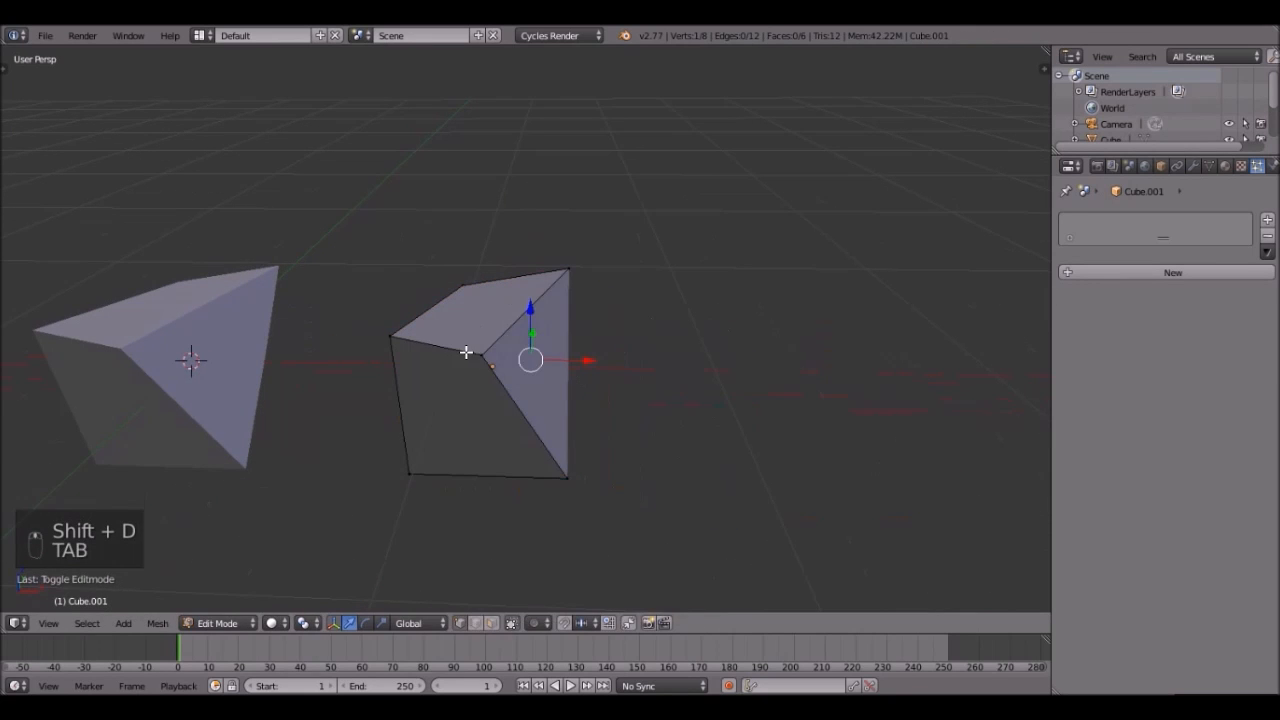
pyautogui.press('g')
pyautogui.click(359, 339)
pyautogui.press('g')
pyautogui.click(517, 331)
pyautogui.press('Tab')
# - Move two more vertices of the second rock to form a narrow, pointed shard
pyautogui.moveTo(506, 449); pyautogui.dragTo(595, 433, button='middle')
pyautogui.press('Tab')
pyautogui.rightClick(549, 402)
pyautogui.press('g')
pyautogui.click(554, 353)
pyautogui.press('Tab')
pyautogui.moveTo(662, 385); pyautogui.dragTo(539, 334, button='middle')
pyautogui.press('Tab')
pyautogui.rightClick(429, 357)
pyautogui.press('g')
pyautogui.click(455, 320)
pyautogui.press('Tab')
pyautogui.moveTo(455, 320); pyautogui.dragTo(469, 416, button='middle')
# - Duplicate the narrow shard along the X axis to start a third rock
pyautogui.hotkey('shift', 'd')
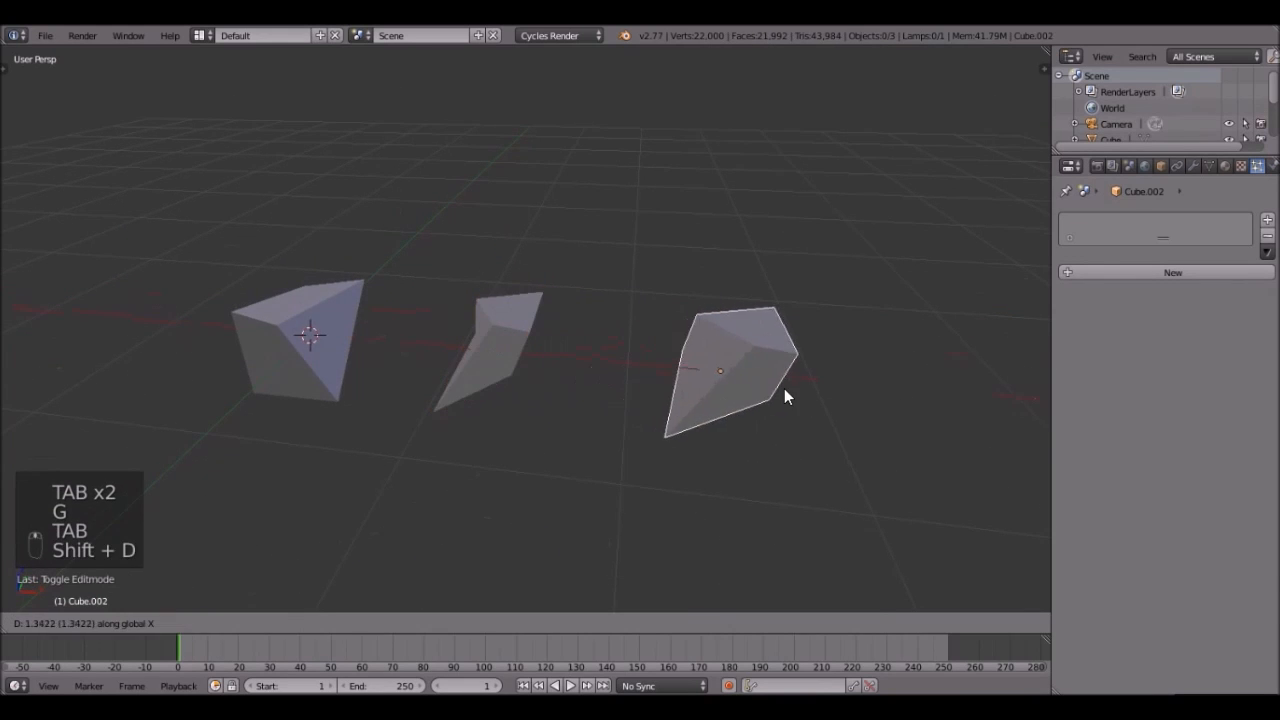
pyautogui.click(771, 391)
pyautogui.press('Tab')
pyautogui.moveTo(771, 391); pyautogui.dragTo(585, 568, button='middle')
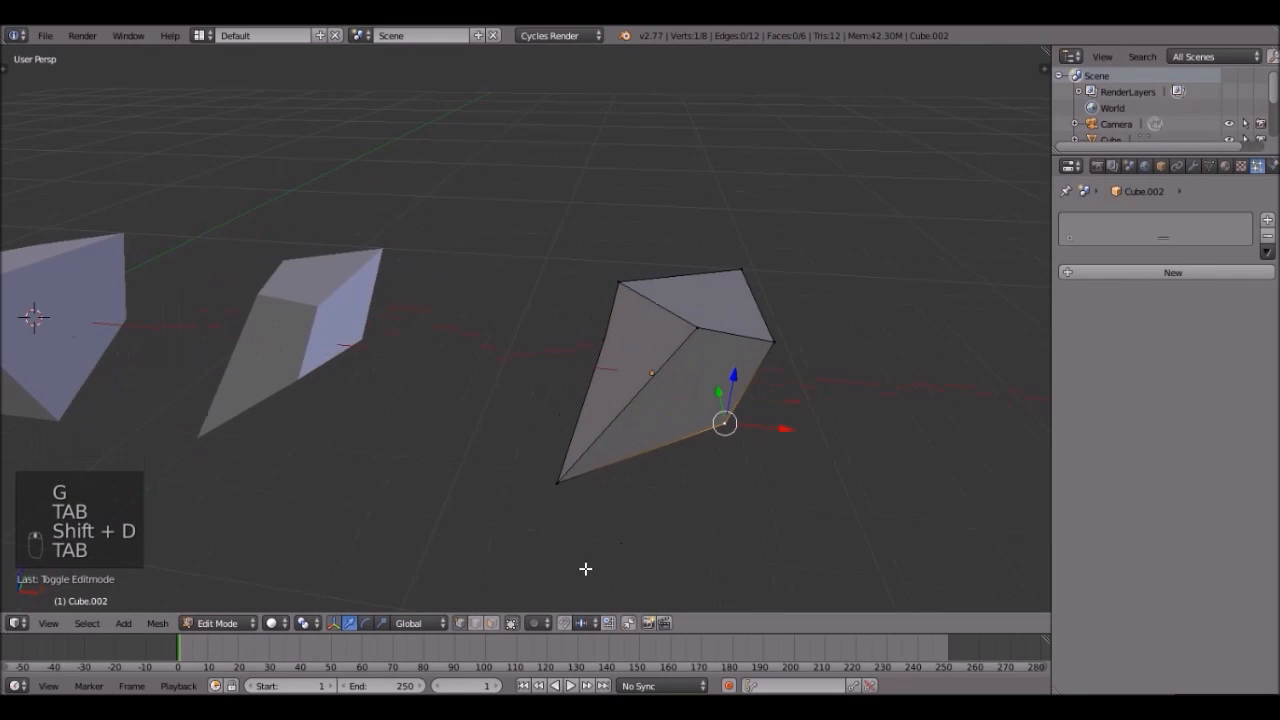
# - Scale two faces of the third rock, enlarging its top face about 1.26 times
pyautogui.rightClick(655, 430)
pyautogui.press('s')
pyautogui.click(725, 341)
pyautogui.rightClick(684, 318)
pyautogui.press('s')
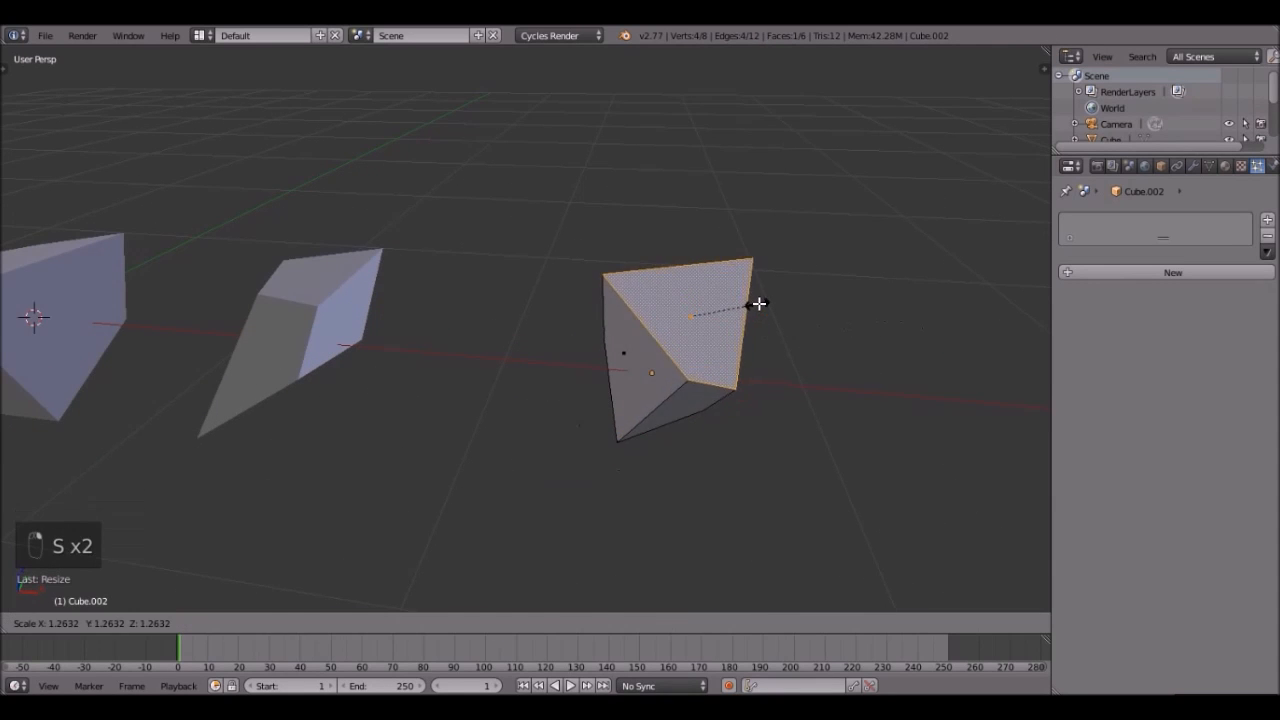
pyautogui.click(759, 303)
pyautogui.press('Tab')
pyautogui.scroll(-4, 526, 423)
pyautogui.moveTo(526, 423); pyautogui.dragTo(631, 363, button='middle')
# - Duplicate the third rock to the far side of the original rock and shrink the copy's front face
pyautogui.hotkey('shift', 'd')
pyautogui.click(190, 370)
pyautogui.moveTo(308, 390); pyautogui.dragTo(690, 250, button='middle')
pyautogui.scroll(4, 640, 280)
pyautogui.press('Tab')
pyautogui.rightClick(636, 264)
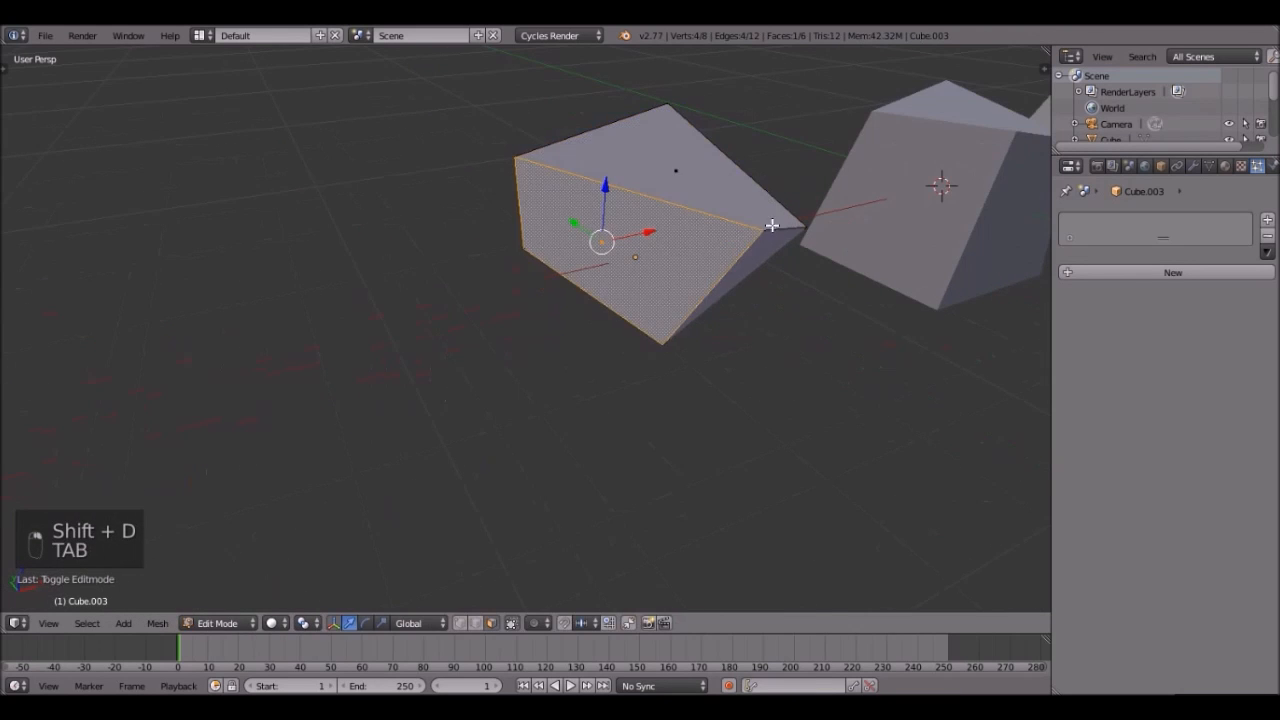
pyautogui.press('s')
pyautogui.click(724, 214)
pyautogui.press('Tab')
pyautogui.press('Tab')
pyautogui.press('Tab')
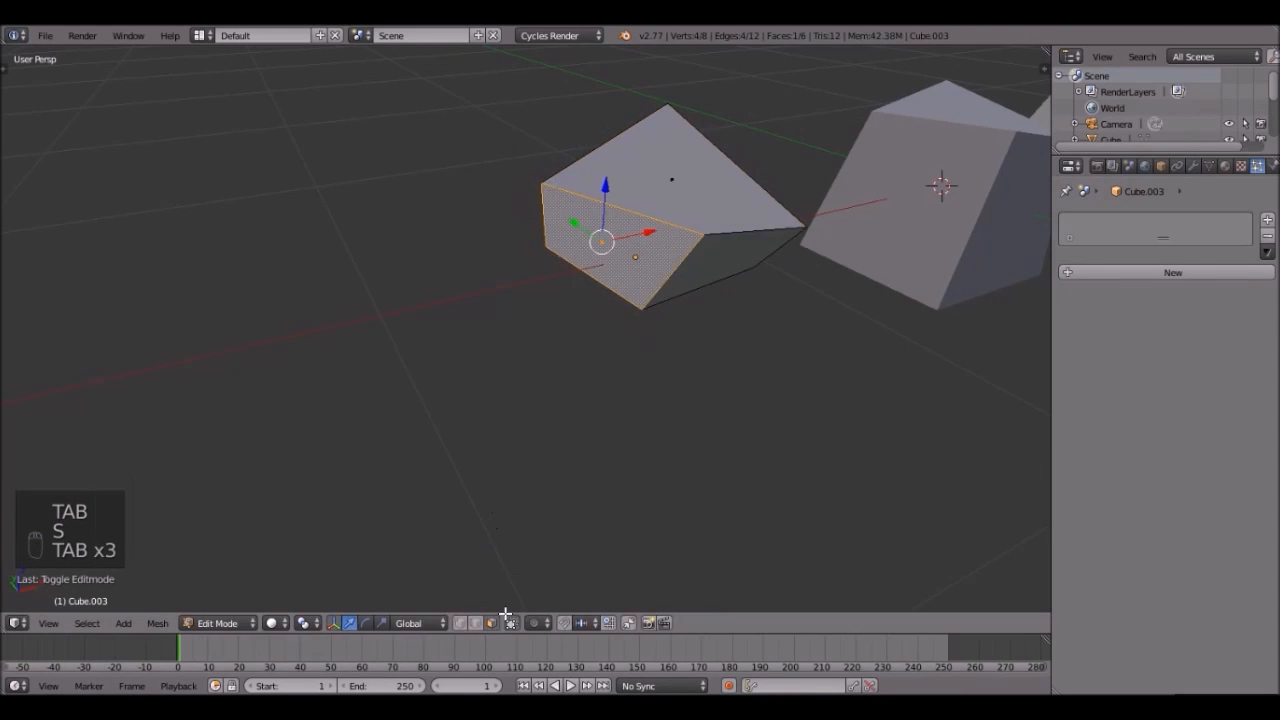
# - Move and scale the top face of the fourth rock to flatten its shape
pyautogui.rightClick(637, 140)
pyautogui.press('g')
pyautogui.click(700, 116)
pyautogui.press('s')
pyautogui.click(806, 133)
pyautogui.press('Tab')
pyautogui.scroll(-7, 806, 134)
pyautogui.moveTo(752, 262); pyautogui.dragTo(605, 300, button='middle')
# - Duplicate the third rock farther along the row to make a fifth rock
pyautogui.rightClick(633, 321)
pyautogui.scroll(5, 645, 326)
pyautogui.hotkey('shift', 'd')
pyautogui.click(882, 338)
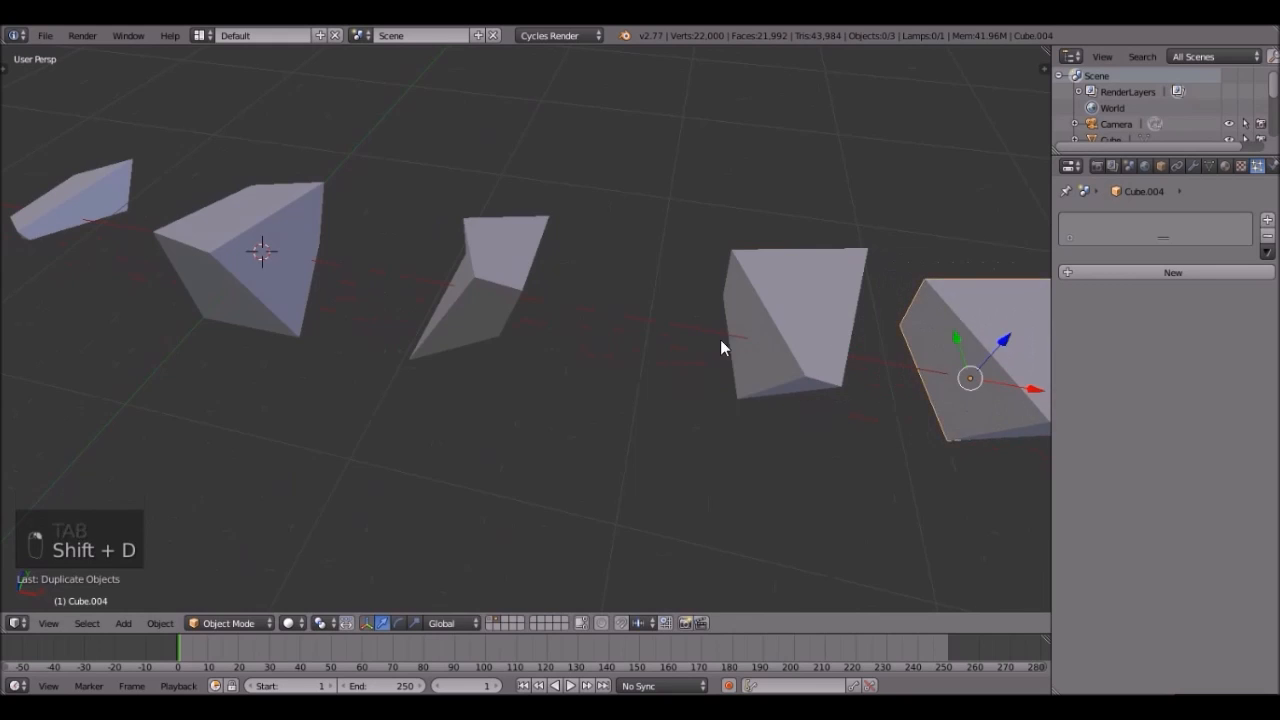
pyautogui.keyDown('shift'); pyautogui.moveTo(1040, 370); pyautogui.dragTo(572, 289, button='middle'); pyautogui.keyUp('shift')
# - Scale and move an edge of the fifth rock to reshape it
pyautogui.press('Tab')
pyautogui.press('s')
pyautogui.click(554, 231)
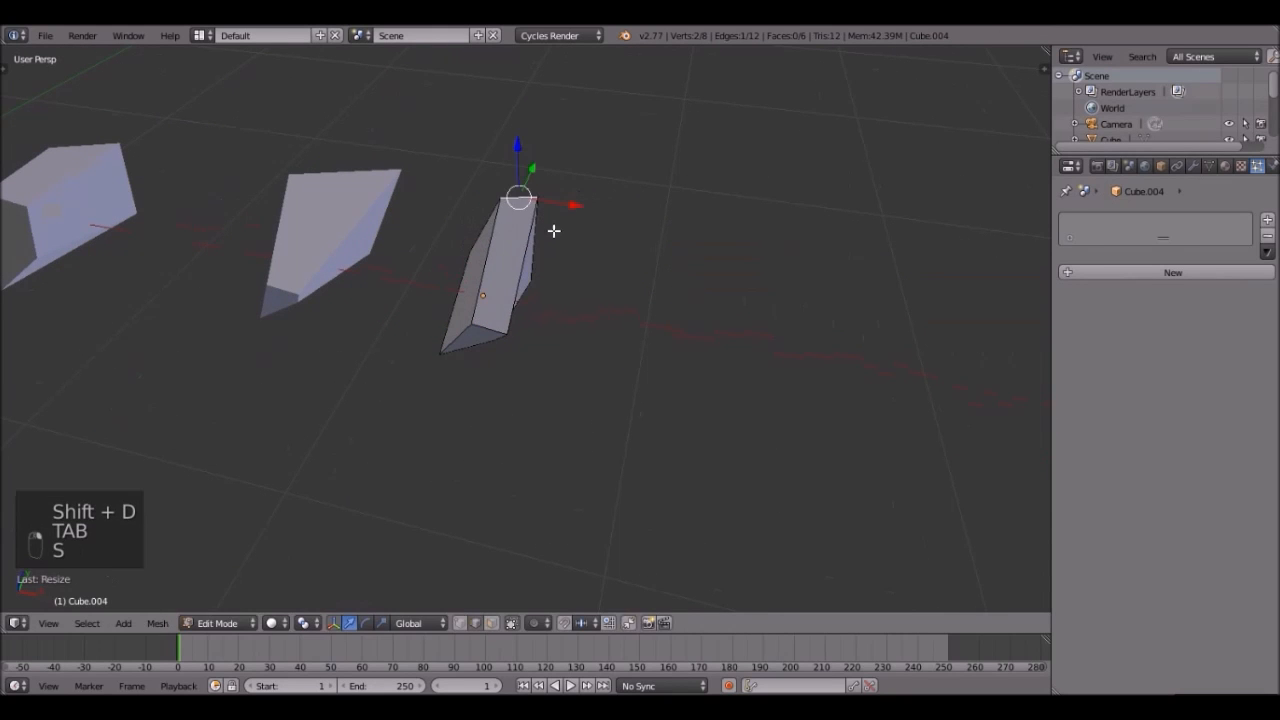
pyautogui.press('g')
pyautogui.click(646, 260)
pyautogui.press('Tab')
# - Trackball-rotate an edge on the underside of the fifth rock to make its shape more irregular
pyautogui.moveTo(585, 380); pyautogui.dragTo(552, 190, button='middle')
pyautogui.keyDown('shift'); pyautogui.moveTo(554, 175); pyautogui.dragTo(505, 255, button='middle'); pyautogui.keyUp('shift')
pyautogui.scroll(3, 562, 302)
pyautogui.press('Tab')
pyautogui.rightClick(366, 115)
pyautogui.scroll(-3, 540, 195)
pyautogui.press('r')
pyautogui.press('r')
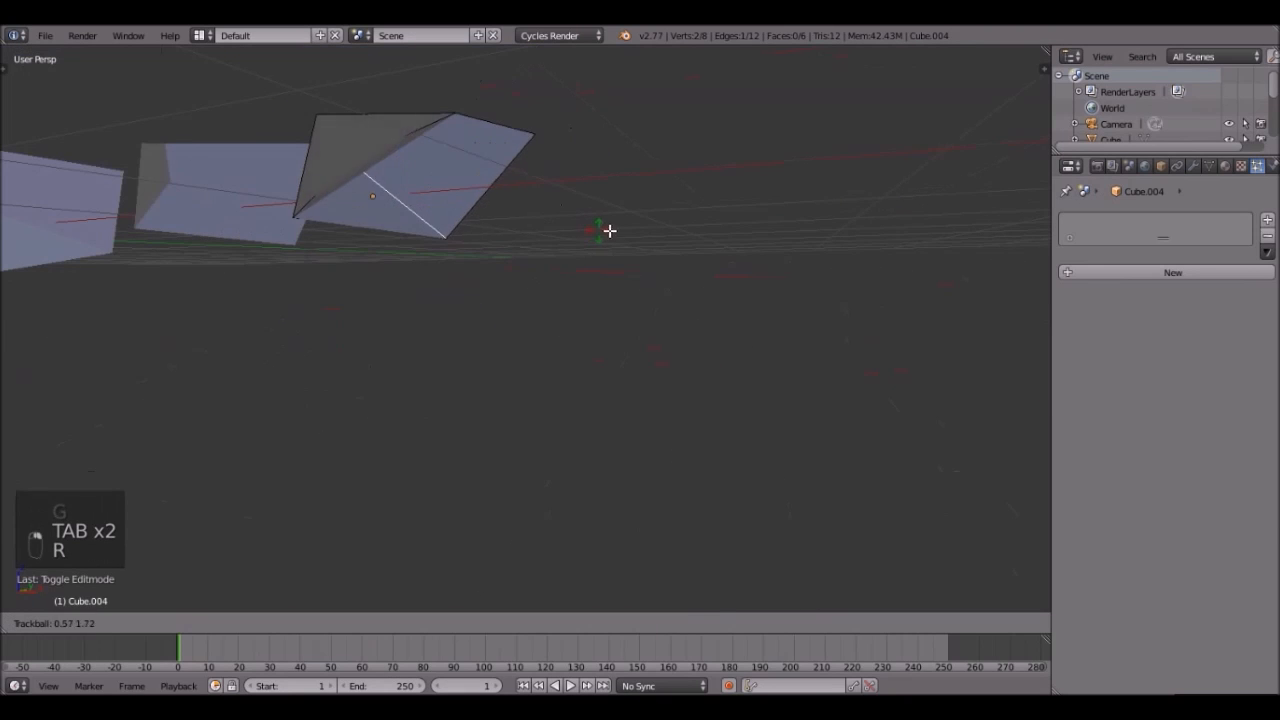
pyautogui.click(640, 256)
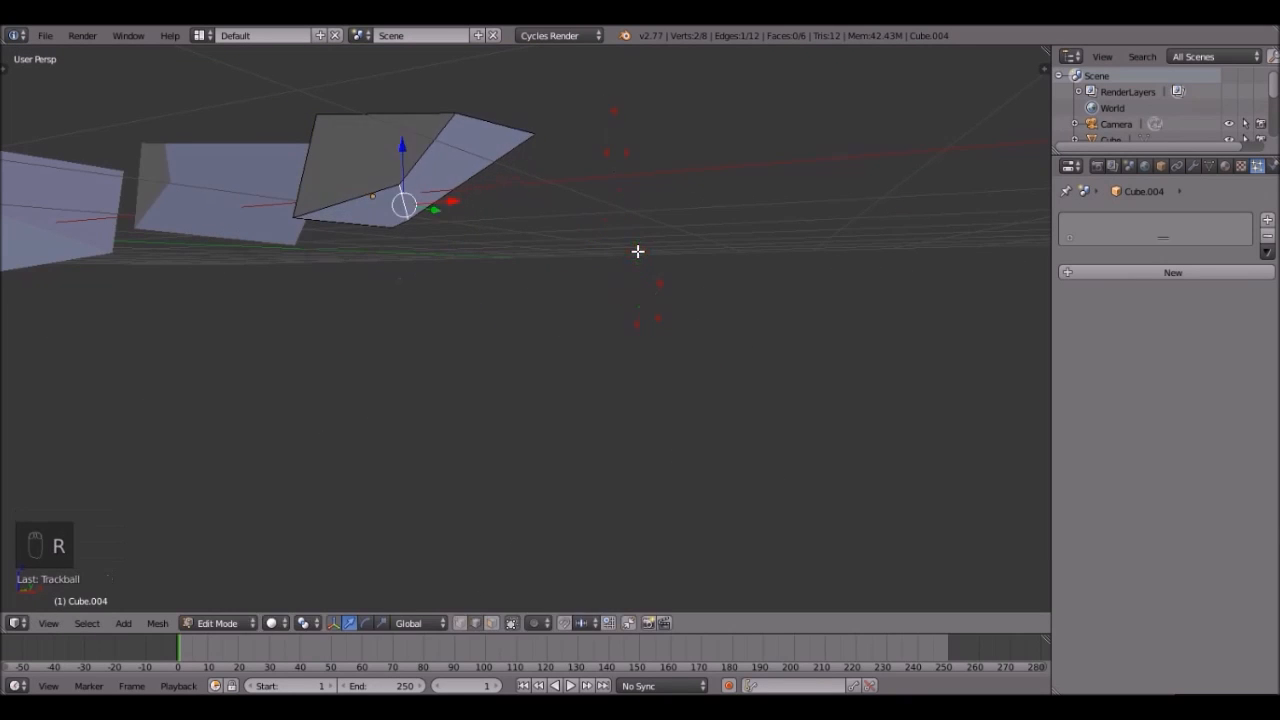
pyautogui.press('Tab')
# - Box-select all five rocks and put them together in a new group
pyautogui.scroll(-3, 489, 310)
pyautogui.moveTo(489, 310); pyautogui.dragTo(561, 321, button='middle')
pyautogui.scroll(-3, 571, 358)
pyautogui.press('b')
pyautogui.press('b')
pyautogui.moveTo(185, 228); pyautogui.dragTo(698, 482)
pyautogui.moveTo(603, 349); pyautogui.dragTo(547, 407, button='middle')
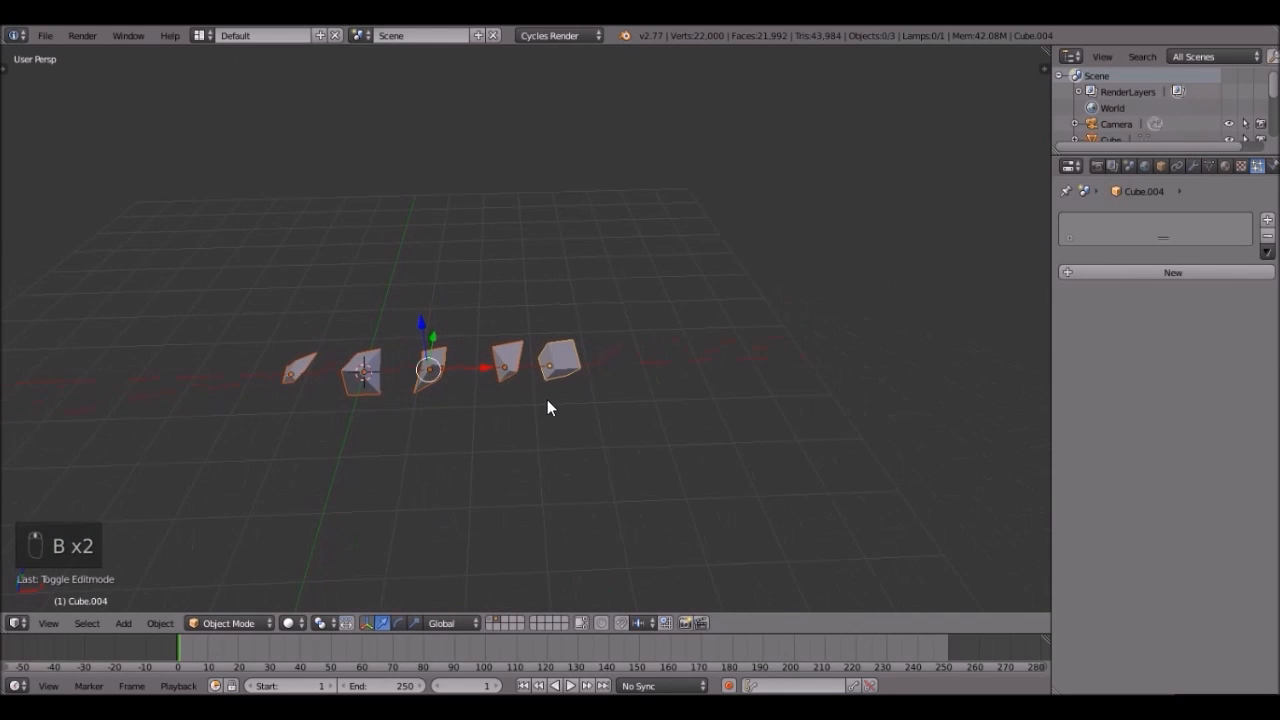
pyautogui.moveTo(297, 377); pyautogui.dragTo(475, 378, button='middle')
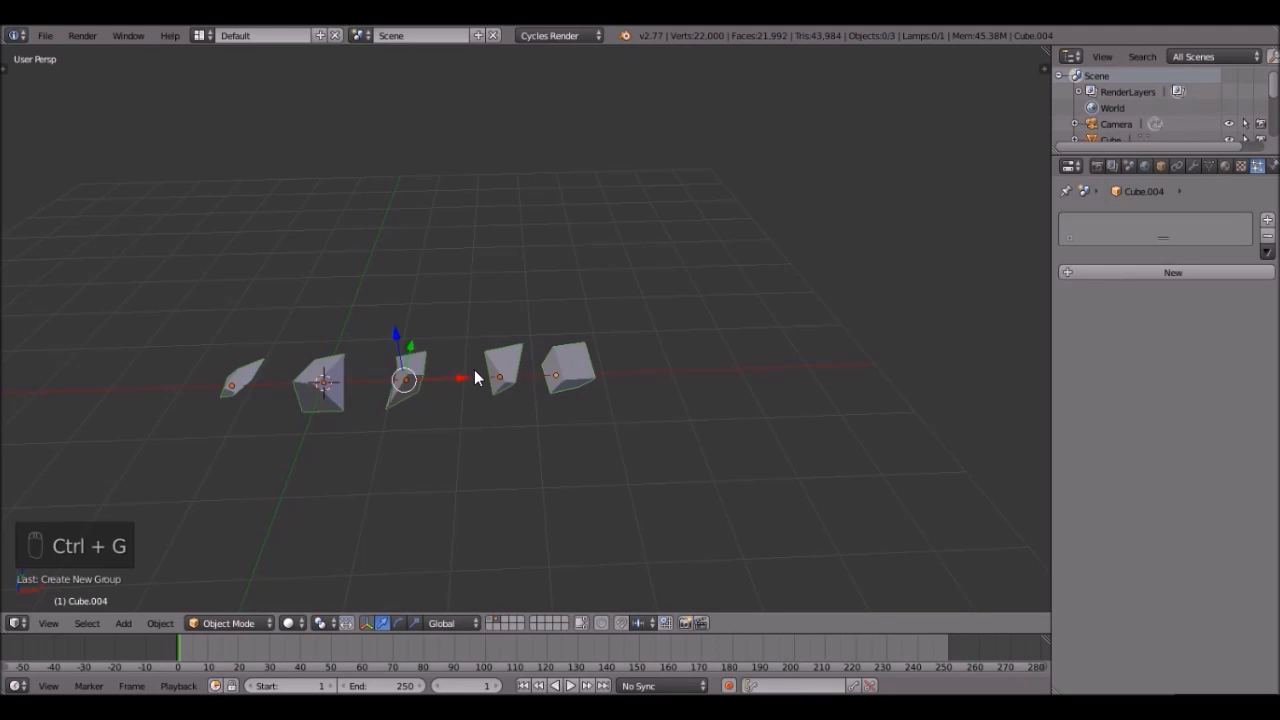
pyautogui.scroll(3, 547, 383)
pyautogui.keyDown('shift'); pyautogui.moveTo(449, 391); pyautogui.dragTo(603, 295, button='middle'); pyautogui.keyUp('shift')
pyautogui.scroll(-1, 603, 295)
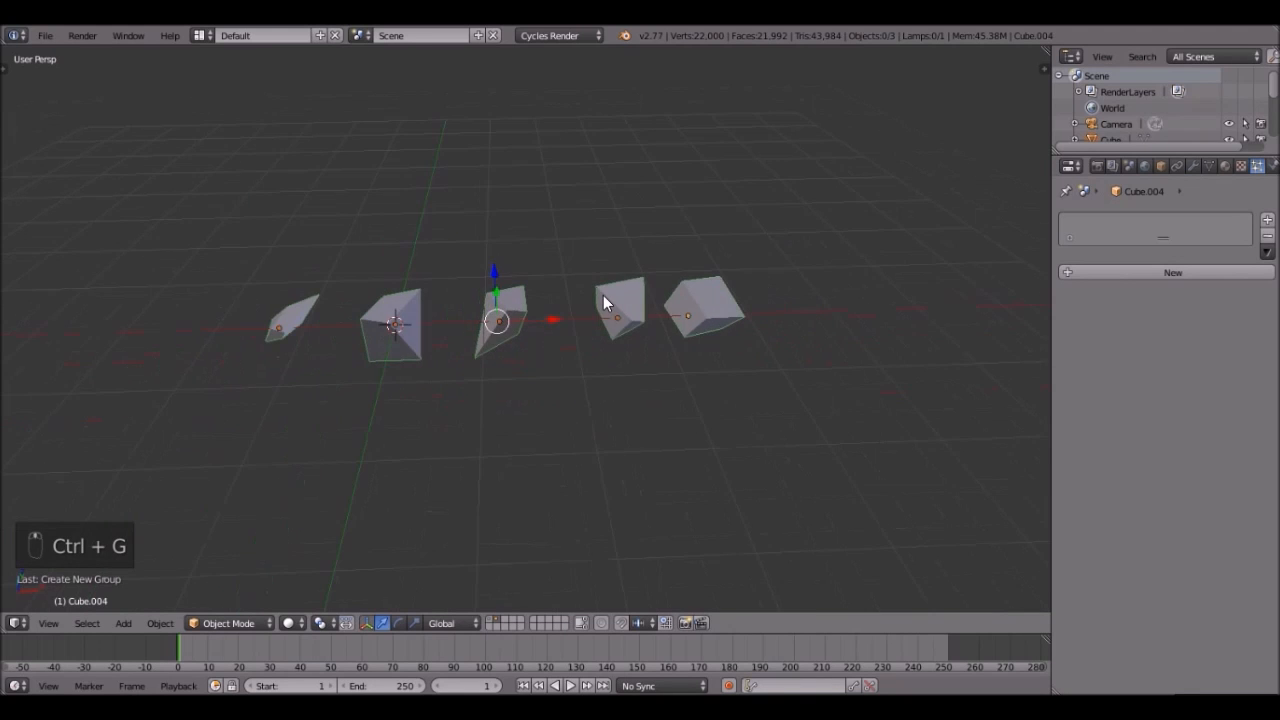
pyautogui.scroll(5, 603, 295)
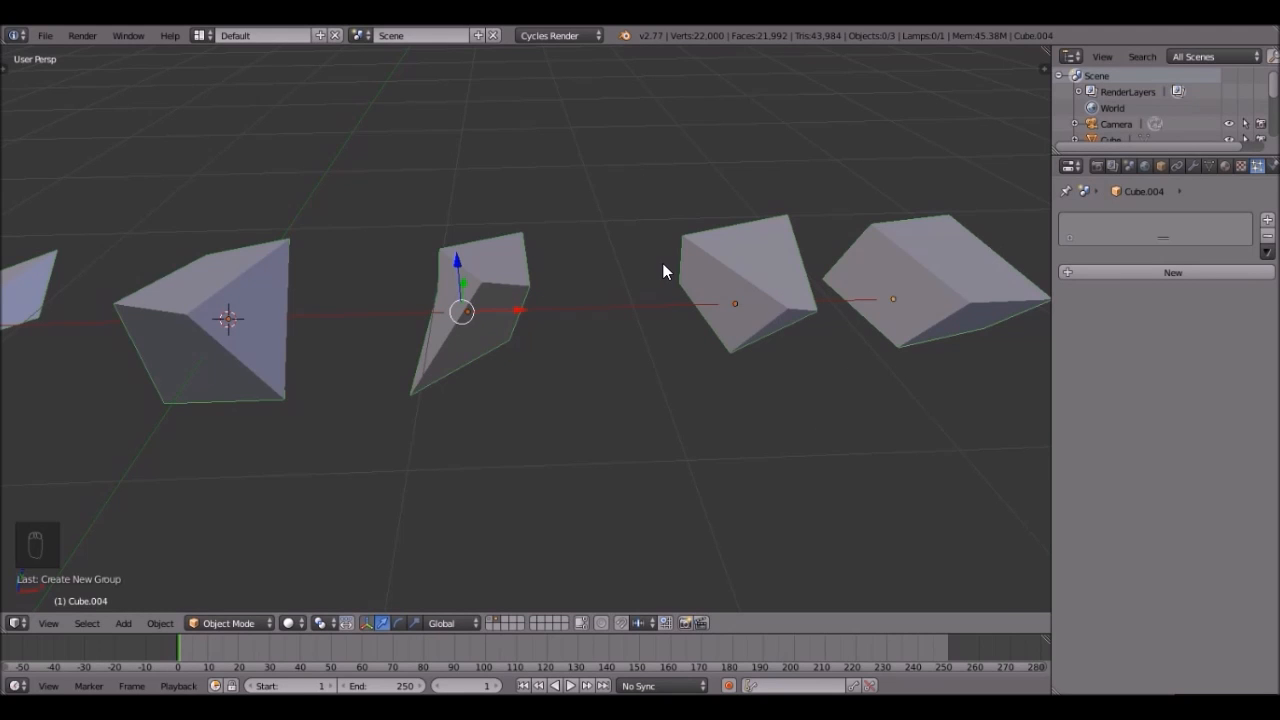
pyautogui.scroll(-2, 660, 330)
pyautogui.scroll(2, 654, 340)
# - Unwrap all faces of the fifth rock with Smart UV Project using the default settings
pyautogui.rightClick(222, 292)
pyautogui.scroll(-5, 414, 329)
pyautogui.rightClick(657, 315)
pyautogui.scroll(5, 657, 315)
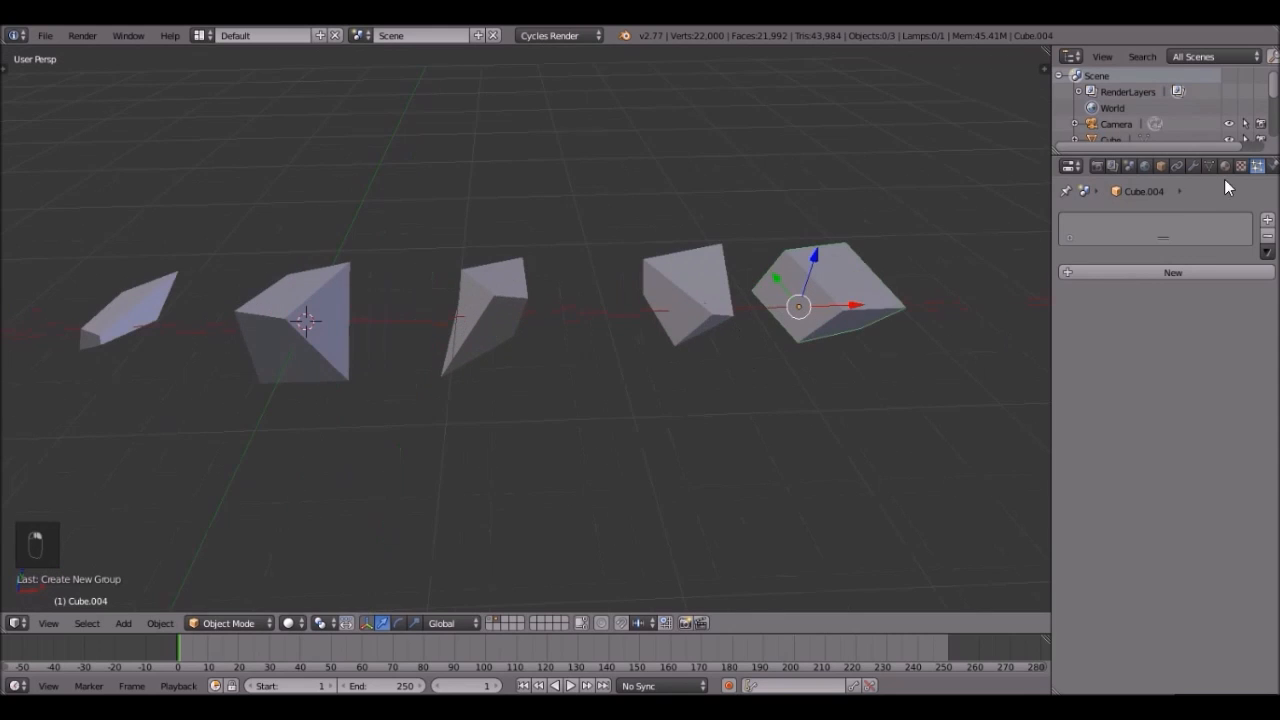
pyautogui.click(1224, 165)
pyautogui.press('Tab')
pyautogui.press('a')
pyautogui.press('a')
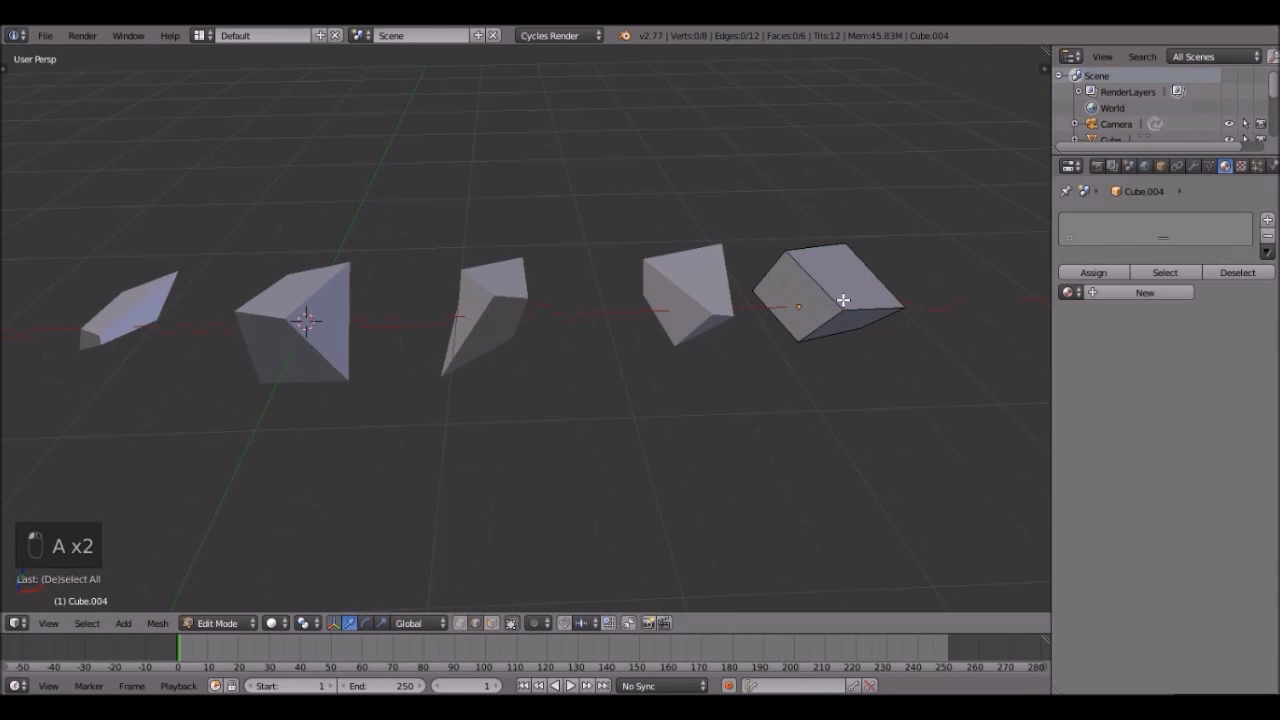
pyautogui.press('a')
pyautogui.press('a')
pyautogui.press('Tab')
pyautogui.press('Tab')
pyautogui.press('u')
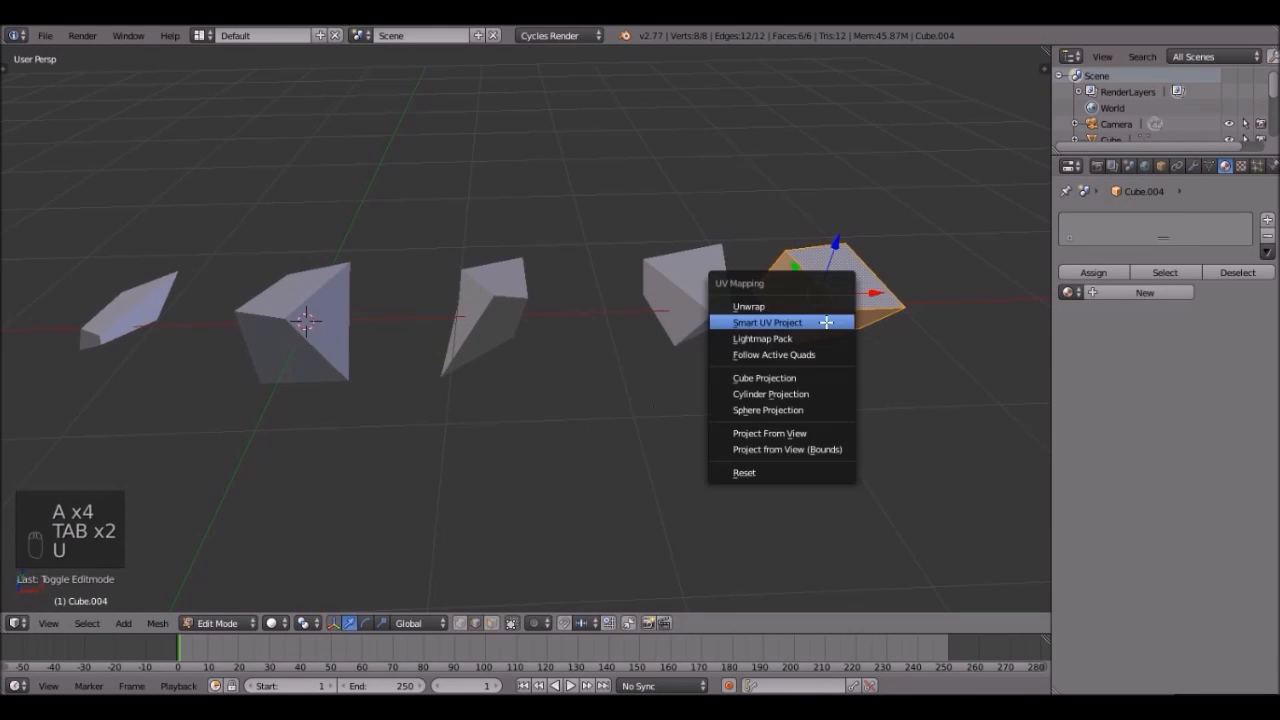
pyautogui.click(816, 320)
pyautogui.click(806, 441)
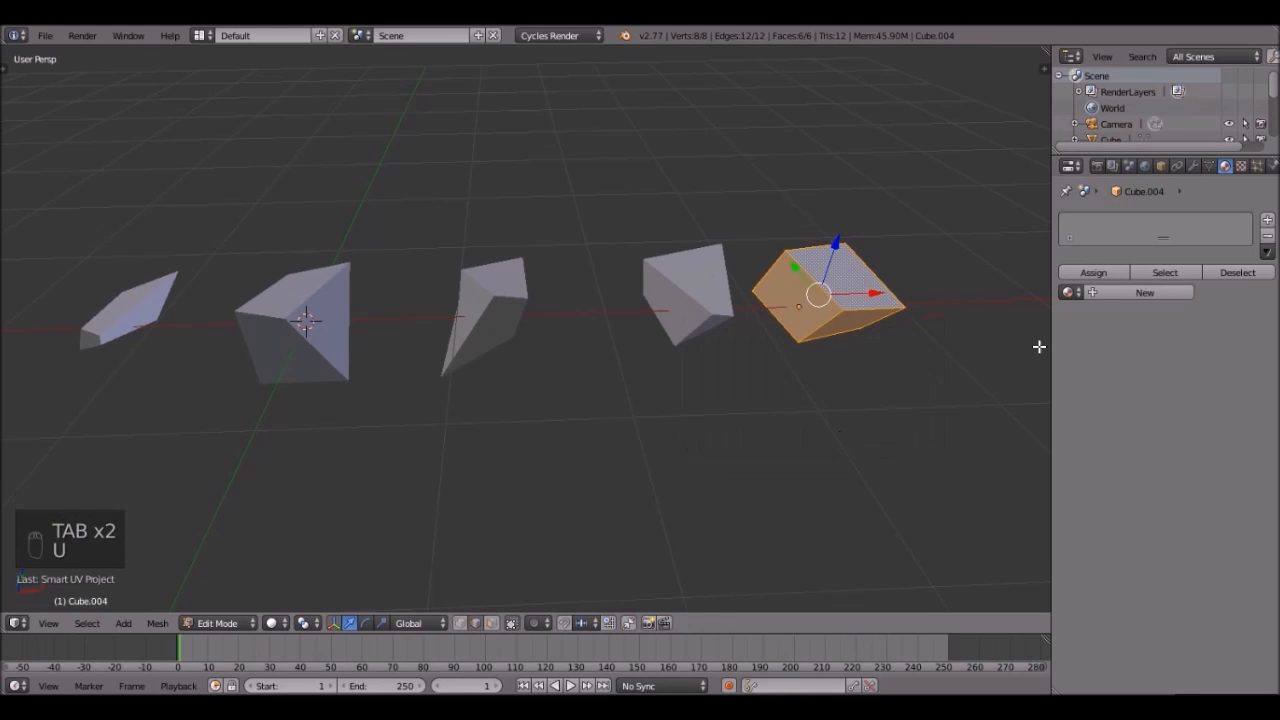
# - Assign the existing Material.001 to the fifth rock and switch the viewport shading to display its crack texture
pyautogui.click(1069, 292)
pyautogui.click(973, 330)
pyautogui.press('KP_Decimal')
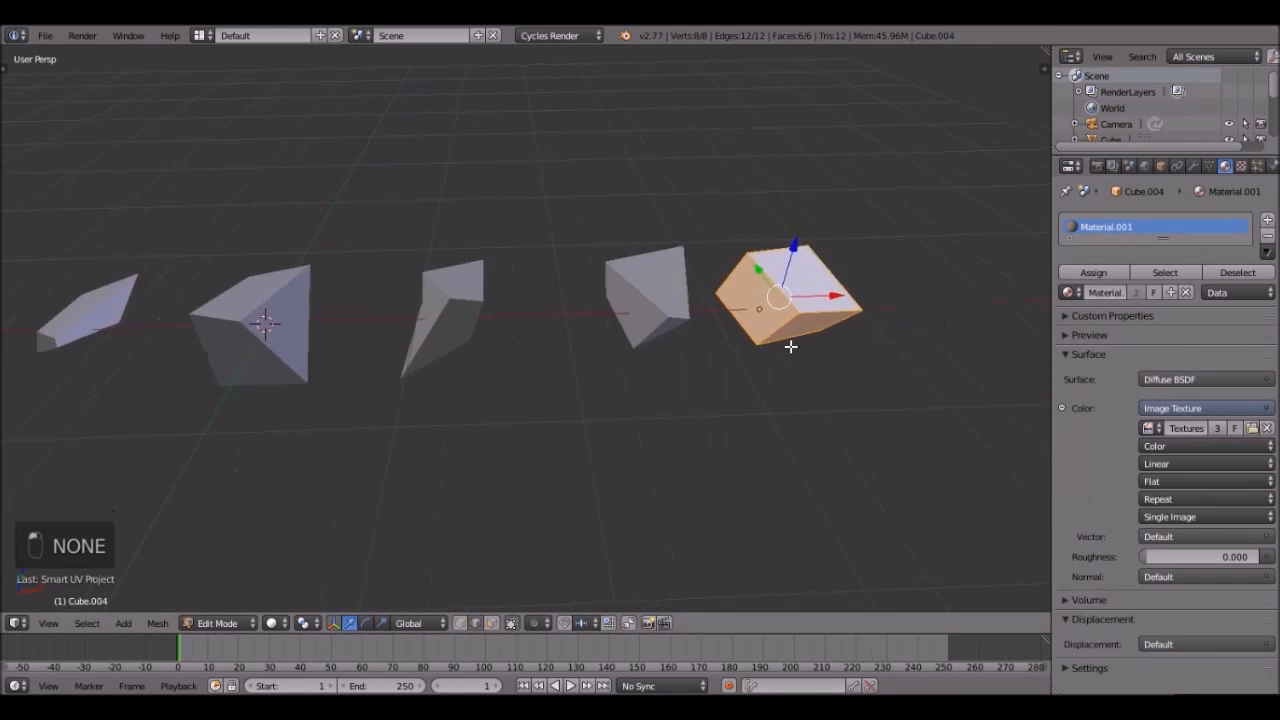
pyautogui.click(271, 624)
pyautogui.click(310, 546)
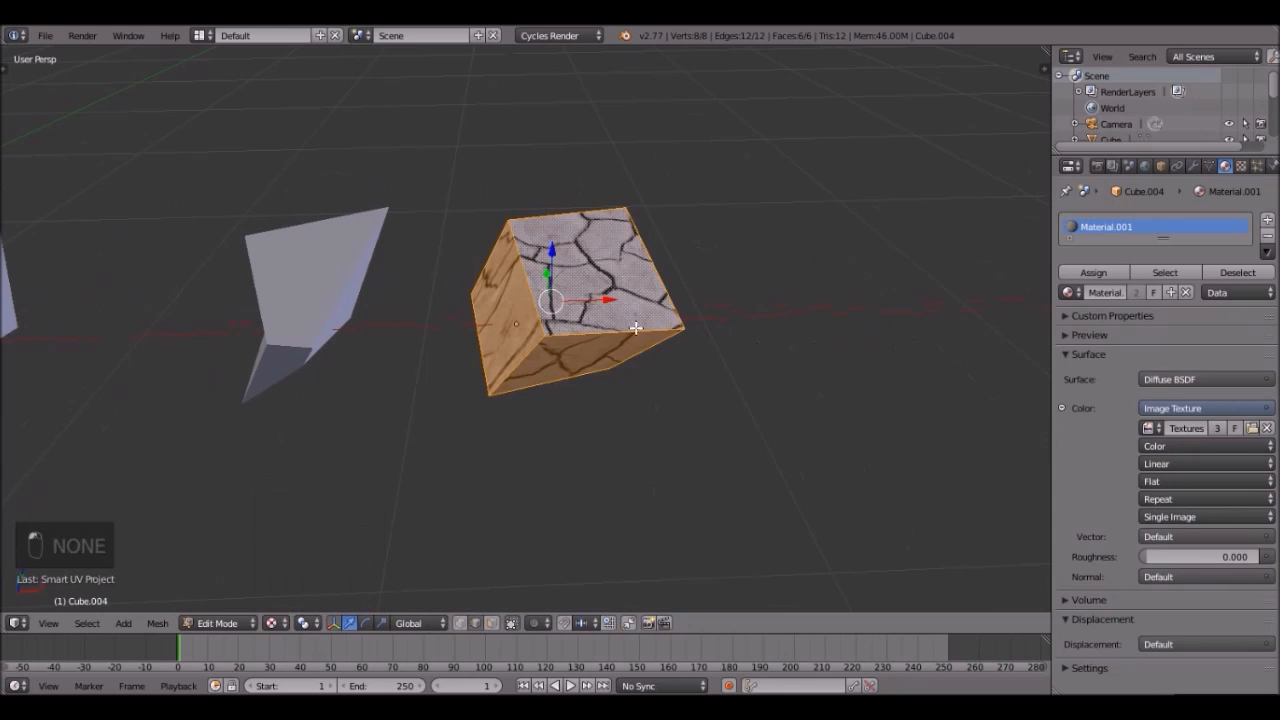
# - Unwrap all faces of the rock beside the textured one with Smart UV Project at default settings
pyautogui.press('Tab')
pyautogui.scroll(-3, 610, 321)
pyautogui.moveTo(610, 321); pyautogui.dragTo(670, 310, button='middle')
pyautogui.press('Tab')
pyautogui.press('Tab')
pyautogui.rightClick(529, 279)
pyautogui.press('Tab')
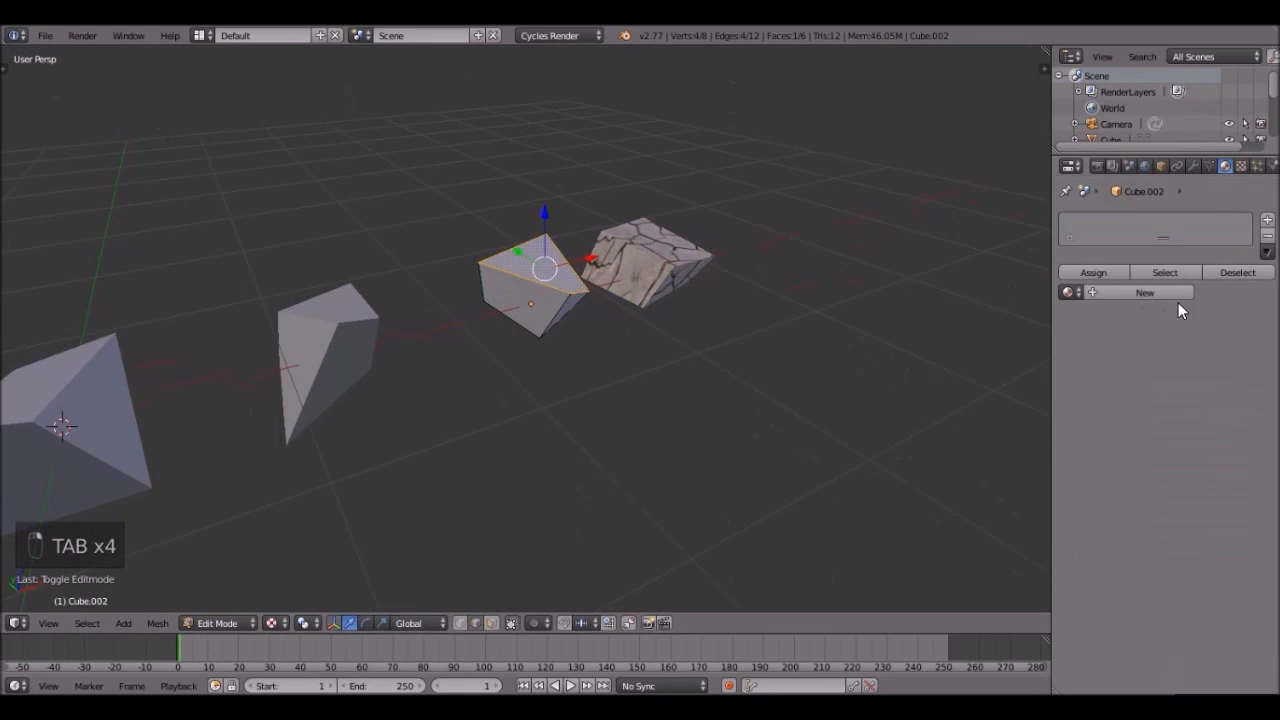
pyautogui.press('a')
pyautogui.press('a')
pyautogui.press('a')
pyautogui.press('a')
pyautogui.press('a')
pyautogui.press('a')
pyautogui.press('a')
pyautogui.press('u')
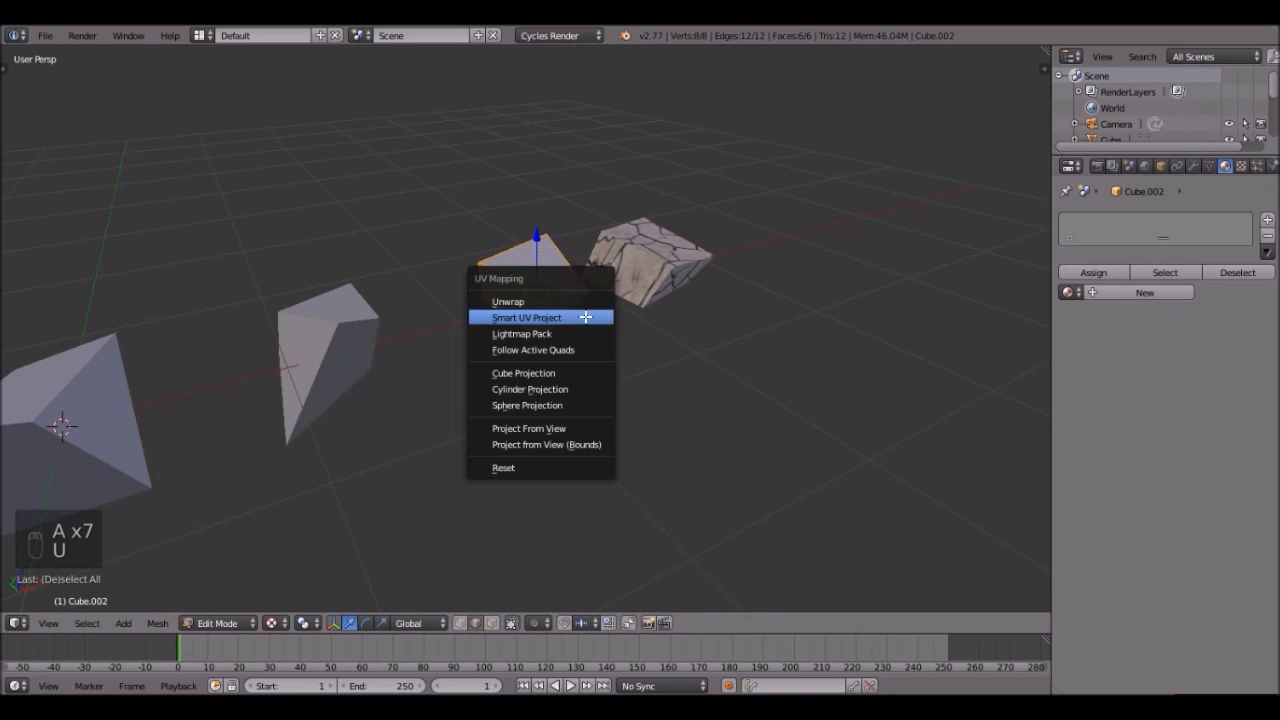
pyautogui.click(578, 314)
pyautogui.click(584, 437)
# - Unwrap all faces of the middle rock in the row with Smart UV Project
pyautogui.press('Tab')
pyautogui.rightClick(340, 354)
pyautogui.press('Tab')
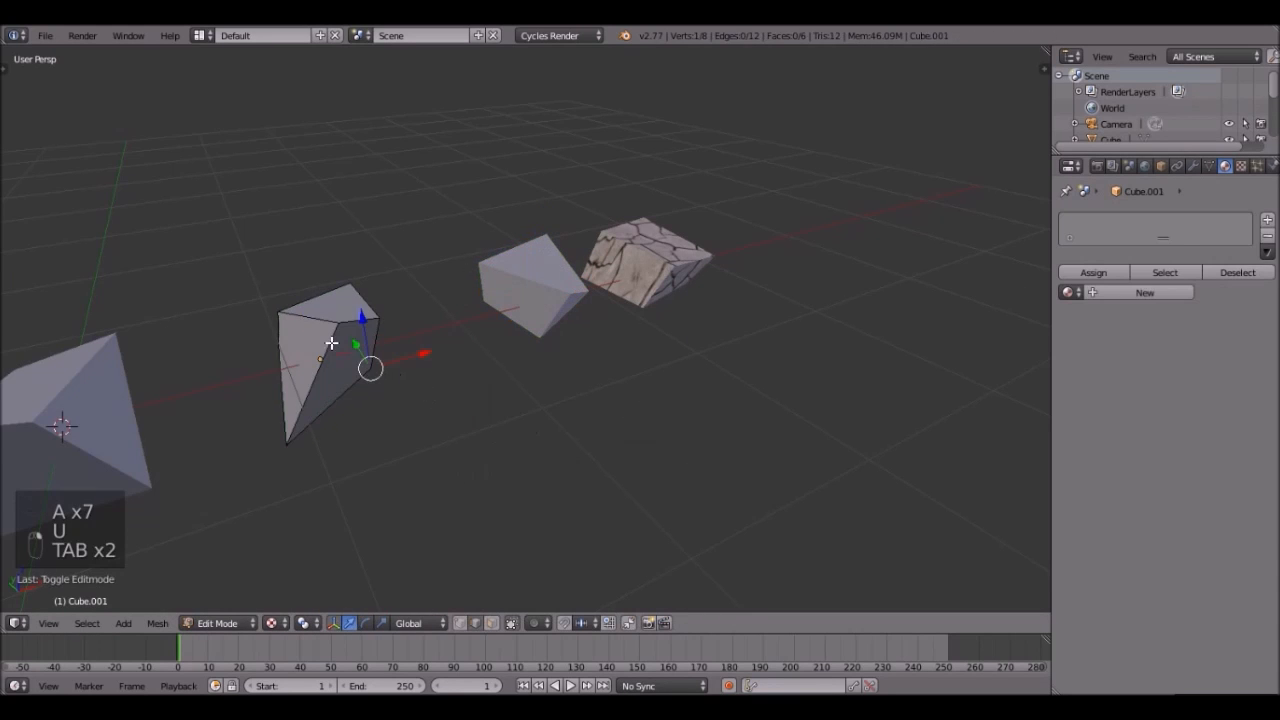
pyautogui.press('a')
pyautogui.press('a')
pyautogui.press('a')
pyautogui.press('a')
pyautogui.press('a')
pyautogui.press('u')
pyautogui.click(350, 339)
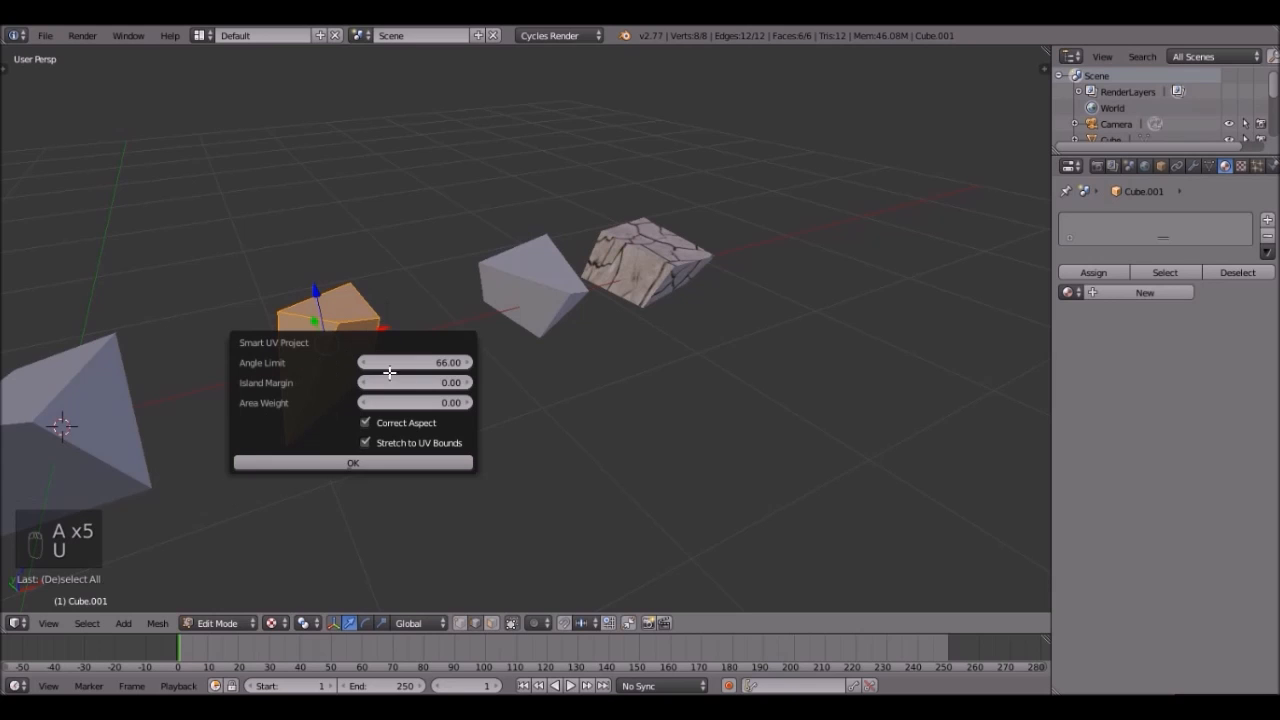
pyautogui.click(378, 442)
pyautogui.click(386, 462)
# - Apply Smart UV Project to all faces of the original rock at the 3D cursor
pyautogui.moveTo(285, 460); pyautogui.dragTo(511, 317, button='middle')
pyautogui.press('Tab')
pyautogui.rightClick(530, 300)
pyautogui.press('Tab')
pyautogui.press('a')
pyautogui.press('a')
pyautogui.press('a')
pyautogui.press('a')
pyautogui.press('a')
pyautogui.press('u')
pyautogui.click(559, 277)
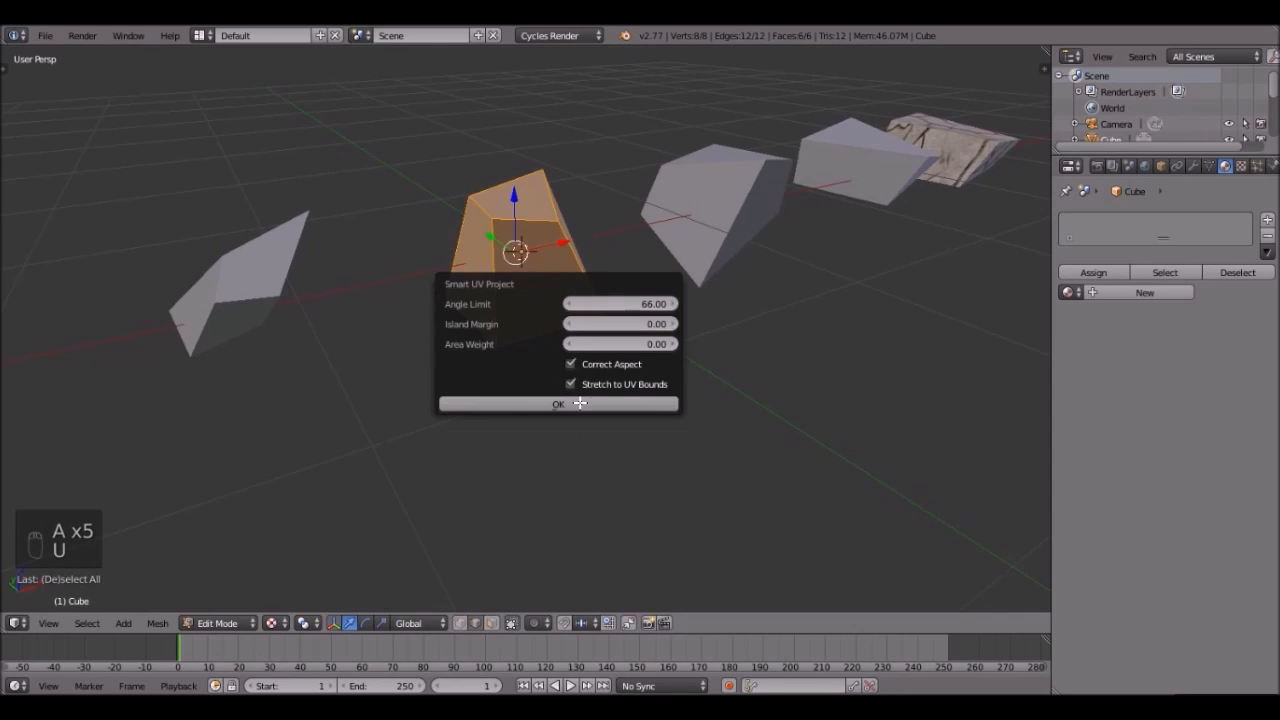
pyautogui.click(557, 404)
# - Unwrap the remaining rock at the far end of the row, beyond the 3D cursor, with Smart UV Project
pyautogui.press('Tab')
pyautogui.rightClick(250, 292)
pyautogui.press('Tab')
pyautogui.press('a')
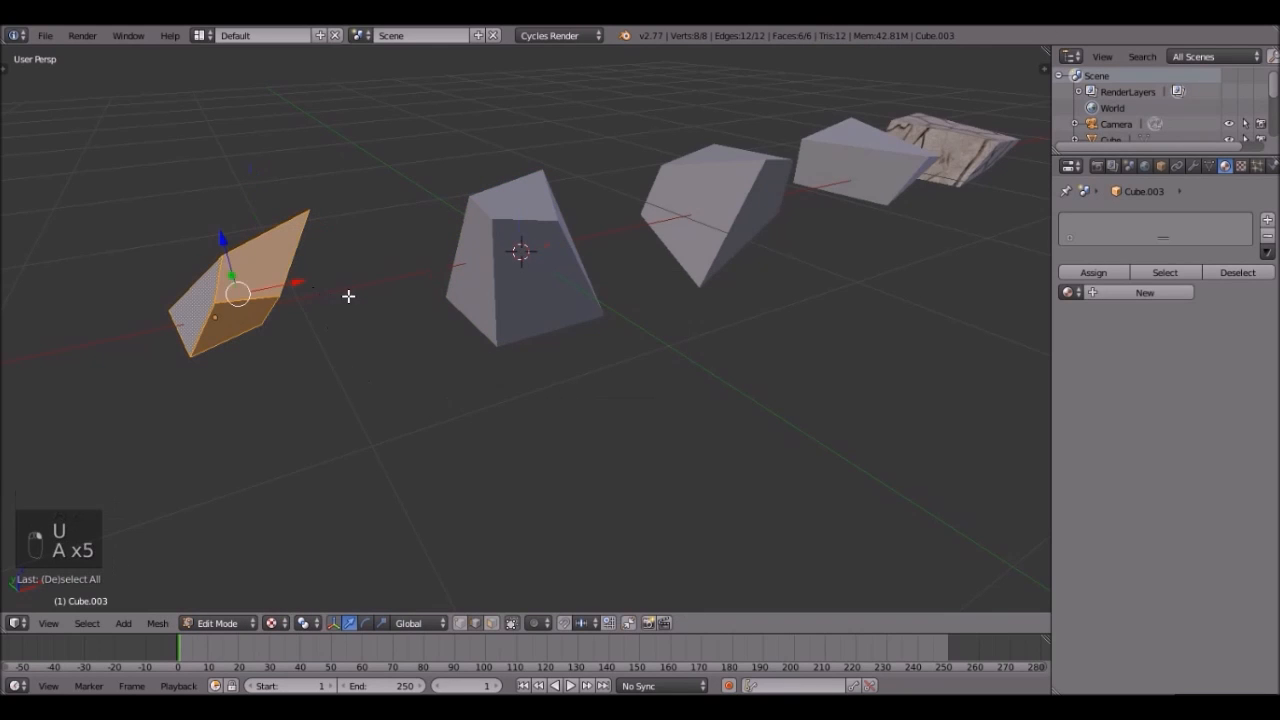
pyautogui.press('u')
pyautogui.click(290, 294)
pyautogui.click(400, 418)
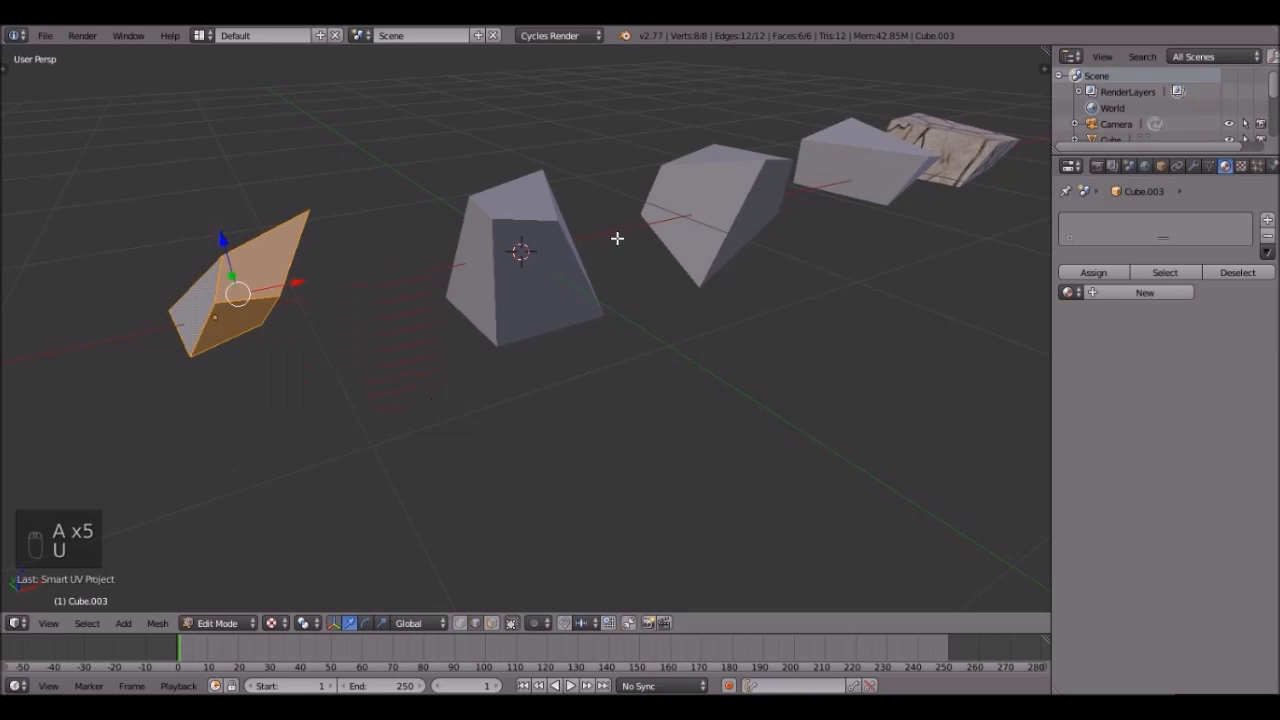
# - Select the four plain rocks with the textured rock as the active object and link its material to them
pyautogui.press('Tab')
pyautogui.rightClick(749, 200)
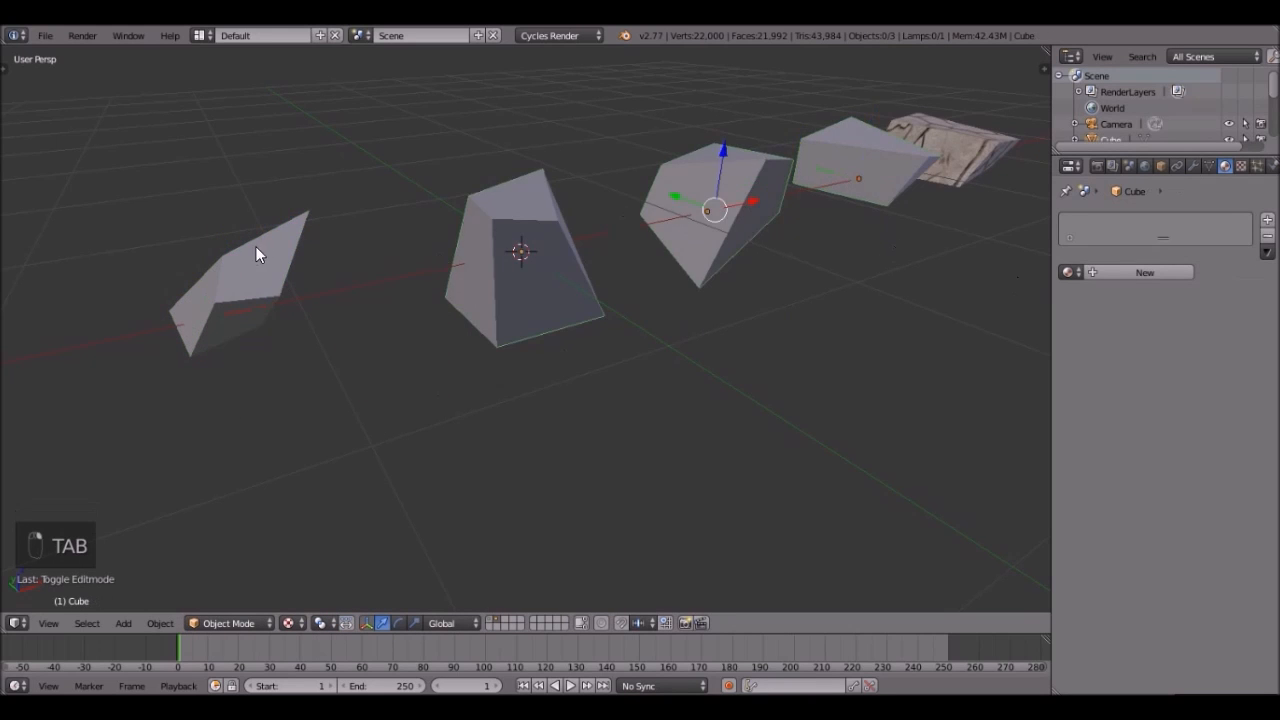
pyautogui.scroll(-5, 720, 243)
pyautogui.scroll(4, 703, 330)
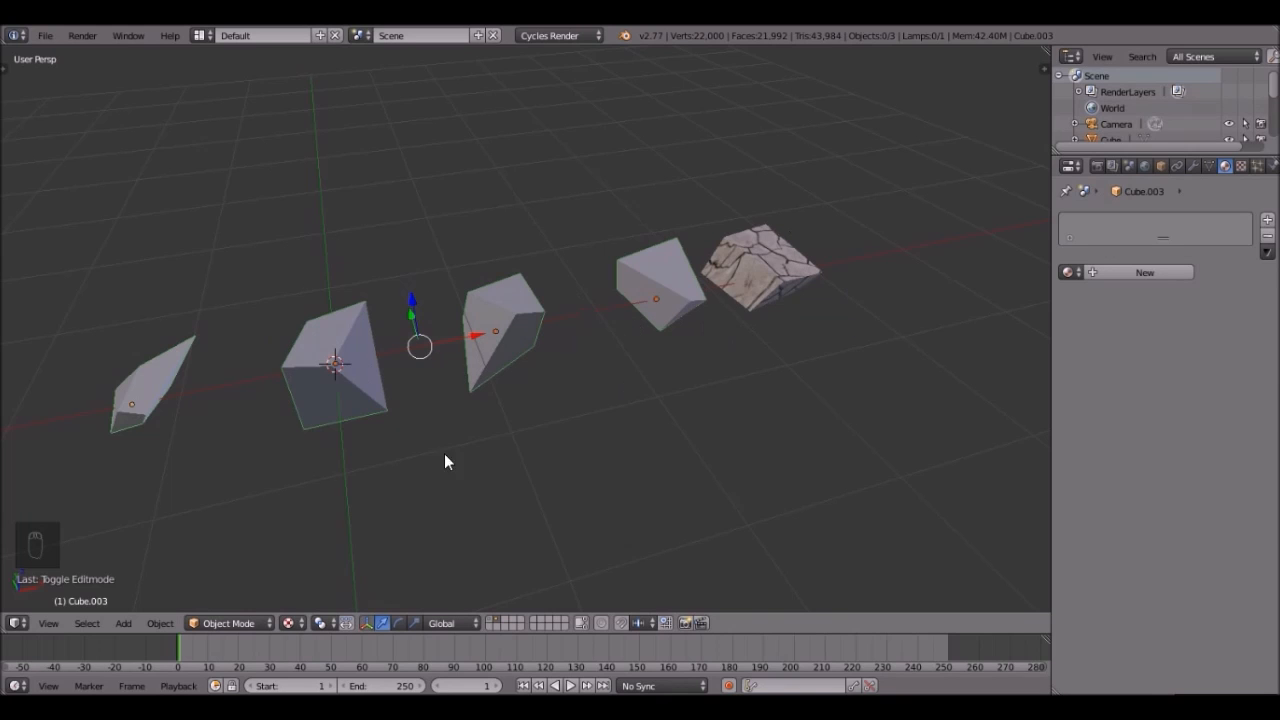
pyautogui.rightClick(771, 265)
pyautogui.scroll(-2, 776, 285)
pyautogui.scroll(5, 780, 323)
pyautogui.scroll(-5, 780, 323)
pyautogui.hotkey('ctrl', 'l')
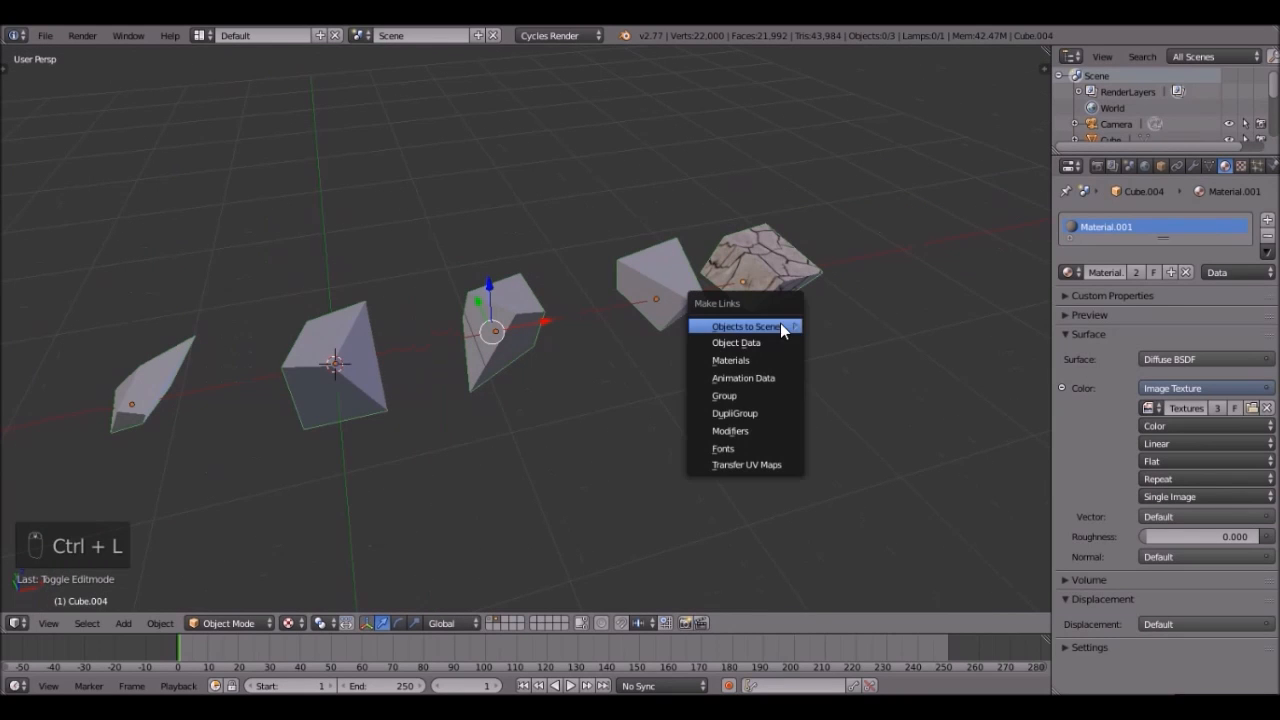
pyautogui.click(737, 355)
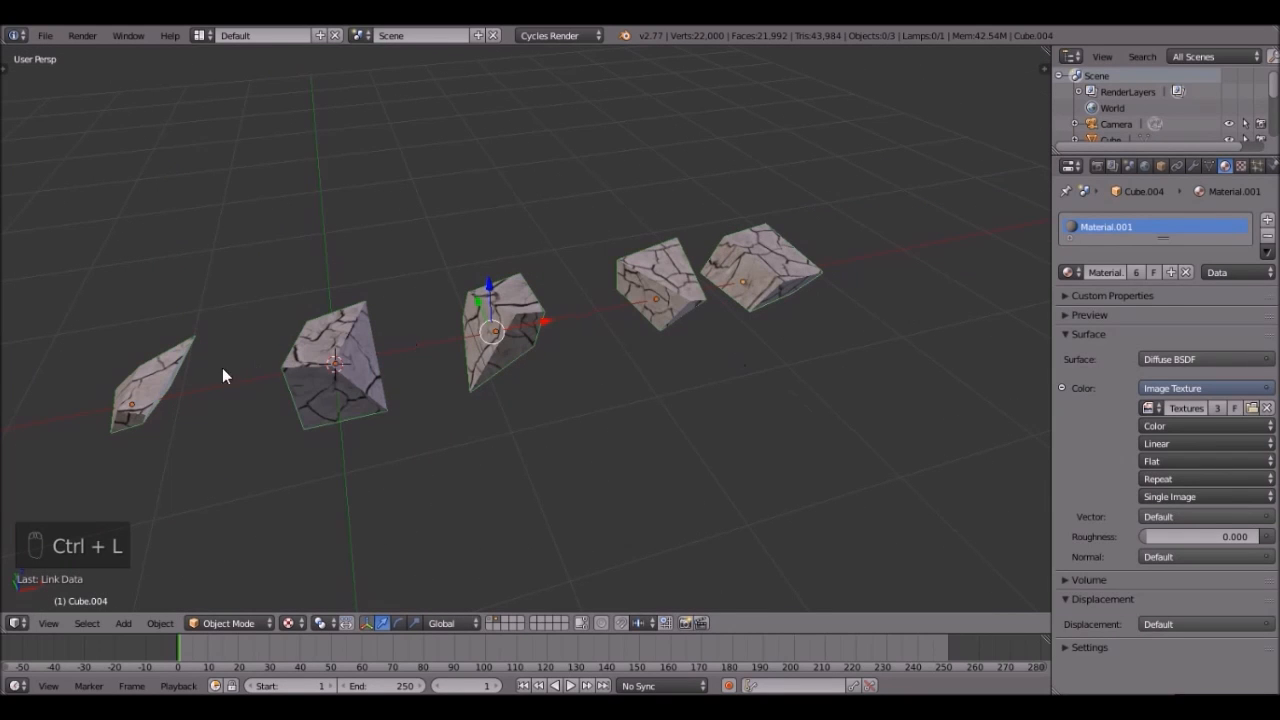
pyautogui.moveTo(452, 319); pyautogui.dragTo(526, 294, button='middle')
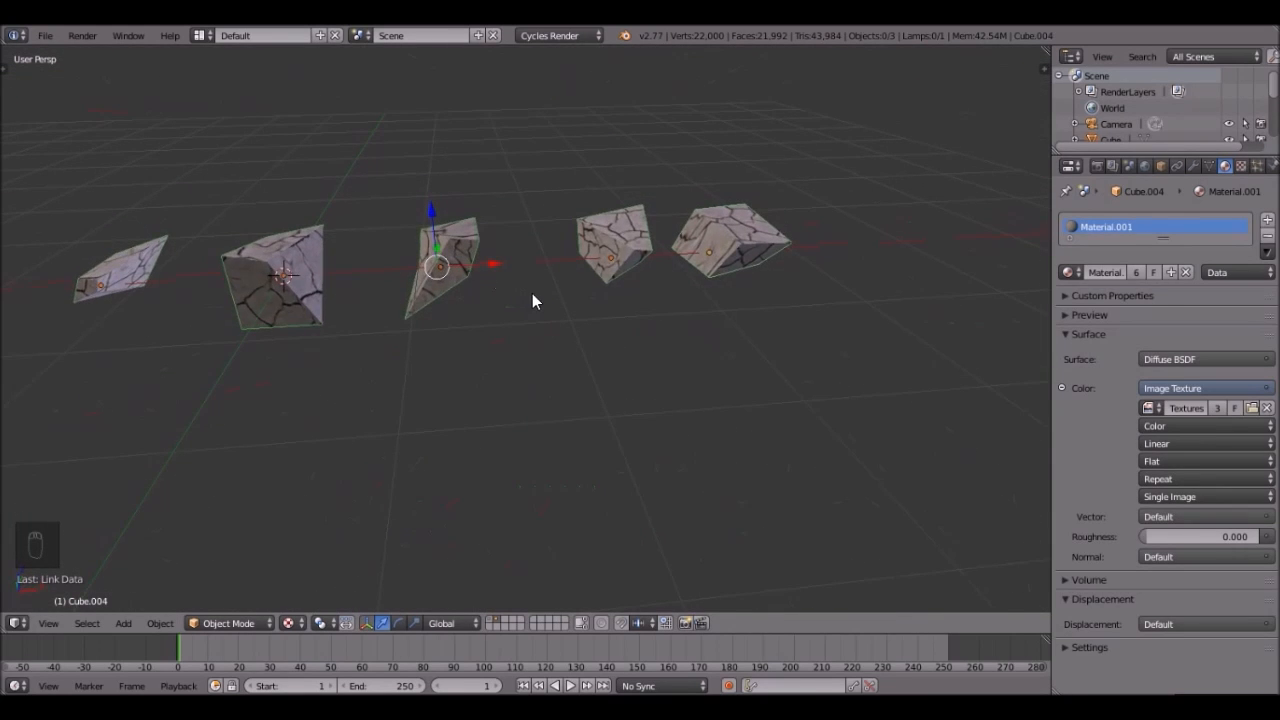
# - Switch back to the first layer and select the EXPLODE text object
pyautogui.press('1')
pyautogui.scroll(4, 700, 227)
pyautogui.scroll(-6, 690, 223)
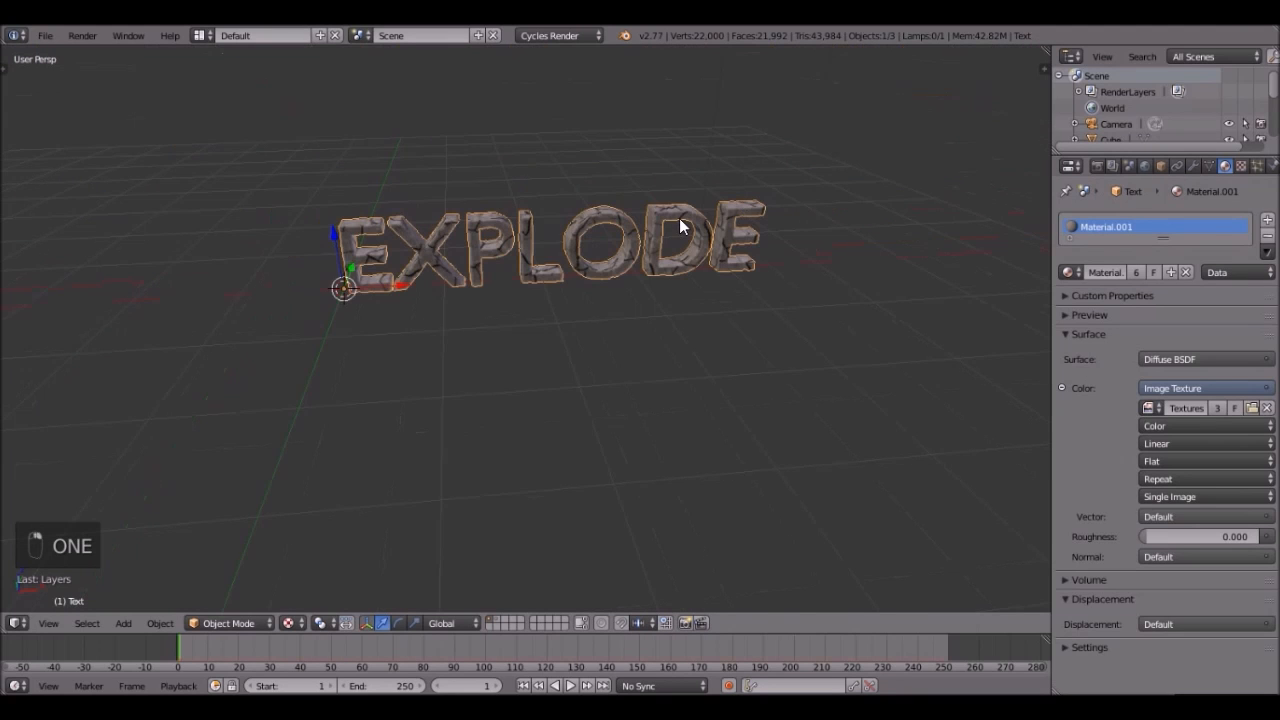
pyautogui.press('1')
pyautogui.press('2')
pyautogui.press('1')
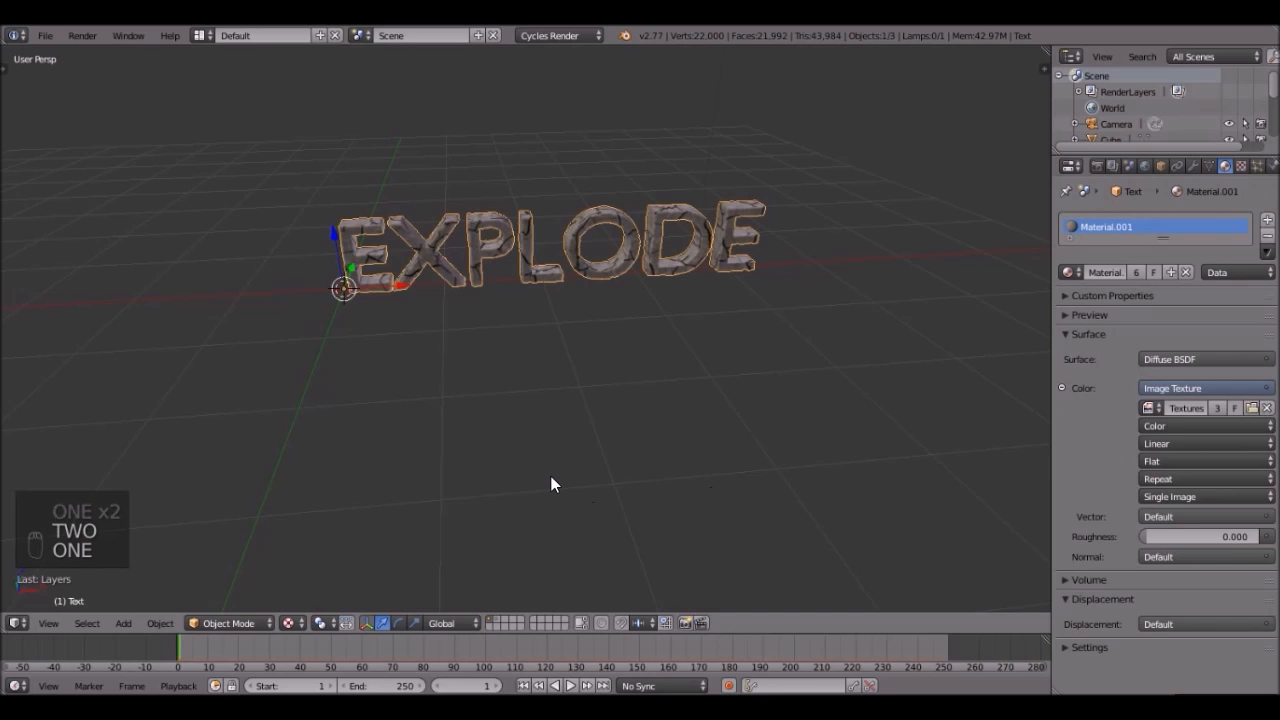
pyautogui.press('1')
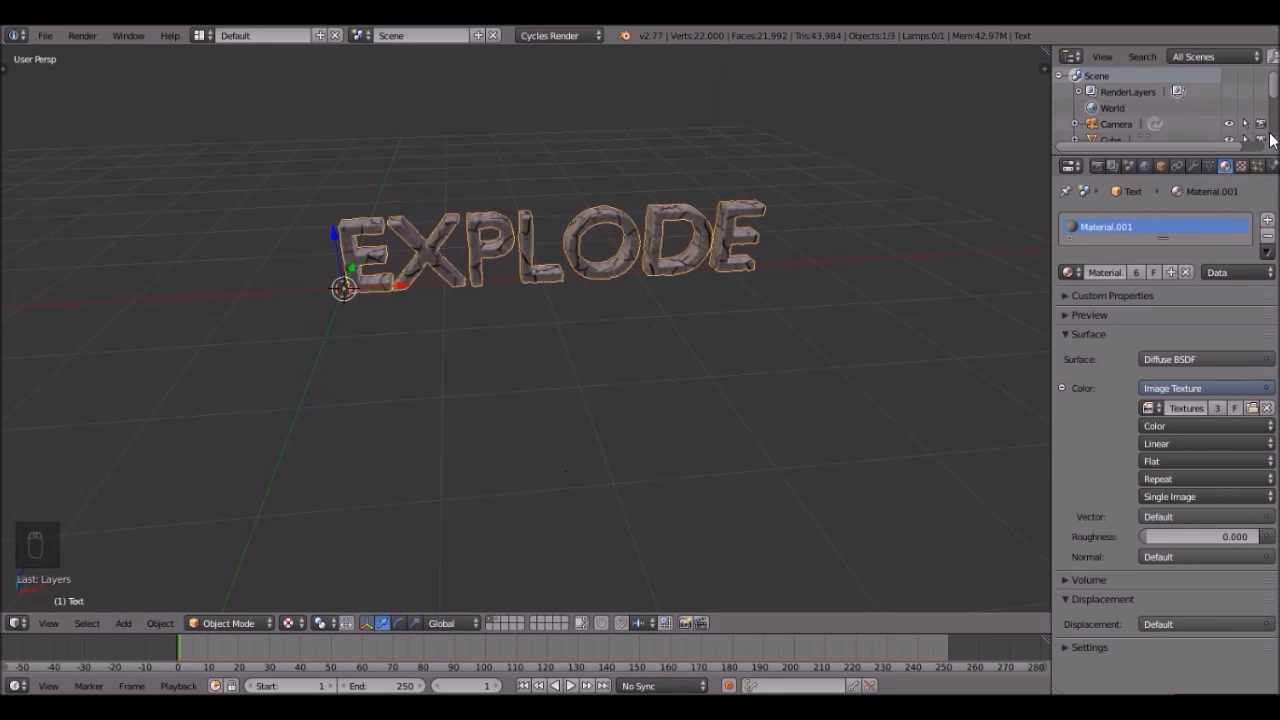
# - Set the text's particle system to render as Group, with the rock collection named Group as the dupli group
pyautogui.click(1257, 166)
pyautogui.scroll(-6, 1161, 312)
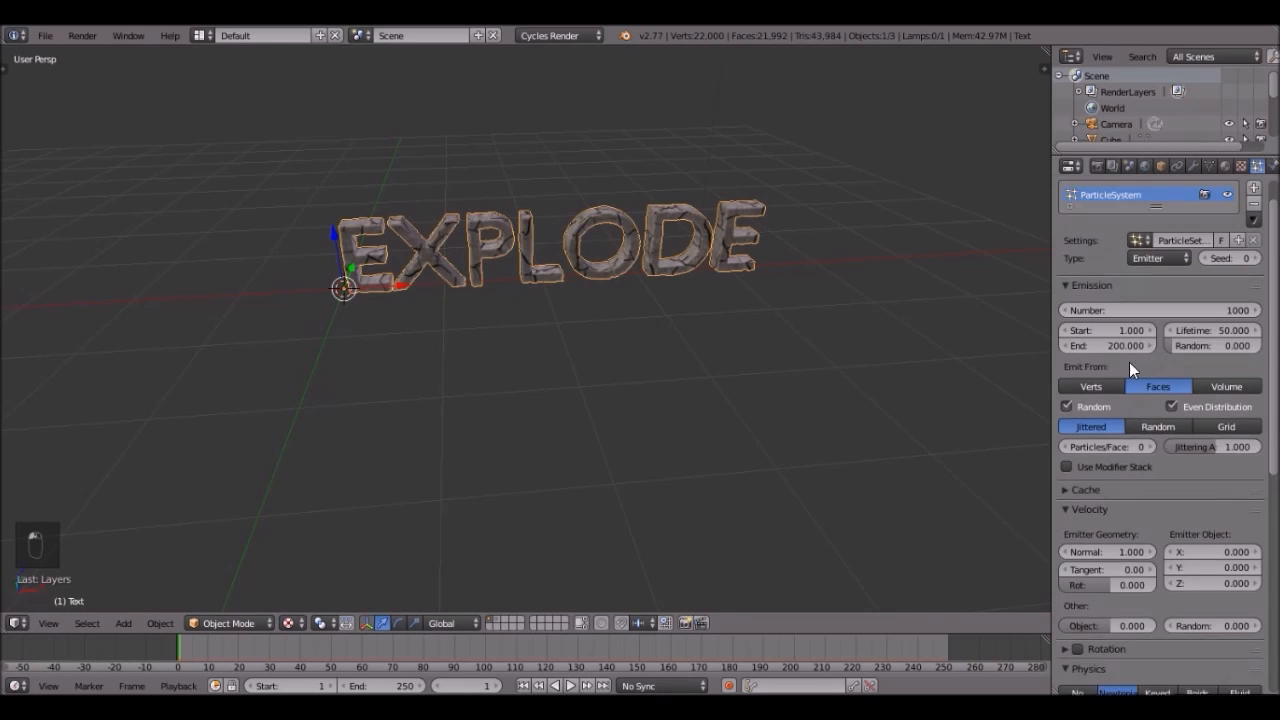
pyautogui.scroll(-5, 1200, 520)
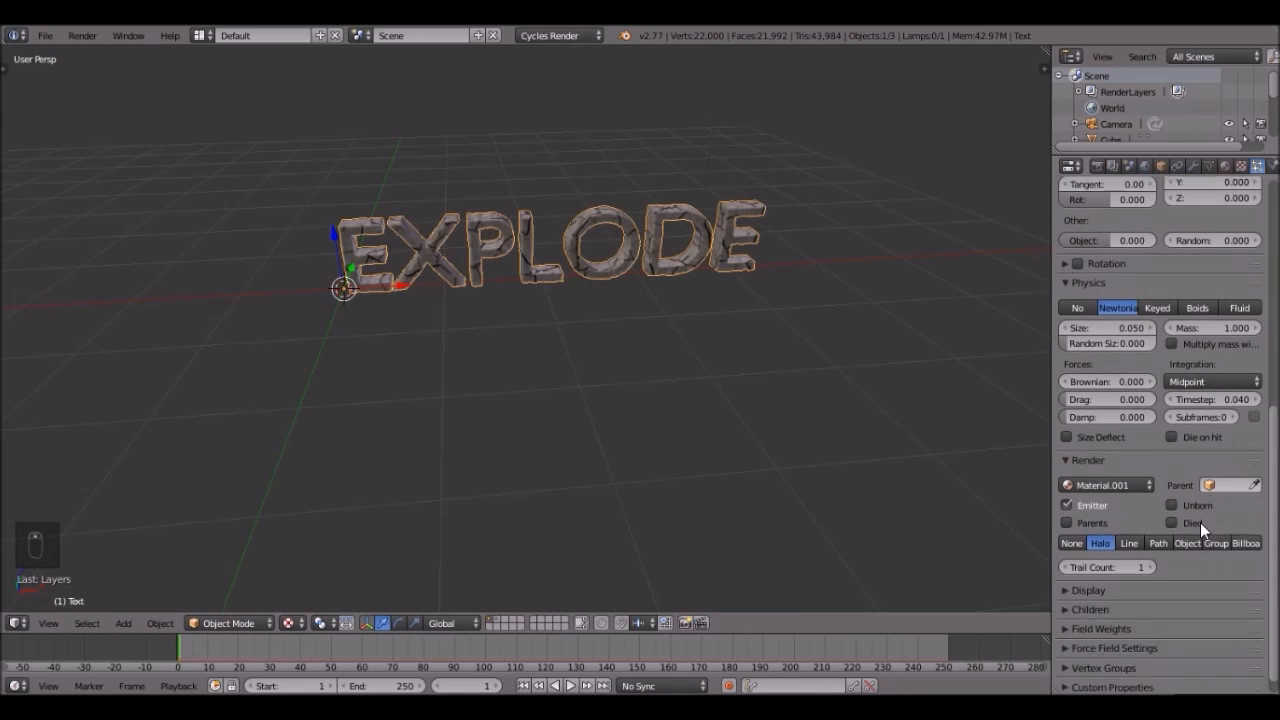
pyautogui.click(1216, 523)
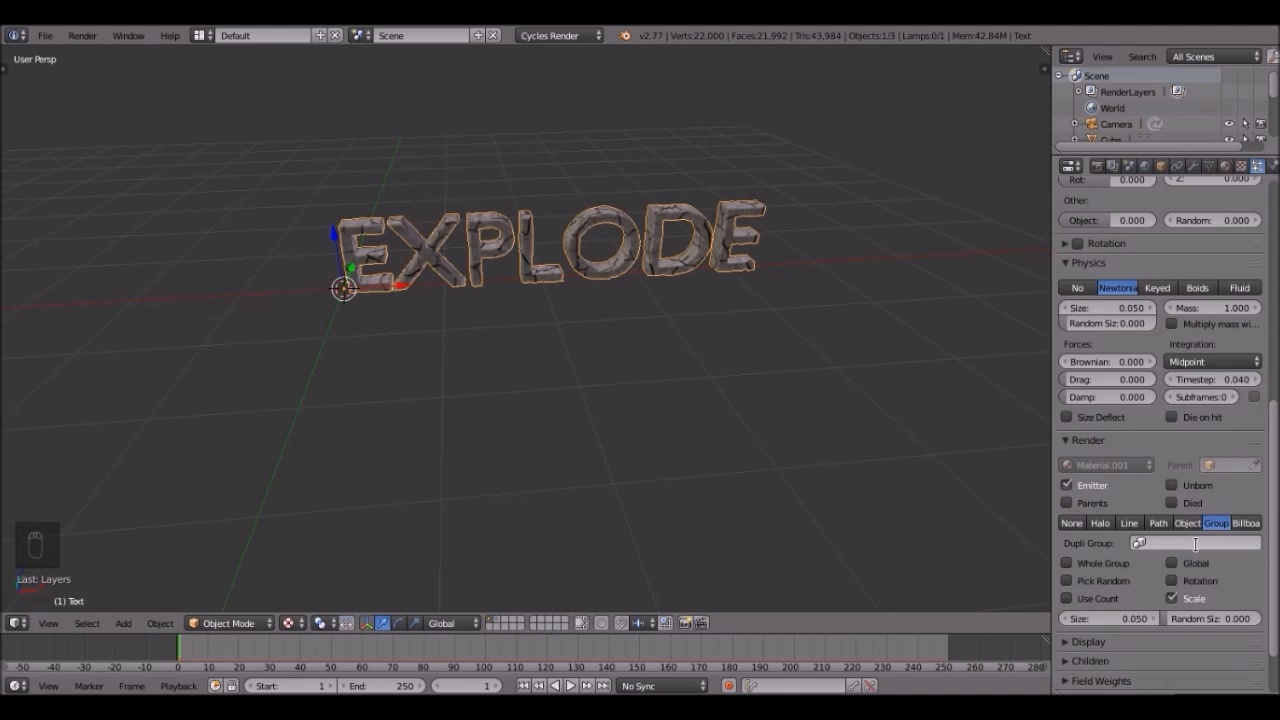
pyautogui.click(1195, 543)
pyautogui.click(1128, 378)
# - Play the animation briefly to preview the rock fragments emitted from the text, and stop it
pyautogui.moveTo(455, 336); pyautogui.dragTo(562, 276, button='middle')
pyautogui.scroll(3, 535, 264)
pyautogui.hotkey('alt', 'a')
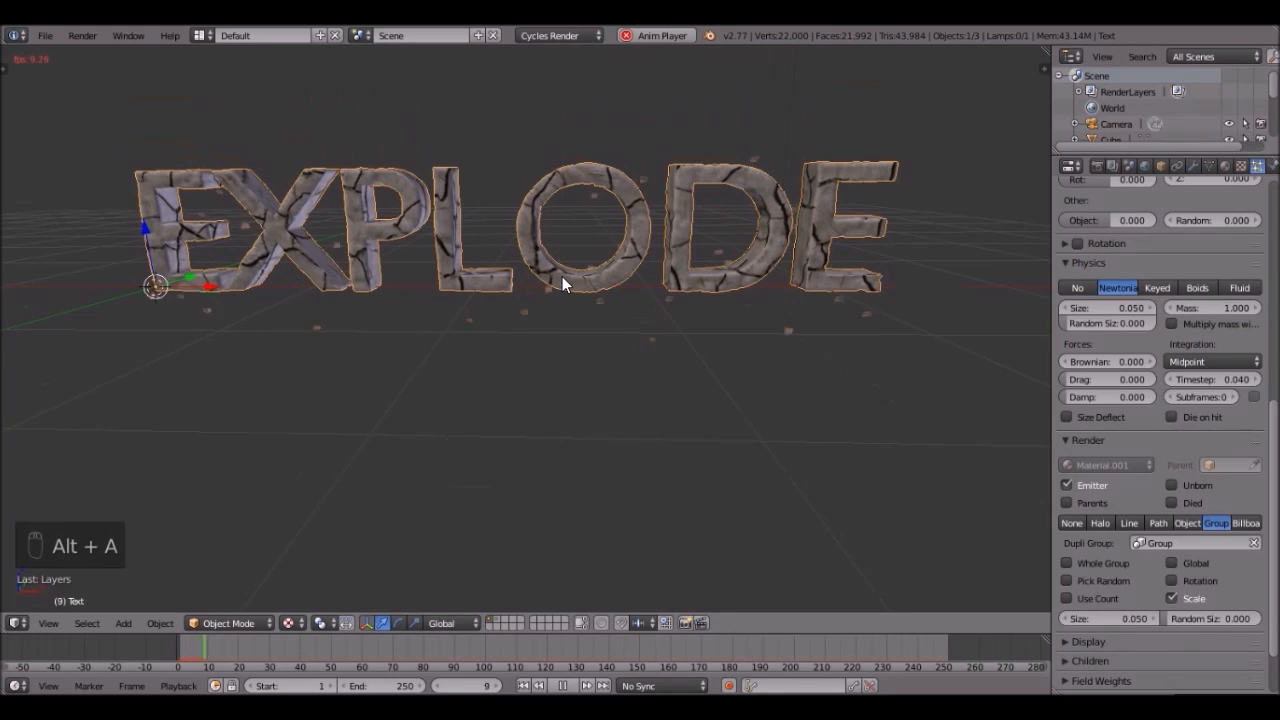
pyautogui.hotkey('alt', 'a')
# - Set the Gravity field weight of the text's particle system to 0
pyautogui.scroll(-3, 1183, 509)
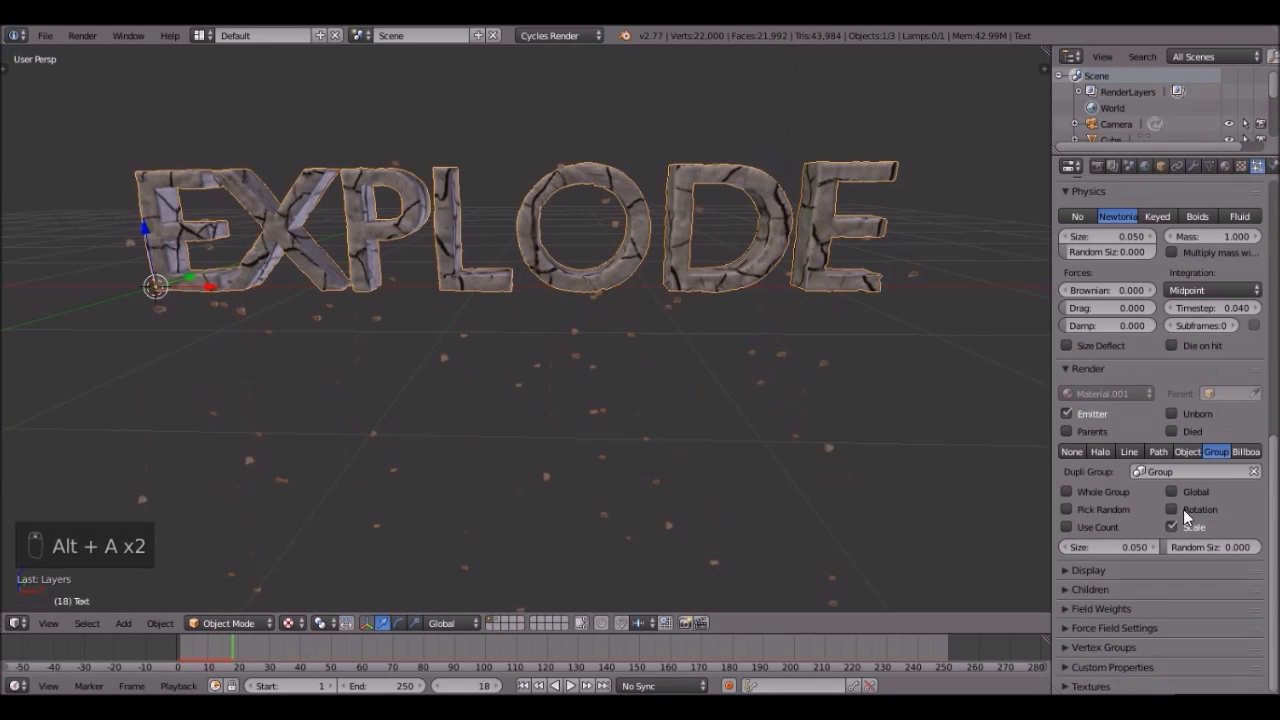
pyautogui.click(1103, 367)
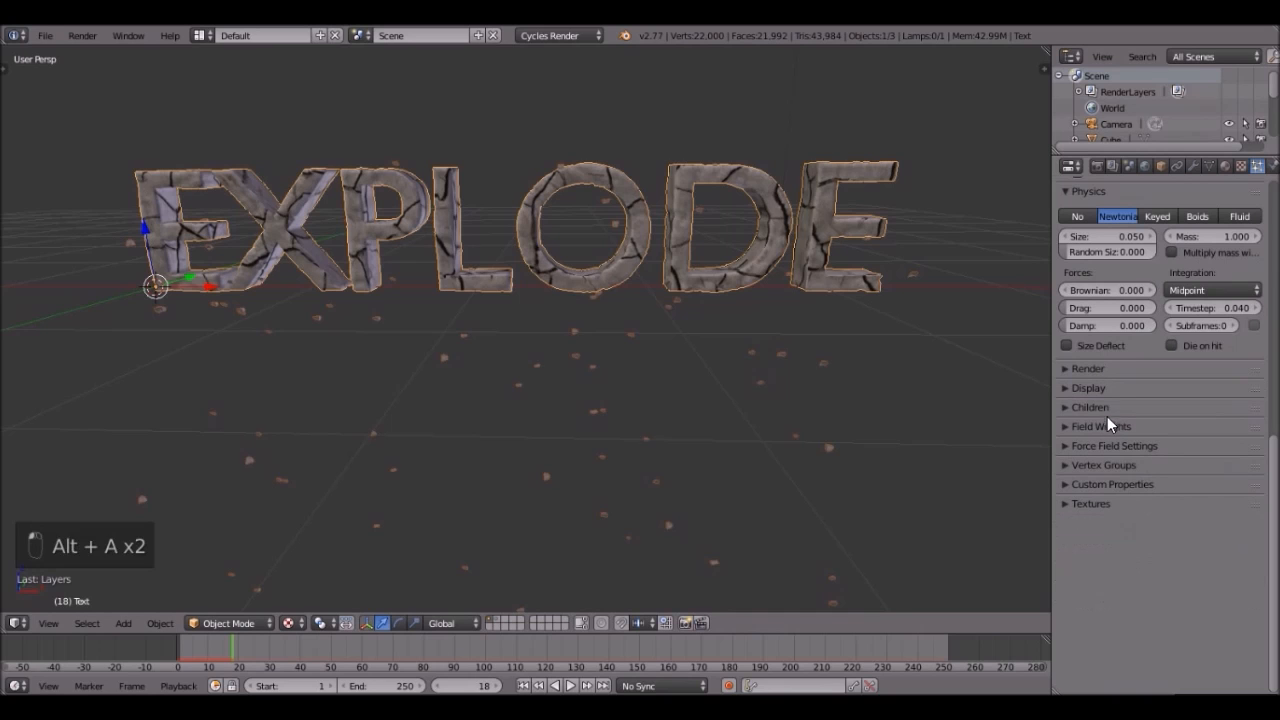
pyautogui.click(1098, 425)
pyautogui.click(1108, 471)
pyautogui.write('0')
pyautogui.press('Return')
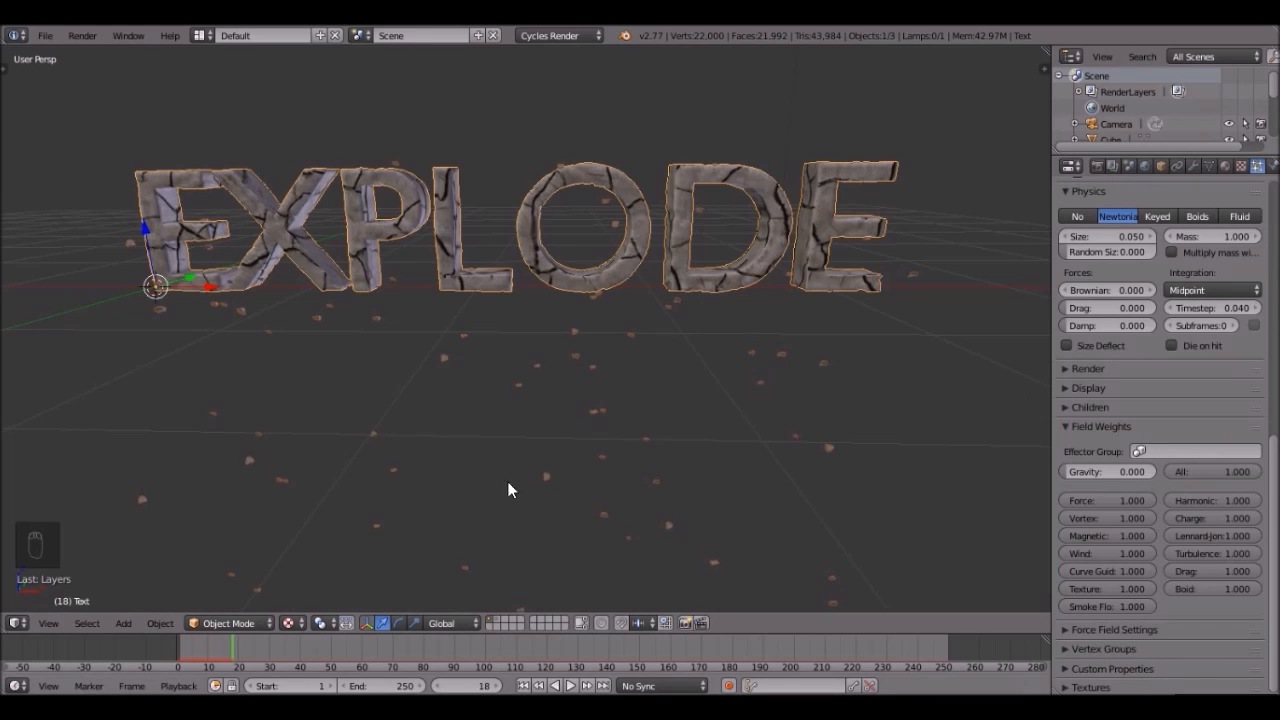
# - Return to the first frame, add a plane, and scale it up into a large floor under the text
pyautogui.scroll(-4, 507, 490)
pyautogui.hotkey('shift', 'Left')
pyautogui.hotkey('shift', 'a')
pyautogui.moveTo(481, 371)
pyautogui.click(545, 375)
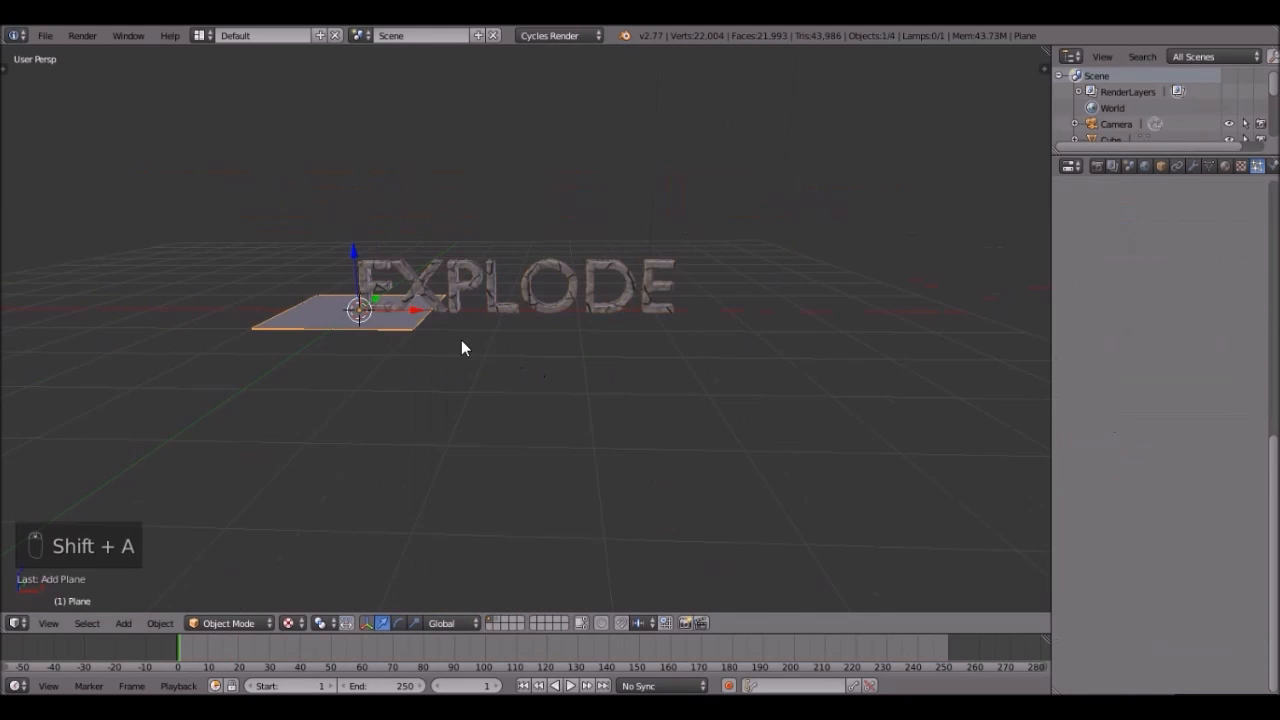
pyautogui.press('s')
pyautogui.click(931, 409)
# - In a front orthographic wireframe view, lower the plane about 0.006 along Z to the letters' bottom edge, and return to solid shading
pyautogui.scroll(6, 249, 423)
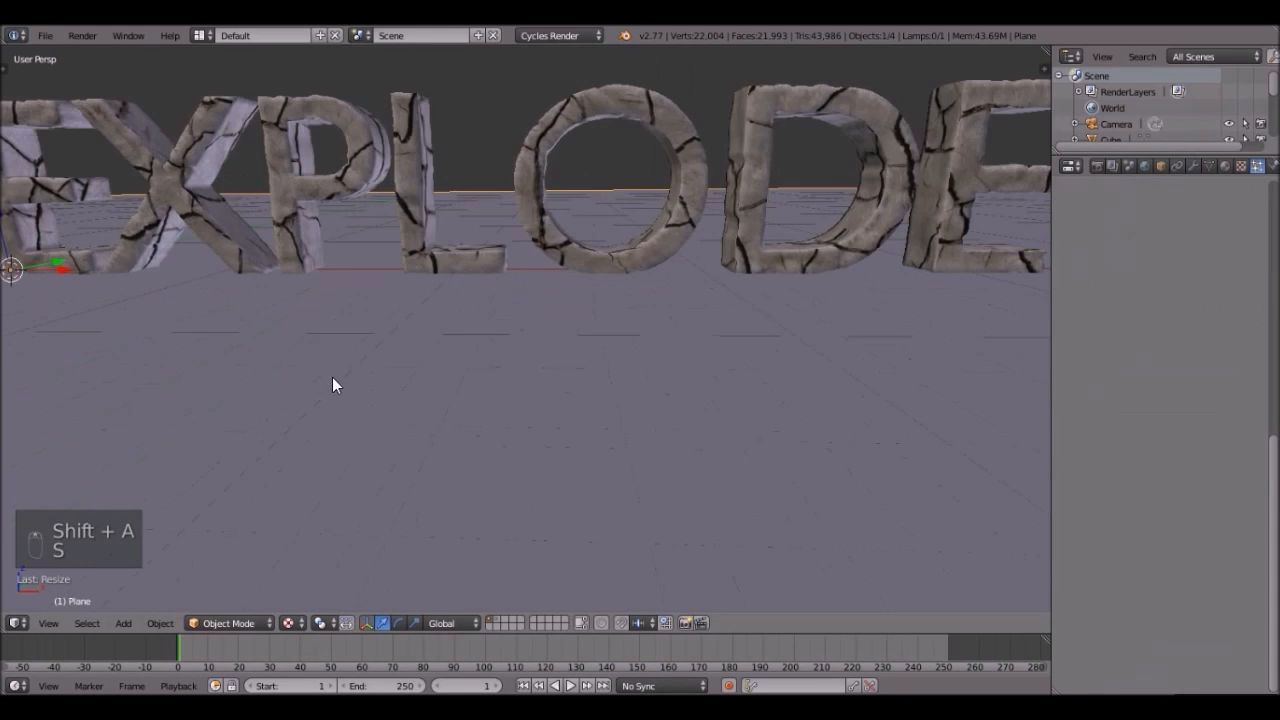
pyautogui.scroll(3, 332, 386)
pyautogui.scroll(5, 1213, 250)
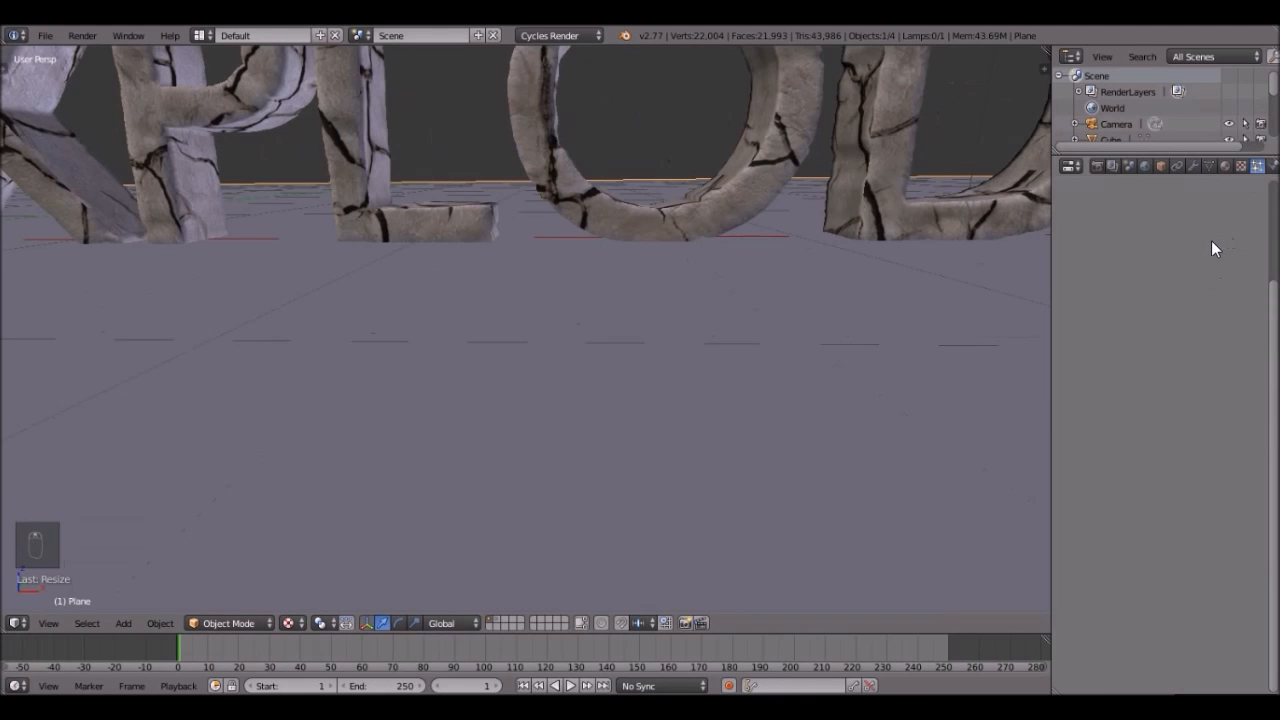
pyautogui.scroll(-5, 400, 455)
pyautogui.press('KP_1')
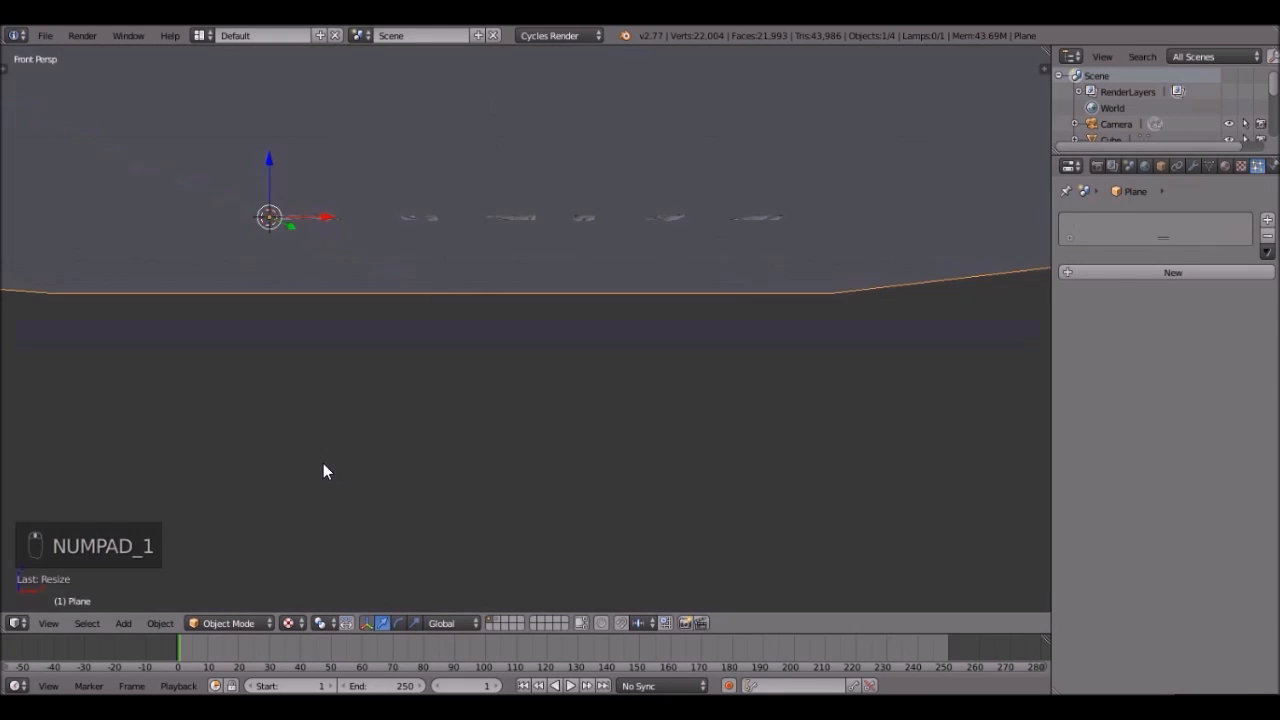
pyautogui.press('z')
pyautogui.press('KP_5')
pyautogui.scroll(6, 577, 257)
pyautogui.scroll(5, 627, 401)
pyautogui.press('g')
pyautogui.press('z')
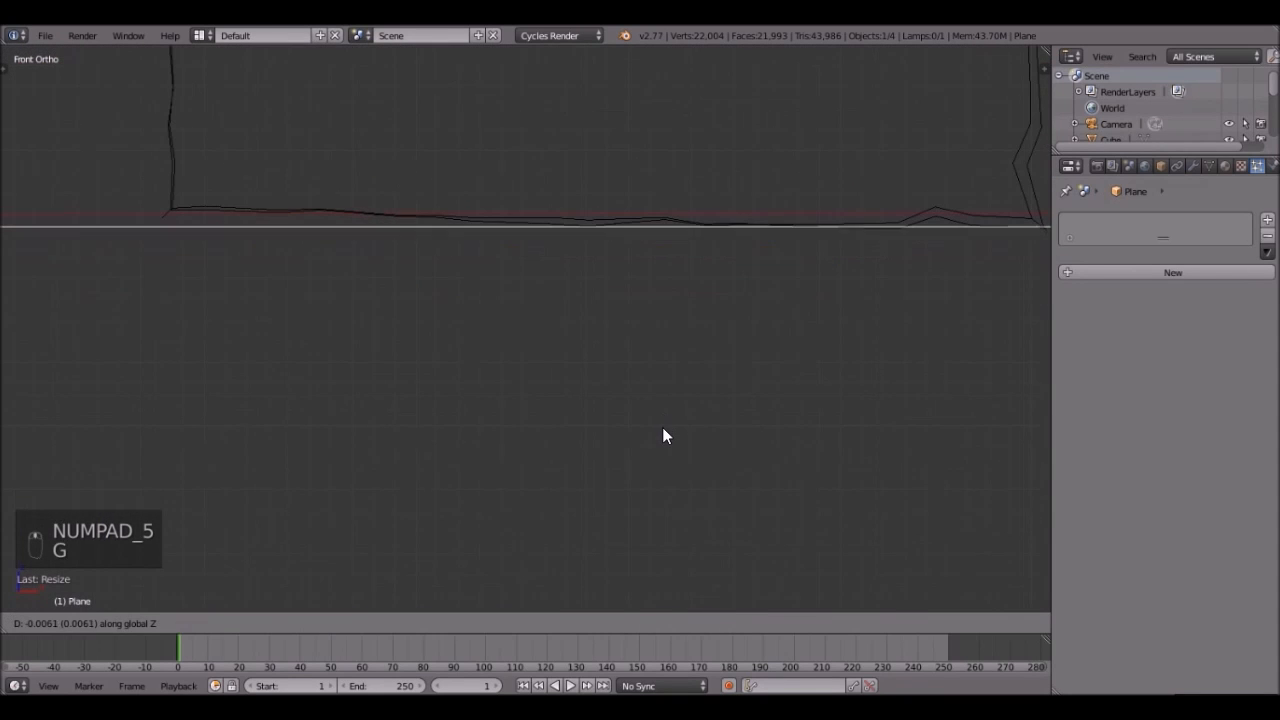
pyautogui.click(662, 427)
pyautogui.scroll(-5, 670, 400)
pyautogui.moveTo(680, 377)
pyautogui.mouseDown(button='middle')
pyautogui.moveTo(651, 423)
pyautogui.moveTo(574, 397)
pyautogui.moveTo(634, 393)
pyautogui.moveTo(640, 414)
pyautogui.mouseUp(button='middle')
pyautogui.press('z')
pyautogui.scroll(-4, 648, 420)
# - Enable Collision physics on the floor plane
pyautogui.click(1272, 166)
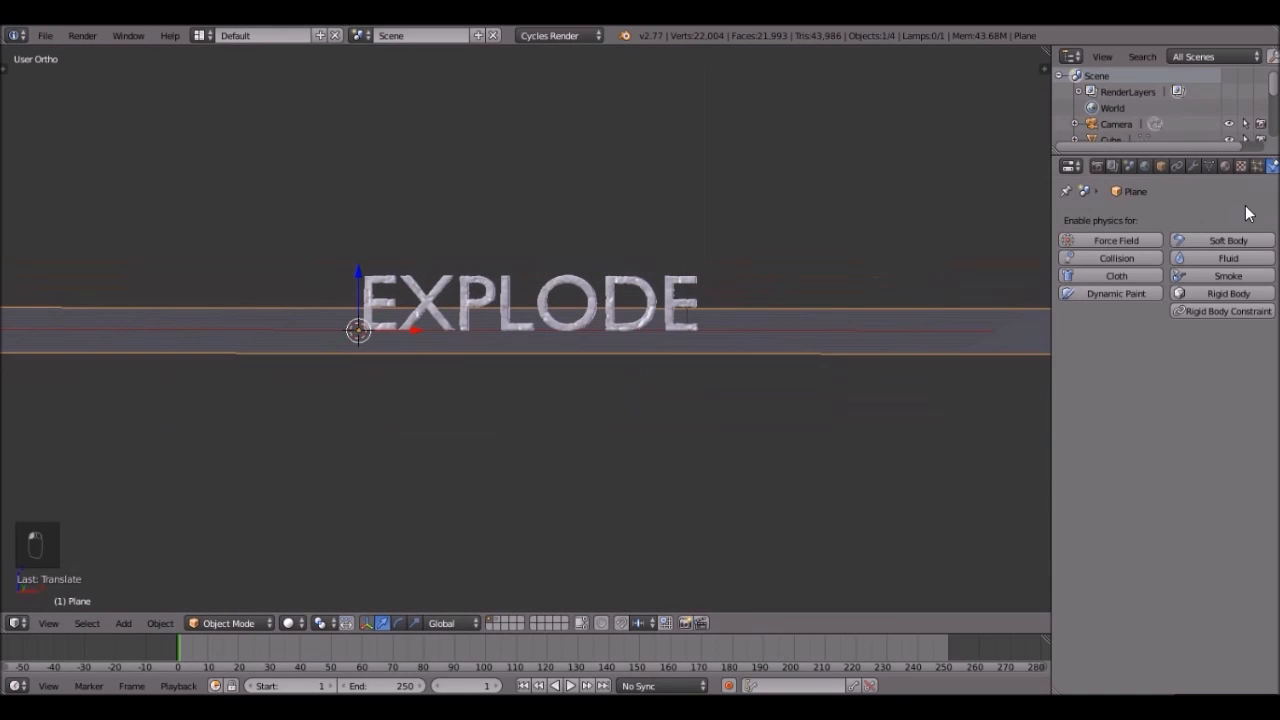
pyautogui.click(1112, 258)
pyautogui.moveTo(446, 385); pyautogui.dragTo(594, 370, button='middle')
pyautogui.scroll(2, 445, 436)
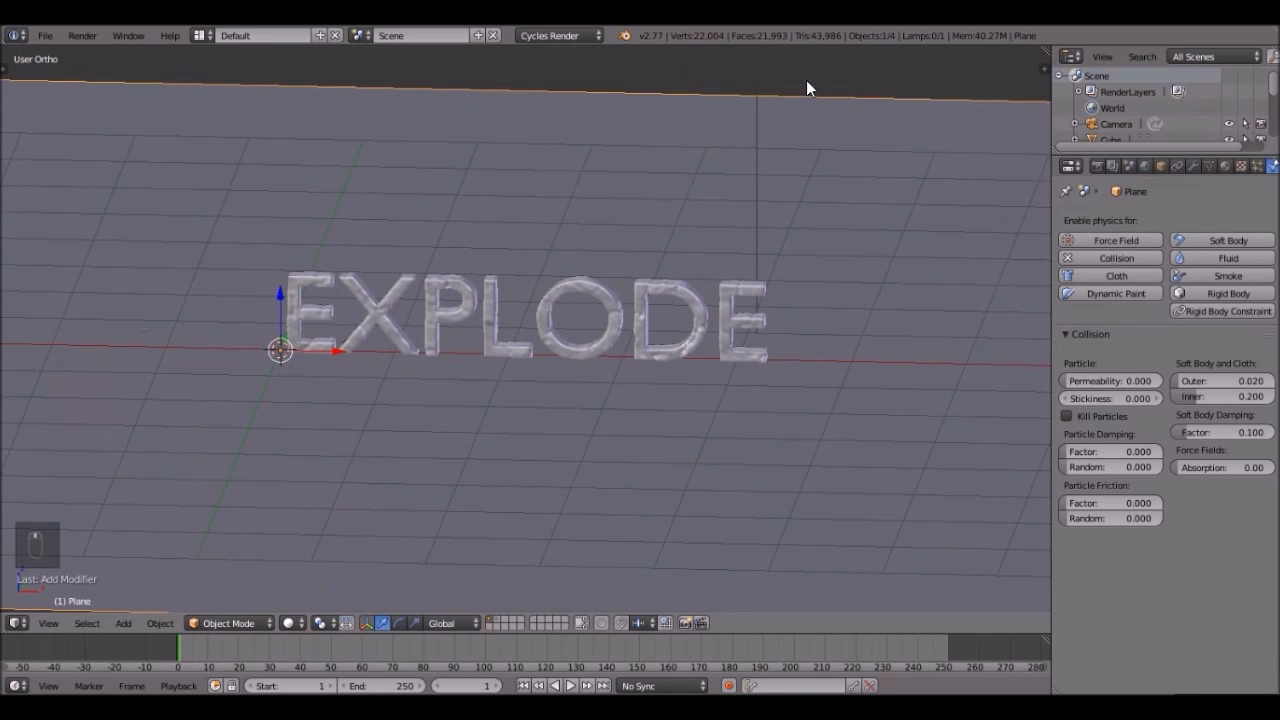
# - Select the EXPLODE text, bring up its particle settings, and play the animation to about frame 35 to check the fragments
pyautogui.scroll(5, 394, 380)
pyautogui.rightClick(470, 362)
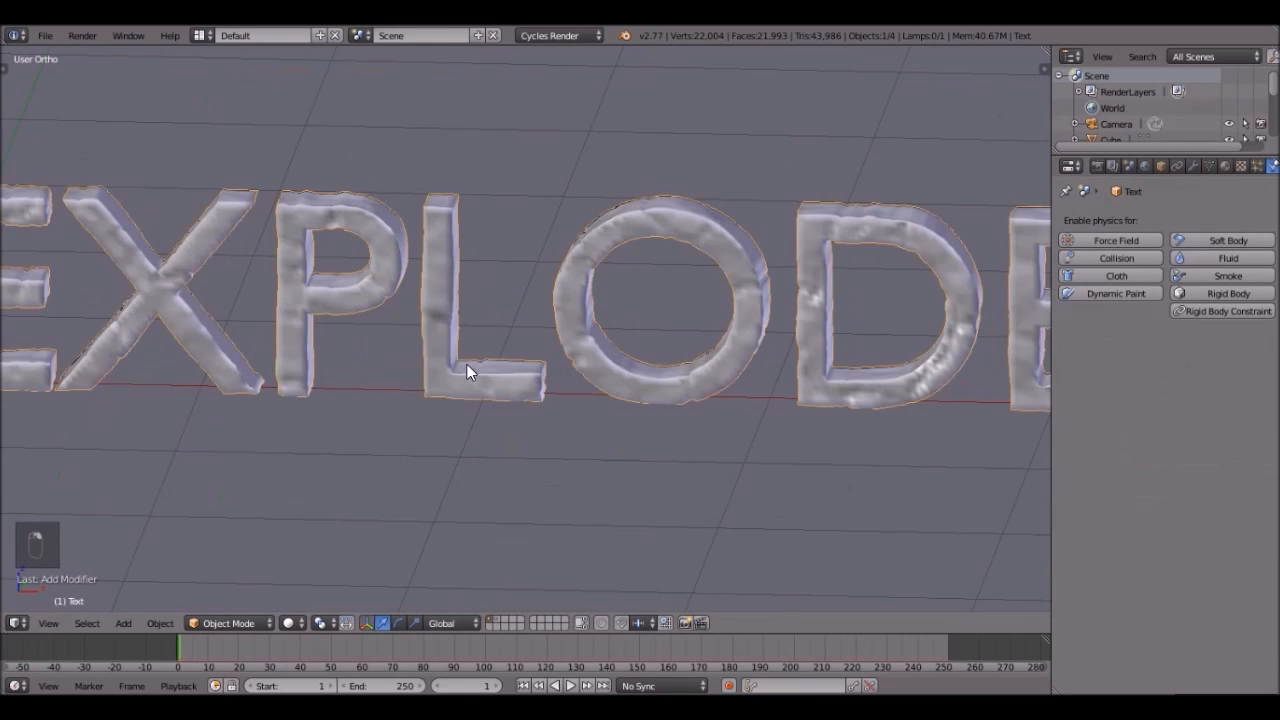
pyautogui.scroll(-4, 683, 325)
pyautogui.click(1257, 165)
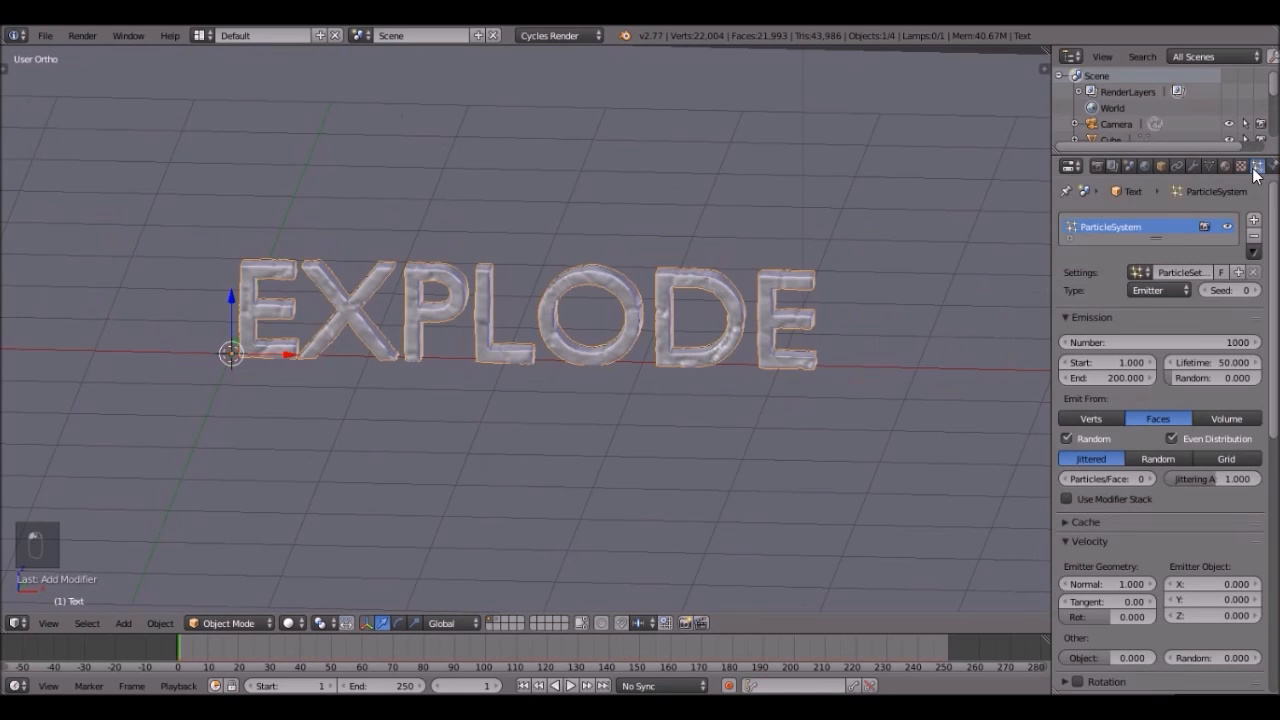
pyautogui.scroll(-5, 549, 478)
pyautogui.rightClick(644, 470)
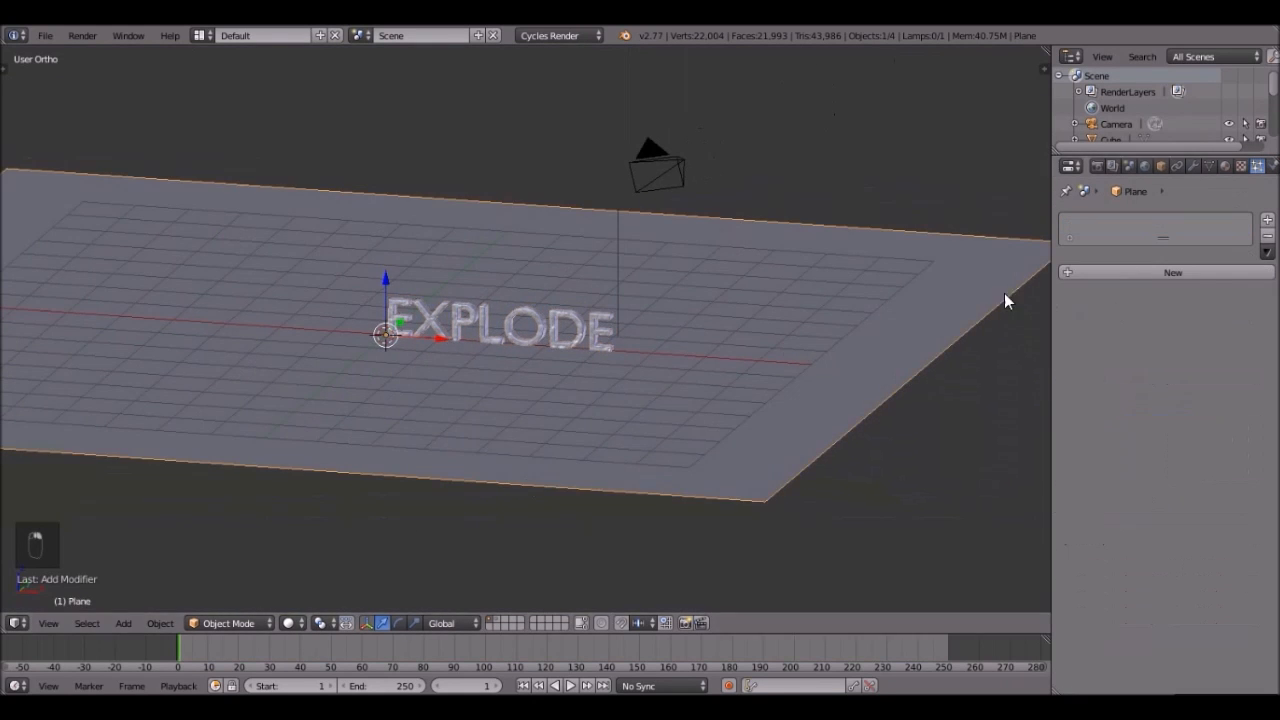
pyautogui.scroll(4, 547, 304)
pyautogui.rightClick(547, 304)
pyautogui.scroll(4, 610, 332)
pyautogui.scroll(-3, 536, 317)
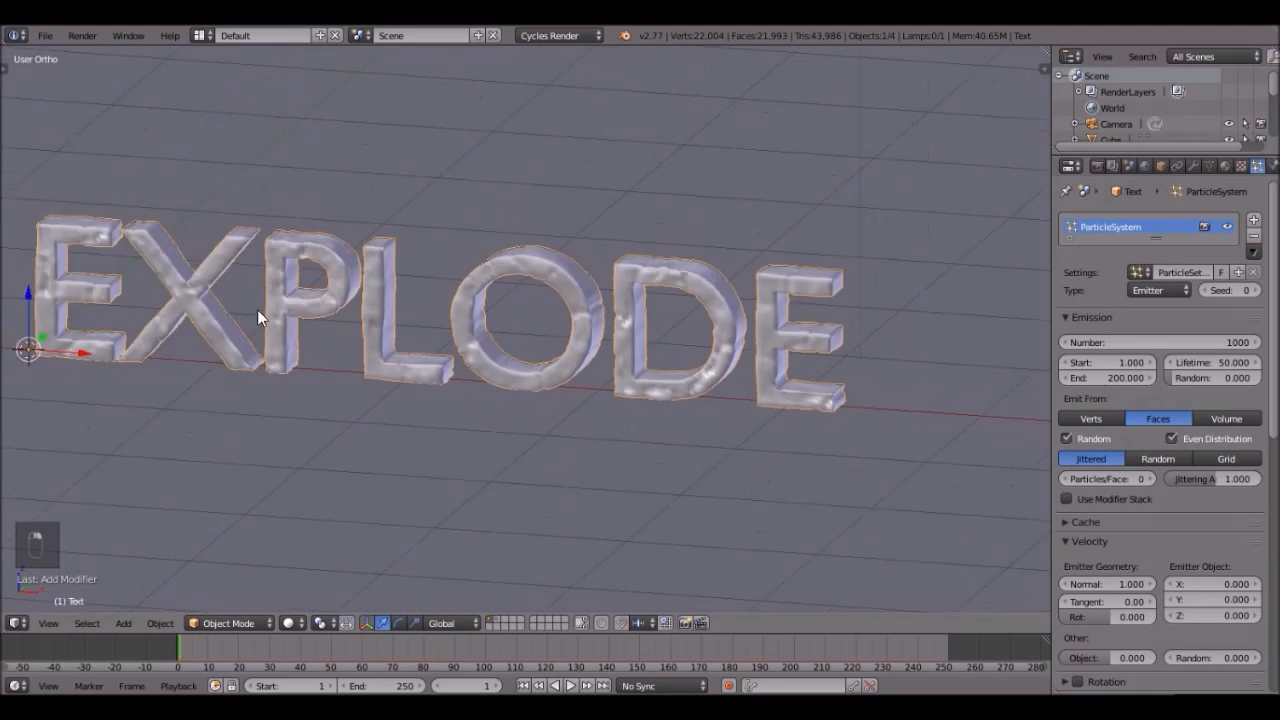
pyautogui.scroll(-3, 1200, 405)
pyautogui.scroll(-8, 1166, 395)
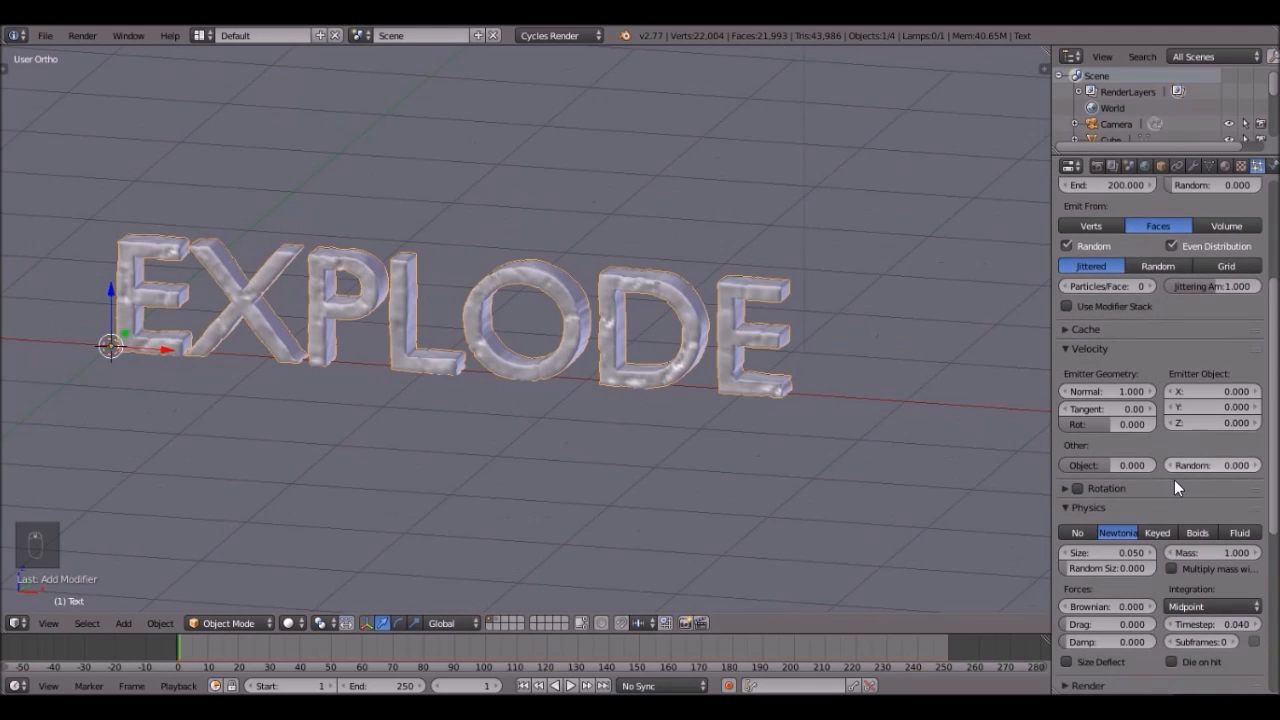
pyautogui.hotkey('alt', 'a')
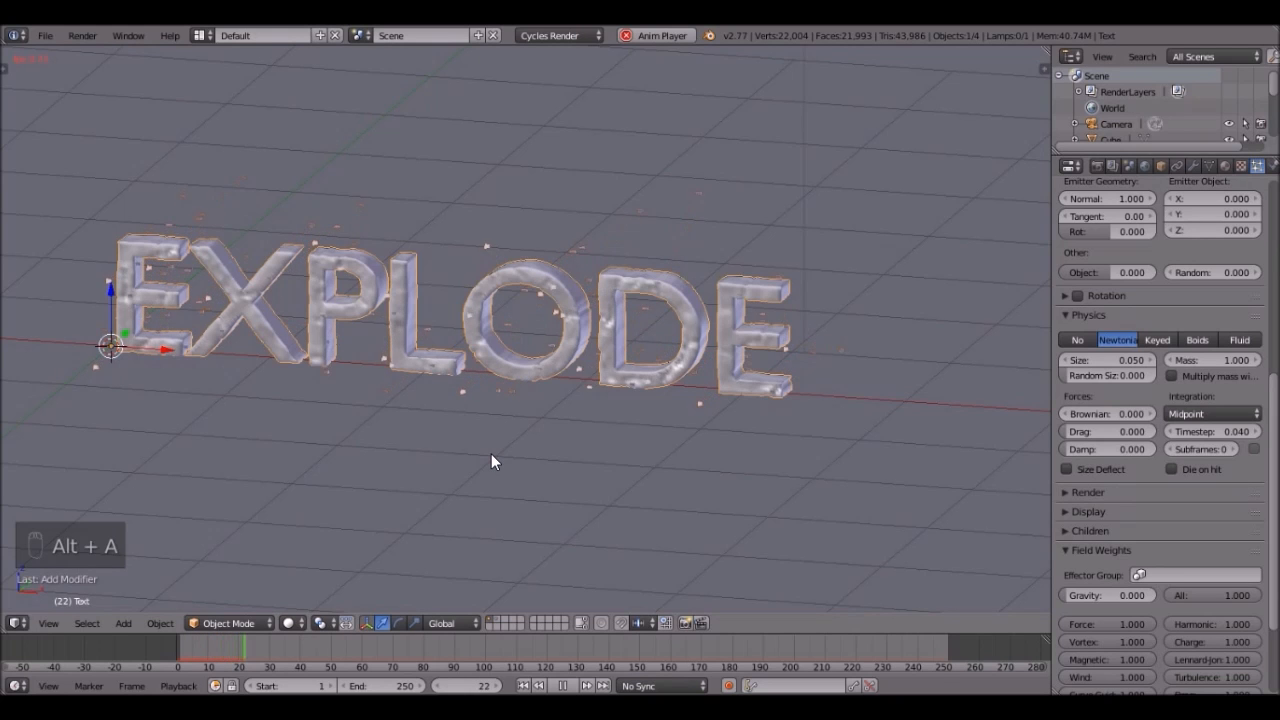
pyautogui.press('KP_5')
pyautogui.hotkey('alt', 'a')
# - Align the camera to a view facing the text, and pull it back along its local Z until all letters fit the frame
pyautogui.moveTo(612, 428); pyautogui.dragTo(563, 423, button='middle')
pyautogui.scroll(4, 543, 420)
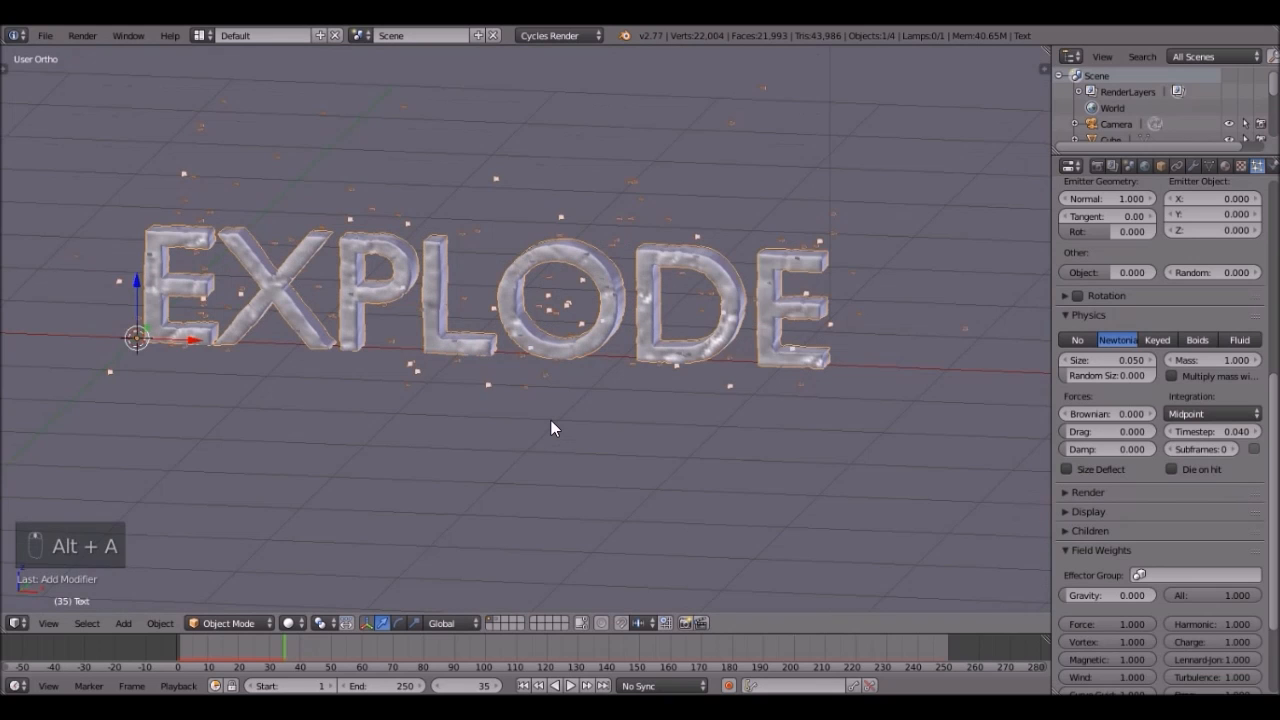
pyautogui.scroll(1, 551, 420)
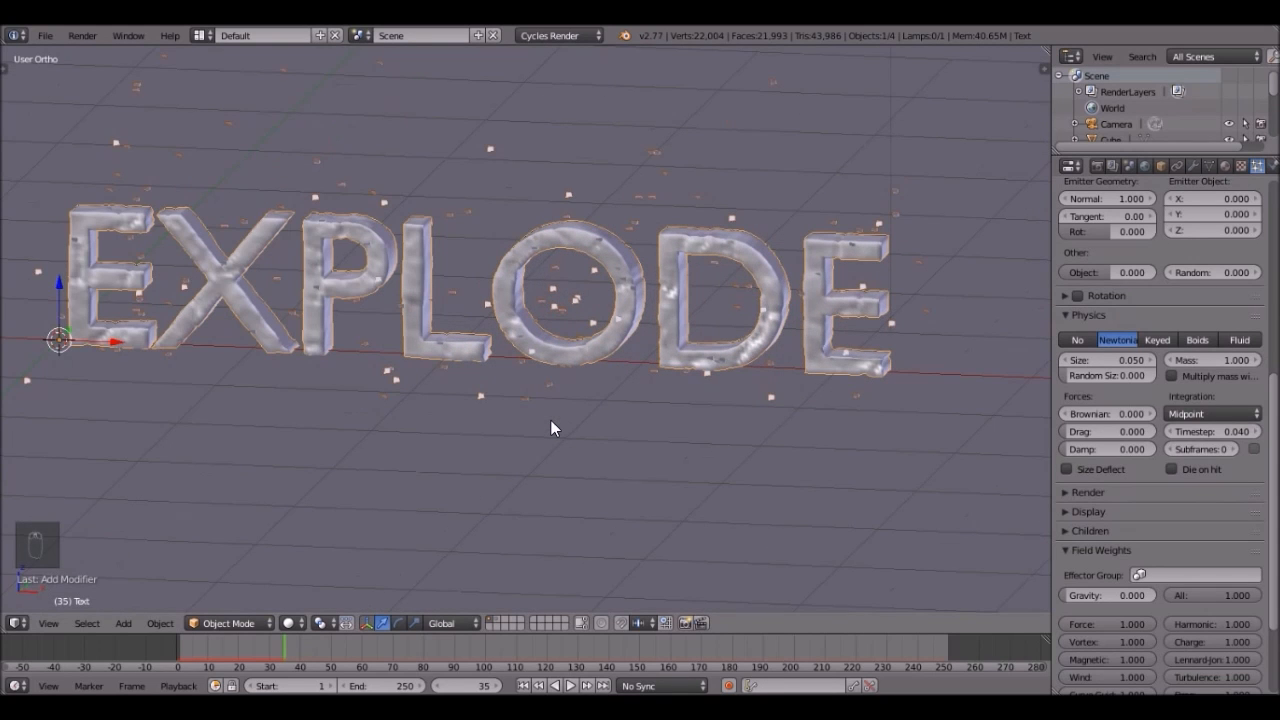
pyautogui.press('ctrl+alt+KP_0')
pyautogui.rightClick(786, 405)
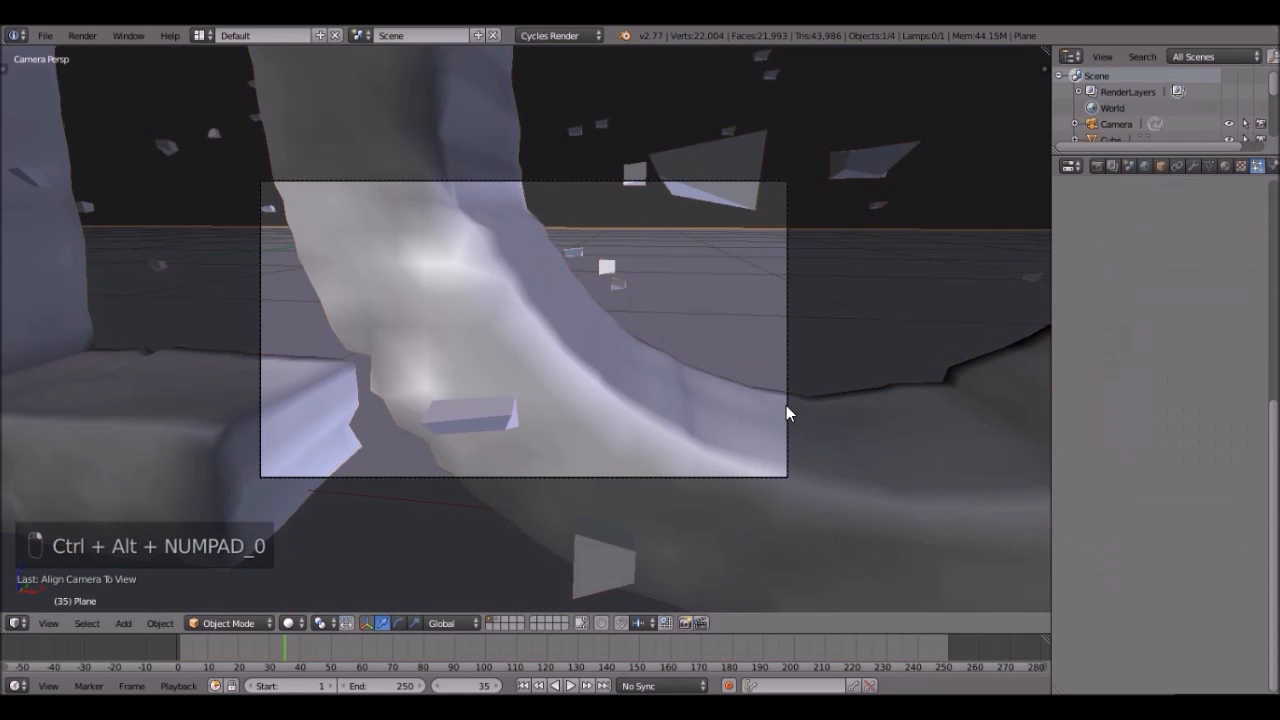
pyautogui.rightClick(787, 318)
pyautogui.press('g')
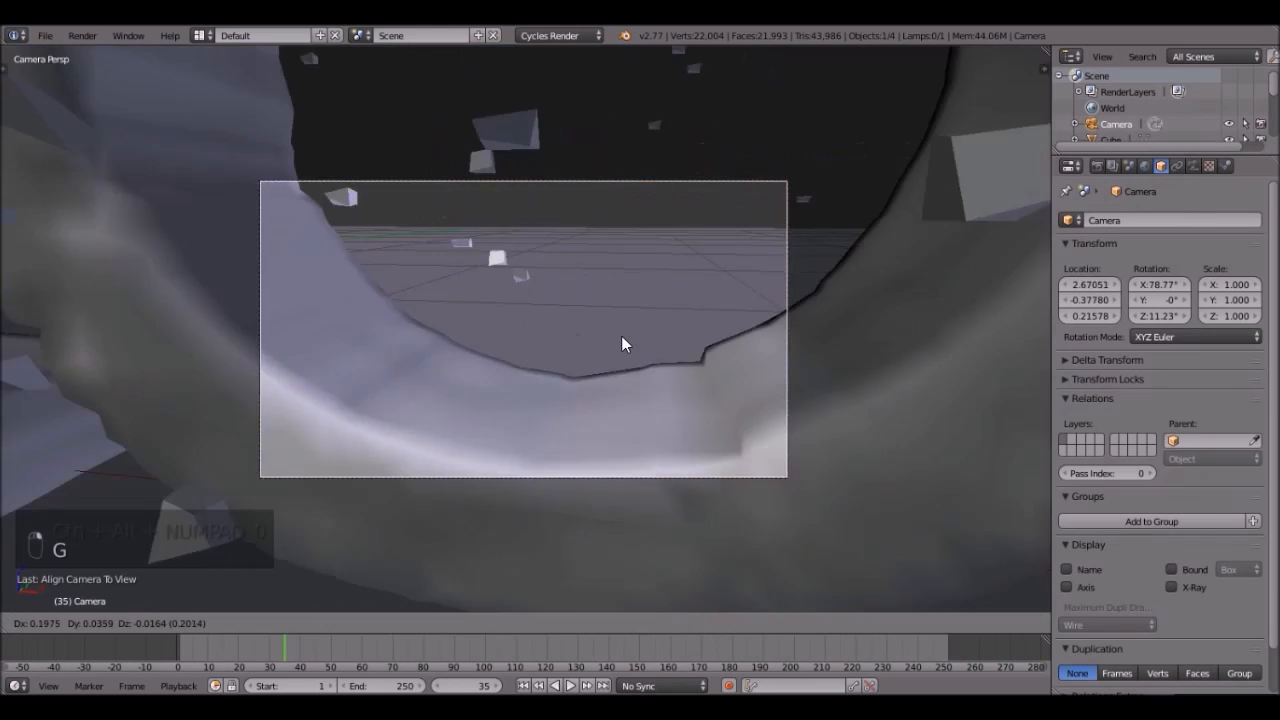
pyautogui.press('g')
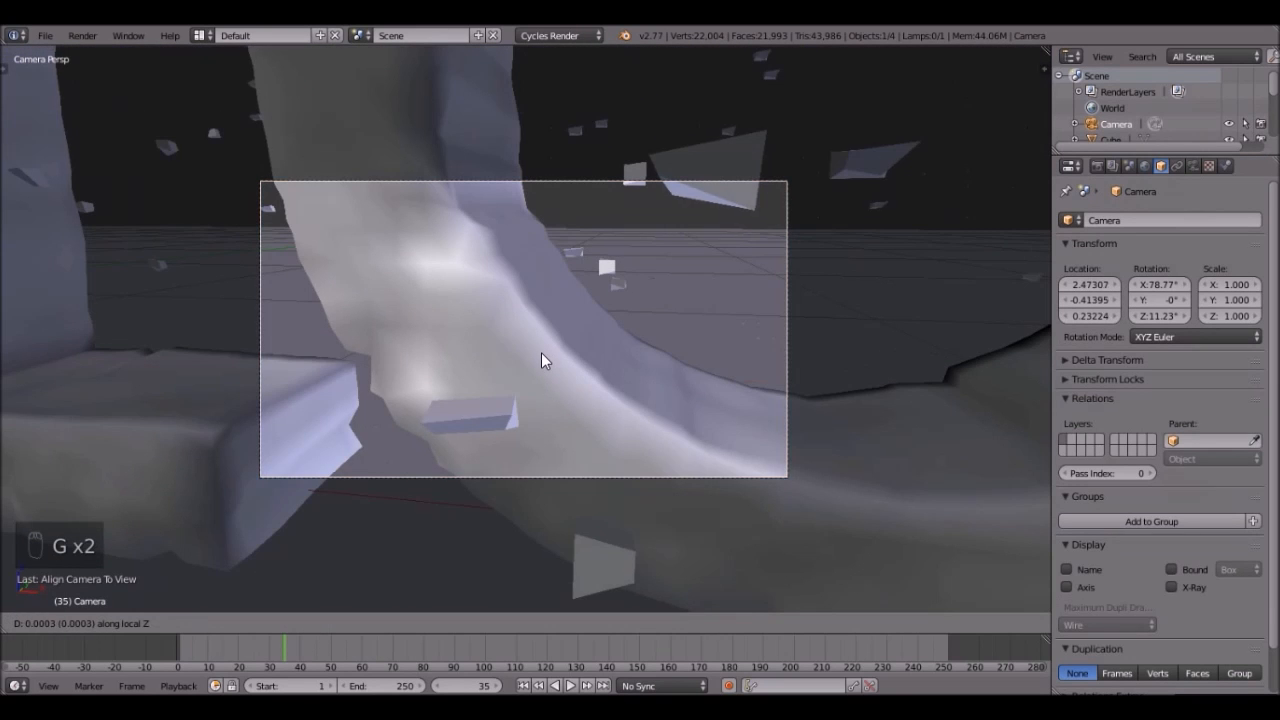
pyautogui.click(563, 453)
pyautogui.scroll(2, 562, 450)
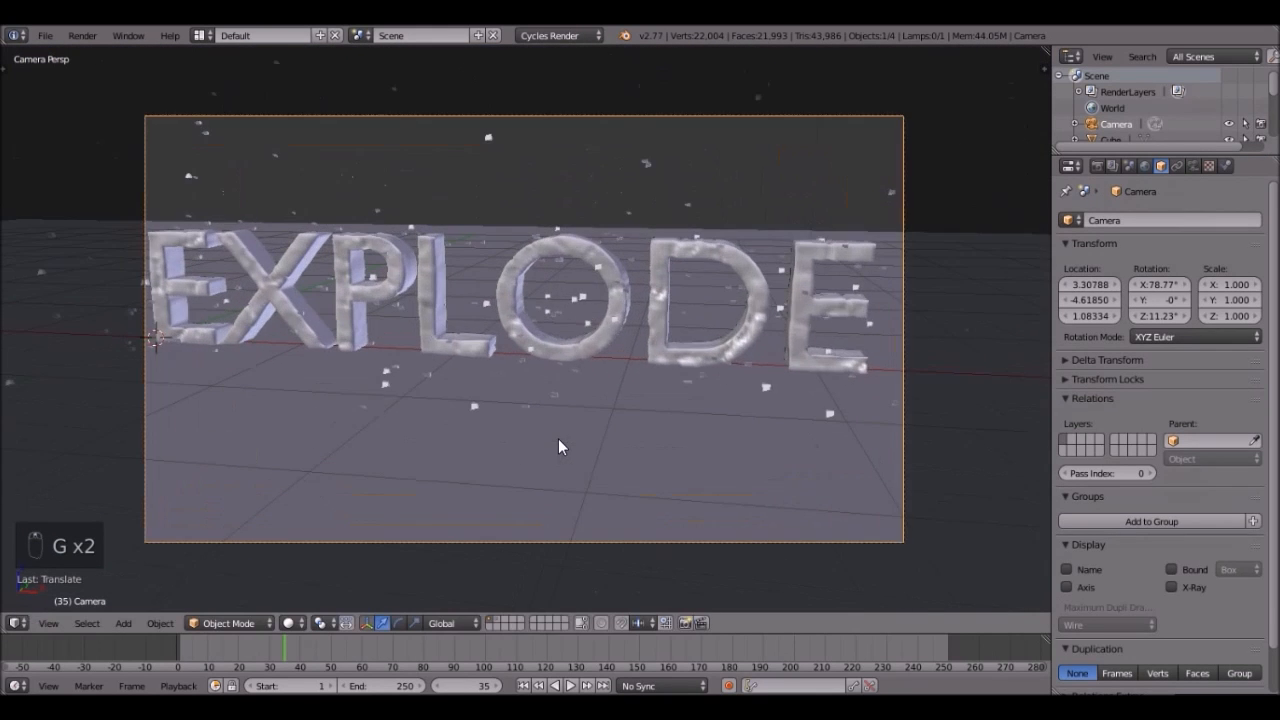
# - Fine-tune the camera's position by moving it slightly farther back and sideways so the text sits centred in the frame
pyautogui.press('g')
pyautogui.press('x')
pyautogui.press('g')
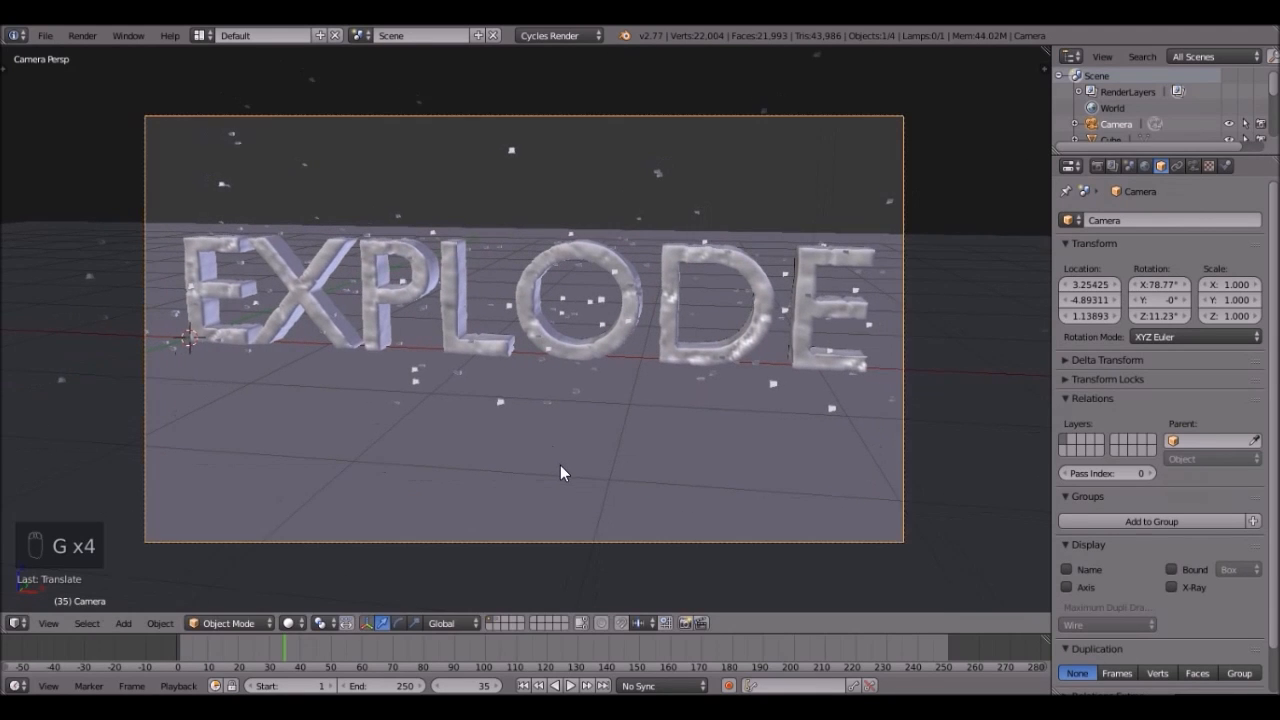
pyautogui.press('g')
pyautogui.scroll(2, 565, 468)
pyautogui.click(571, 461)
pyautogui.scroll(-2, 556, 442)
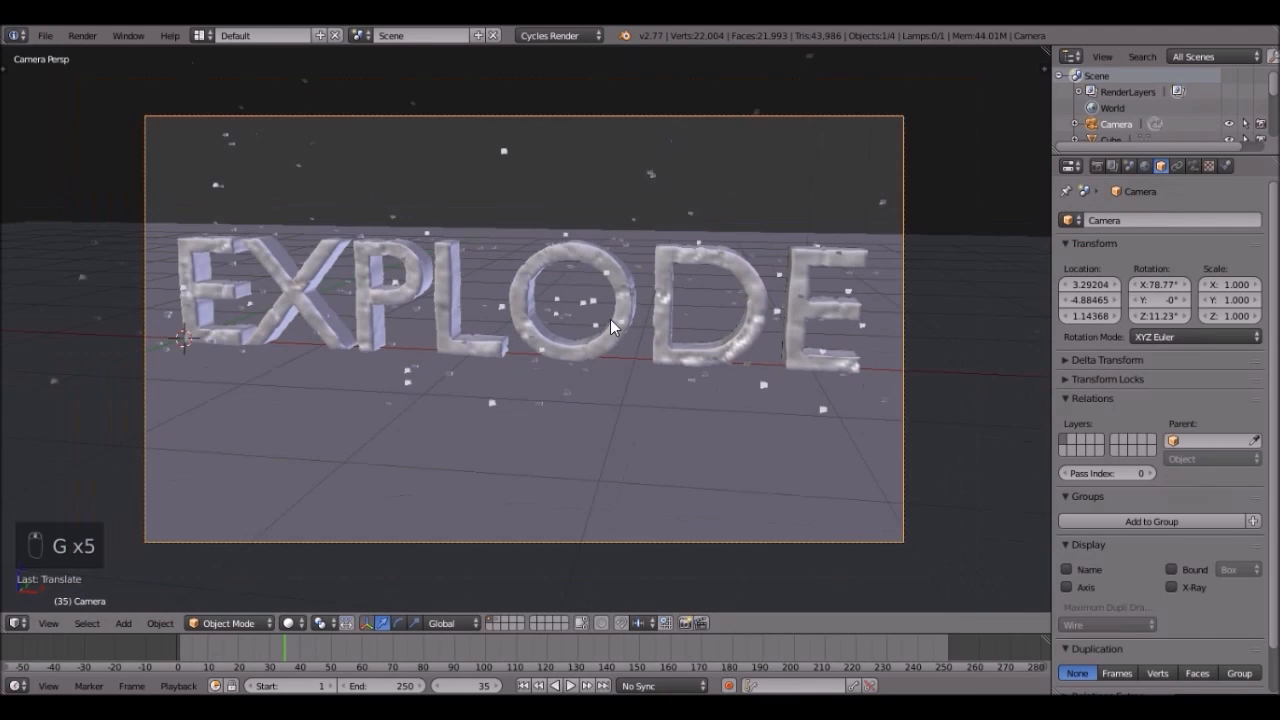
# - Set the text's particle size to 0.100 and random size to 1.000, viewing through the camera
pyautogui.rightClick(646, 364)
pyautogui.scroll(5, 648, 378)
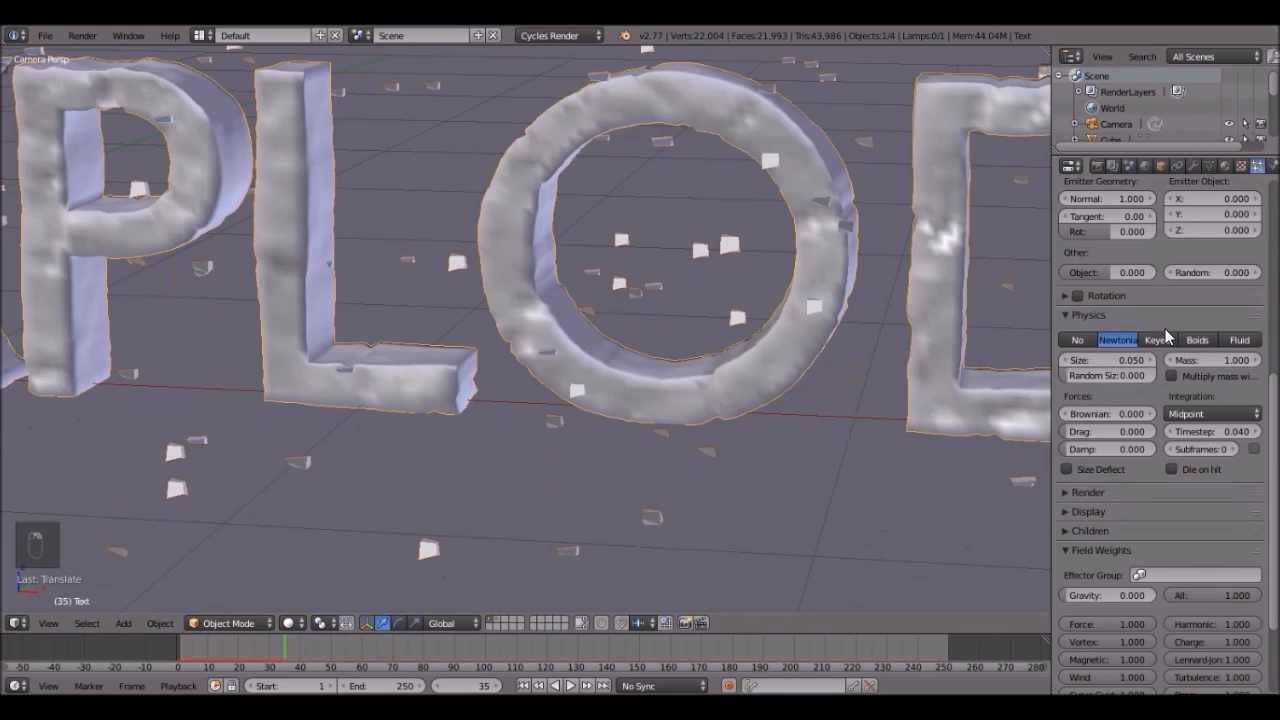
pyautogui.scroll(4, 1110, 345)
pyautogui.scroll(2, 1120, 340)
pyautogui.scroll(-2, 1100, 410)
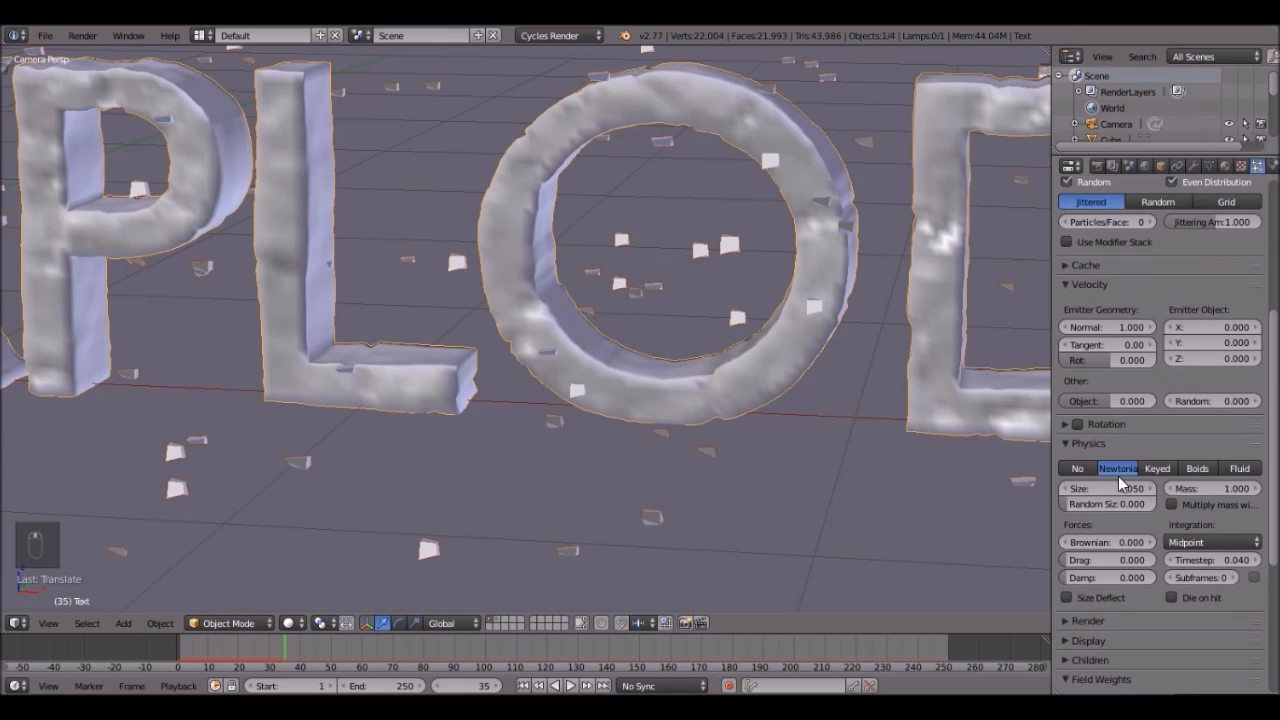
pyautogui.scroll(-1, 1100, 470)
pyautogui.press('KP_0')
pyautogui.click(1065, 458)
pyautogui.click(1152, 457)
pyautogui.click(1152, 457)
pyautogui.click(1152, 457)
pyautogui.click(1152, 457)
pyautogui.moveTo(1107, 472); pyautogui.dragTo(1150, 472)
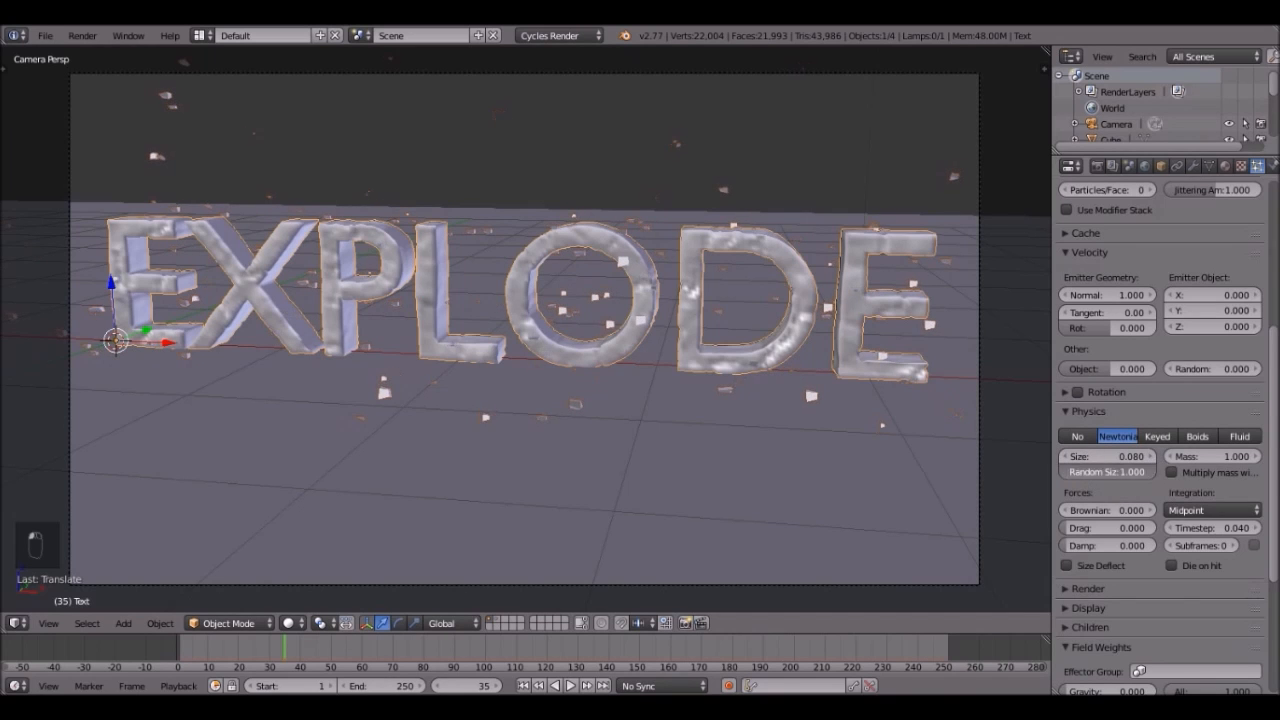
pyautogui.click(1151, 457)
pyautogui.click(1151, 457)
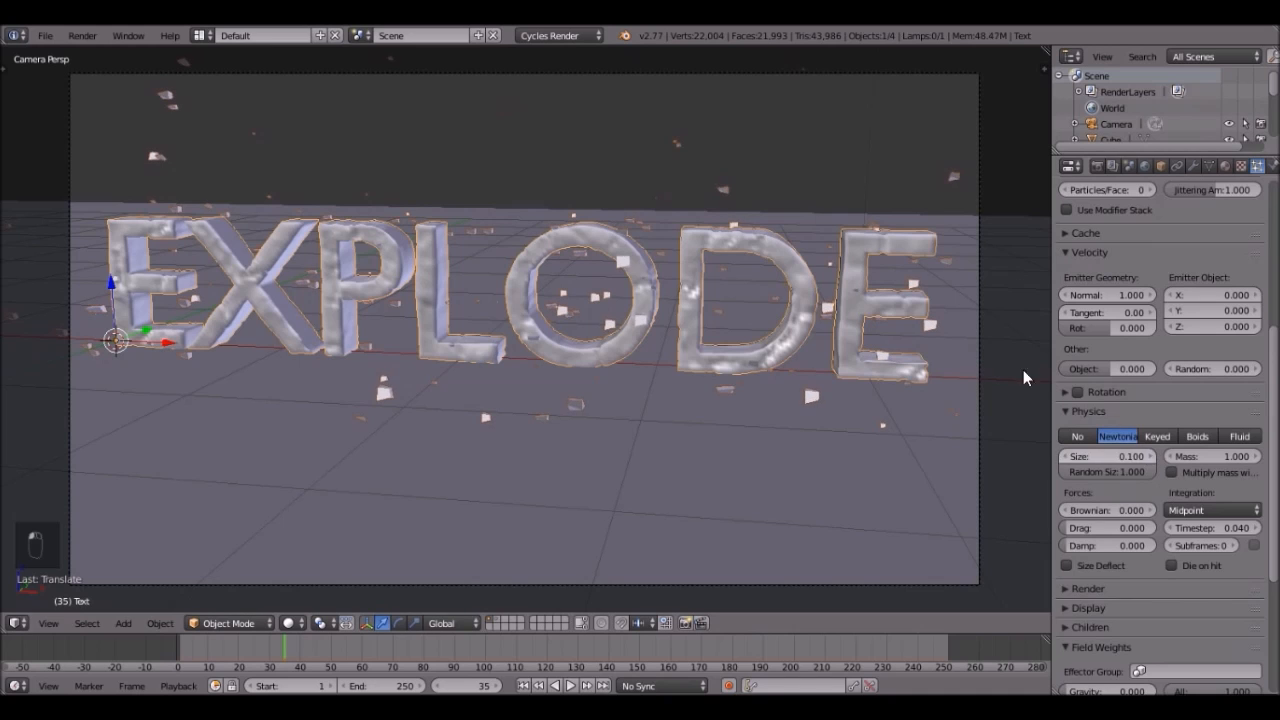
# - Set the number of particles to 500, and replay the animation from the first frame to about frame 50
pyautogui.scroll(3, 1193, 327)
pyautogui.scroll(4, 1175, 300)
pyautogui.click(1135, 314)
pyautogui.write('500')
pyautogui.press('Return')
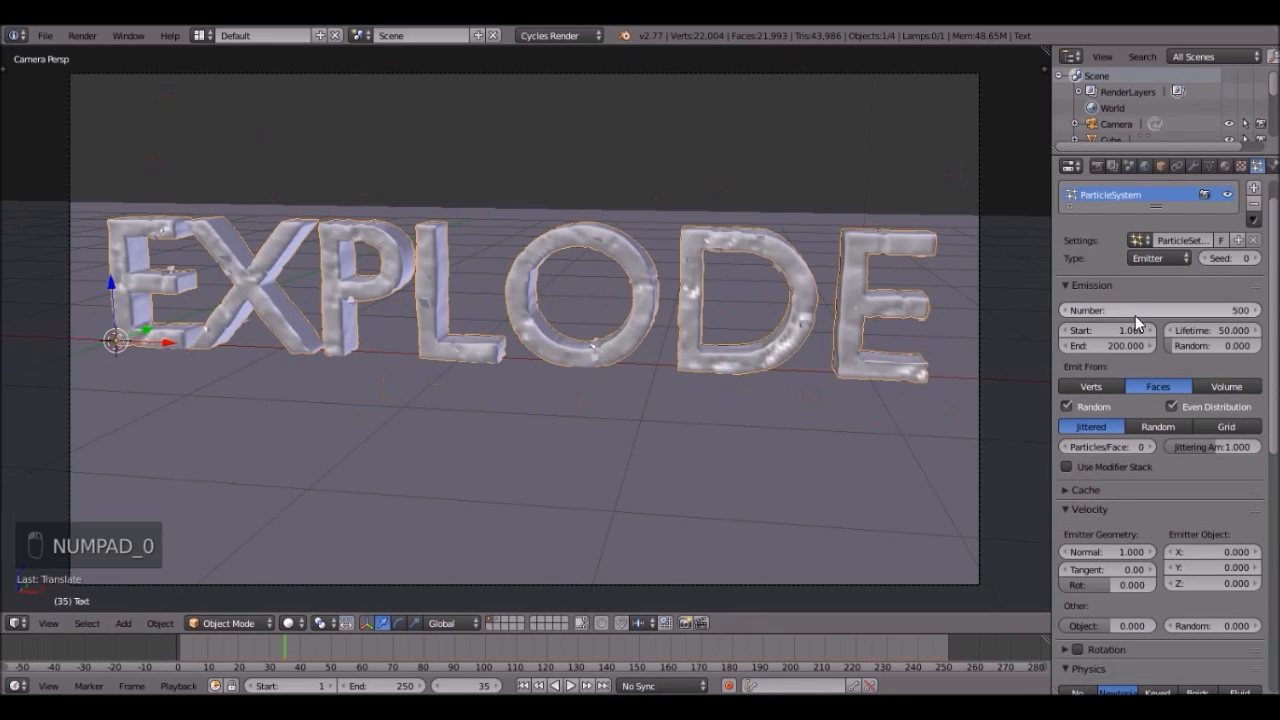
pyautogui.click(522, 685)
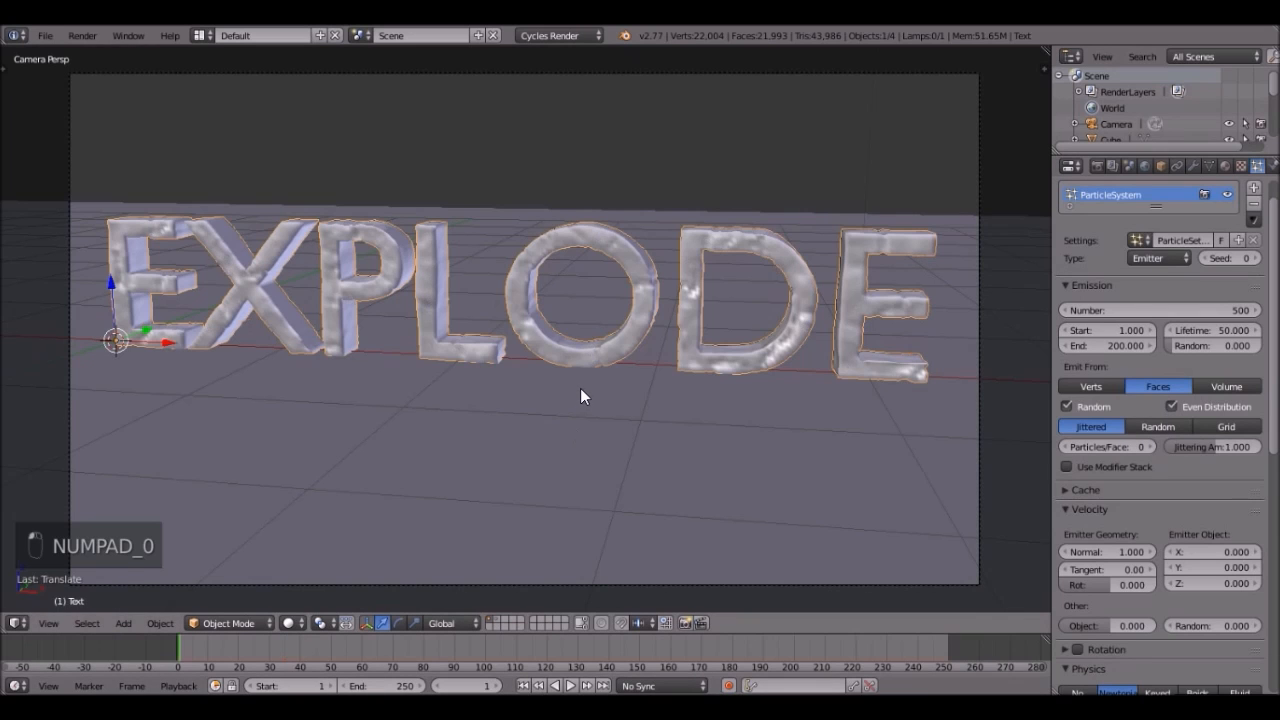
pyautogui.hotkey('alt', 'a')
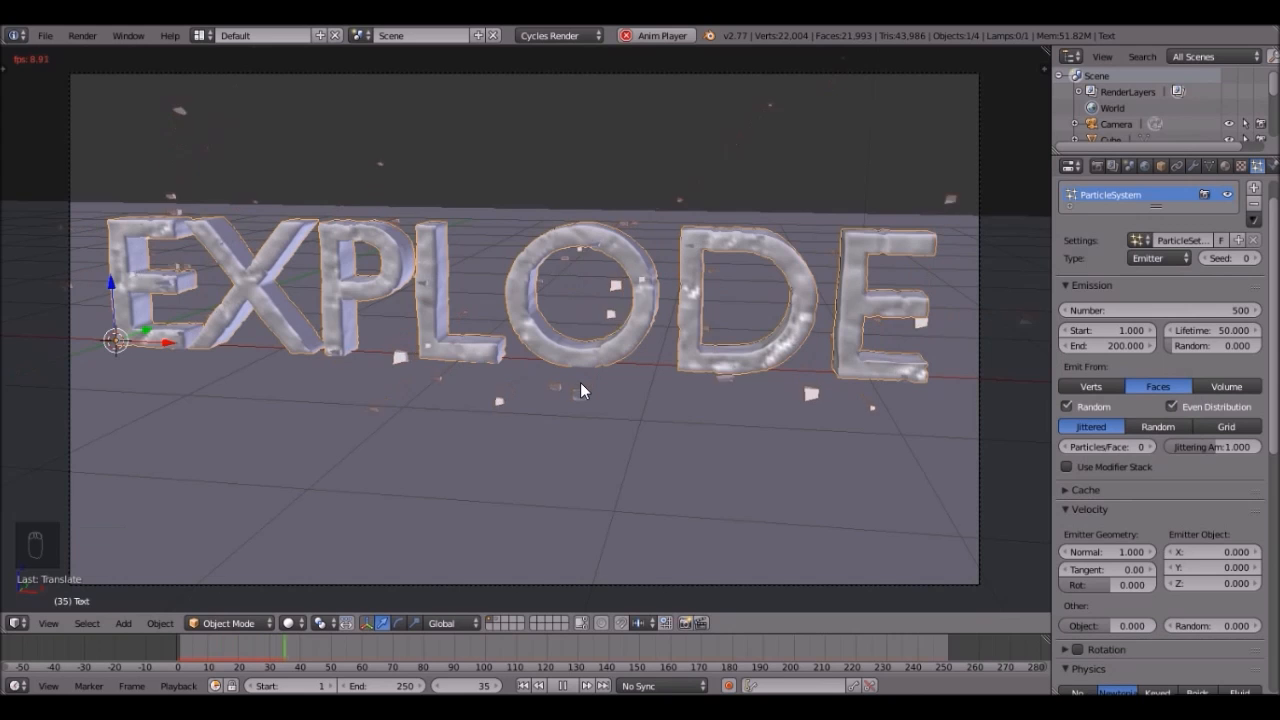
pyautogui.hotkey('alt', 'a')
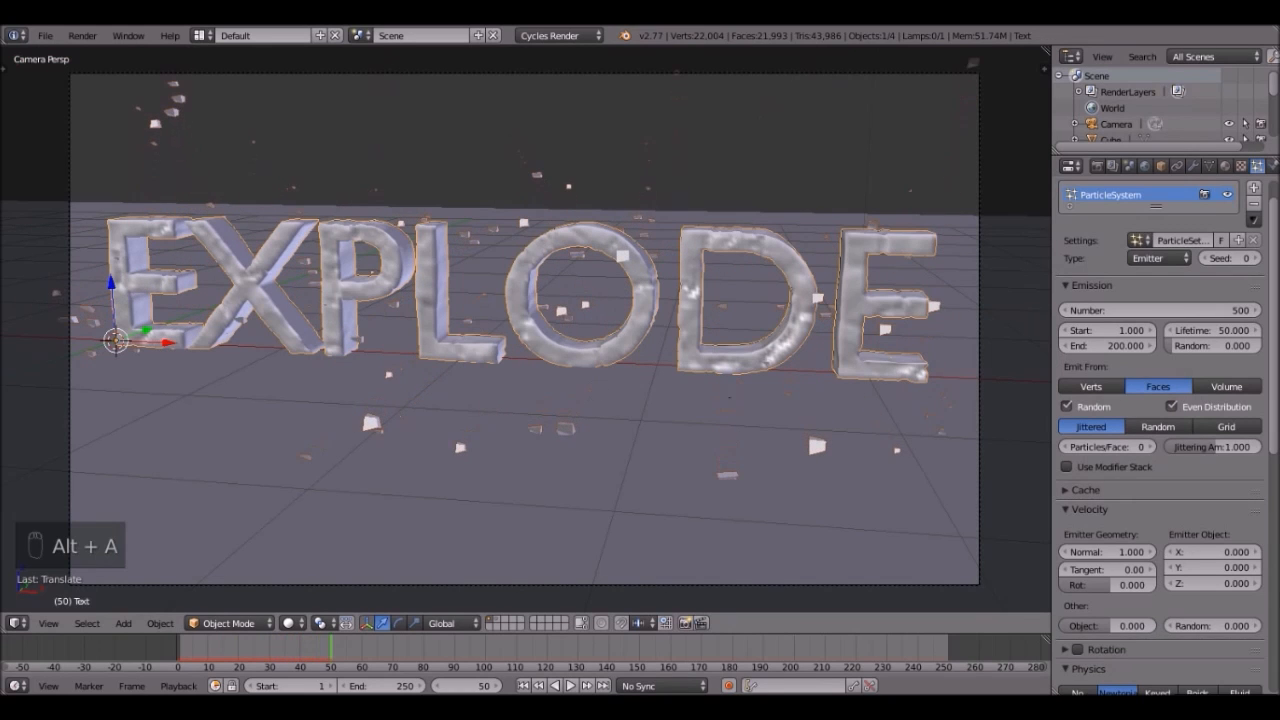
# - Enable particle rotation with Velocity / Hair orientation, random 1.000, and random phase 2.000
pyautogui.scroll(-2, 1163, 433)
pyautogui.scroll(-3, 1104, 494)
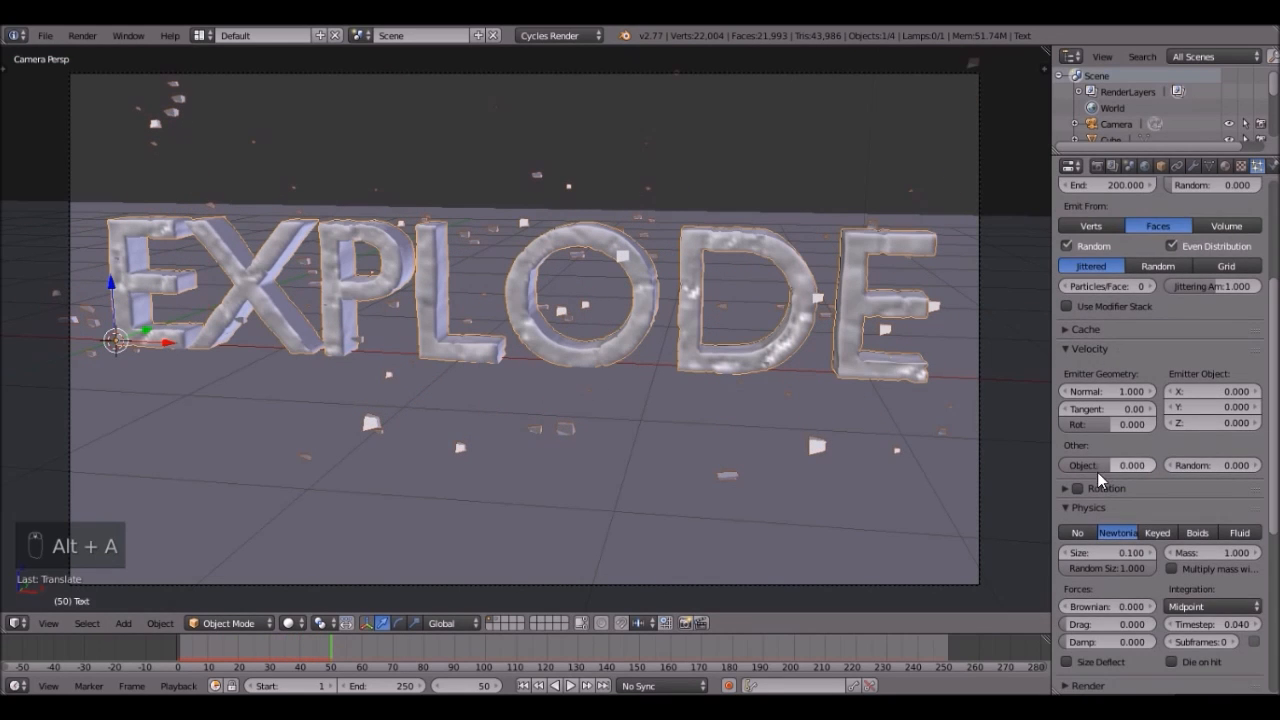
pyautogui.click(1079, 486)
pyautogui.click(1109, 484)
pyautogui.scroll(-2, 1142, 480)
pyautogui.moveTo(1073, 486); pyautogui.dragTo(1262, 484)
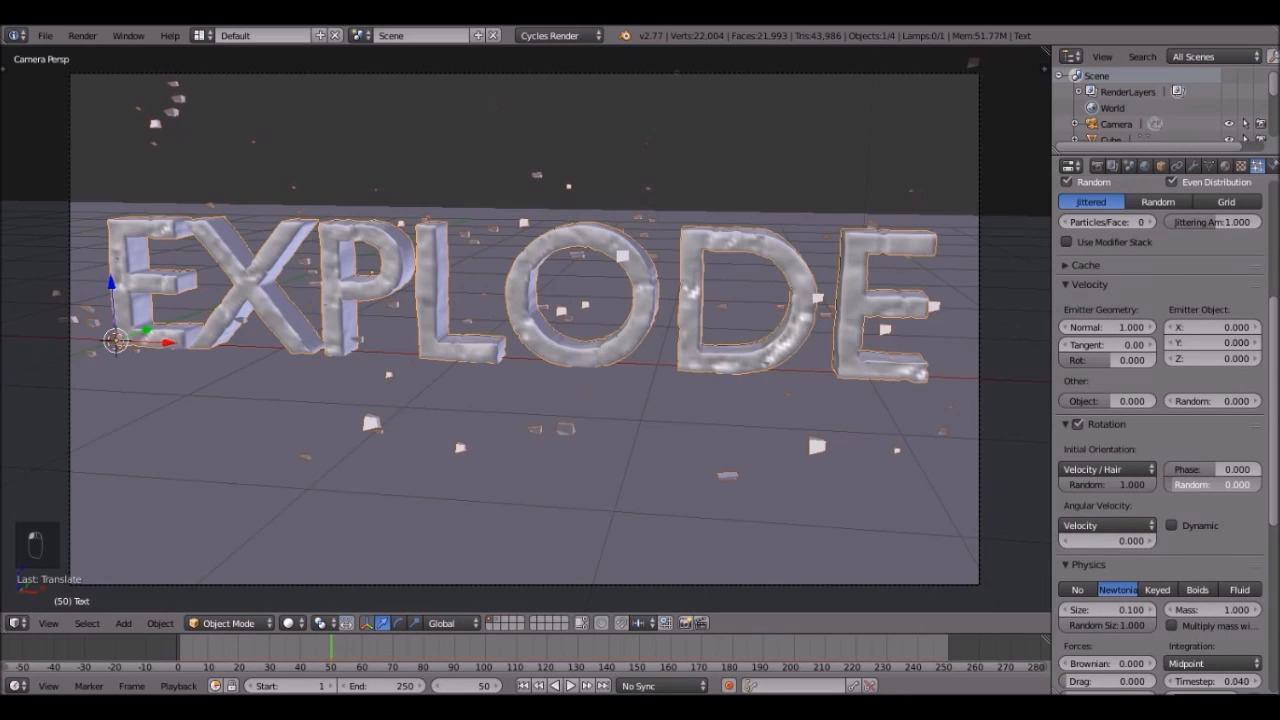
# - Replay the animation from the first frame to about frame 54, preview that frame in rendered shading, and return to solid shading
pyautogui.click(522, 686)
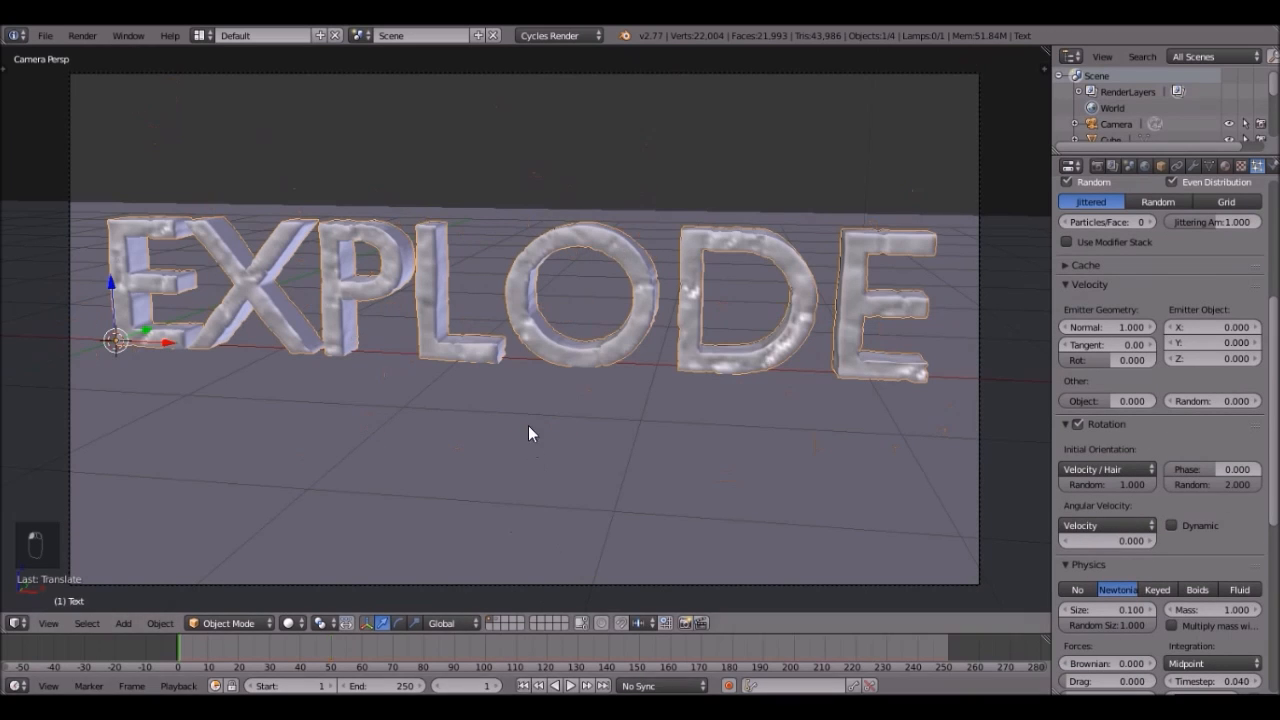
pyautogui.hotkey('alt', 'a')
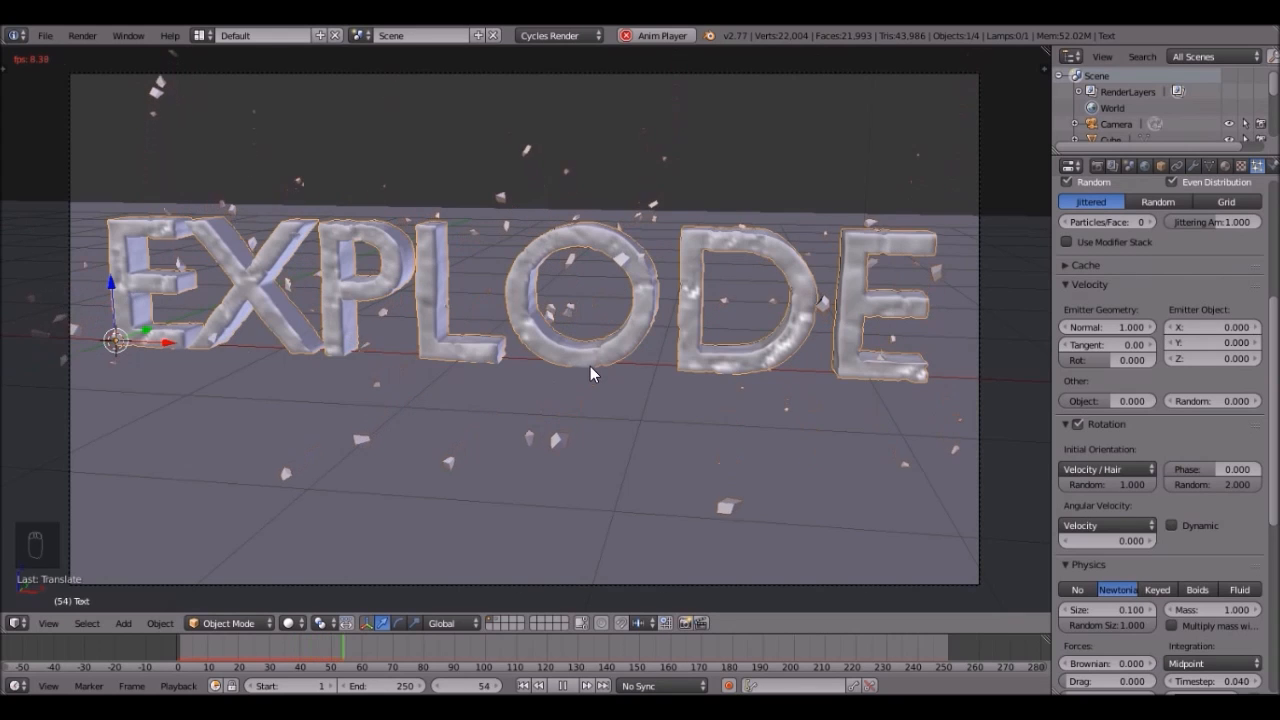
pyautogui.hotkey('alt', 'a')
pyautogui.hotkey('shift', 'z')
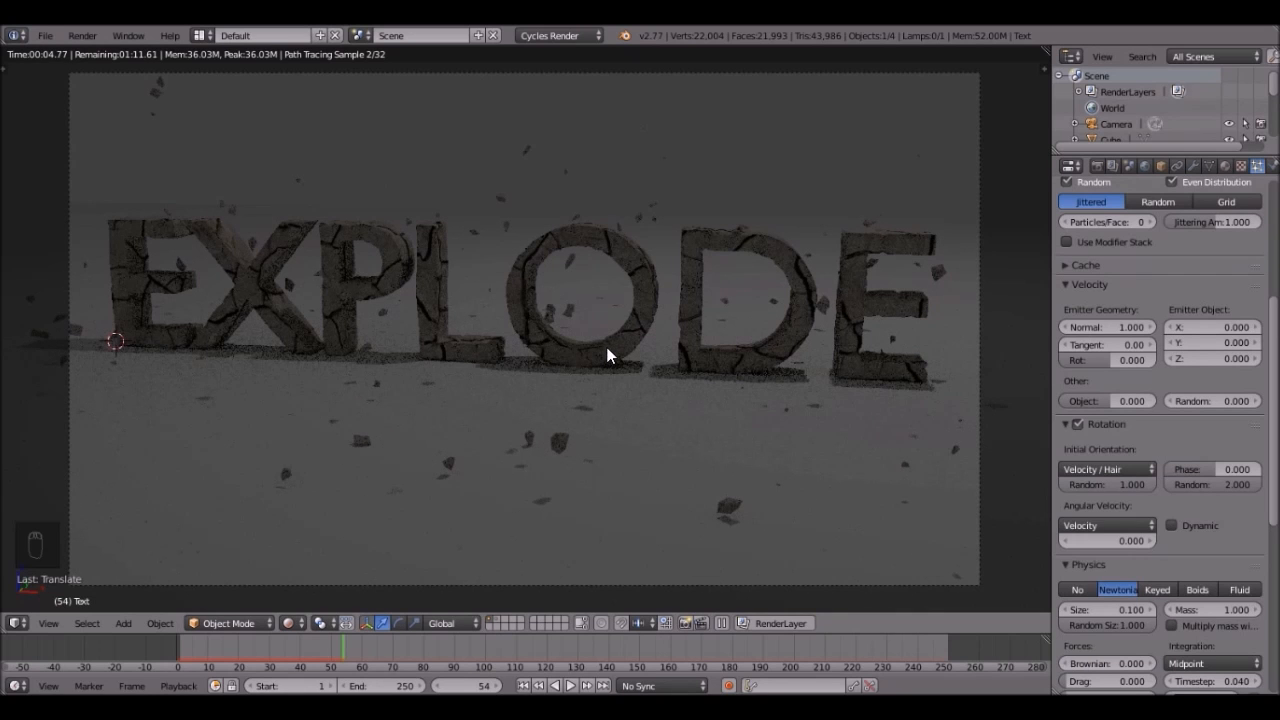
pyautogui.press('z')
pyautogui.press('z')
pyautogui.press('z')
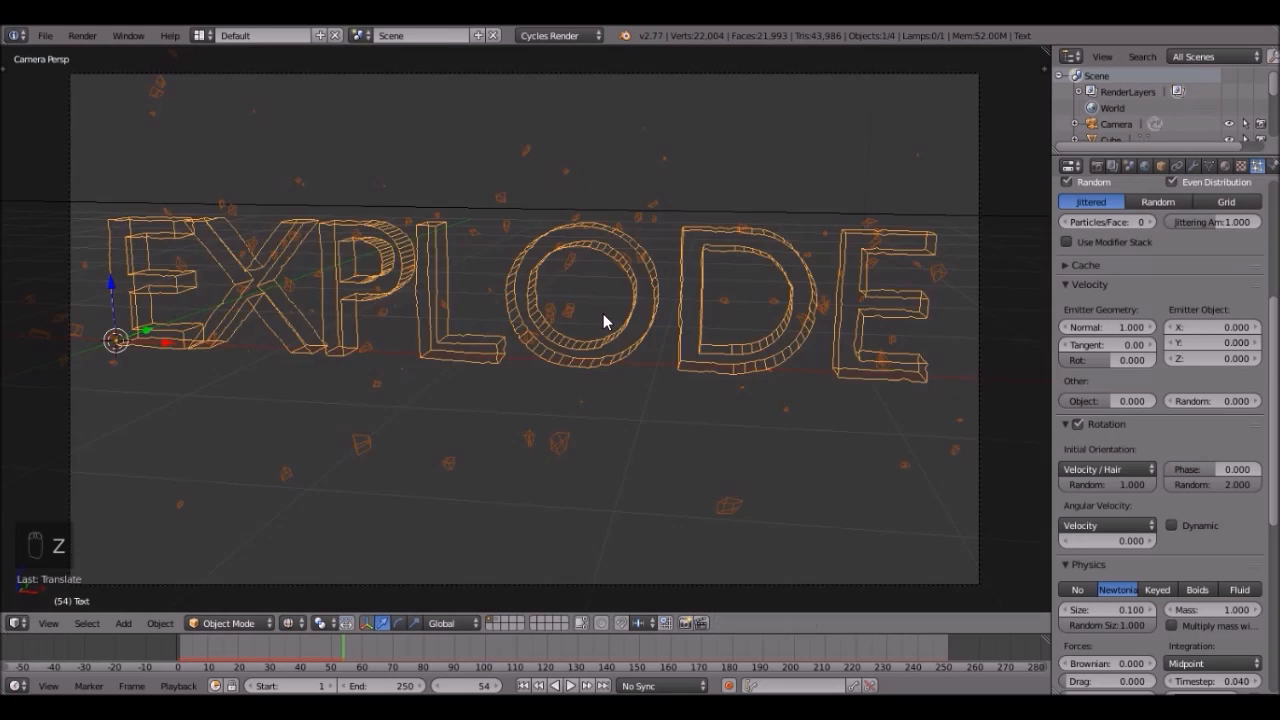
# - Set the particles' Normal emitter velocity to 2.000
pyautogui.scroll(-3, 610, 326)
pyautogui.scroll(2, 1139, 349)
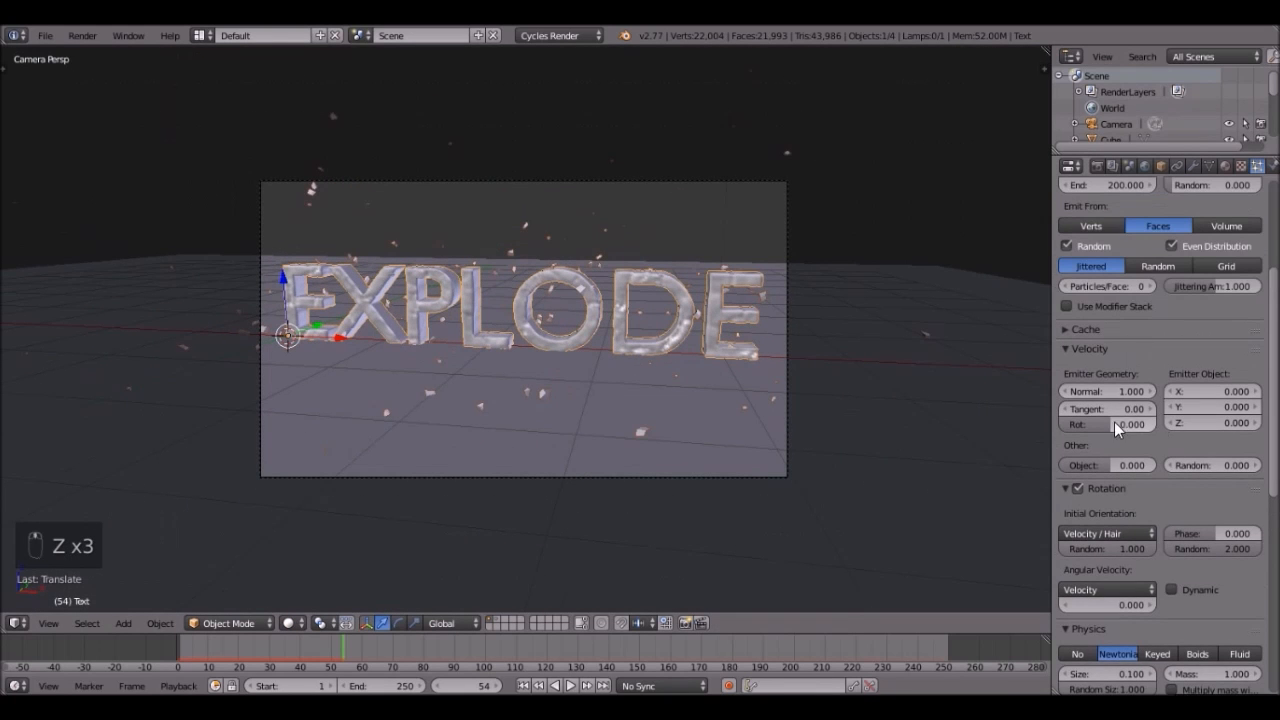
pyautogui.click(1092, 390)
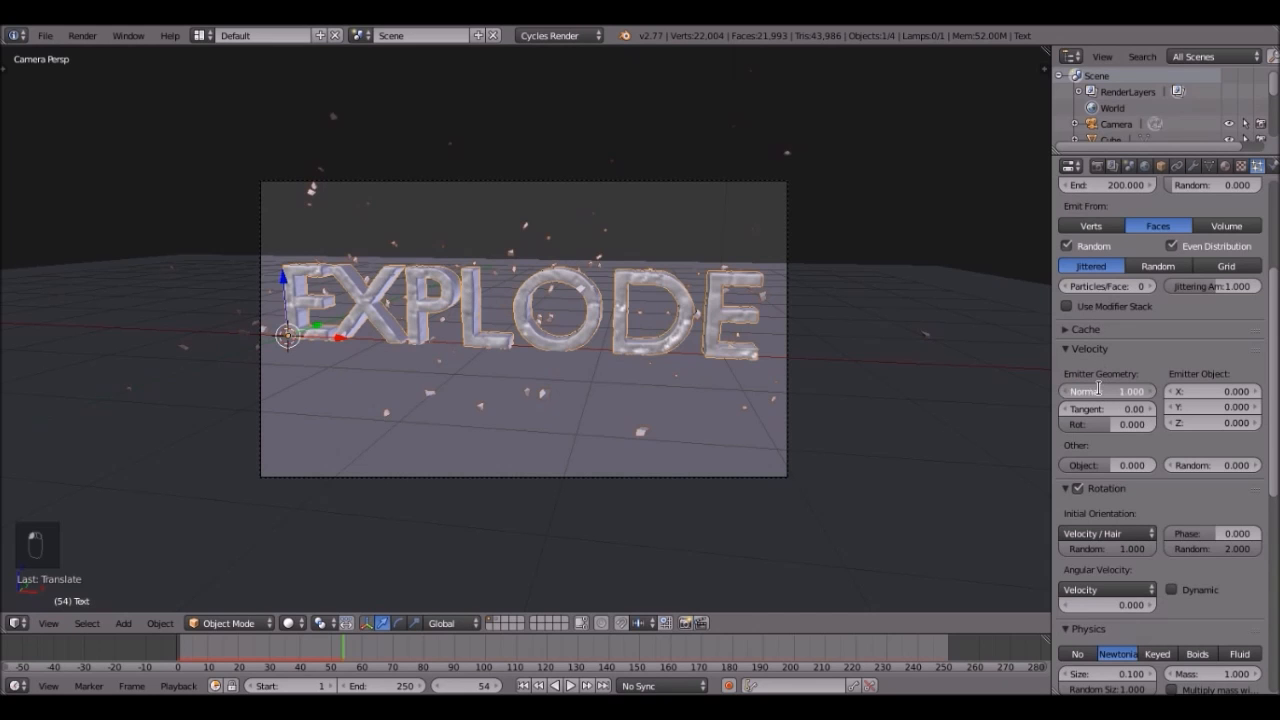
pyautogui.click(1100, 391)
pyautogui.write('2')
pyautogui.press('Return')
pyautogui.scroll(2, 740, 390)
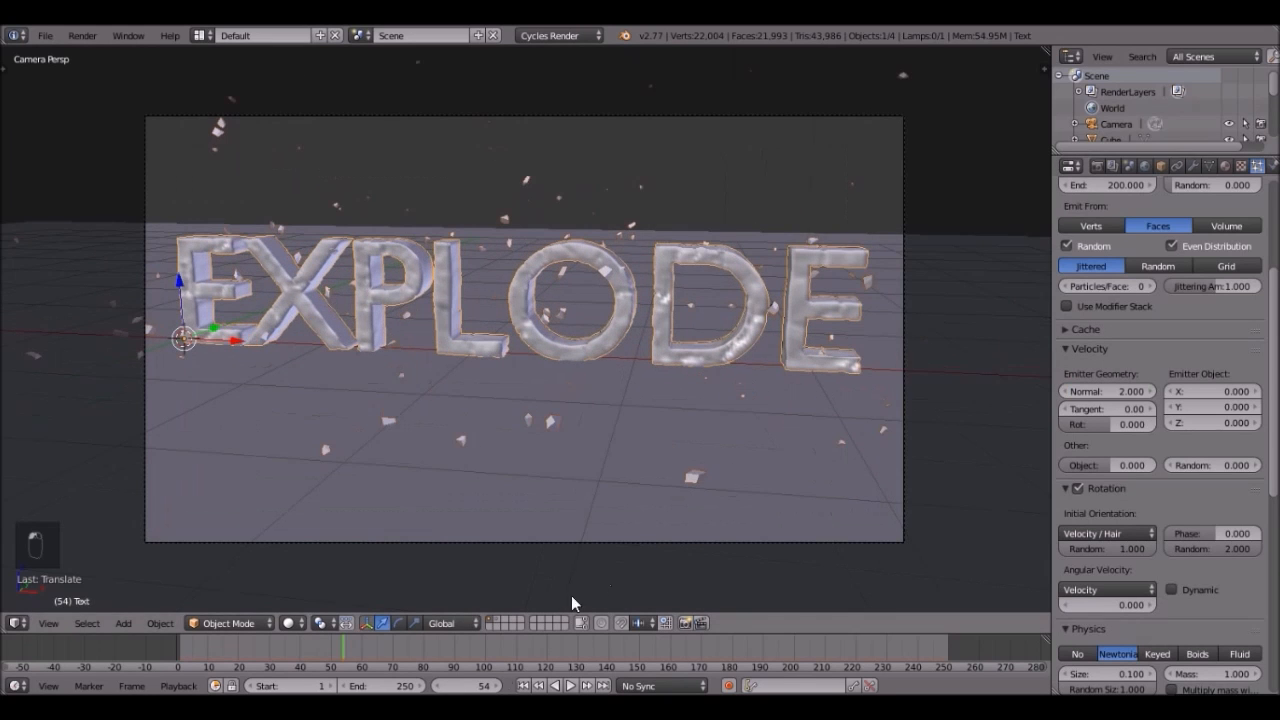
# - Replay the animation from the first frame to about frame 37 to check the faster fragments
pyautogui.click(523, 685)
pyautogui.hotkey('alt', 'a')
pyautogui.scroll(1, 593, 410)
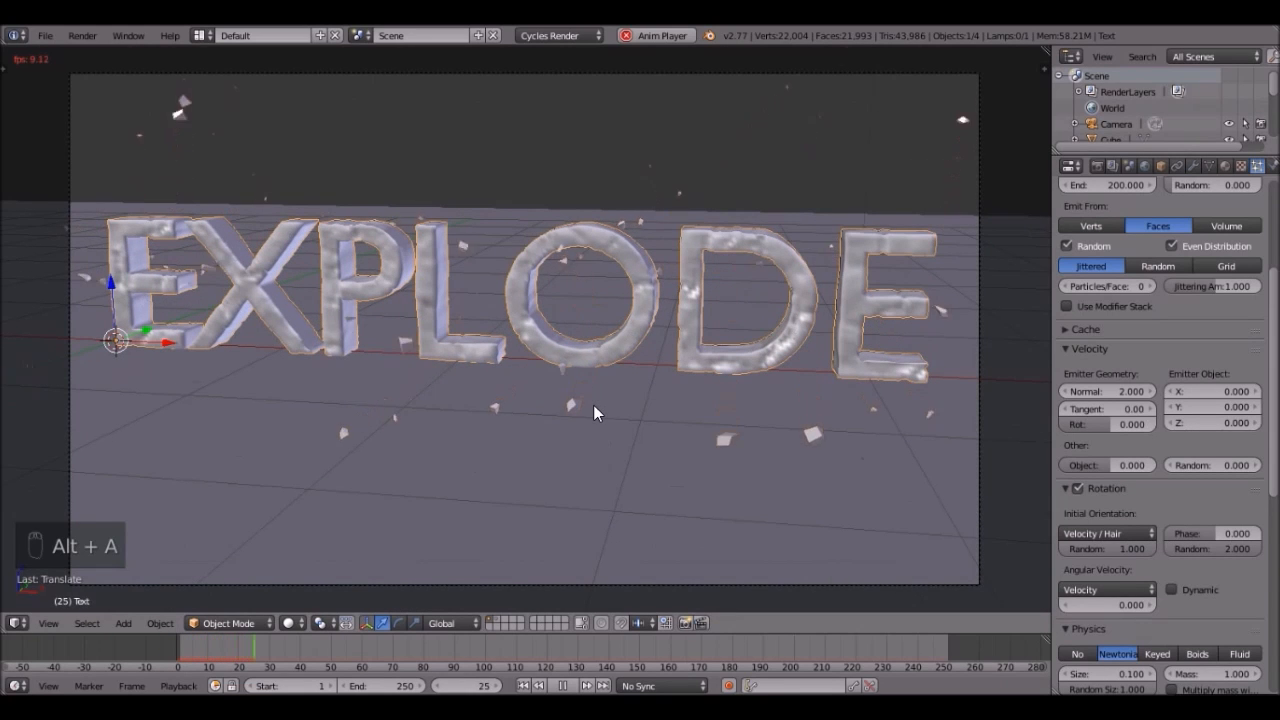
pyautogui.hotkey('alt', 'a')
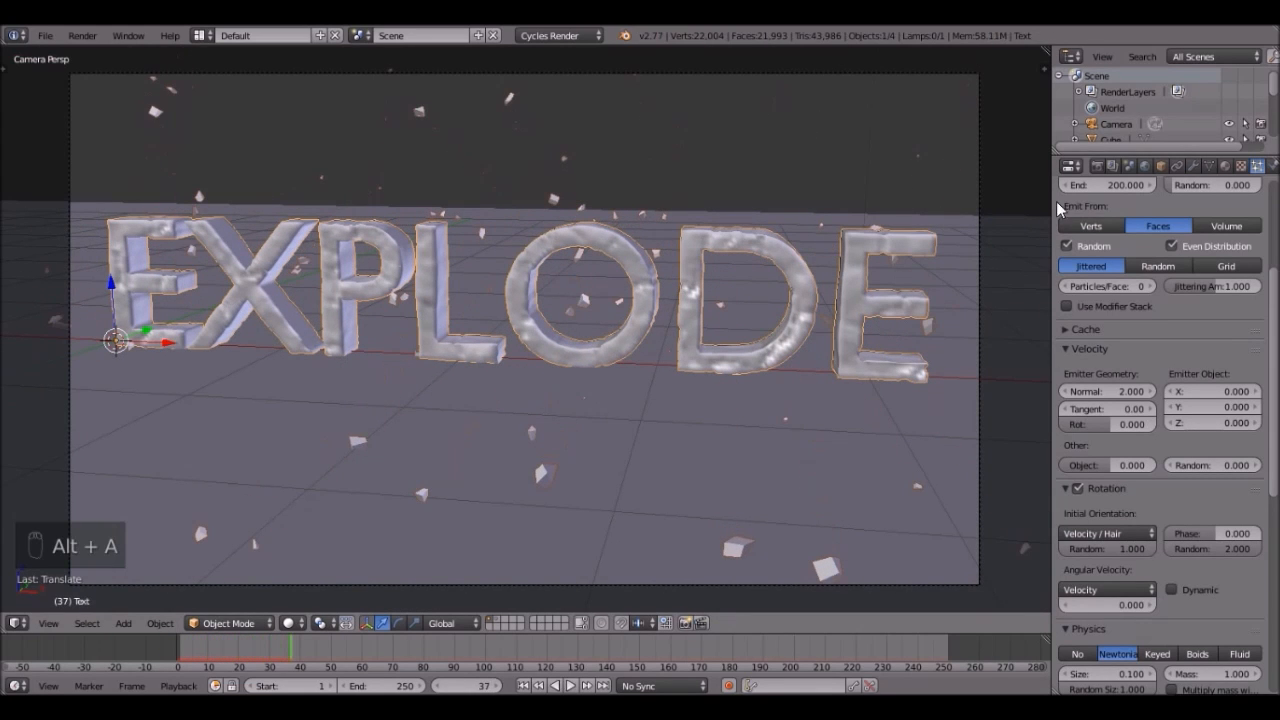
# - Bring up the render settings and look over the Dimensions and Output options
pyautogui.click(1103, 166)
pyautogui.scroll(-2, 1150, 370)
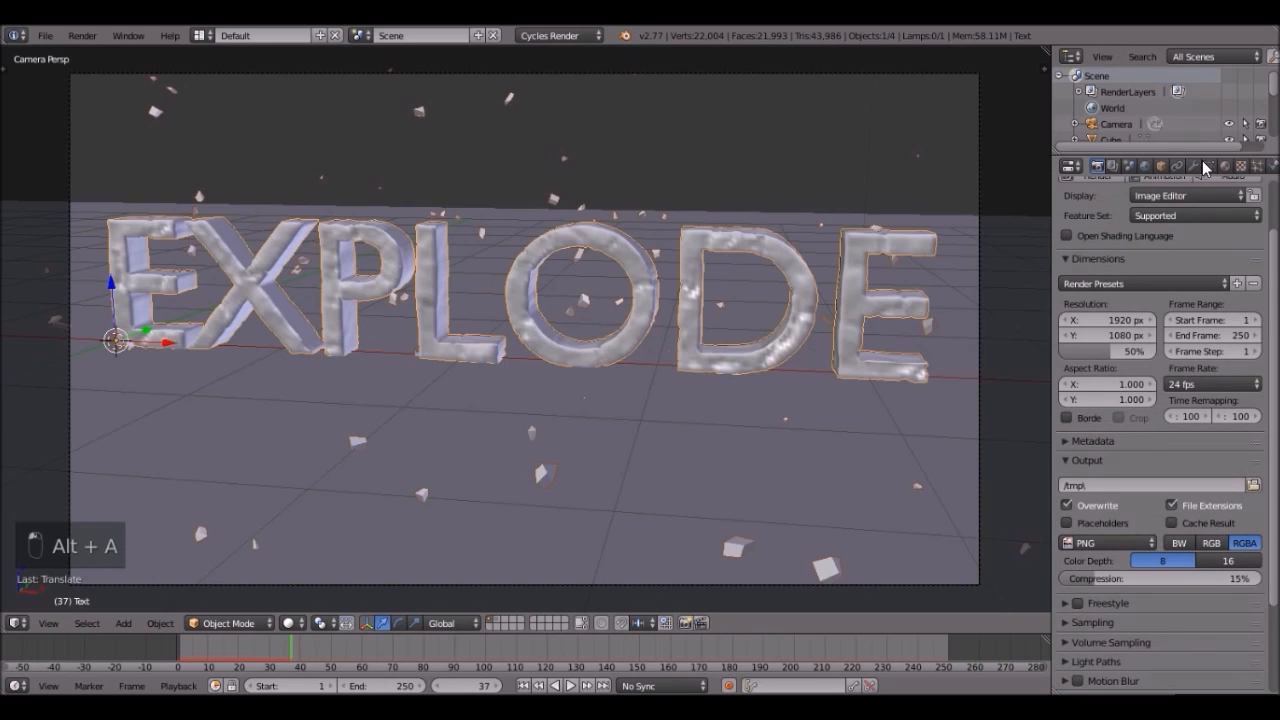
pyautogui.scroll(-2, 690, 298)
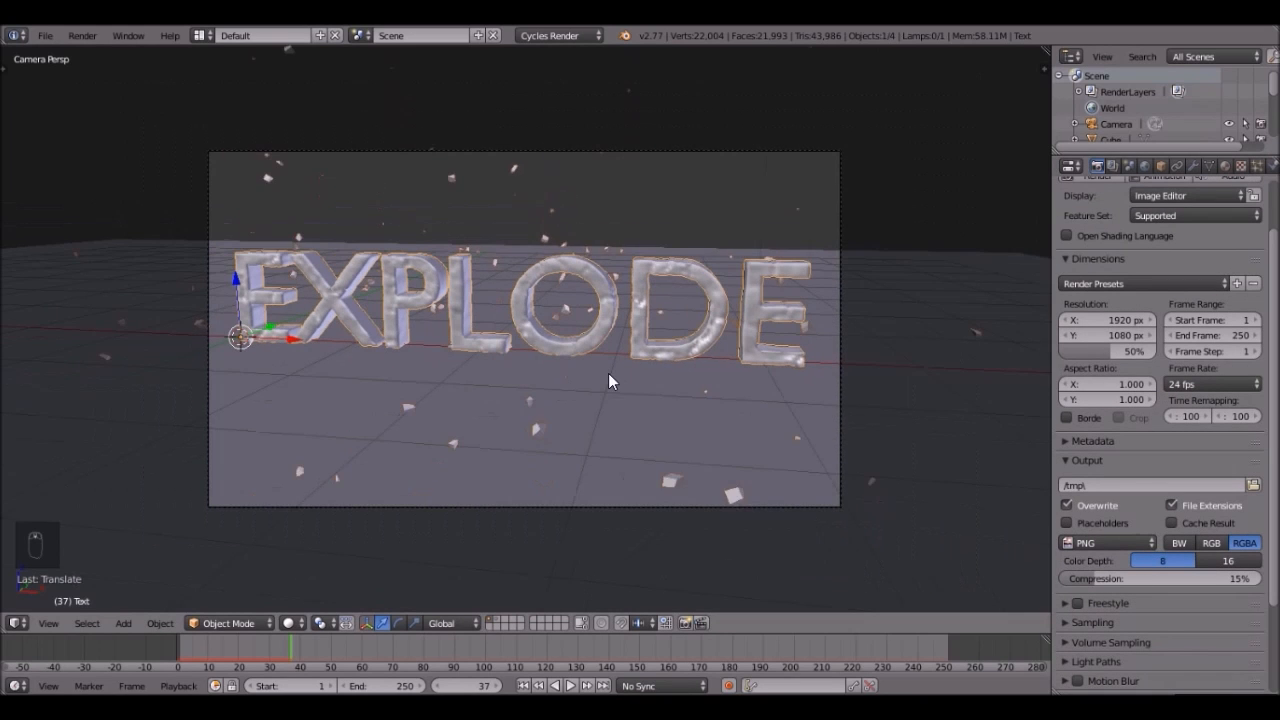
# - Replay the animation to about frame 43 to check the flying fragments in the camera view
pyautogui.hotkey('alt', 'a')
pyautogui.hotkey('alt', 'a')
pyautogui.scroll(1, 616, 379)
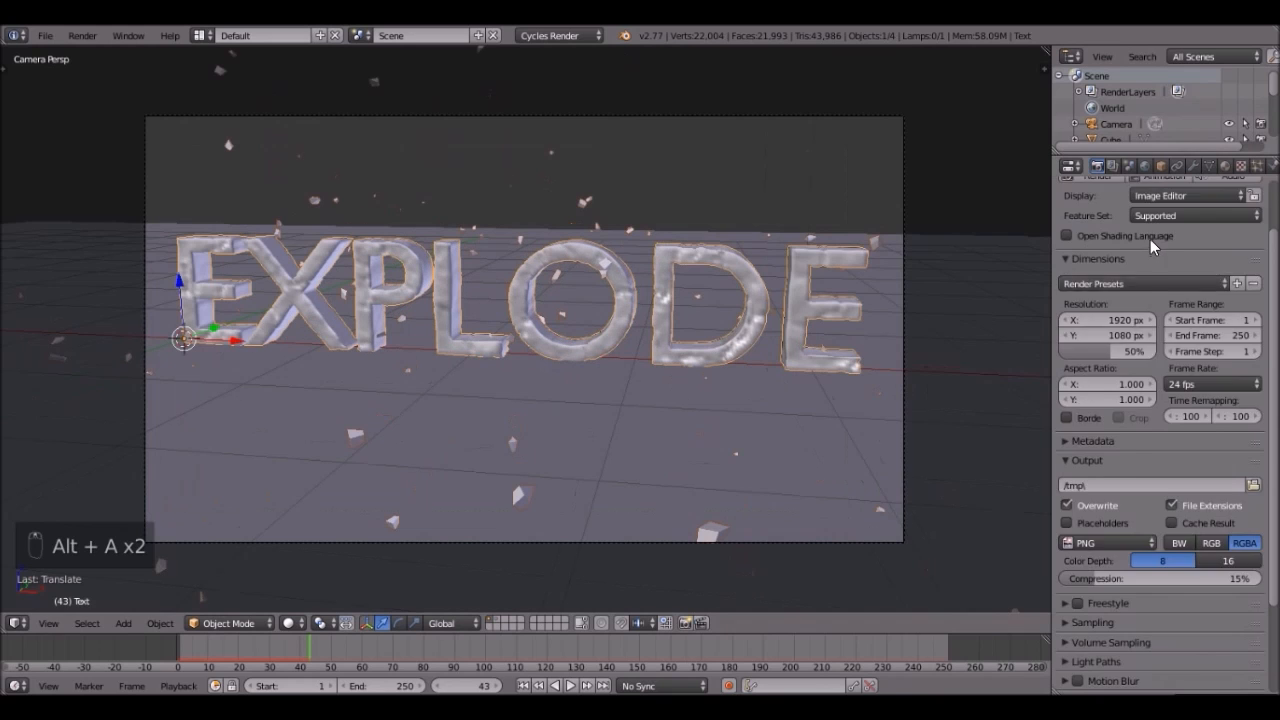
pyautogui.scroll(2, 1152, 247)
# - Focus the camera's depth of field on the Text object and set its aperture type to F-stop
pyautogui.rightClick(903, 210)
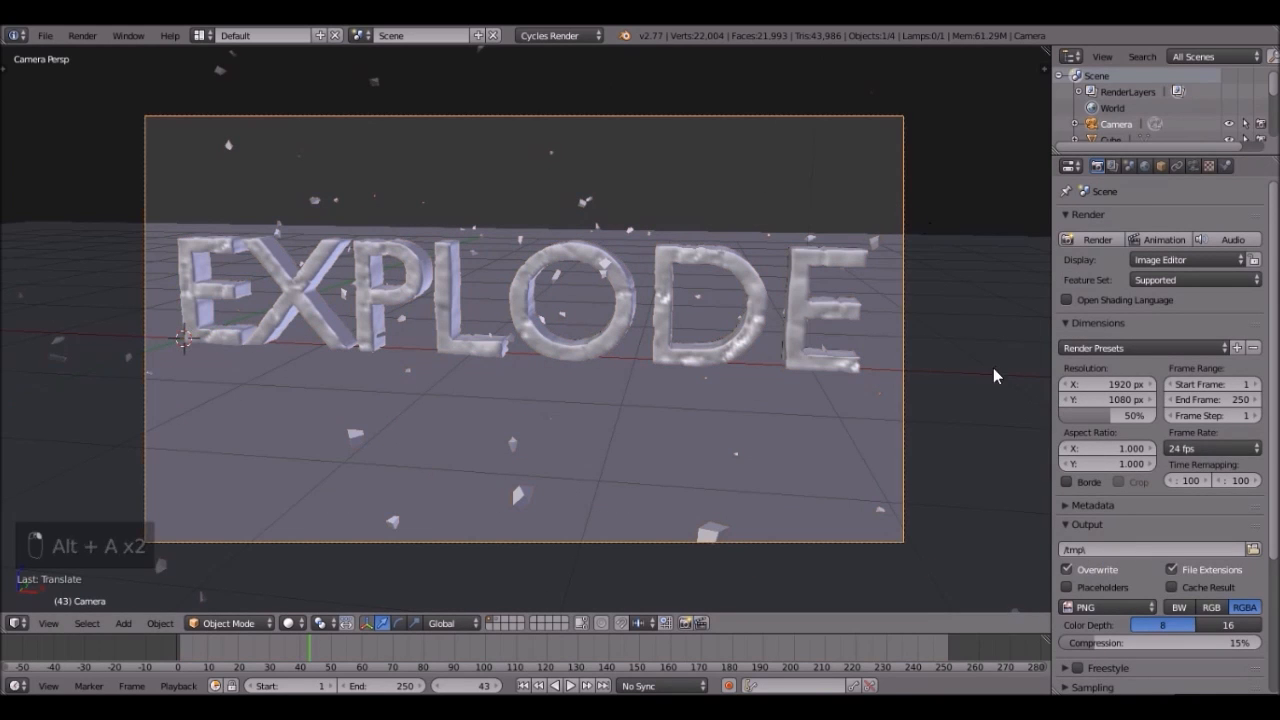
pyautogui.click(1193, 166)
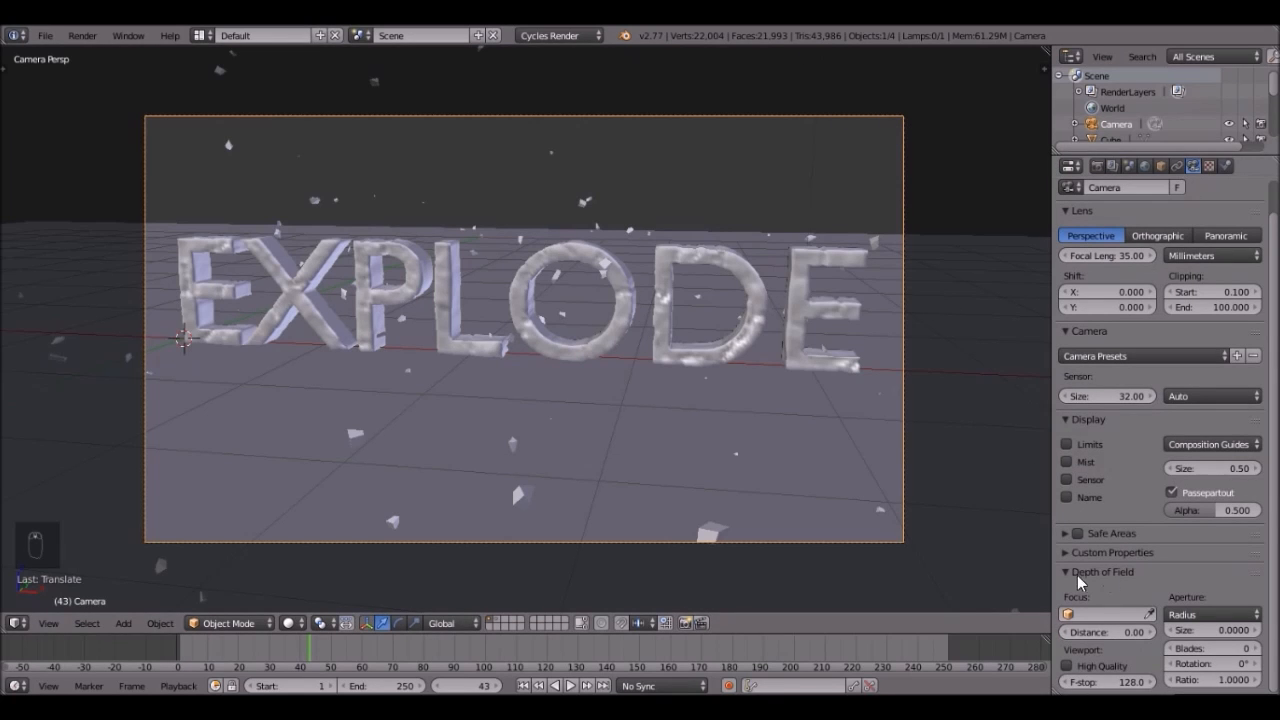
pyautogui.click(1117, 610)
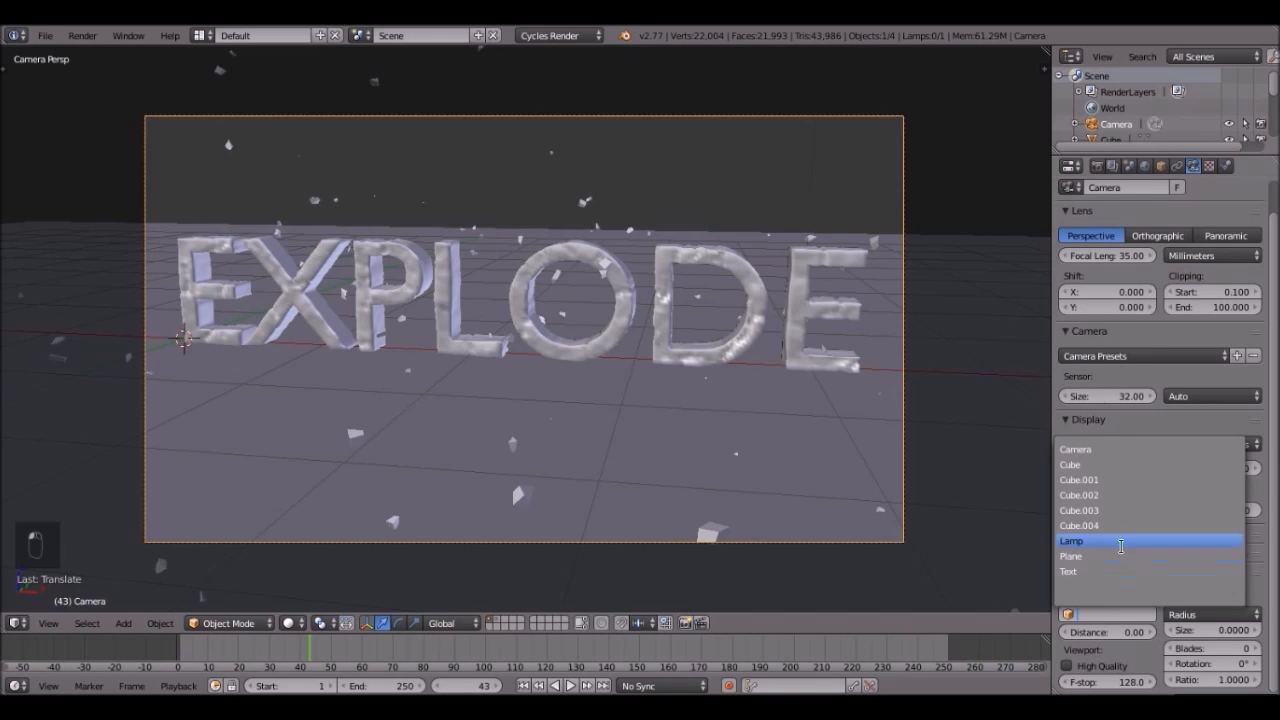
pyautogui.click(1116, 568)
pyautogui.click(1212, 614)
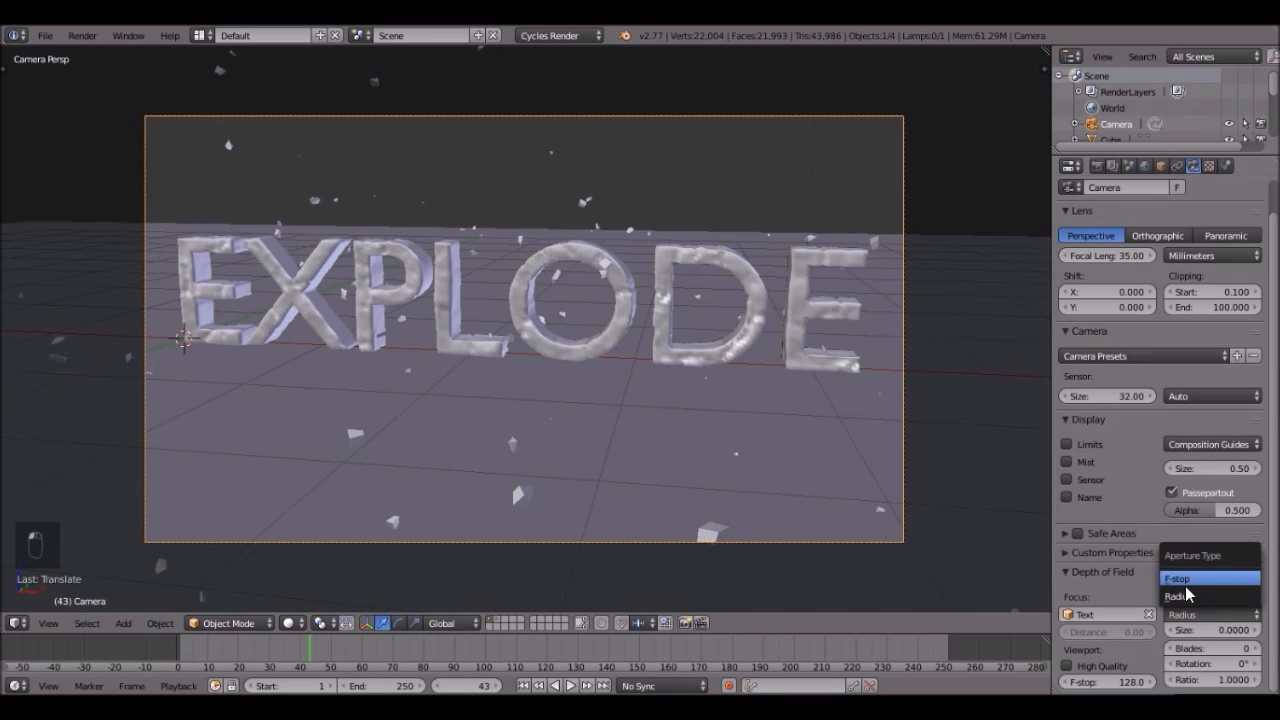
pyautogui.click(1190, 576)
# - Set the camera's aperture f-stop number to 0.1 and preview the blur in rendered shading
pyautogui.click(1212, 630)
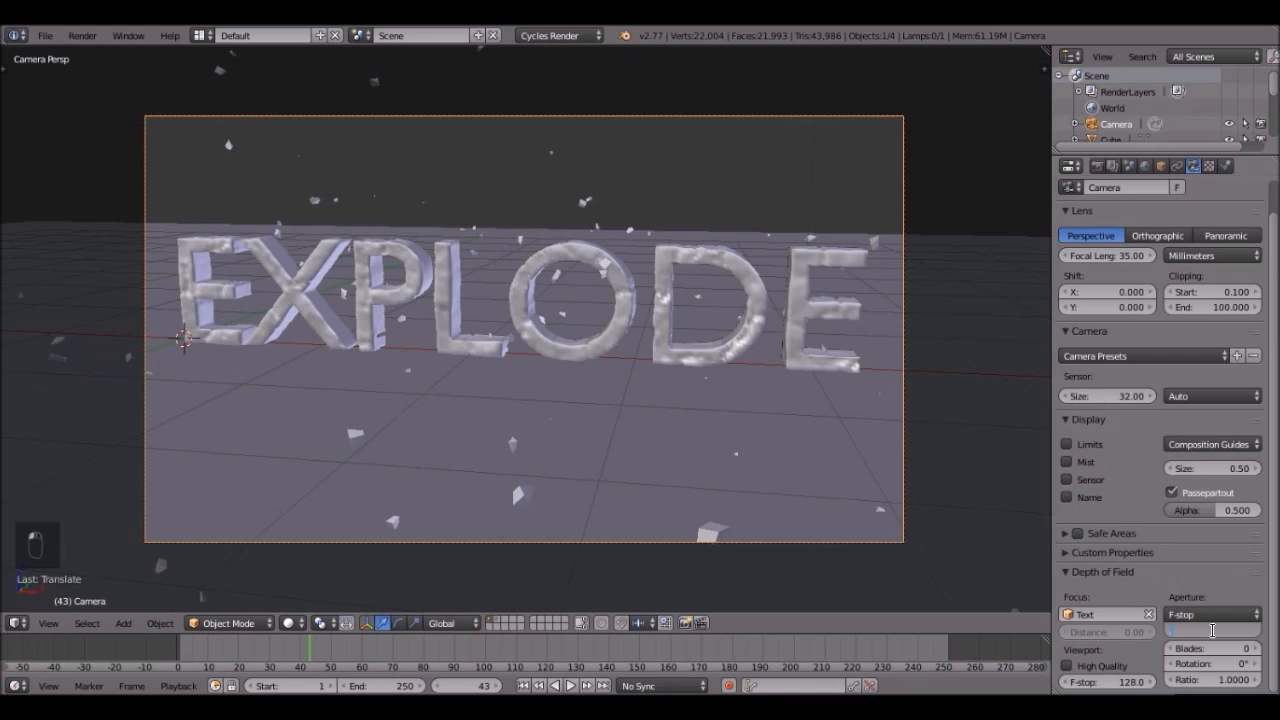
pyautogui.write('0.1')
pyautogui.press('Return')
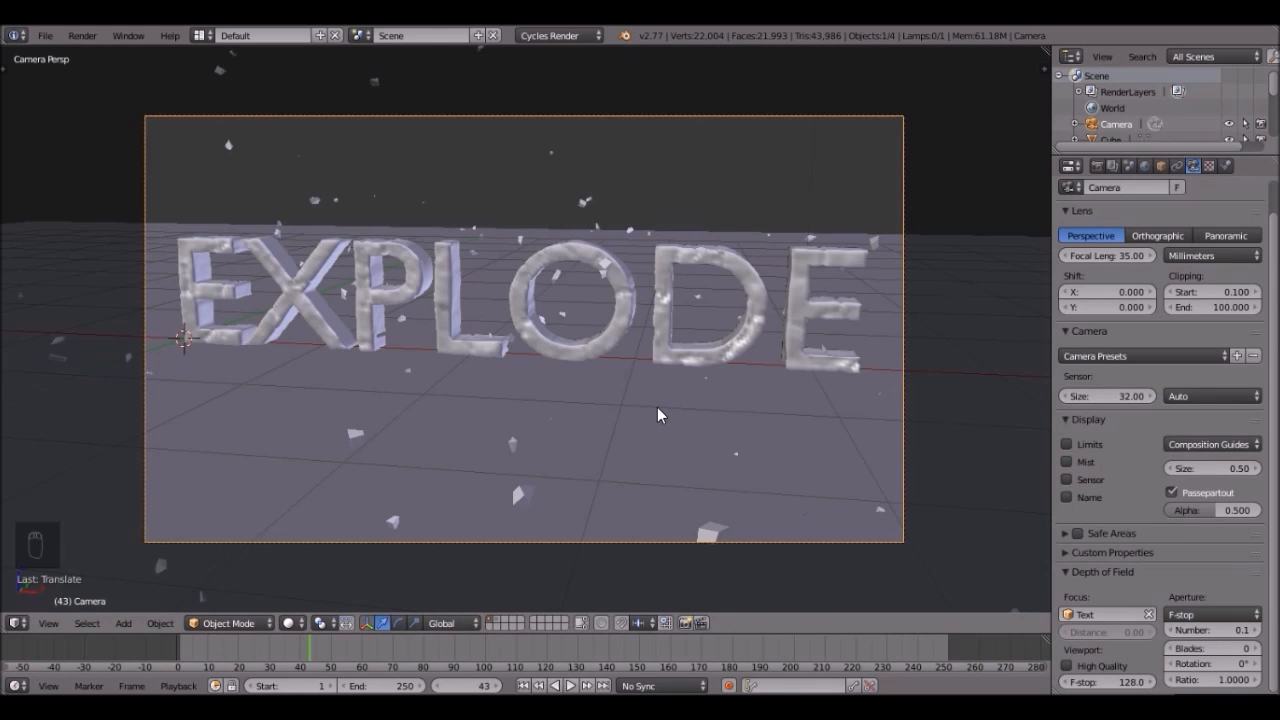
pyautogui.hotkey('shift', 'z')
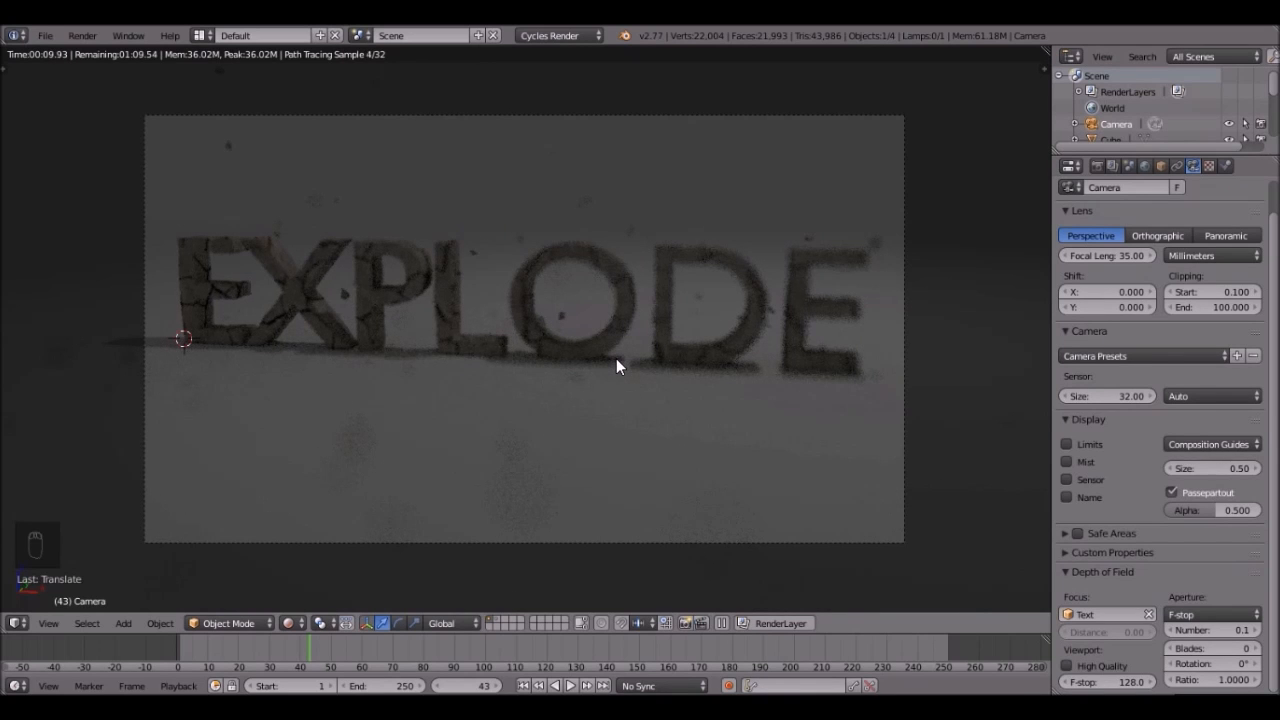
# - Try an aperture f-stop of 0.5 in the rendered preview and settle on 0.6
pyautogui.click(1220, 630)
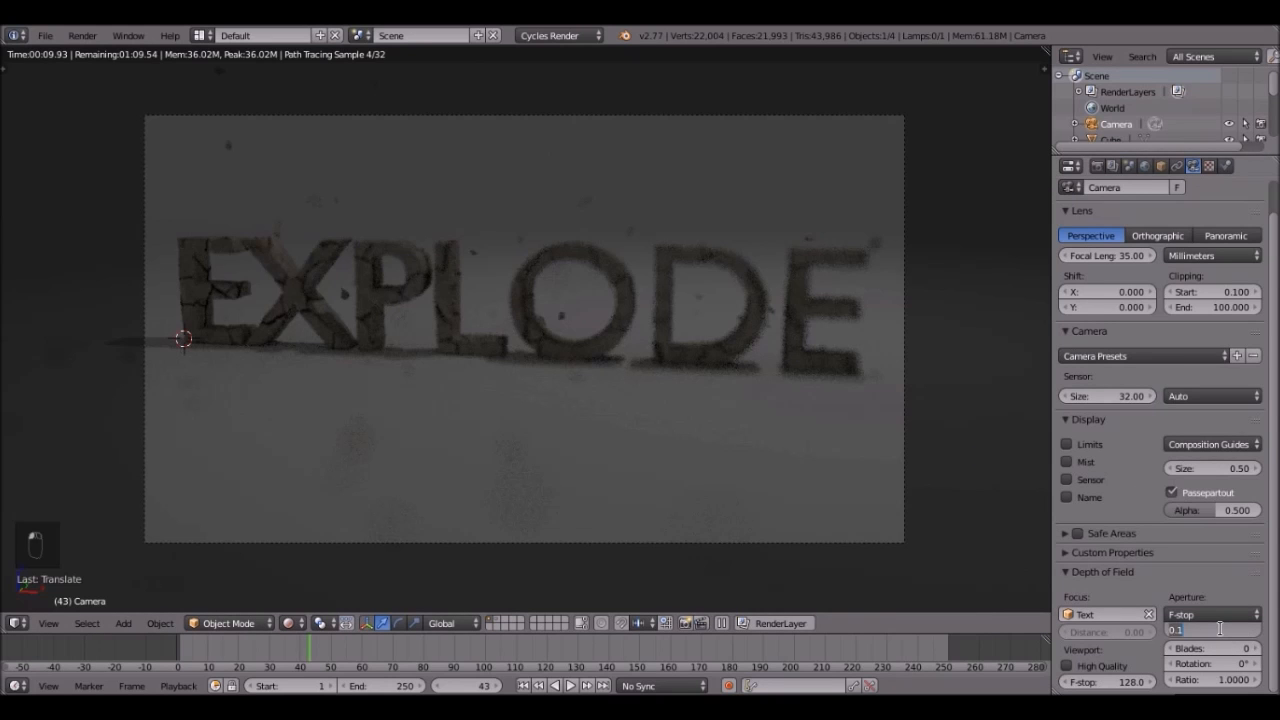
pyautogui.write('0.5')
pyautogui.press('Return')
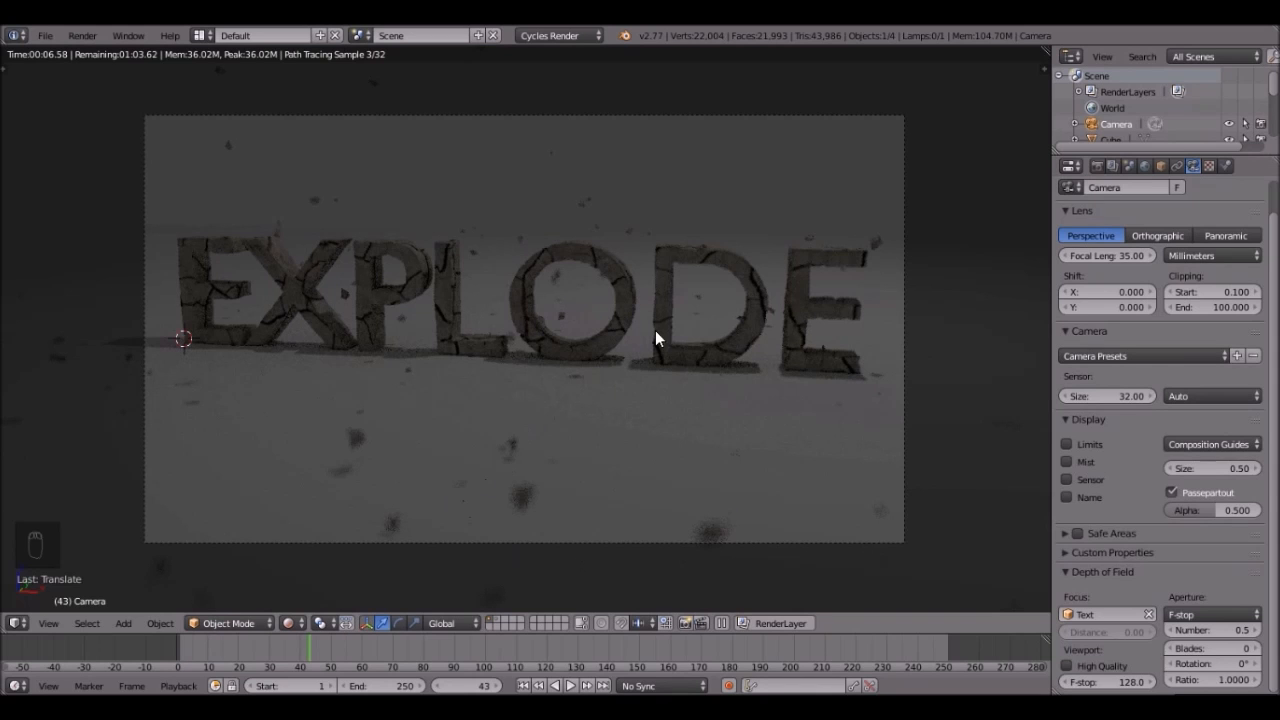
pyautogui.click(1222, 630)
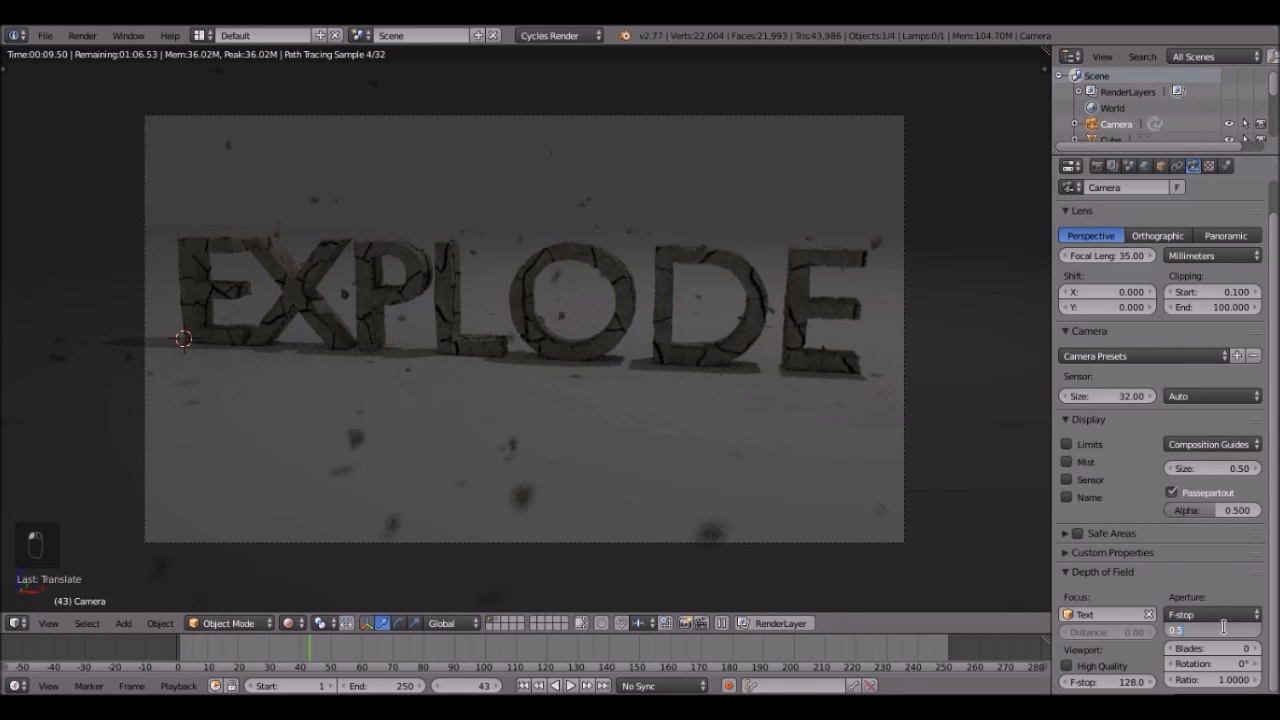
pyautogui.write('0.4')
pyautogui.press('Return')
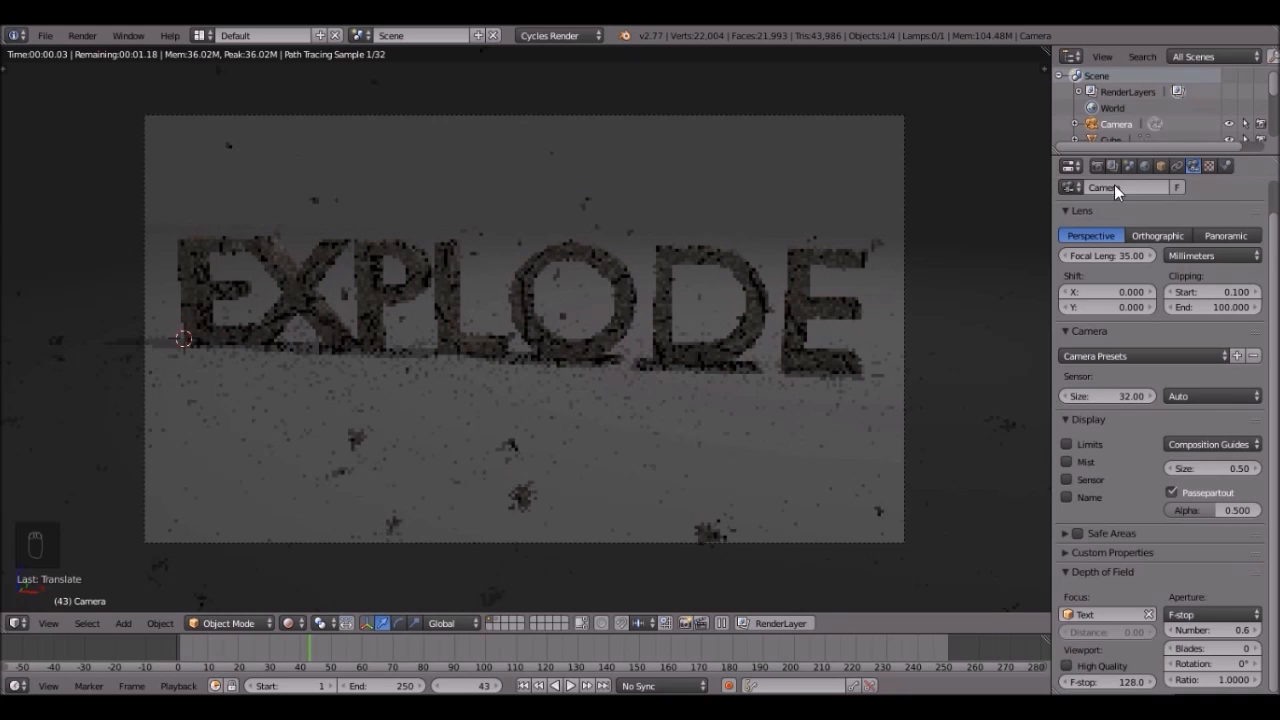
# - Enable Motion Blur for the render, look over its shutter options, and return the view to solid shading
pyautogui.click(1098, 165)
pyautogui.scroll(-5, 1152, 553)
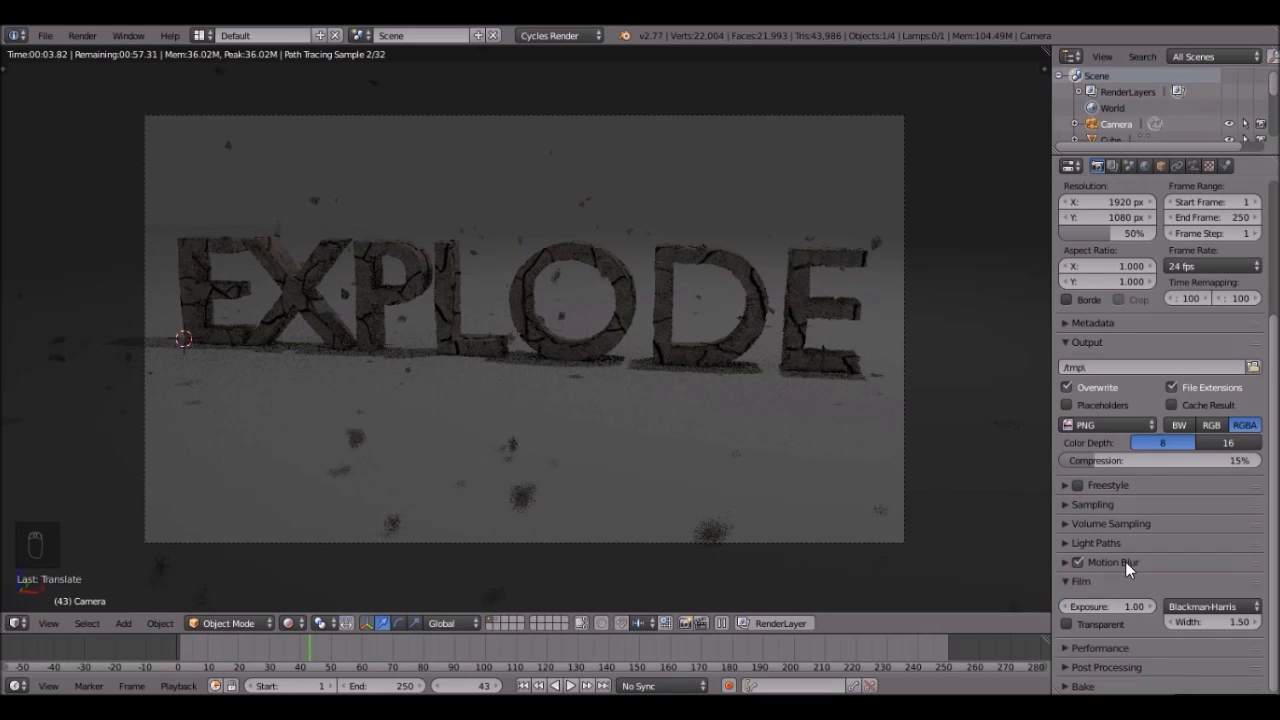
pyautogui.click(1125, 561)
pyautogui.scroll(-4, 1200, 540)
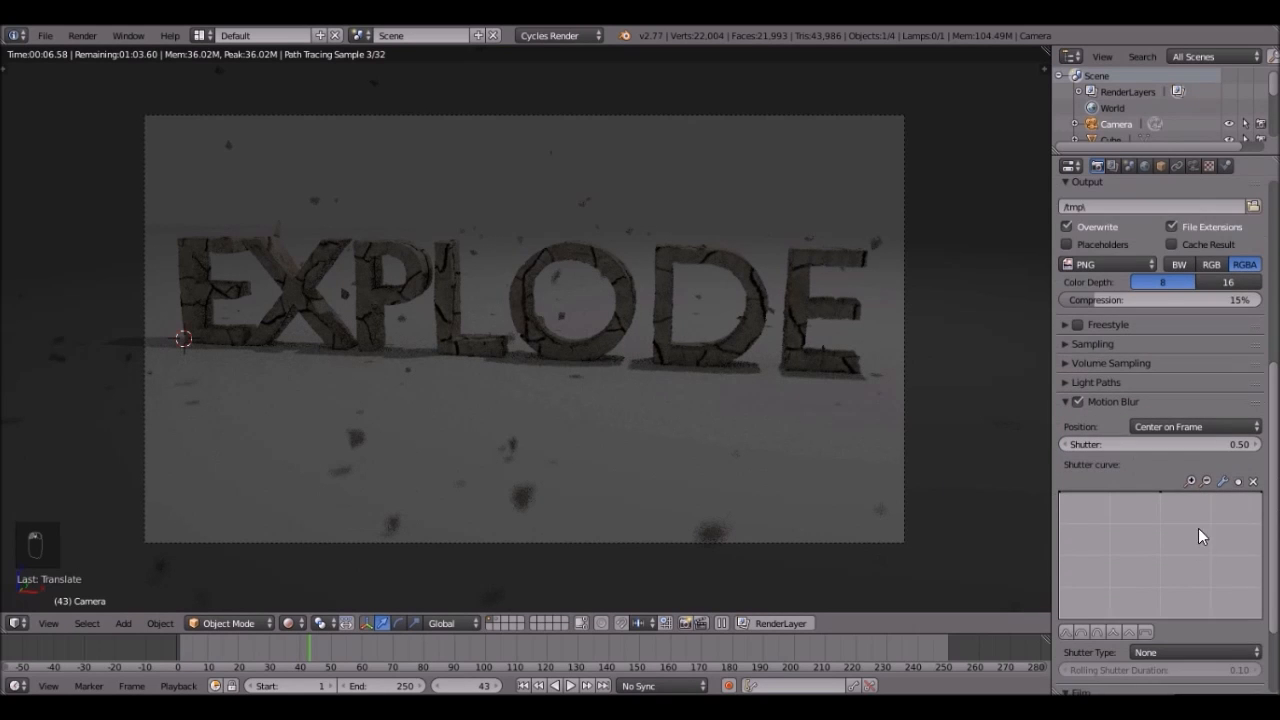
pyautogui.scroll(-2, 1178, 488)
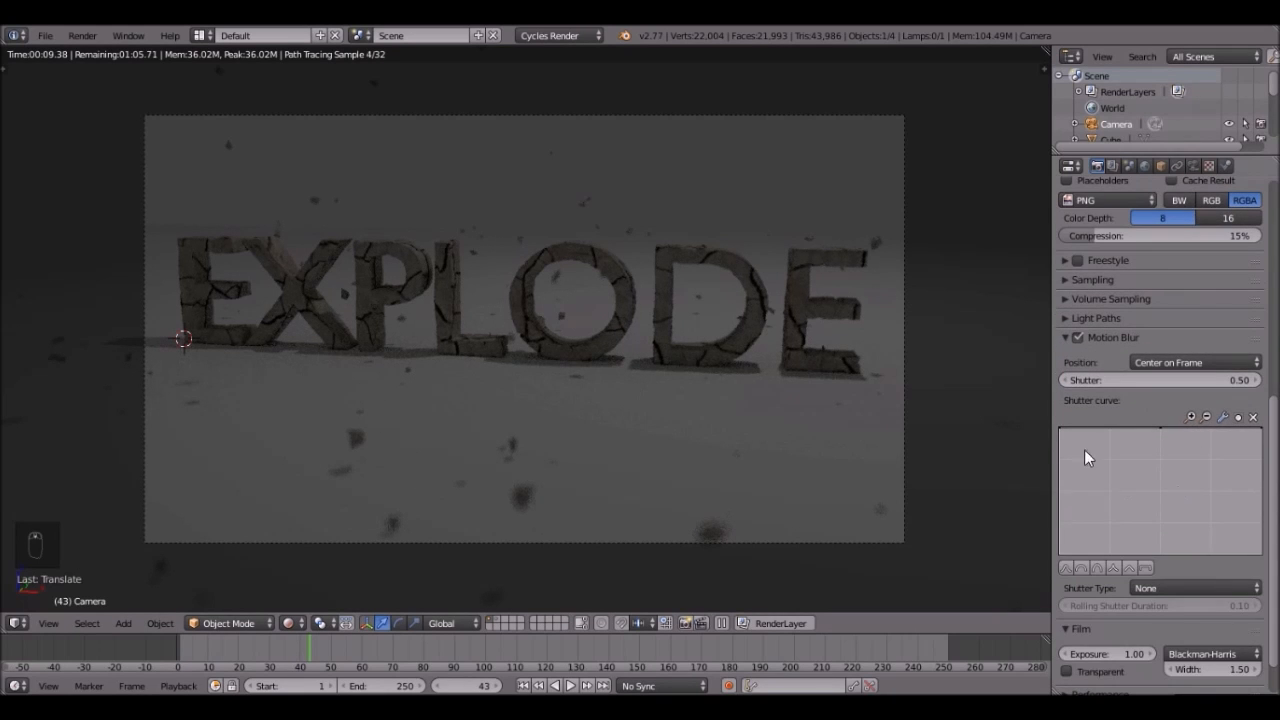
pyautogui.scroll(1, 1110, 380)
pyautogui.click(1109, 369)
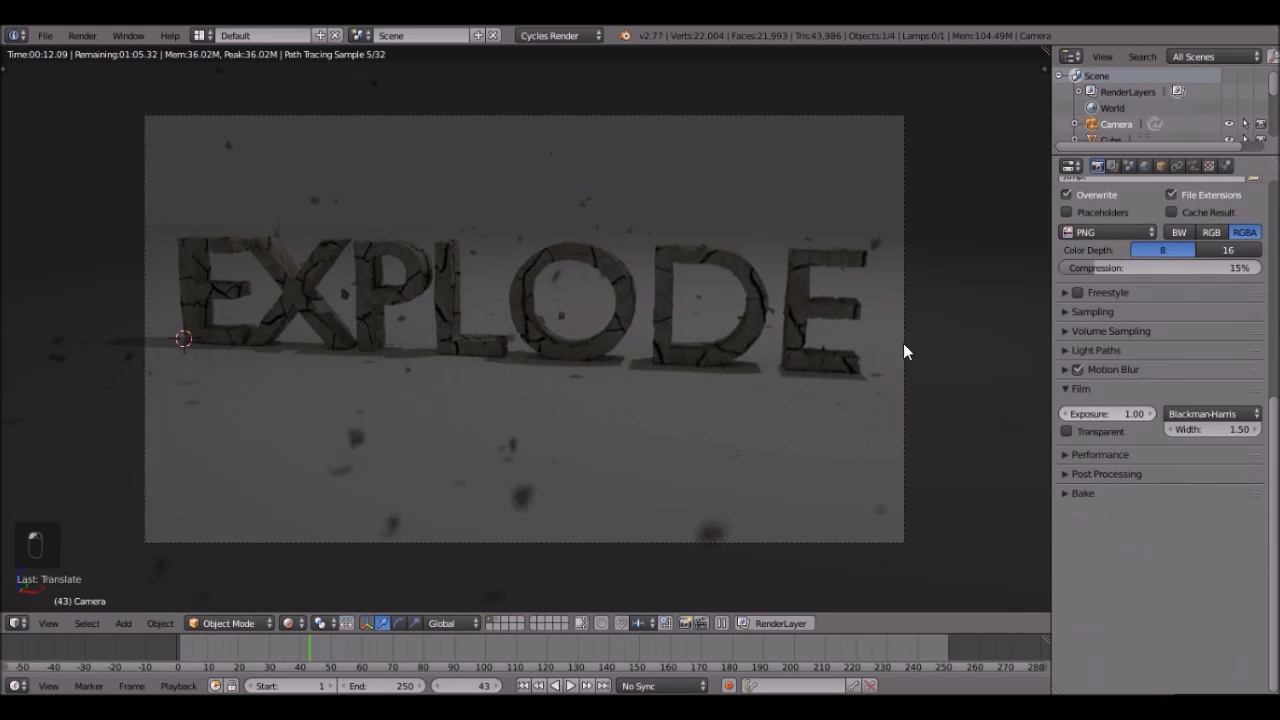
pyautogui.click(1105, 367)
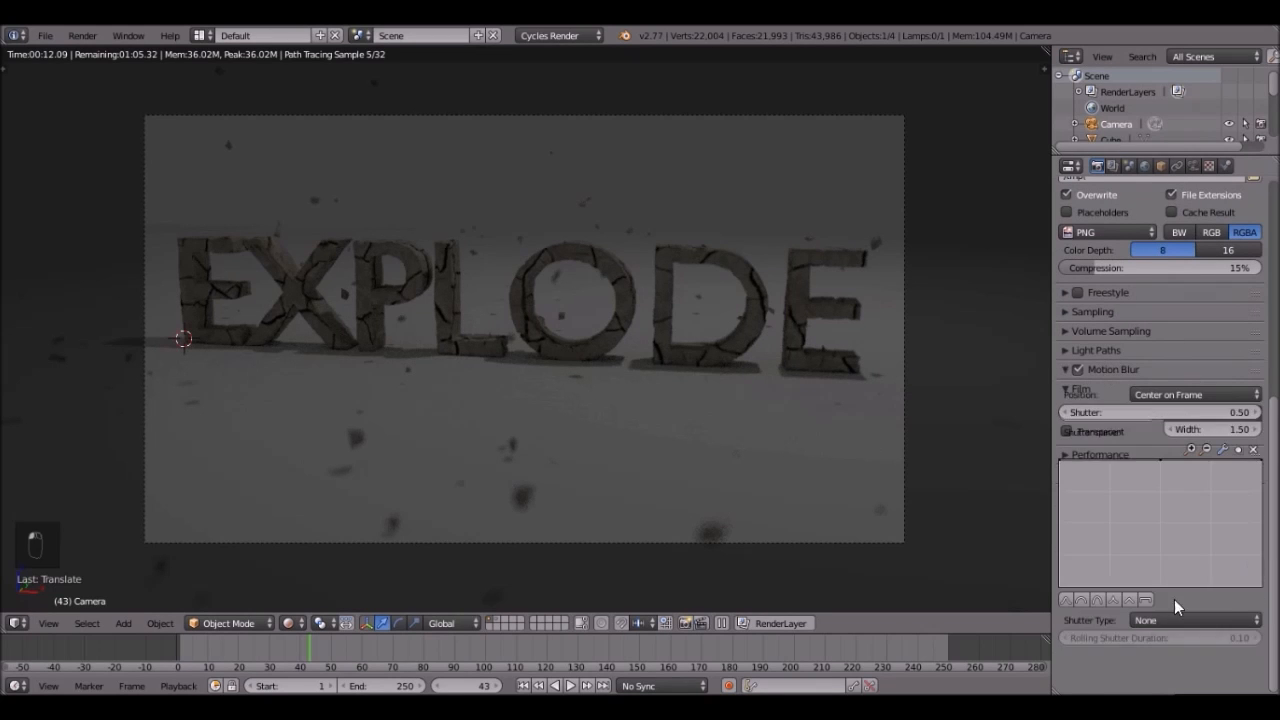
pyautogui.click(1109, 368)
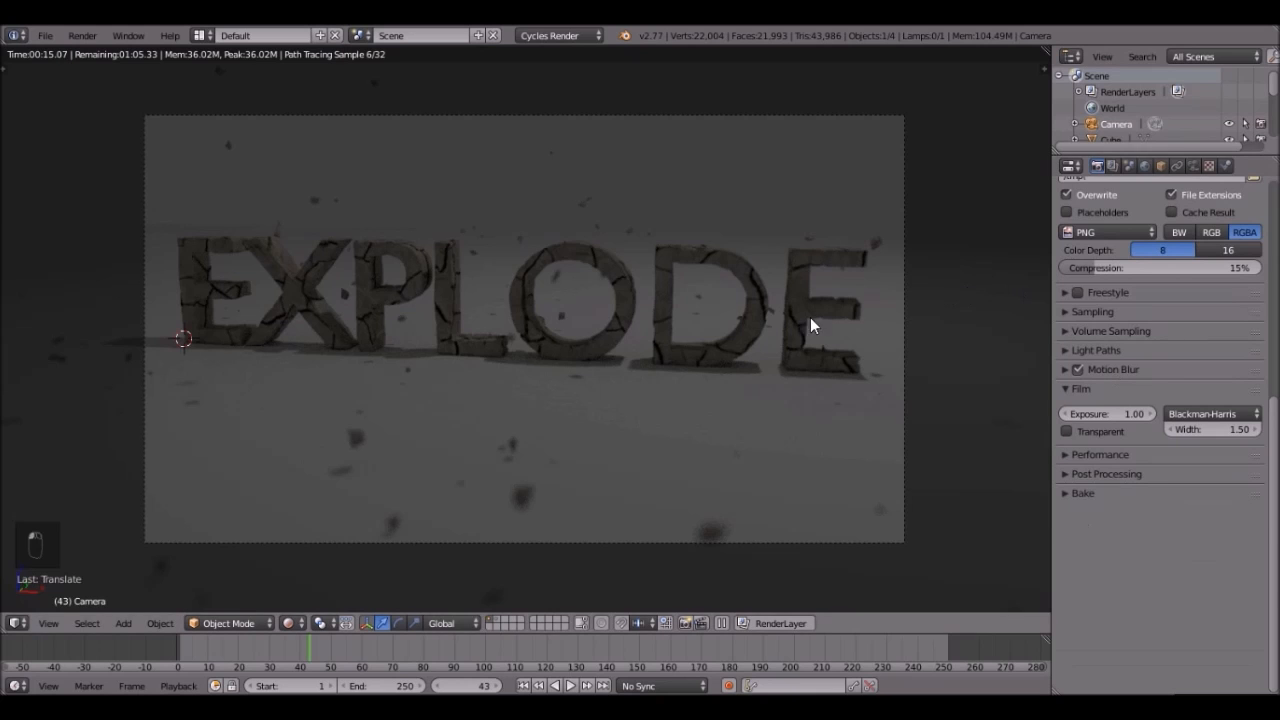
pyautogui.press('z')
pyautogui.press('z')
pyautogui.press('z')
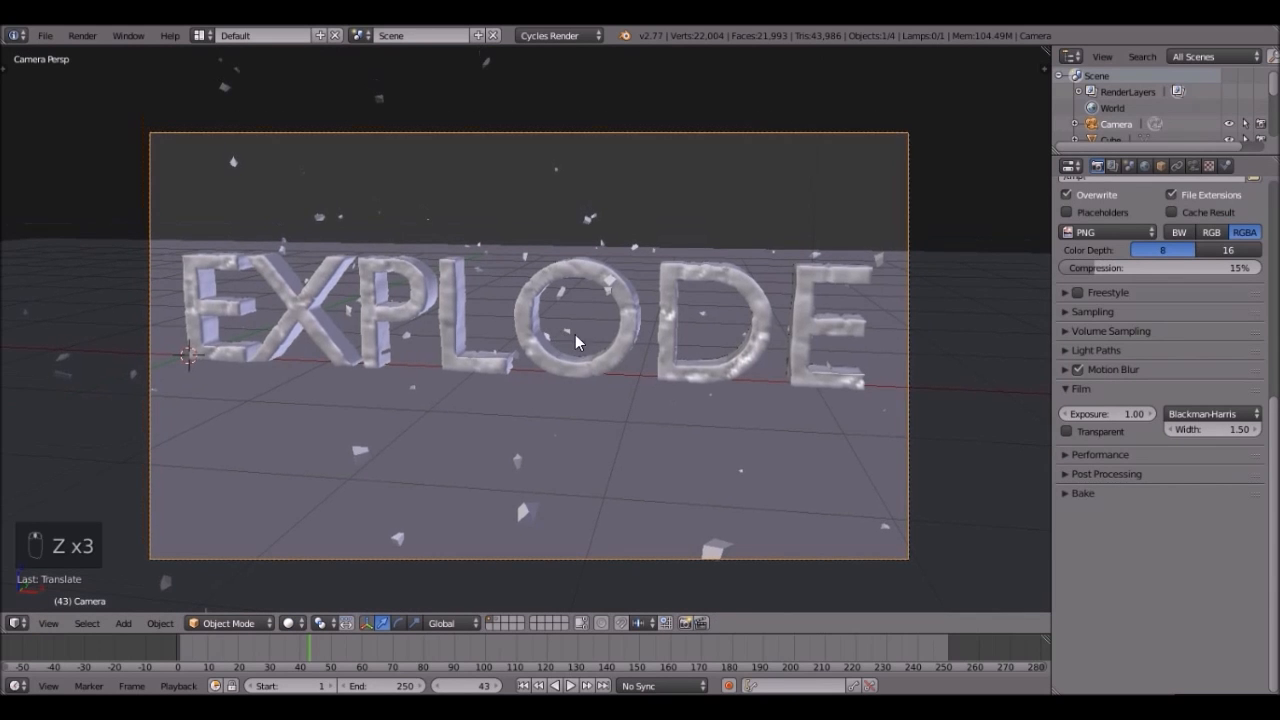
# - Enable nodes on the existing lamp and set its Emission strength to 1000
pyautogui.scroll(-2, 823, 321)
pyautogui.scroll(-6, 750, 180)
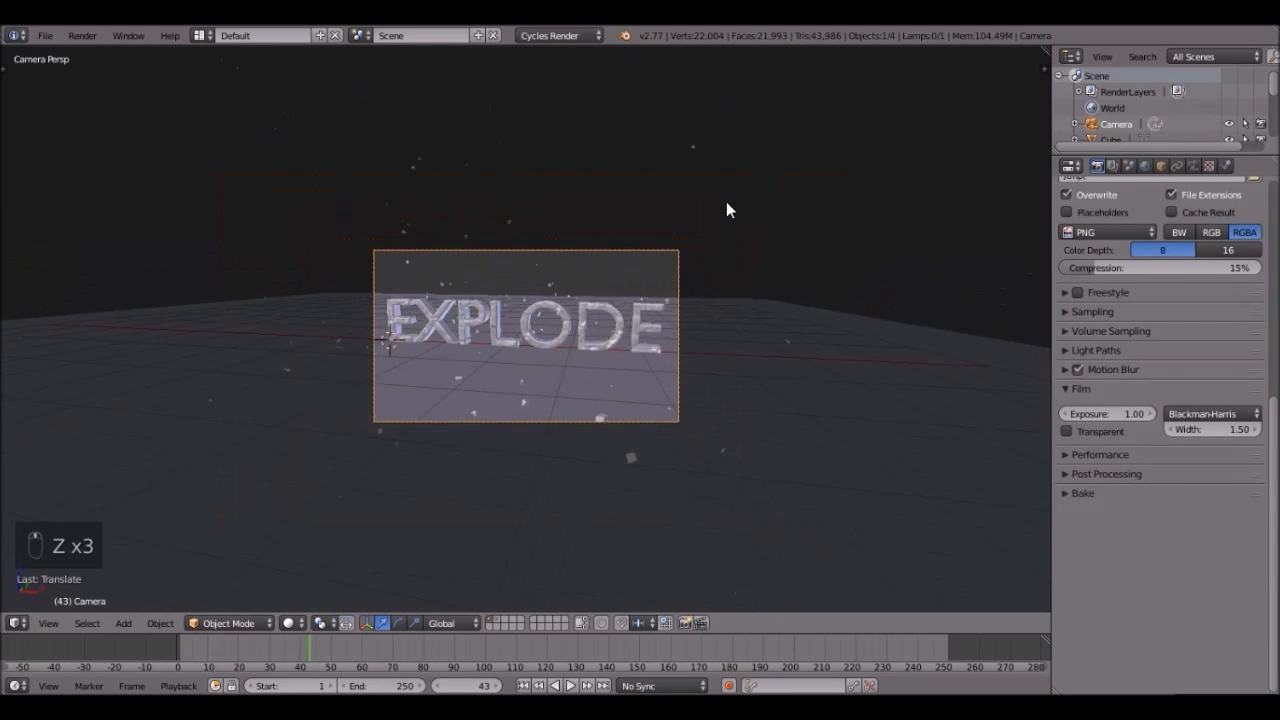
pyautogui.rightClick(605, 90)
pyautogui.press('KP_7')
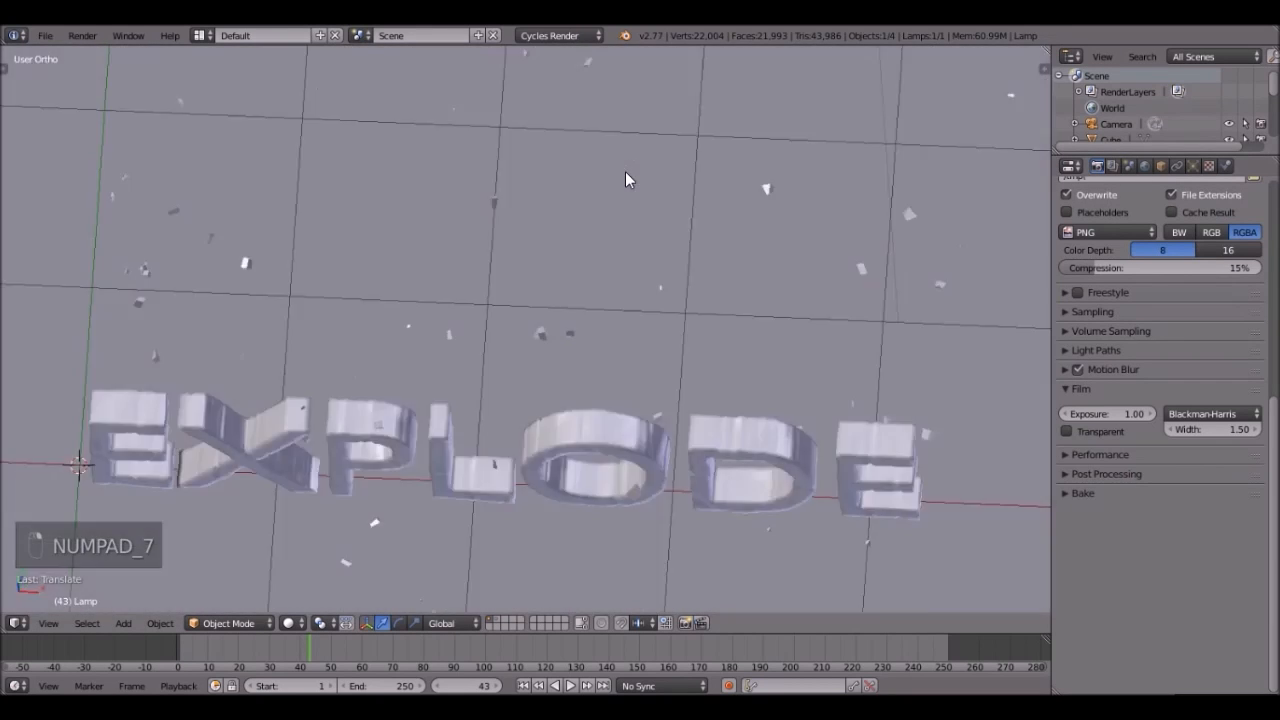
pyautogui.press('z')
pyautogui.keyDown('shift'); pyautogui.moveTo(704, 376); pyautogui.dragTo(689, 340, button='middle'); pyautogui.keyUp('shift')
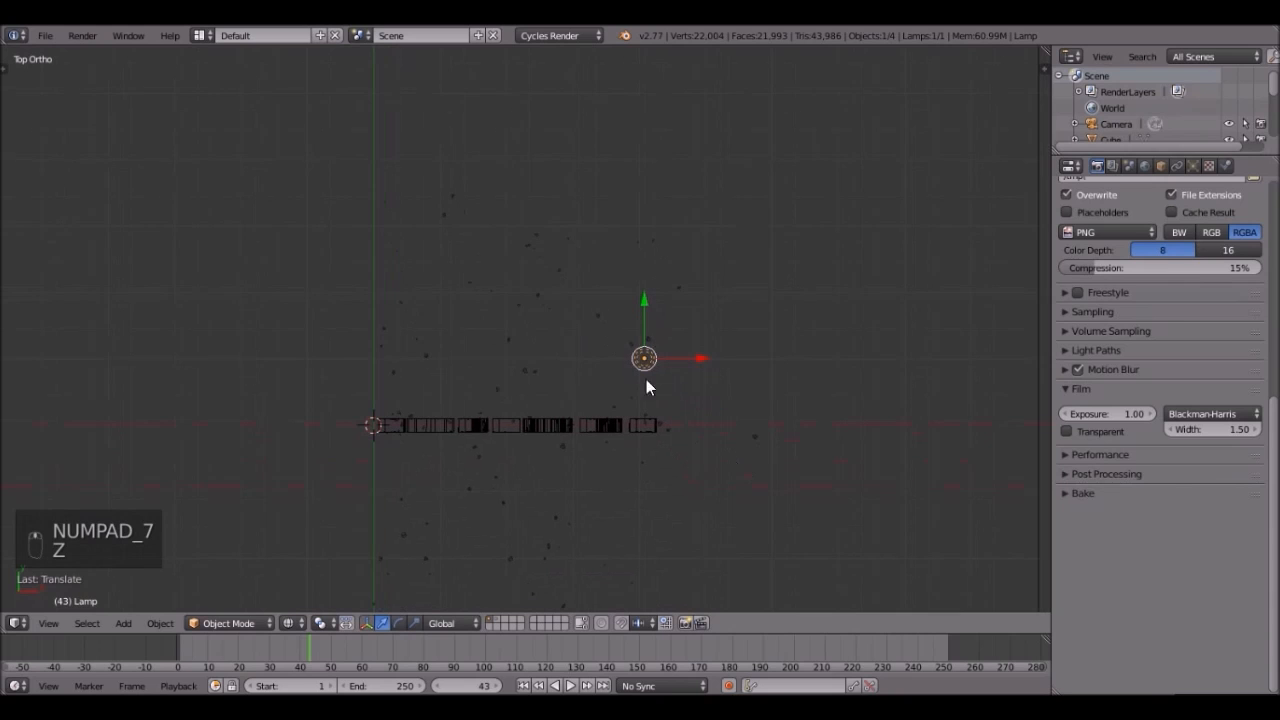
pyautogui.click(1192, 165)
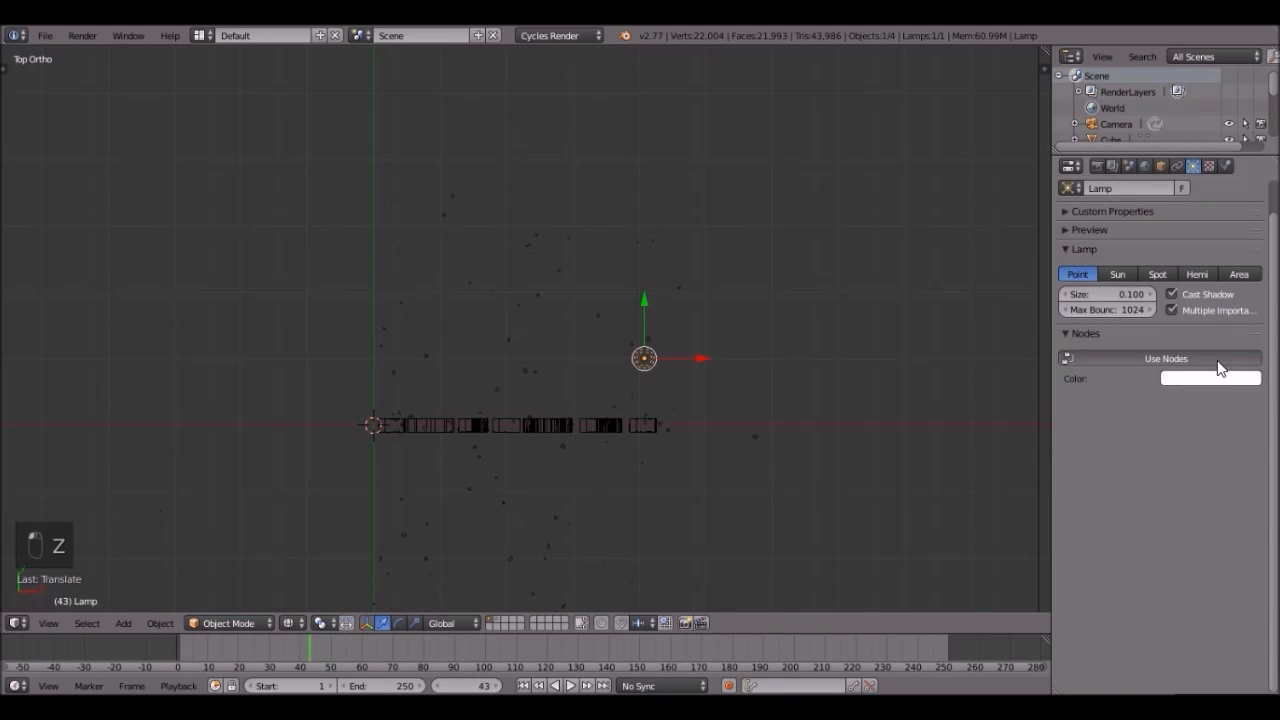
pyautogui.click(1217, 364)
pyautogui.click(1181, 401)
pyautogui.write('1000')
pyautogui.press('Return')
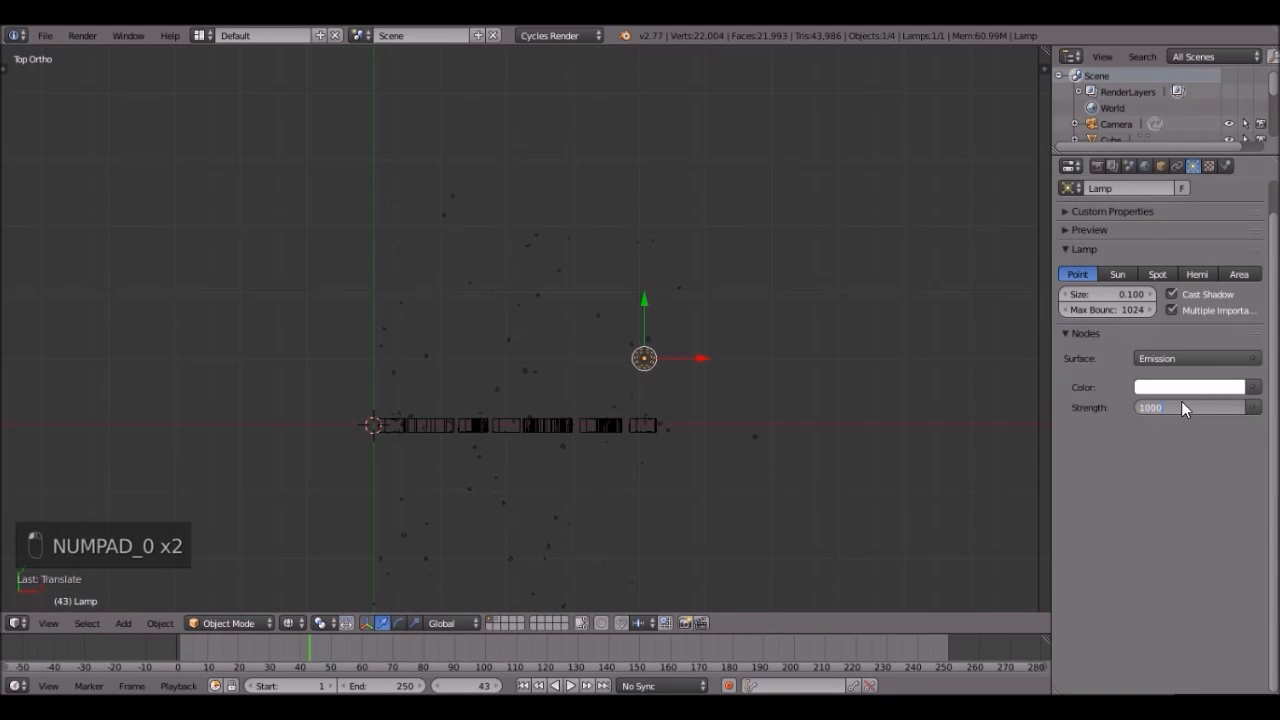
# - Preview the stronger lighting through the camera in rendered shading and return to solid shading
pyautogui.press('KP_0')
pyautogui.hotkey('shift', 'z')
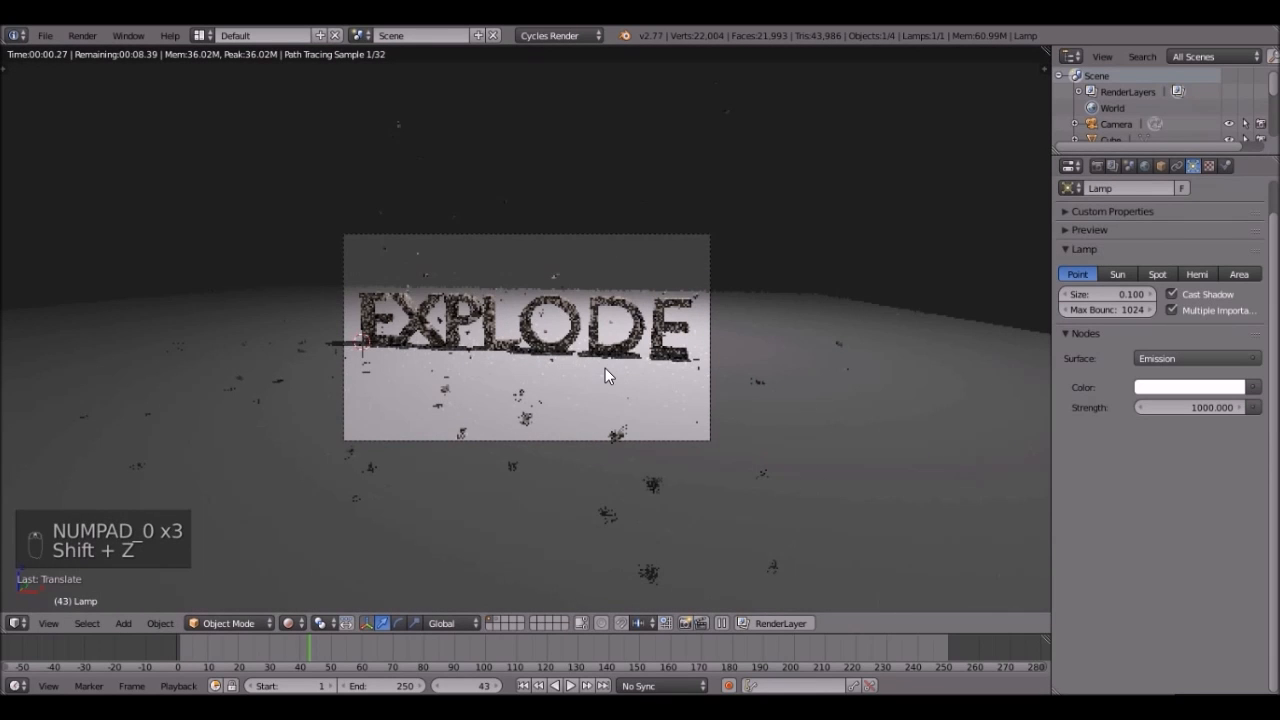
pyautogui.press('z')
pyautogui.press('z')
pyautogui.press('z')
# - Duplicate the lamp in front of the text's last letters and place a linked duplicate in front of its first letters
pyautogui.press('KP_7')
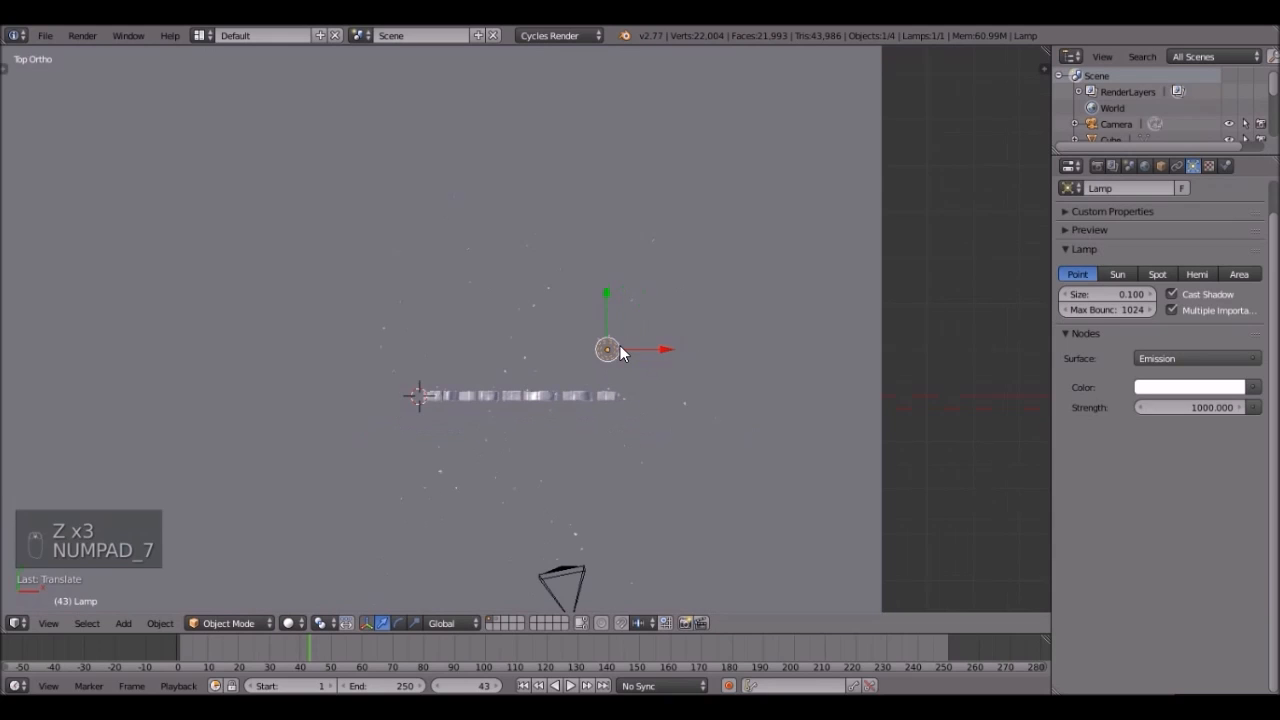
pyautogui.hotkey('shift', 'd')
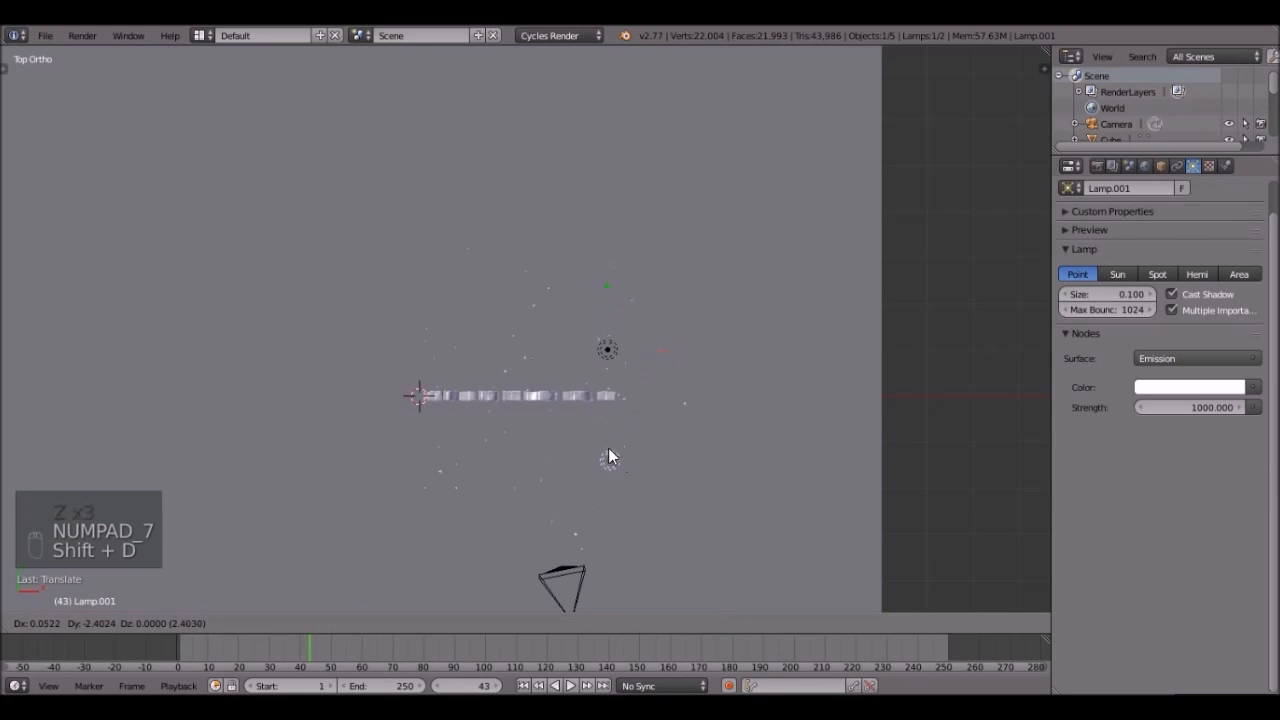
pyautogui.click(609, 447)
pyautogui.hotkey('alt', 'd')
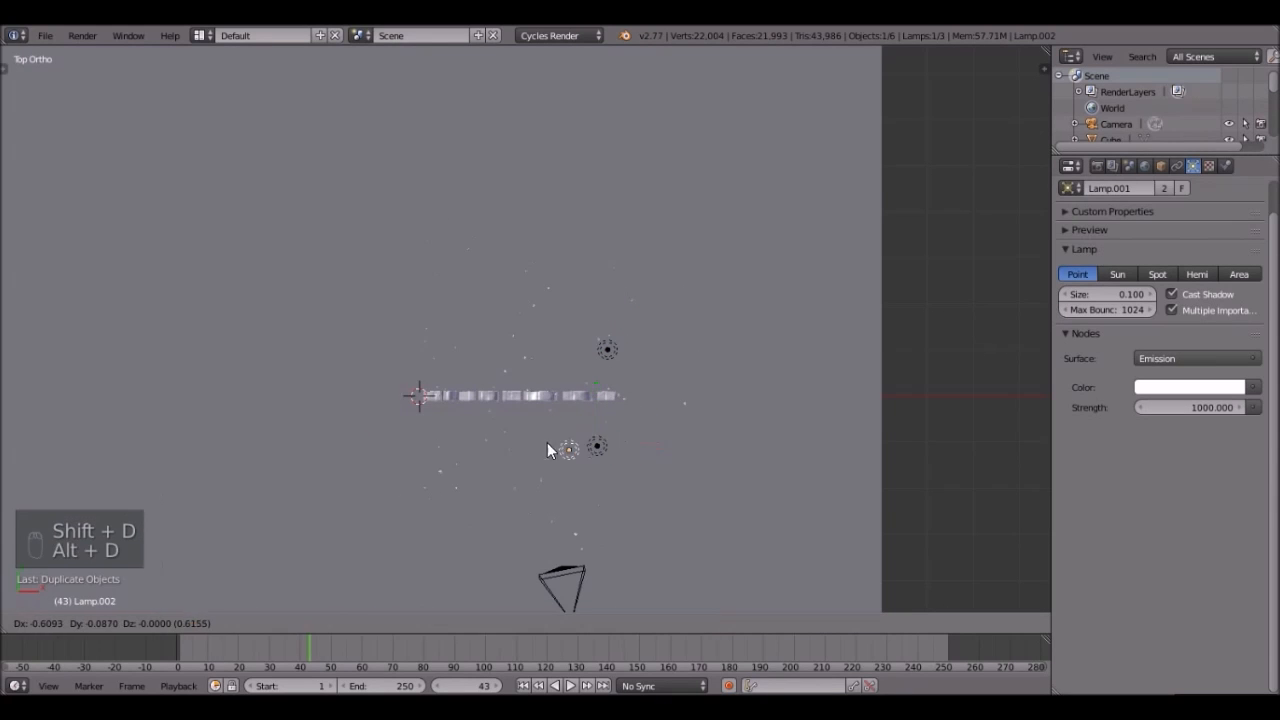
pyautogui.click(476, 450)
# - Try a blue emission color on one front lamp and check that its linked duplicate shares it
pyautogui.rightClick(592, 446)
pyautogui.click(1200, 387)
pyautogui.click(1210, 185)
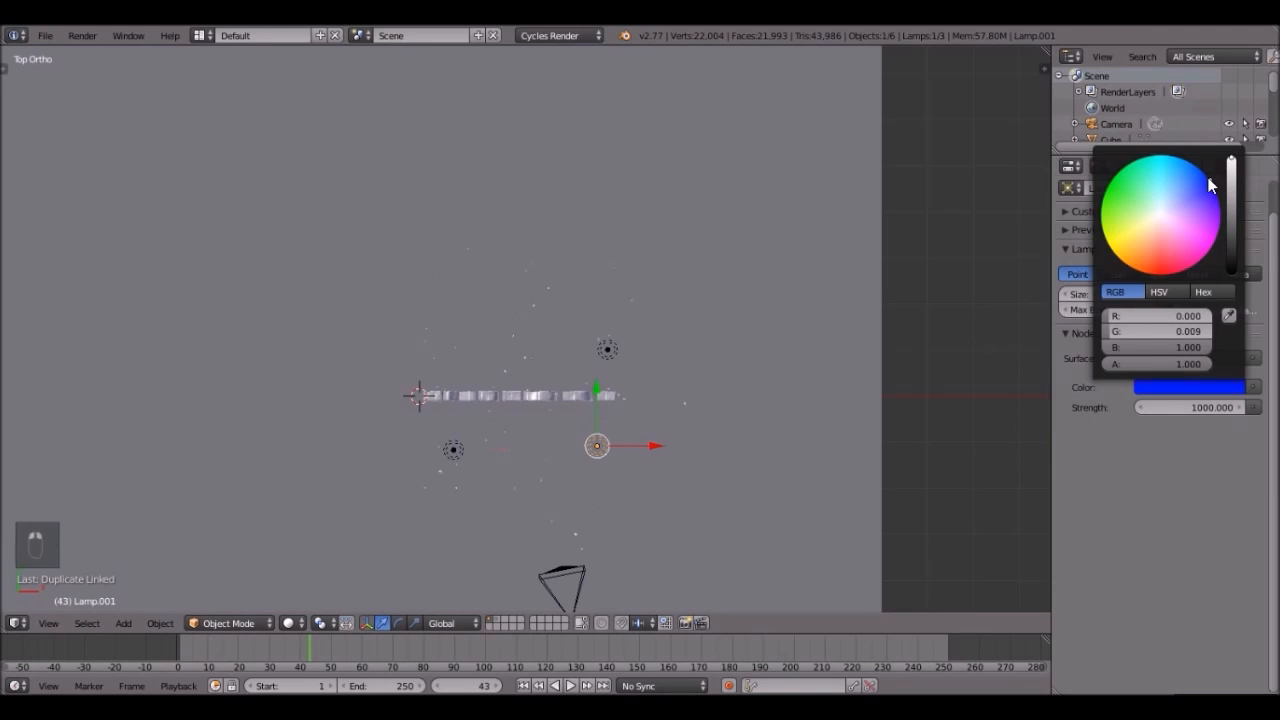
pyautogui.press('Tab')
pyautogui.rightClick(455, 452)
pyautogui.rightClick(466, 444)
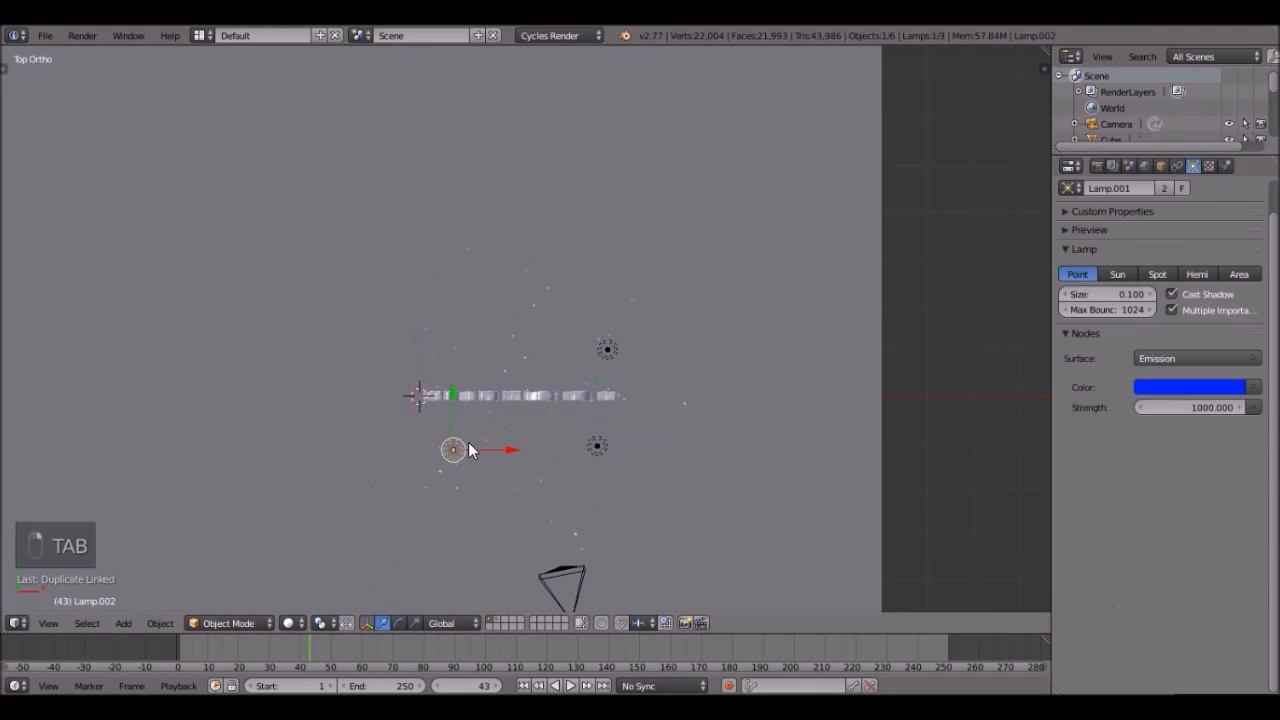
pyautogui.rightClick(597, 449)
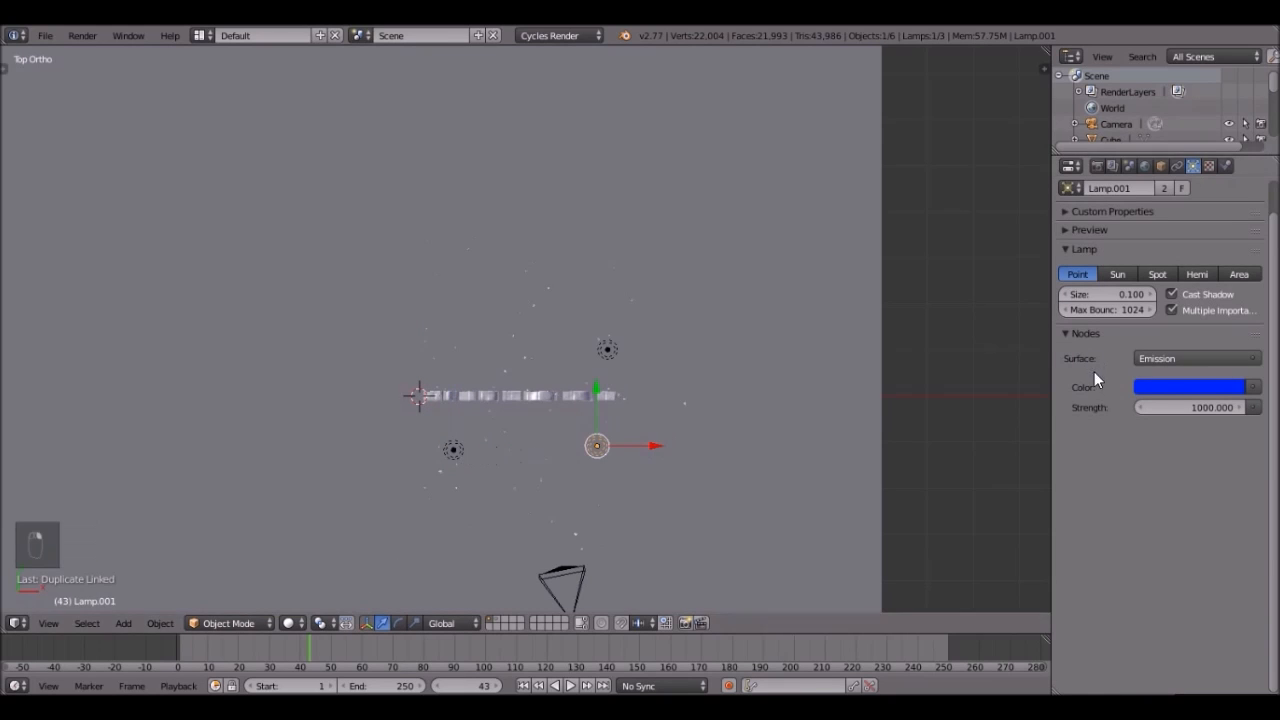
# - Undo the blue color change on the linked front lamps
pyautogui.hotkey('ctrl', 'z')
pyautogui.hotkey('ctrl', 'z')
pyautogui.hotkey('ctrl', 'z')
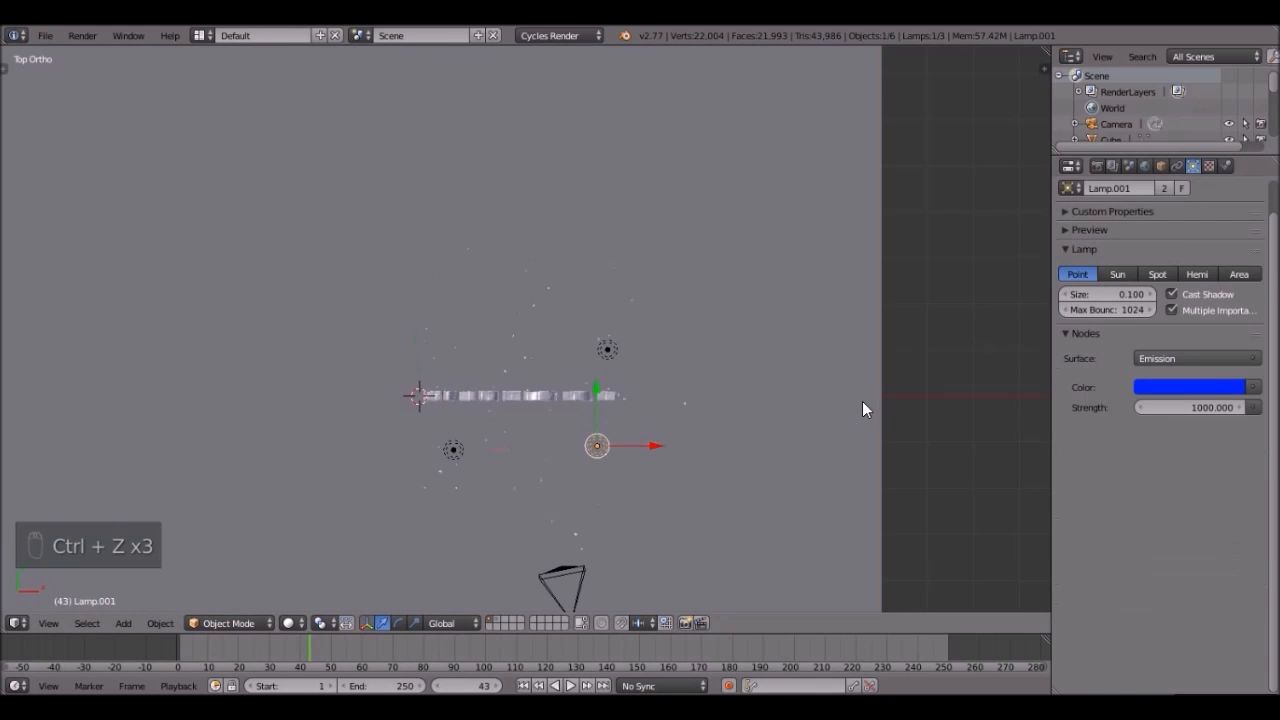
pyautogui.hotkey('ctrl', 'z')
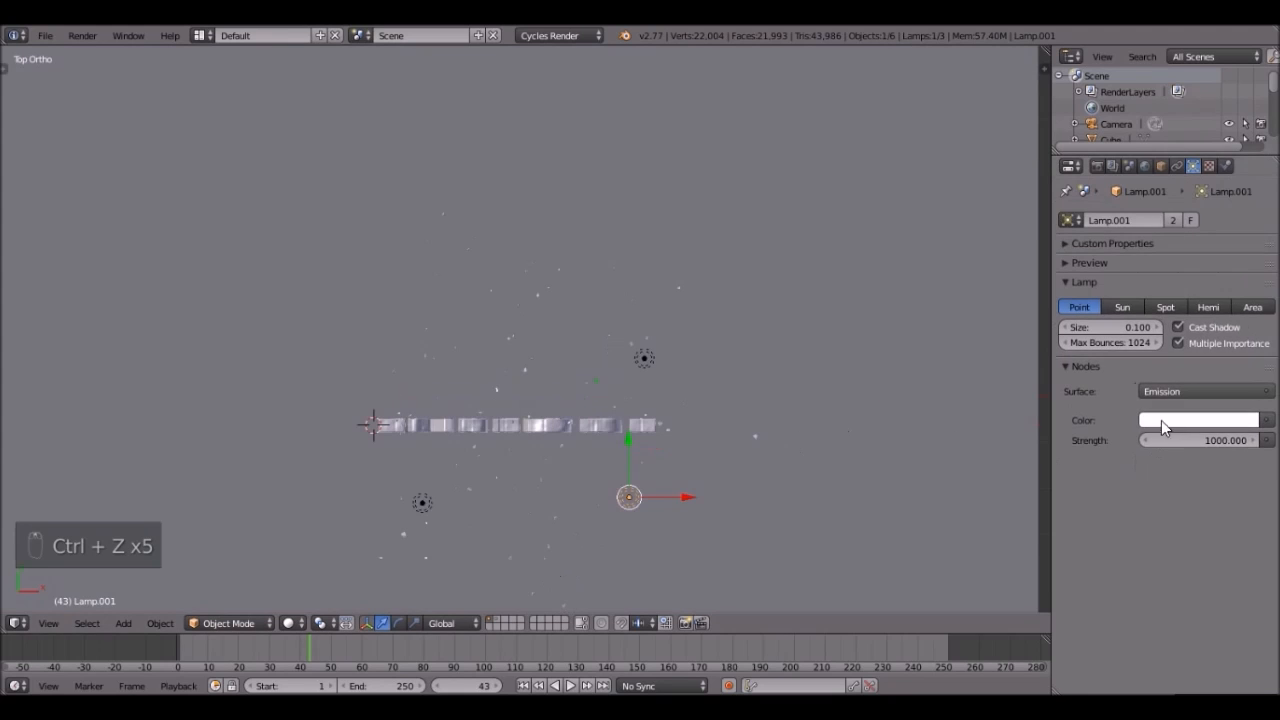
# - Set the Emission strength of the linked front lamps to 50
pyautogui.click(1193, 440)
pyautogui.press('Return')
# - Select only the two linked front lamps and, in the front view, lower them together to just above the EXPLODE text
pyautogui.keyDown('shift'); pyautogui.rightClick(416, 512); pyautogui.keyUp('shift')
pyautogui.keyDown('shift'); pyautogui.rightClick(418, 508); pyautogui.keyUp('shift')
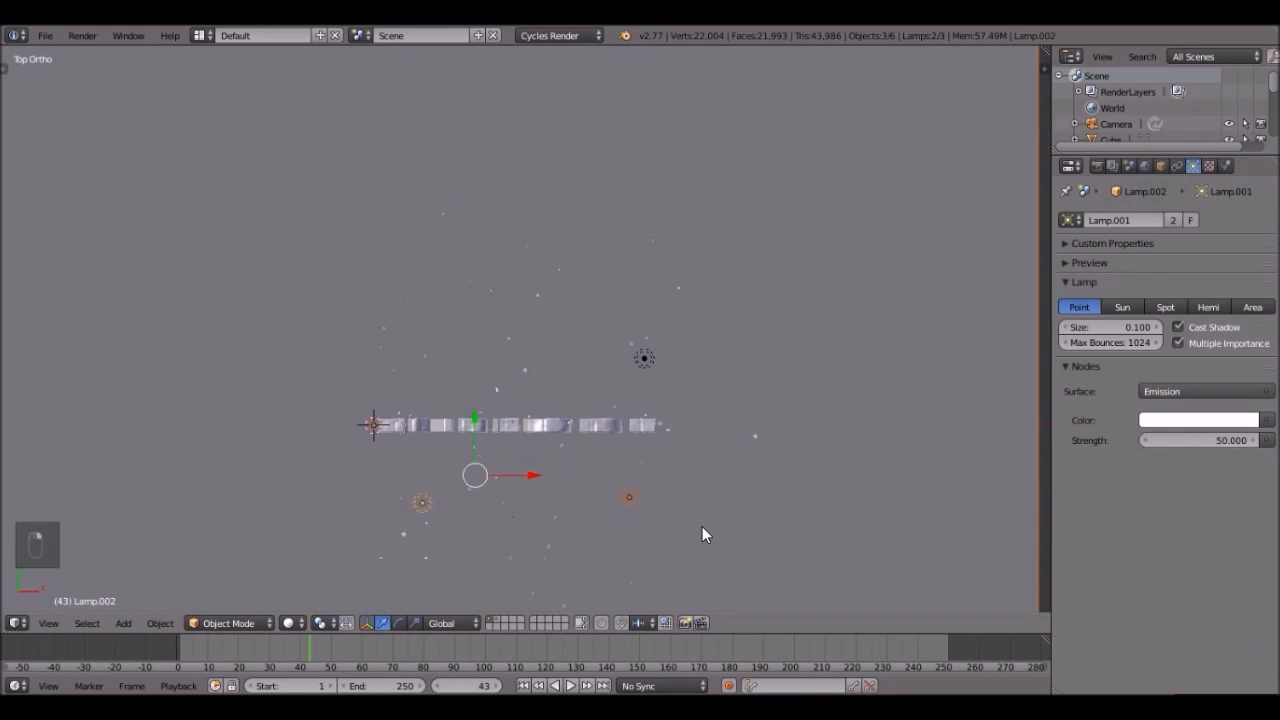
pyautogui.rightClick(636, 501)
pyautogui.press('z')
pyautogui.keyDown('shift'); pyautogui.rightClick(422, 503); pyautogui.keyUp('shift')
pyautogui.press('z')
pyautogui.press('KP_1')
pyautogui.scroll(-5, 610, 252)
pyautogui.keyDown('shift'); pyautogui.moveTo(590, 287); pyautogui.dragTo(592, 356, button='middle'); pyautogui.keyUp('shift')
pyautogui.scroll(2, 593, 350)
pyautogui.press('g')
pyautogui.click(588, 519)
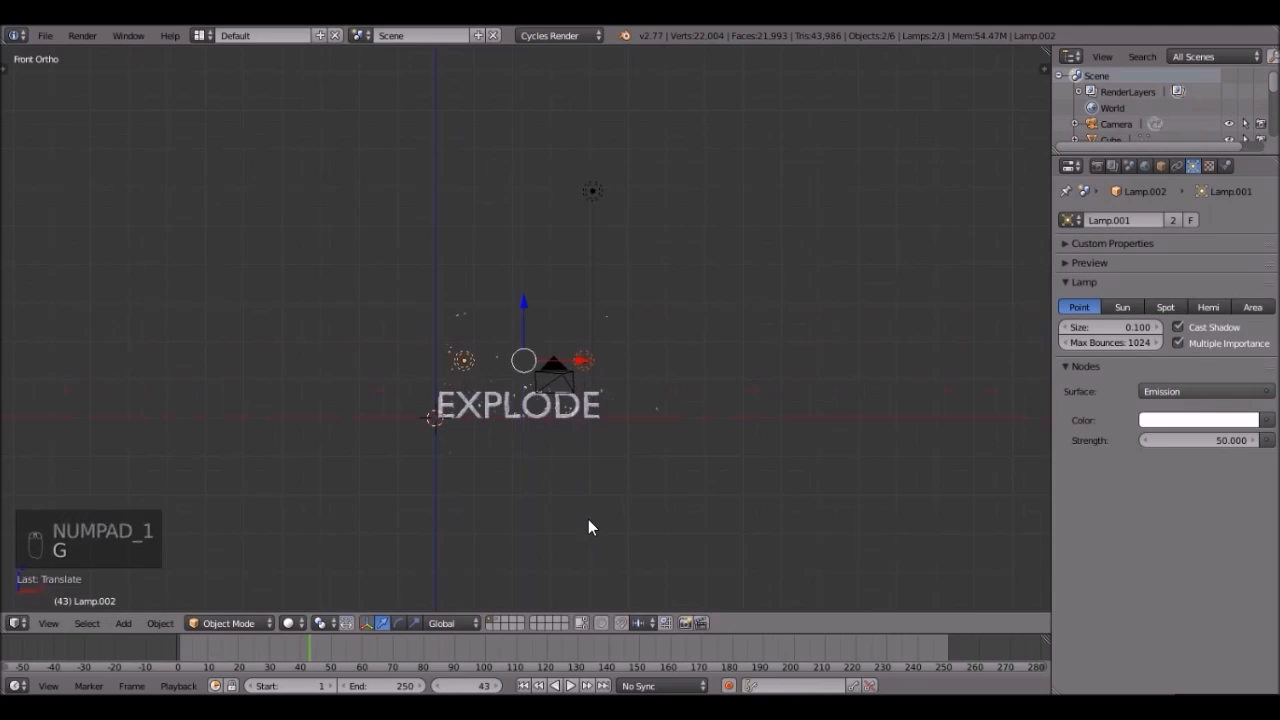
# - Preview the camera view in rendered shading and set the linked front lamps' Emission strength to 20
pyautogui.press('KP_2')
pyautogui.press('KP_0')
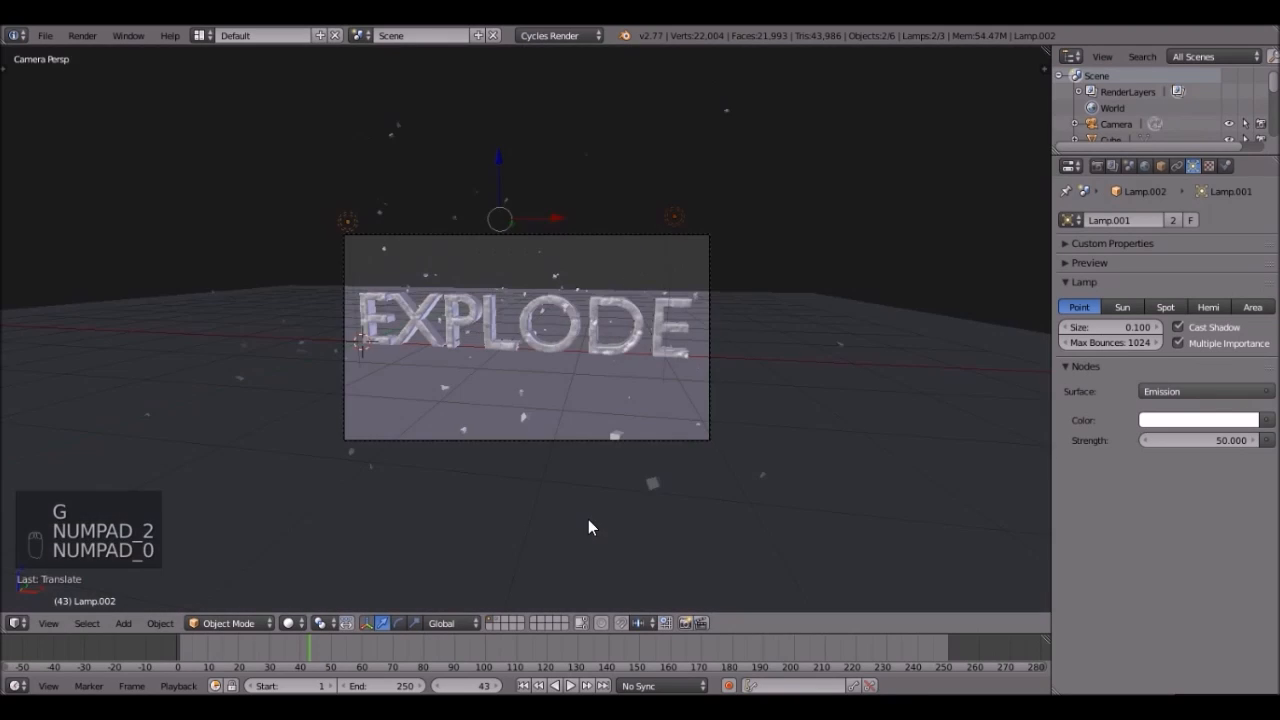
pyautogui.hotkey('shift', 'z')
pyautogui.scroll(2, 616, 390)
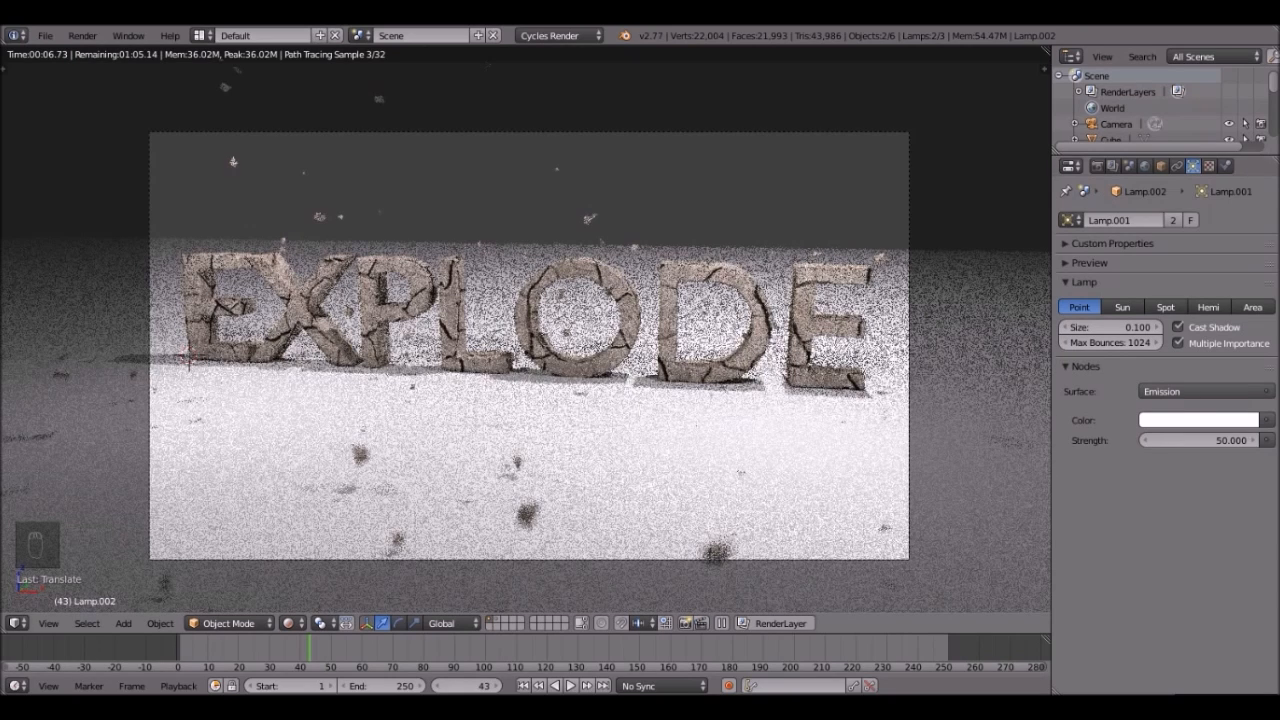
pyautogui.doubleClick(1190, 441)
pyautogui.write('20')
pyautogui.press('Return')
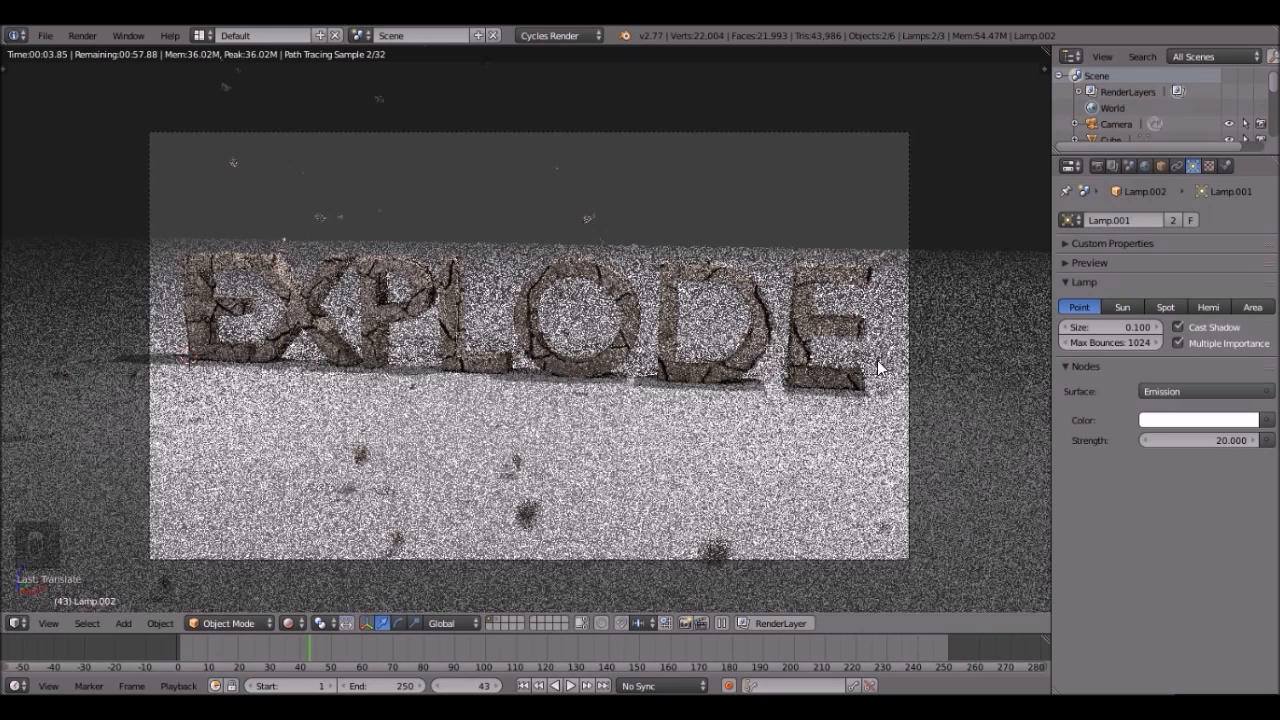
# - Set the Emission strength of the separate original lamp to 750 and check the lighting in rendered shading
pyautogui.press('z')
pyautogui.scroll(-6, 837, 206)
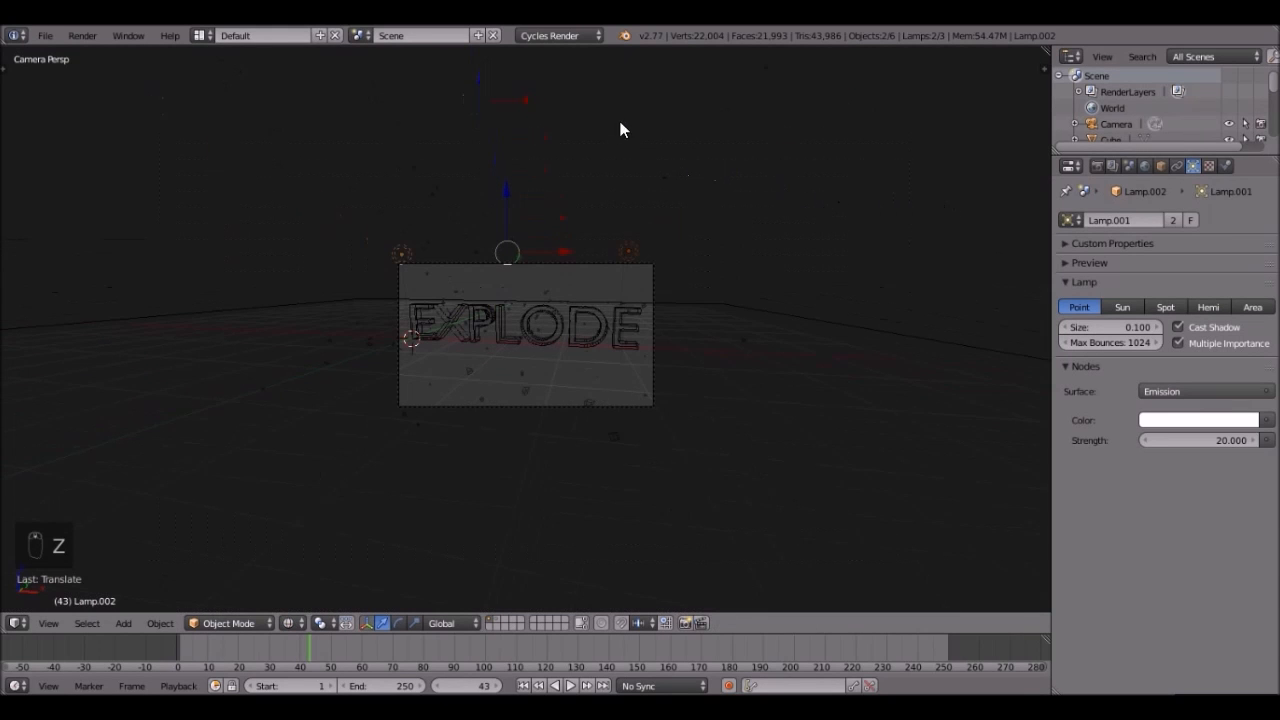
pyautogui.moveTo(1217, 436)
pyautogui.mouseDown()
pyautogui.moveTo(1180, 438)
pyautogui.moveTo(1209, 442)
pyautogui.mouseUp()
pyautogui.scroll(5, 567, 352)
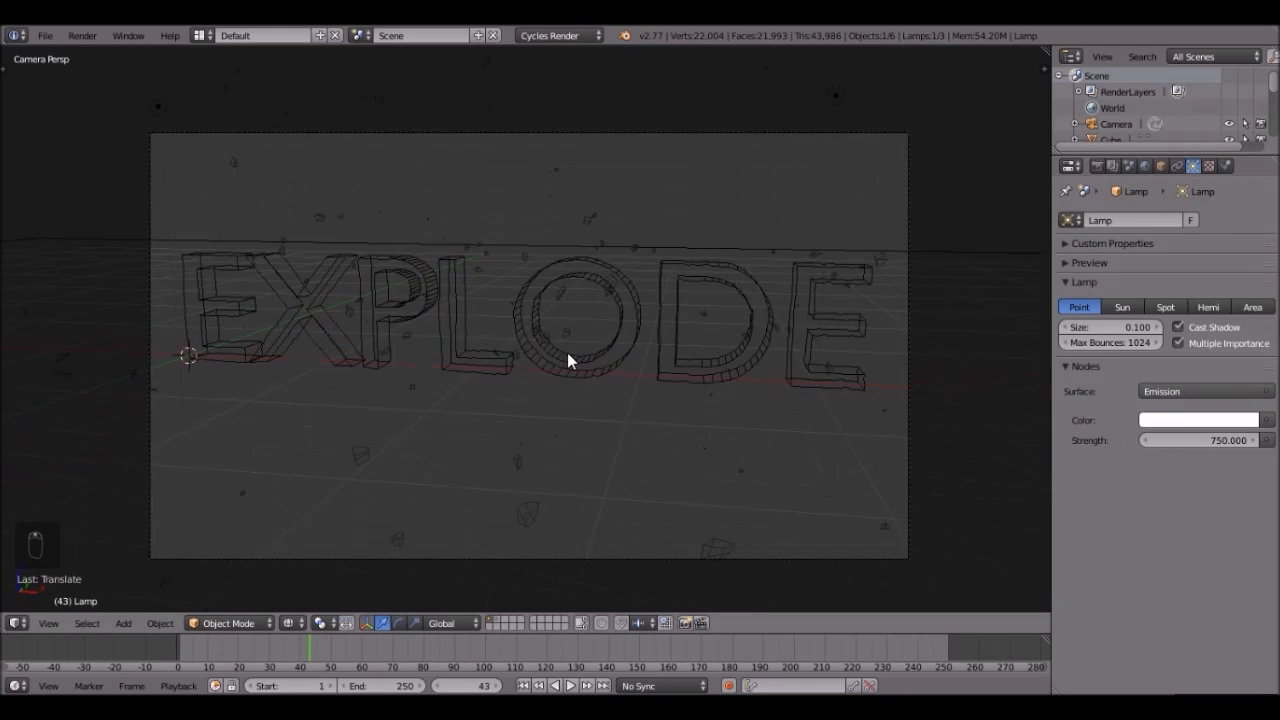
pyautogui.hotkey('shift', 'z')
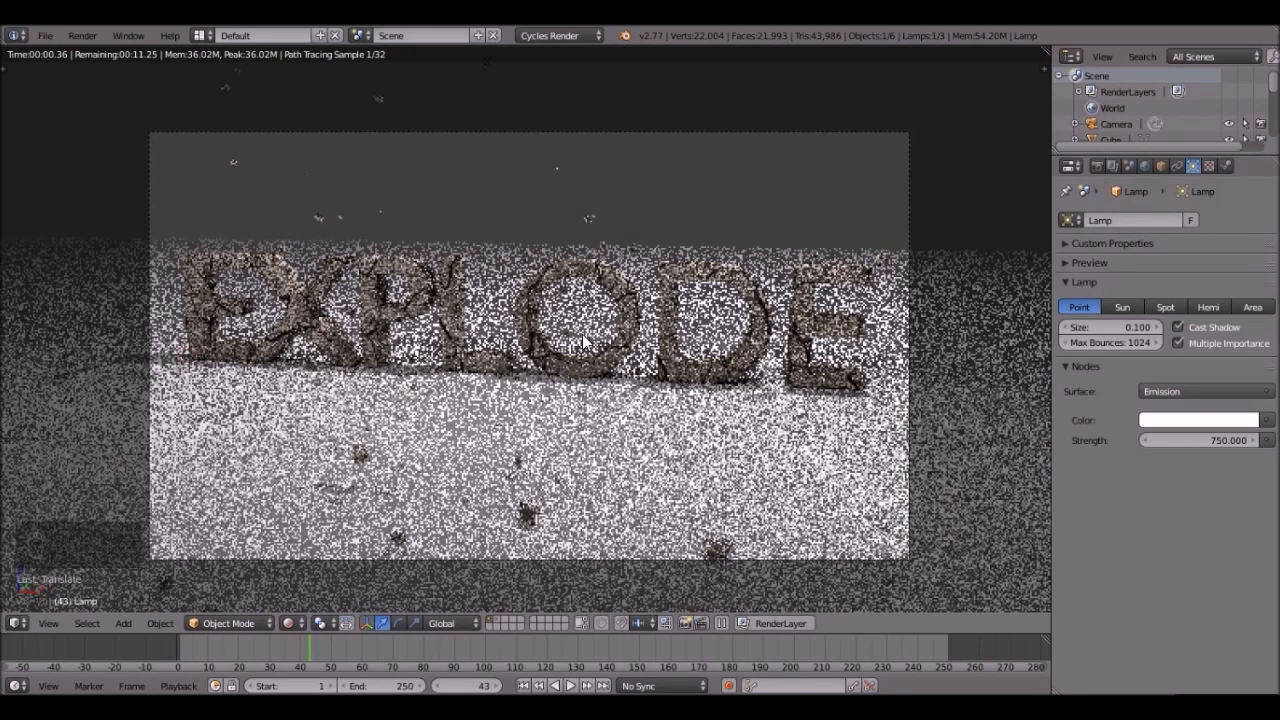
pyautogui.press('z')
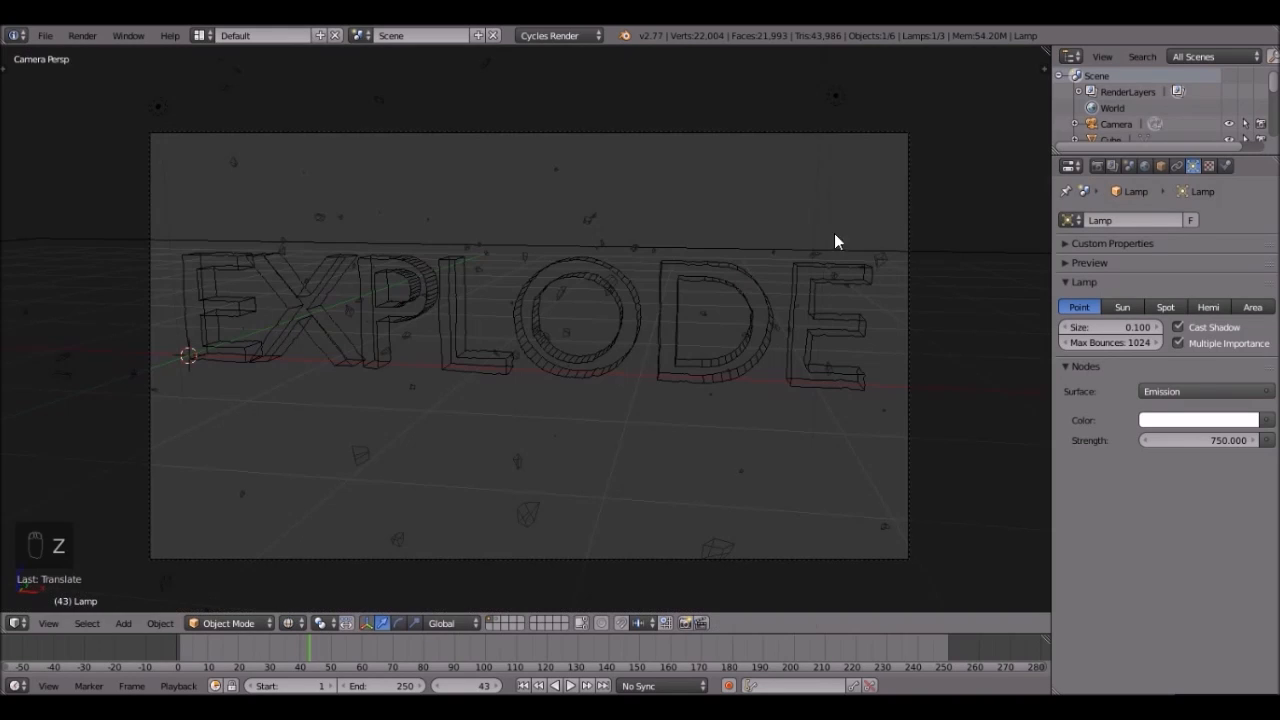
# - Try a pure black World background color and preview it in rendered shading
pyautogui.click(1145, 166)
pyautogui.click(1220, 327)
pyautogui.moveTo(1245, 297); pyautogui.dragTo(1190, 297)
pyautogui.hotkey('shift', 'z')
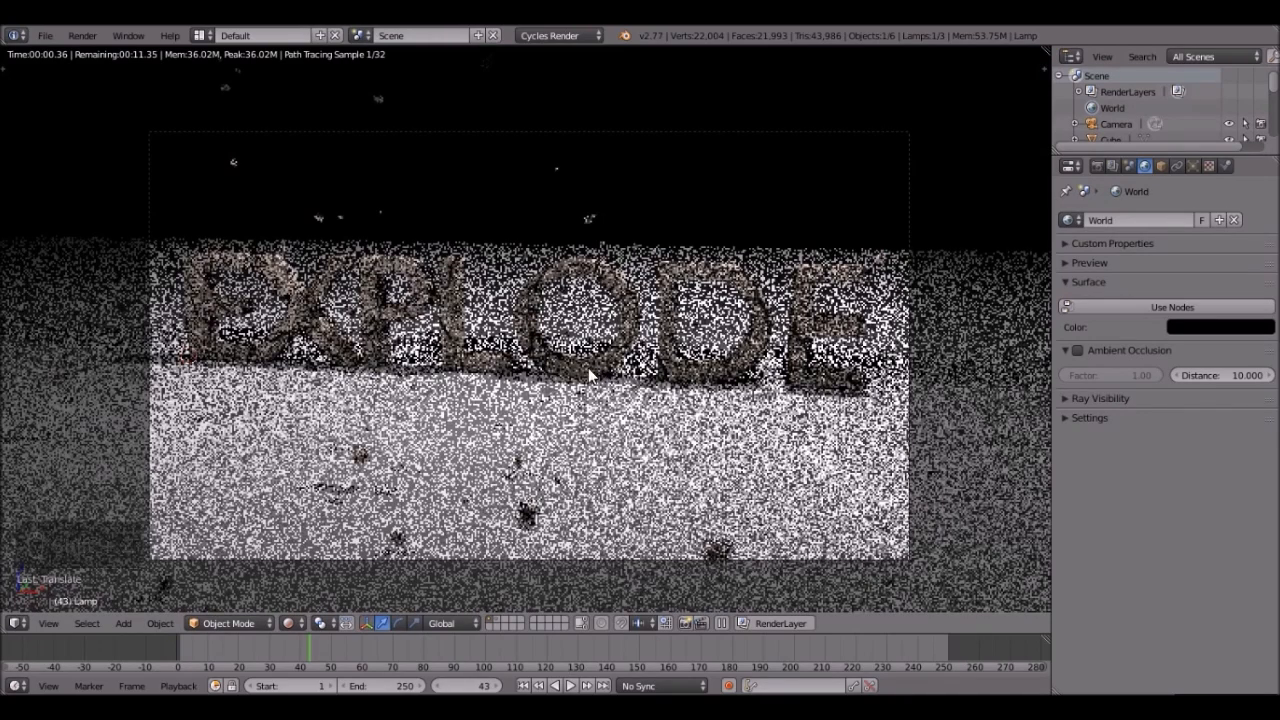
# - Try a gray World color of 0.168, darken it somewhat, and inspect the result in the rendered camera view
pyautogui.click(1248, 329)
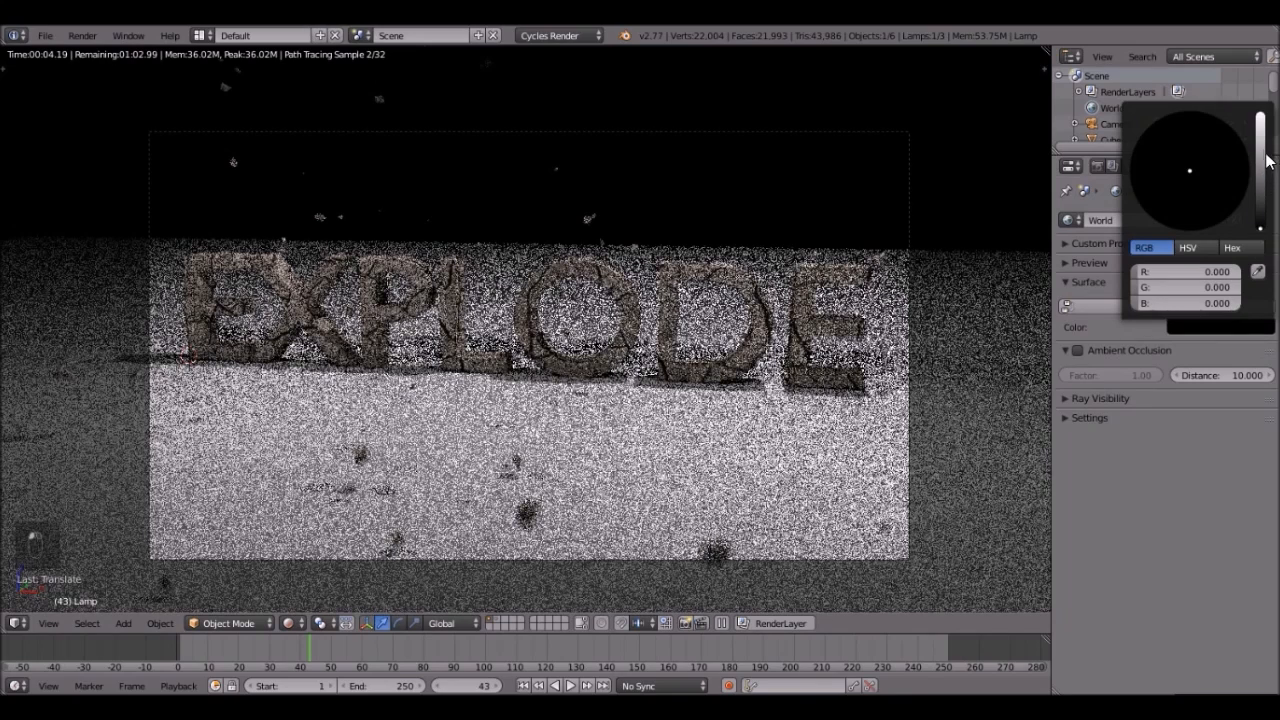
pyautogui.moveTo(1260, 226); pyautogui.dragTo(1261, 182)
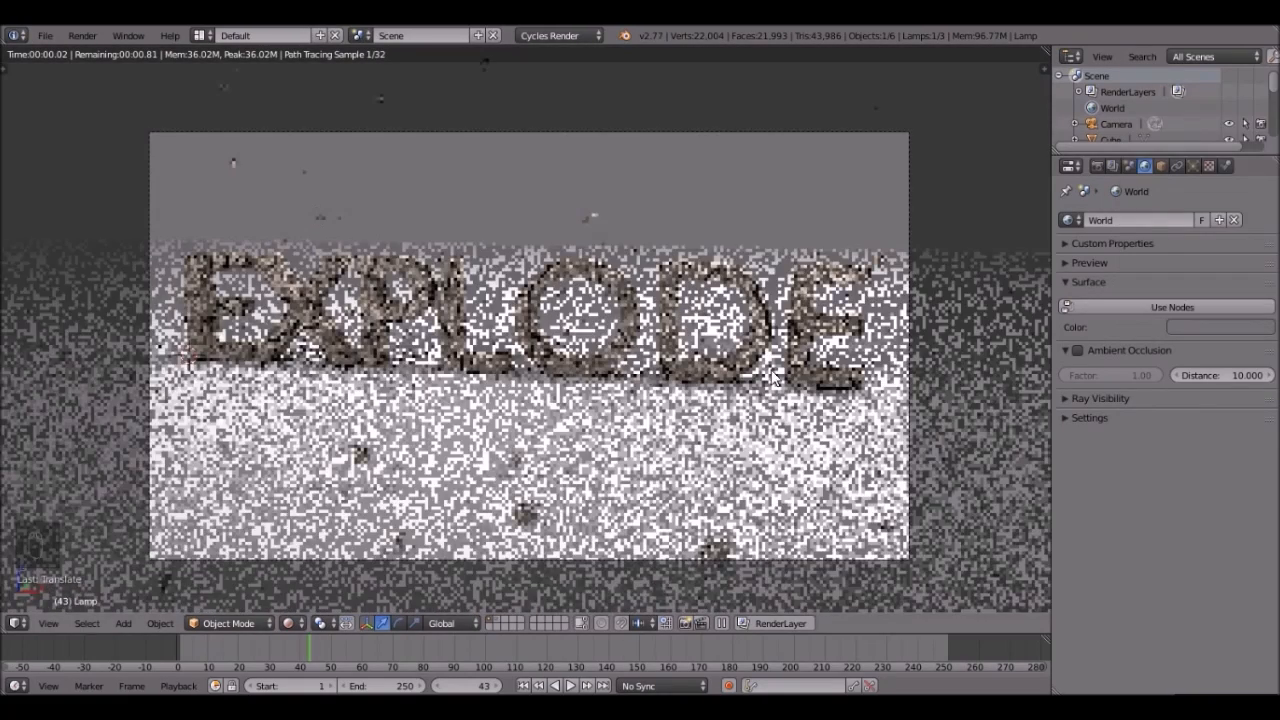
pyautogui.click(1249, 327)
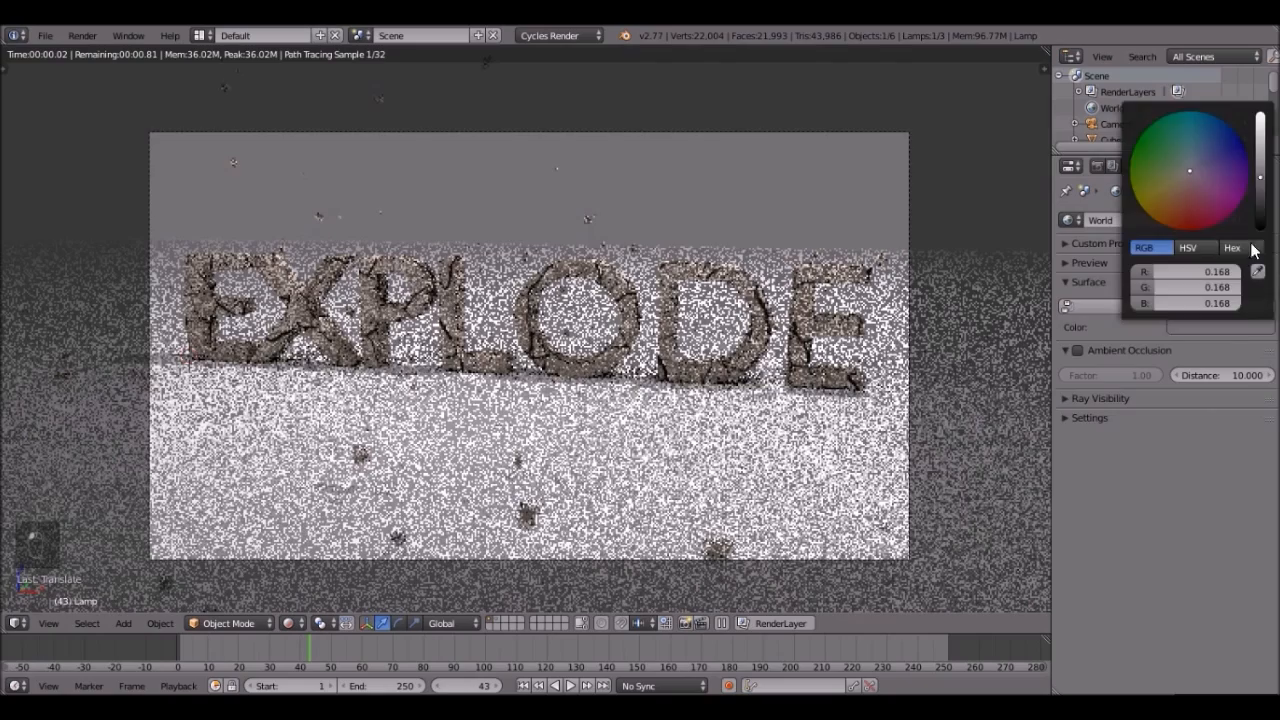
pyautogui.moveTo(1262, 202); pyautogui.dragTo(1262, 212)
pyautogui.moveTo(620, 413); pyautogui.dragTo(605, 411, button='middle')
pyautogui.scroll(2, 590, 408)
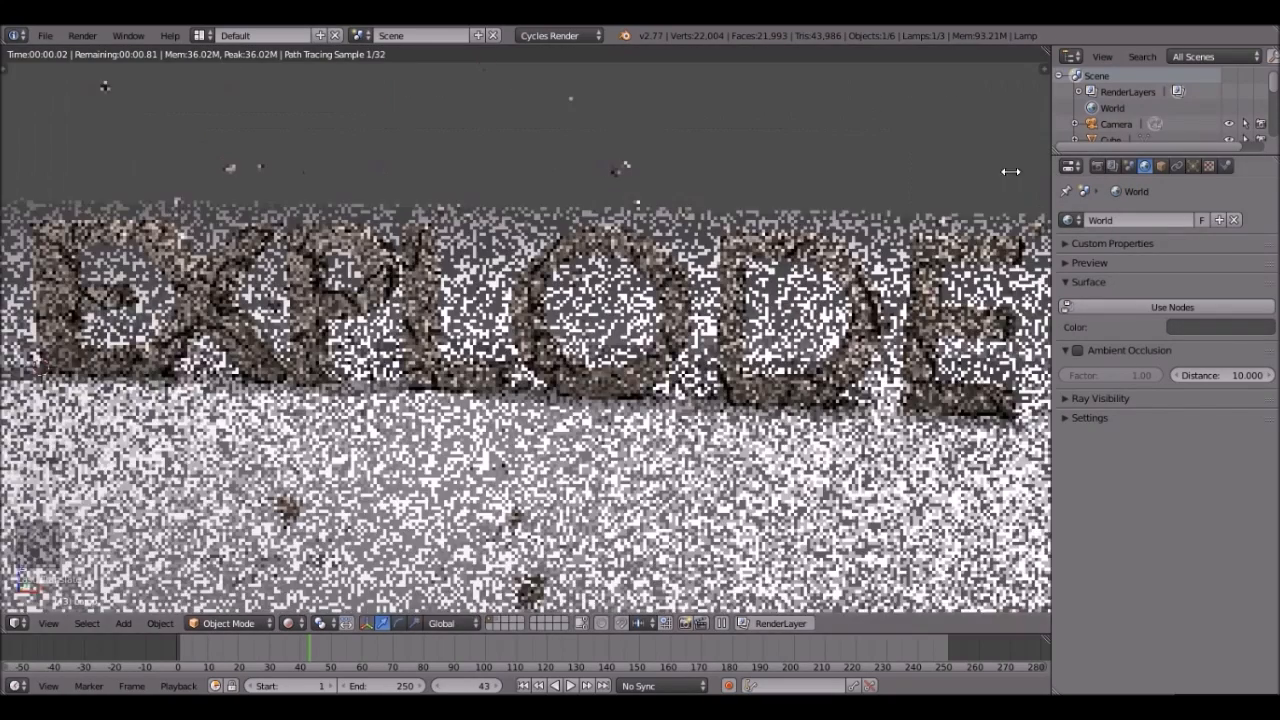
pyautogui.press('KP_0')
pyautogui.press('z')
pyautogui.press('z')
pyautogui.press('z')
# - Render the current frame 43 as a test image
pyautogui.rightClick(562, 372)
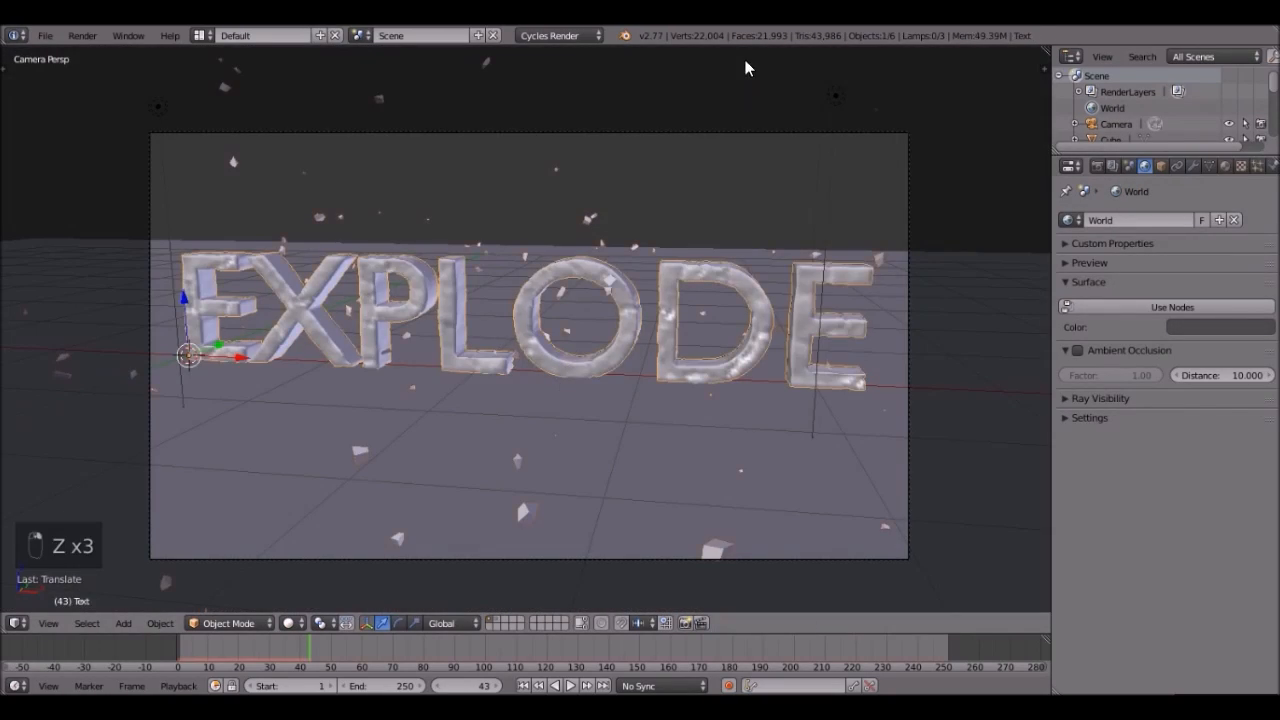
pyautogui.click(1096, 166)
pyautogui.scroll(10, 1160, 370)
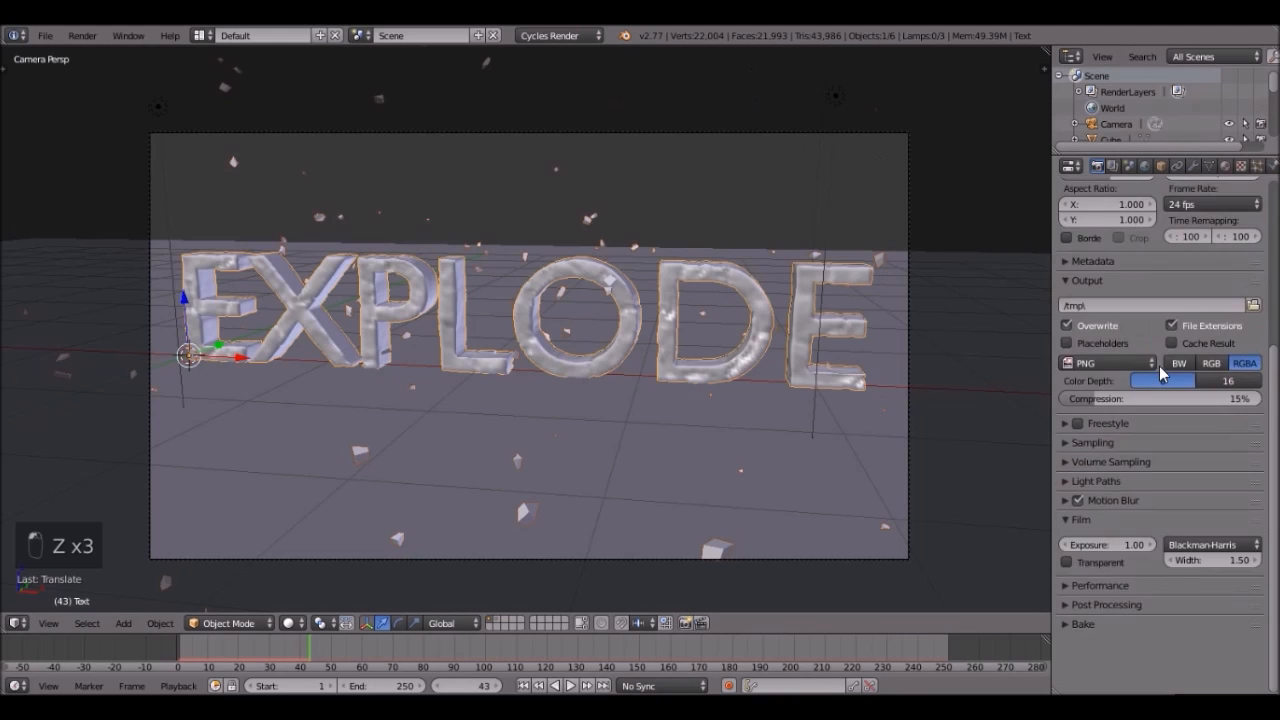
pyautogui.click(1097, 240)
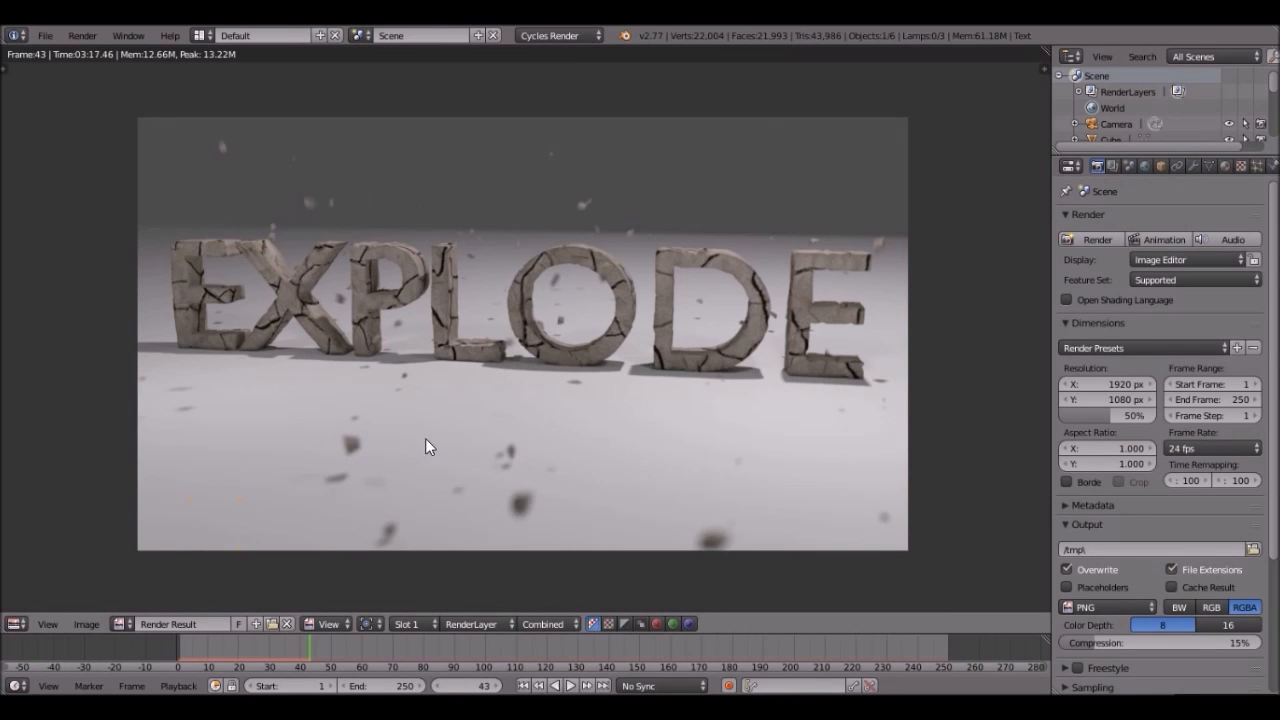
# - Return to the 3D view, darken the World background color to RGB 0.013 and check it in rendered shading
pyautogui.click(22, 622)
pyautogui.click(99, 596)
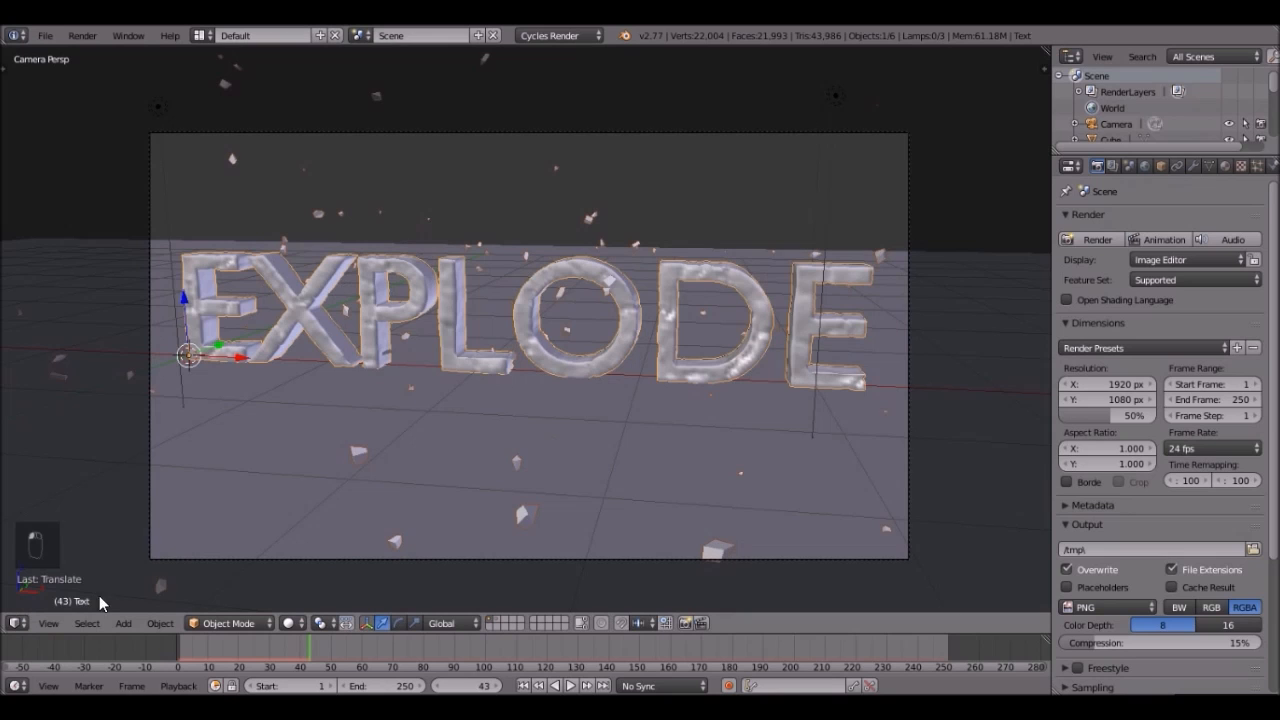
pyautogui.click(1144, 166)
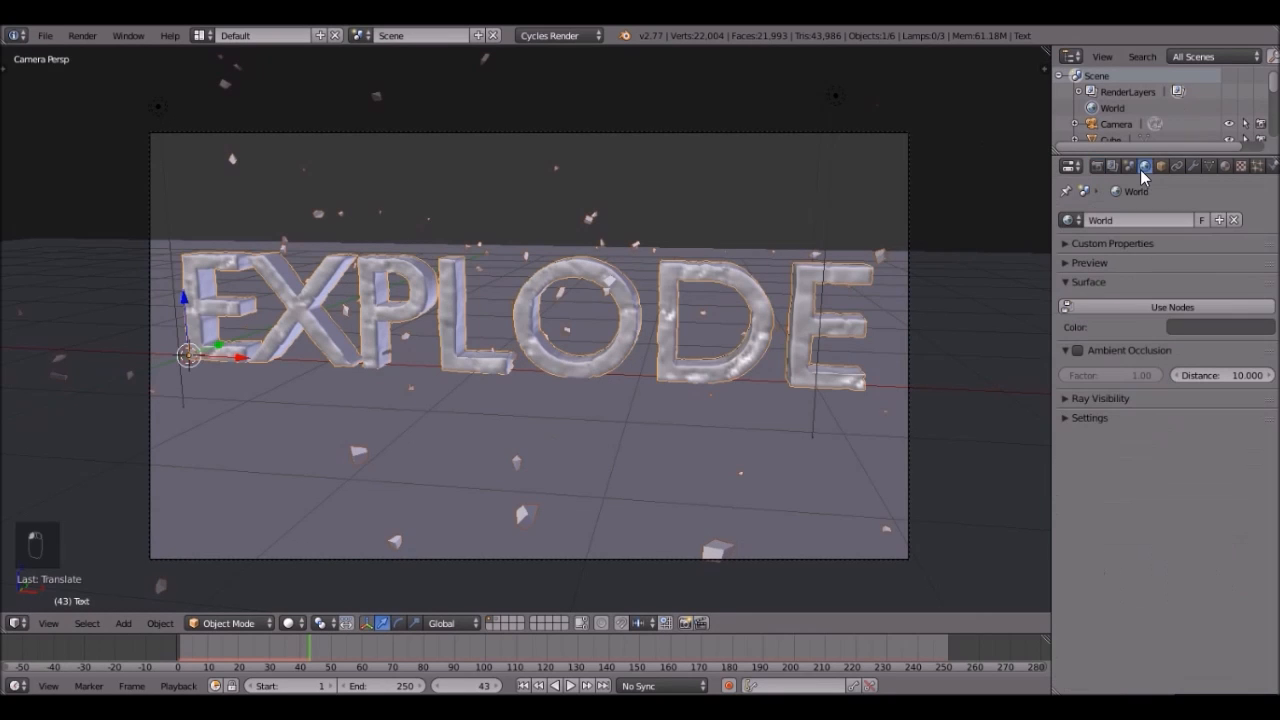
pyautogui.click(1246, 328)
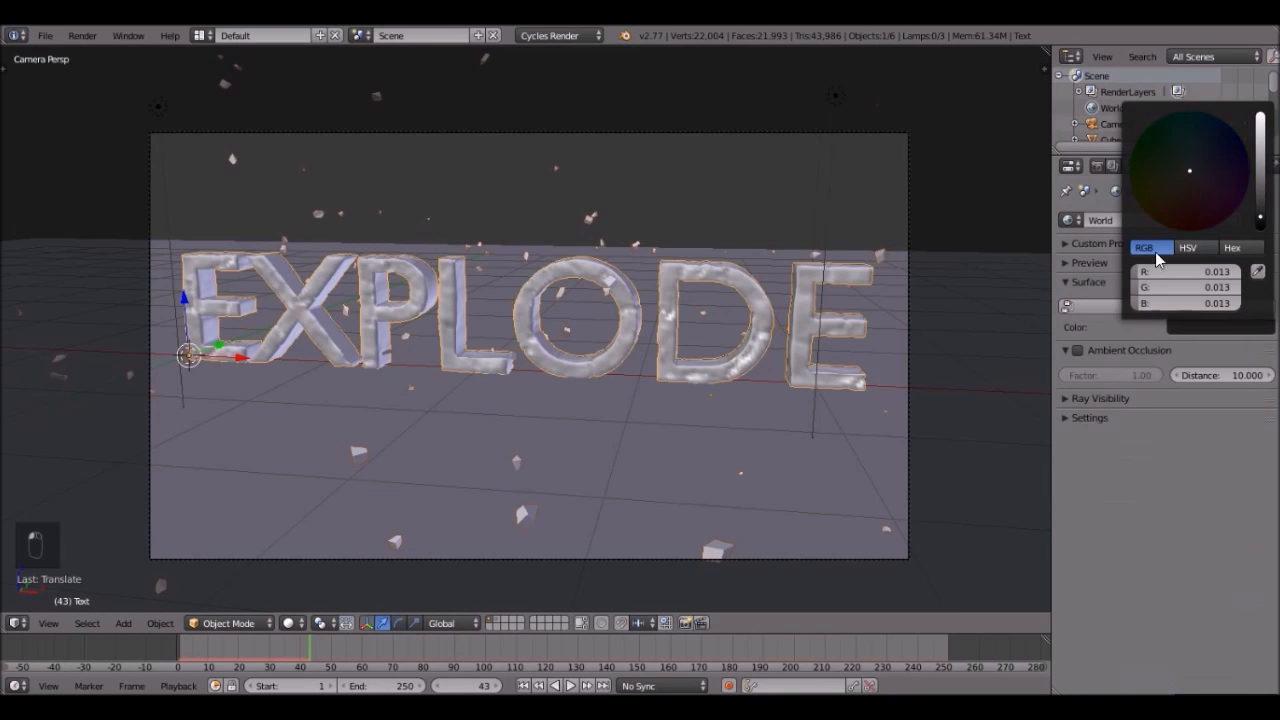
pyautogui.click(292, 623)
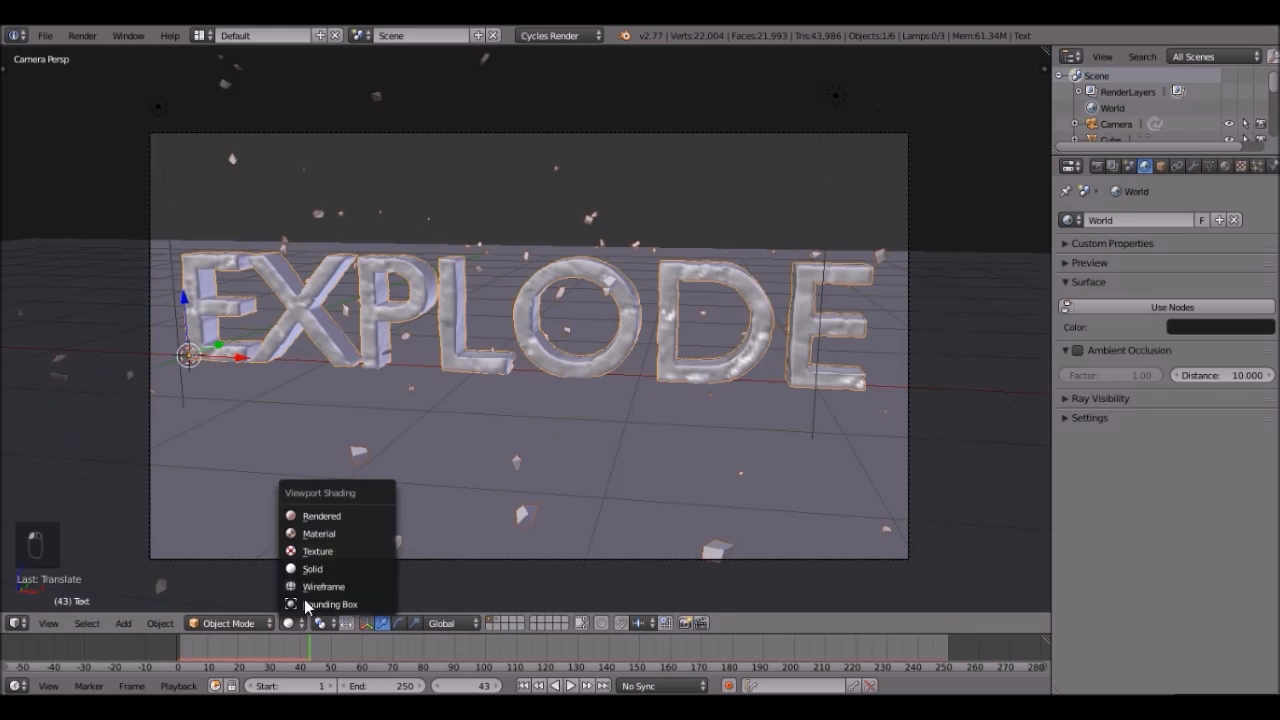
pyautogui.click(334, 521)
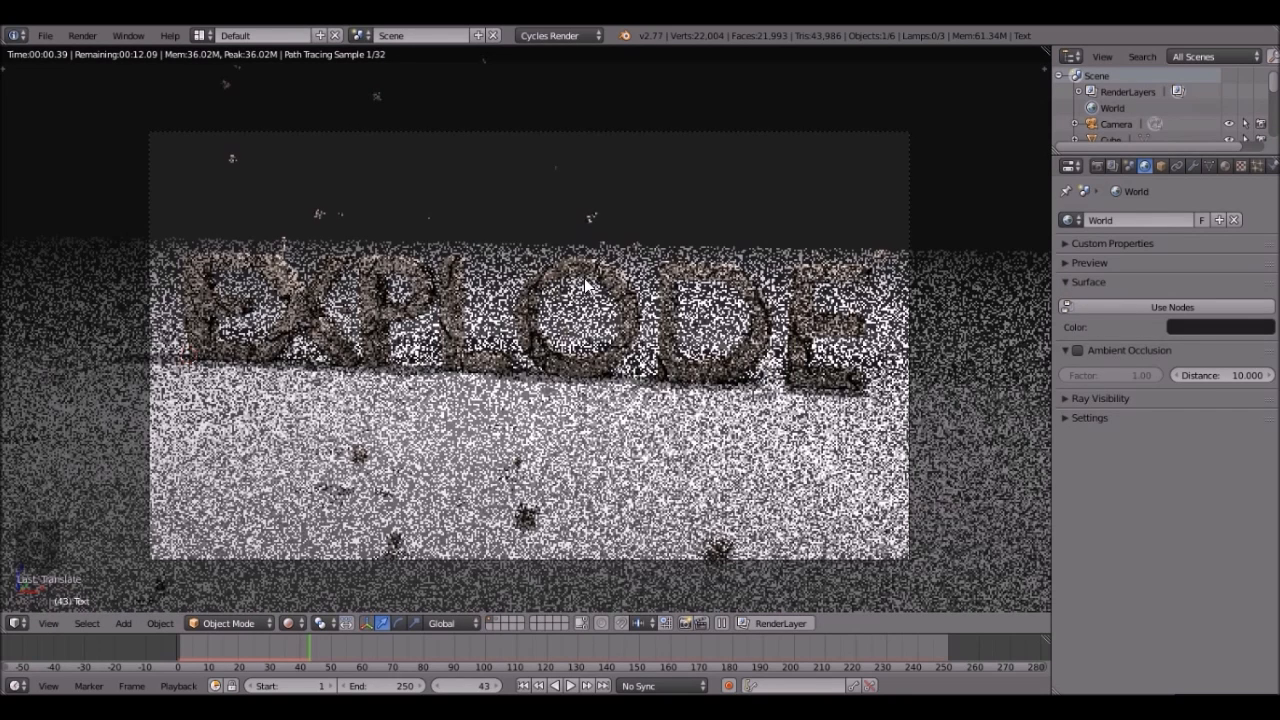
pyautogui.press('z')
pyautogui.press('z')
pyautogui.press('z')
# - Set the particle number of the EXPLODE text's particle system to 800
pyautogui.rightClick(772, 342)
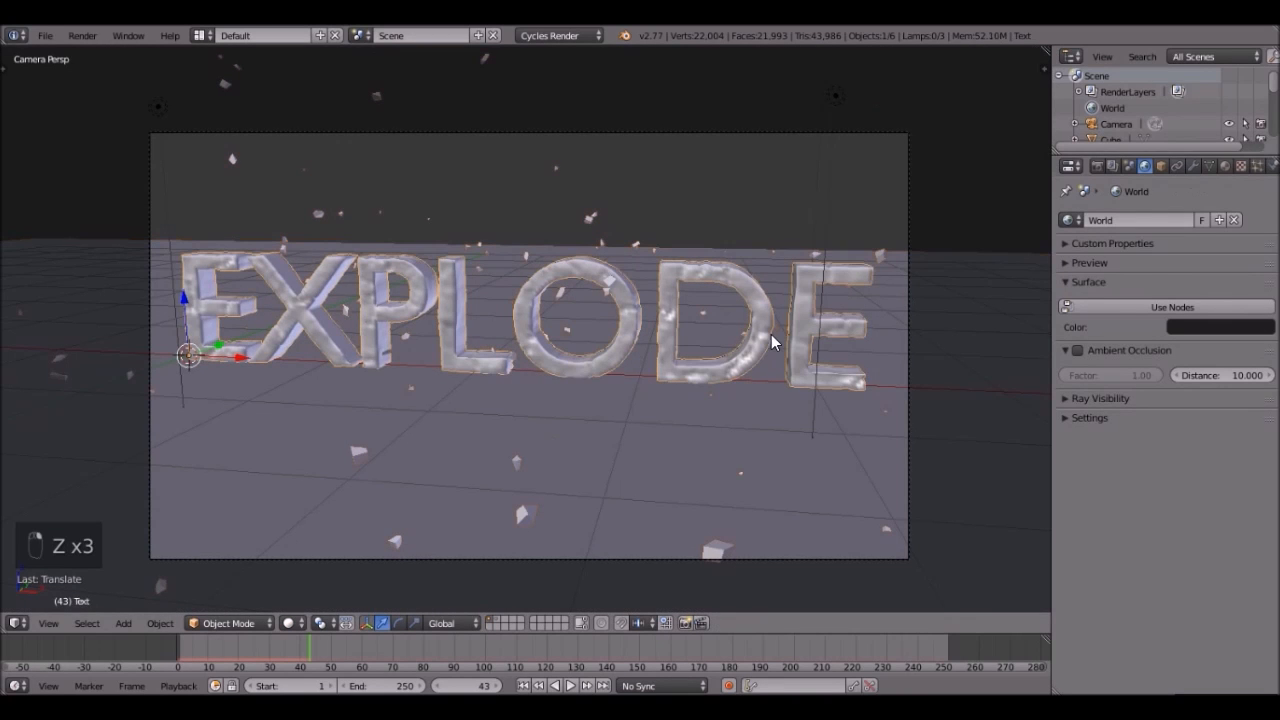
pyautogui.click(1258, 165)
pyautogui.scroll(5, 1157, 358)
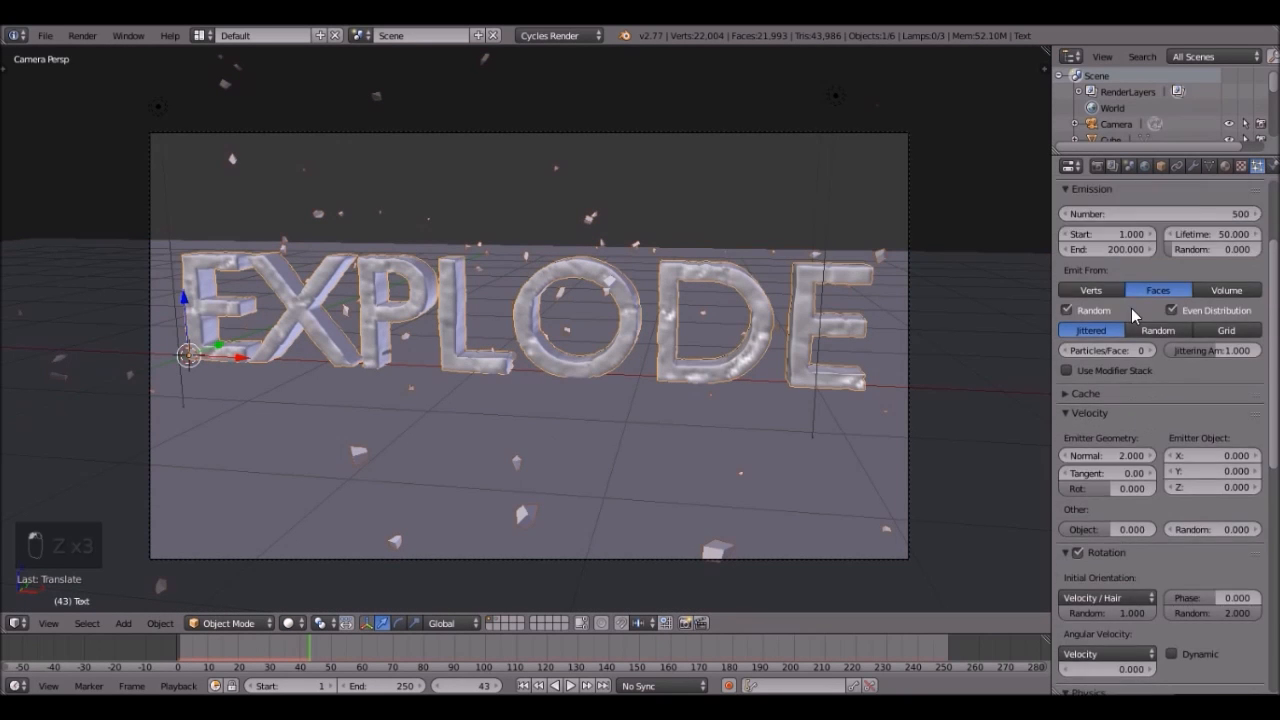
pyautogui.click(1153, 341)
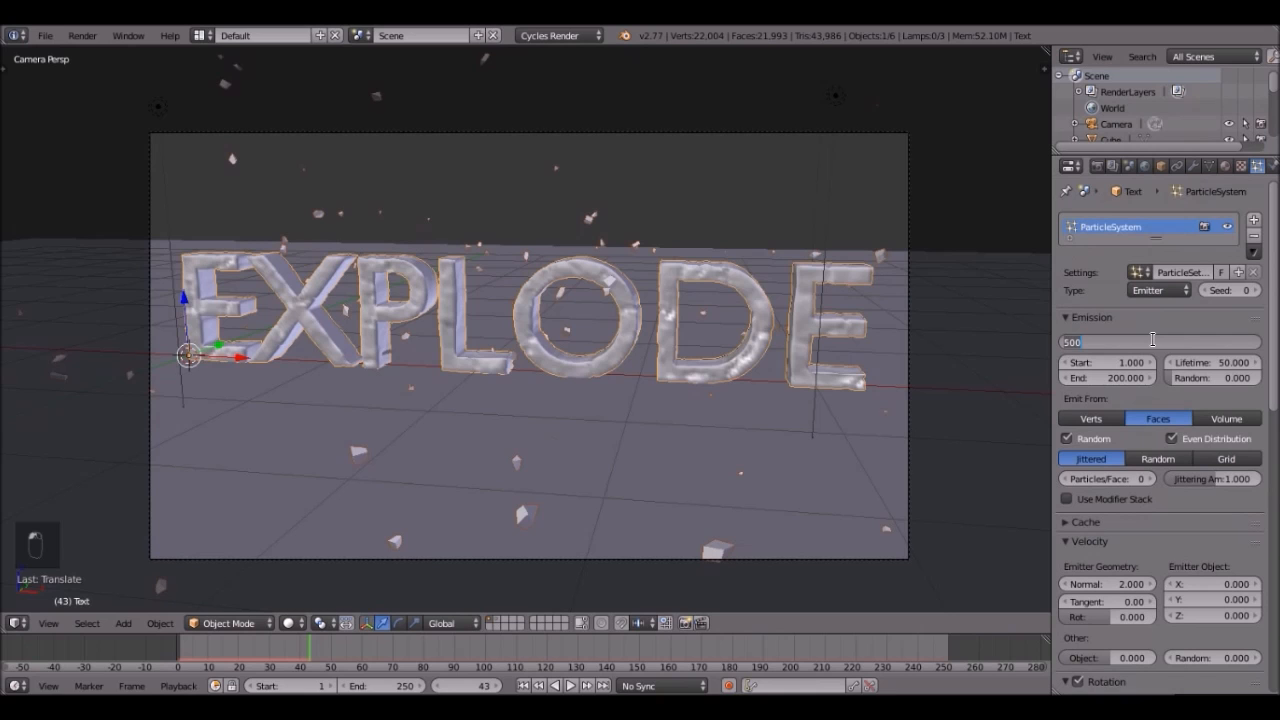
pyautogui.write('800')
pyautogui.press('Return')
# - Play the animation from frame 1 to frame 63 with pauses, examining the amount of flying rock fragments
pyautogui.click(523, 686)
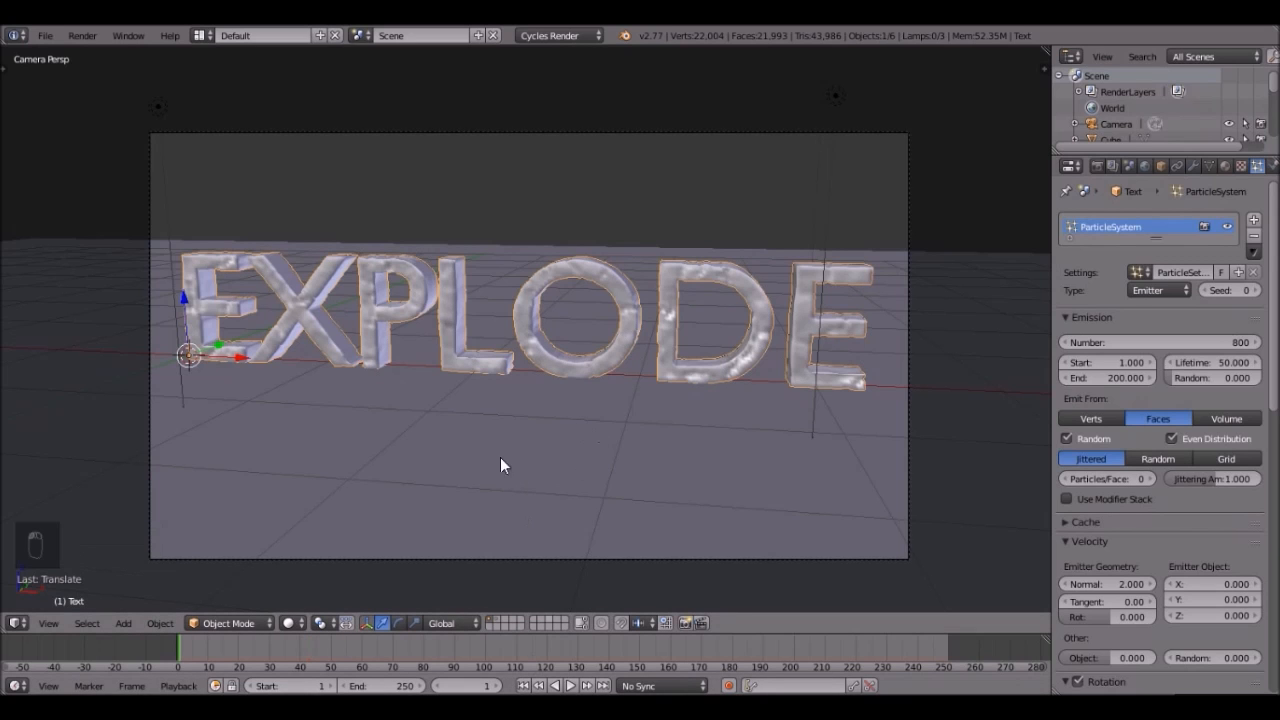
pyautogui.hotkey('alt', 'a')
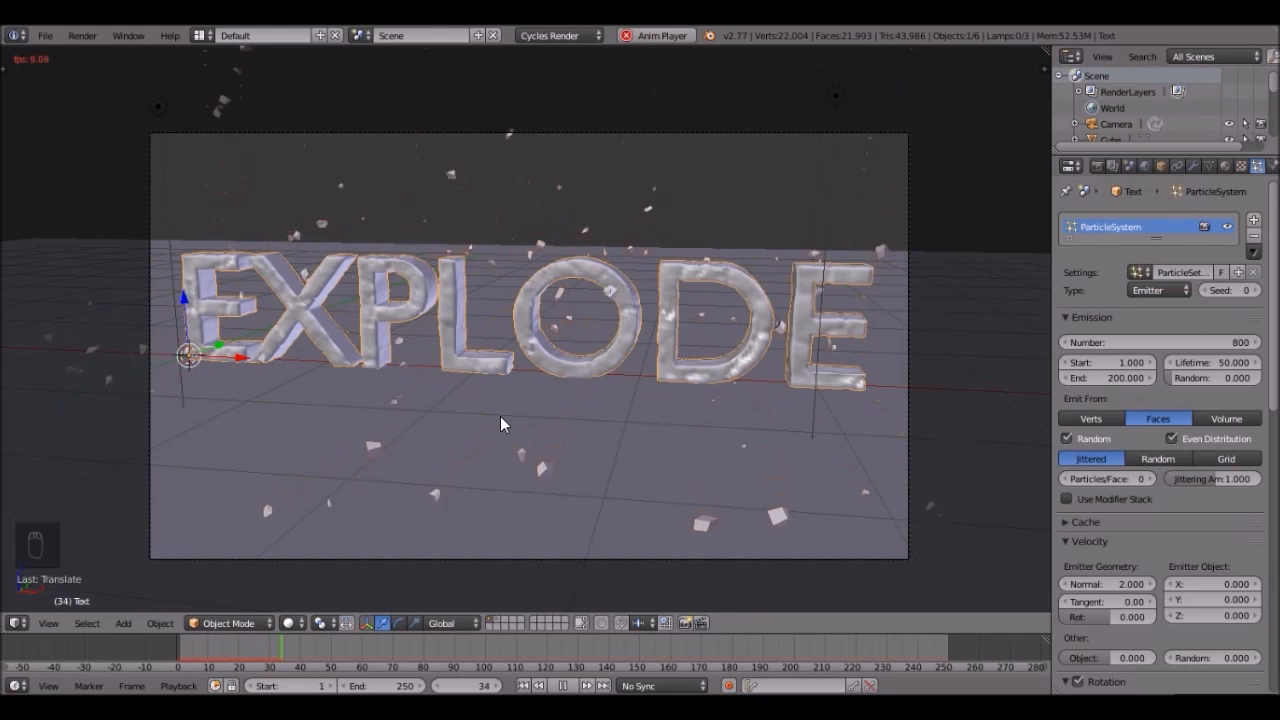
pyautogui.hotkey('alt', 'a')
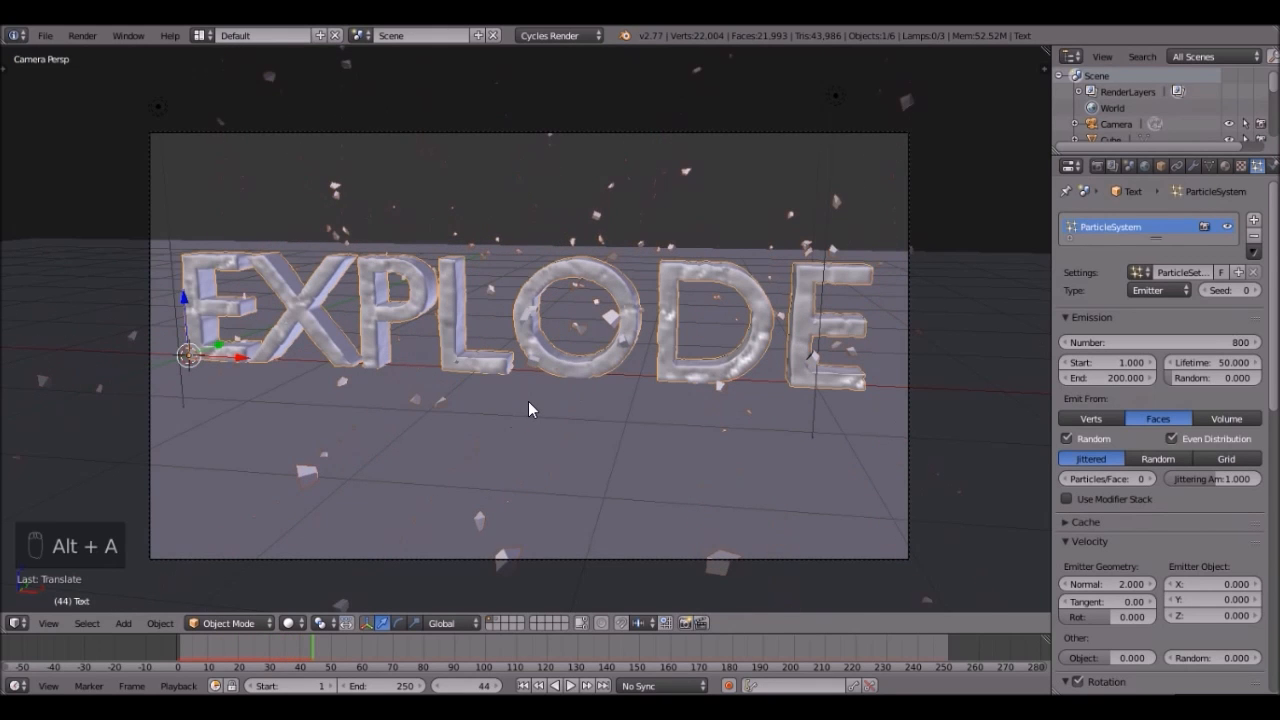
pyautogui.scroll(1, 528, 401)
pyautogui.hotkey('alt', 'a')
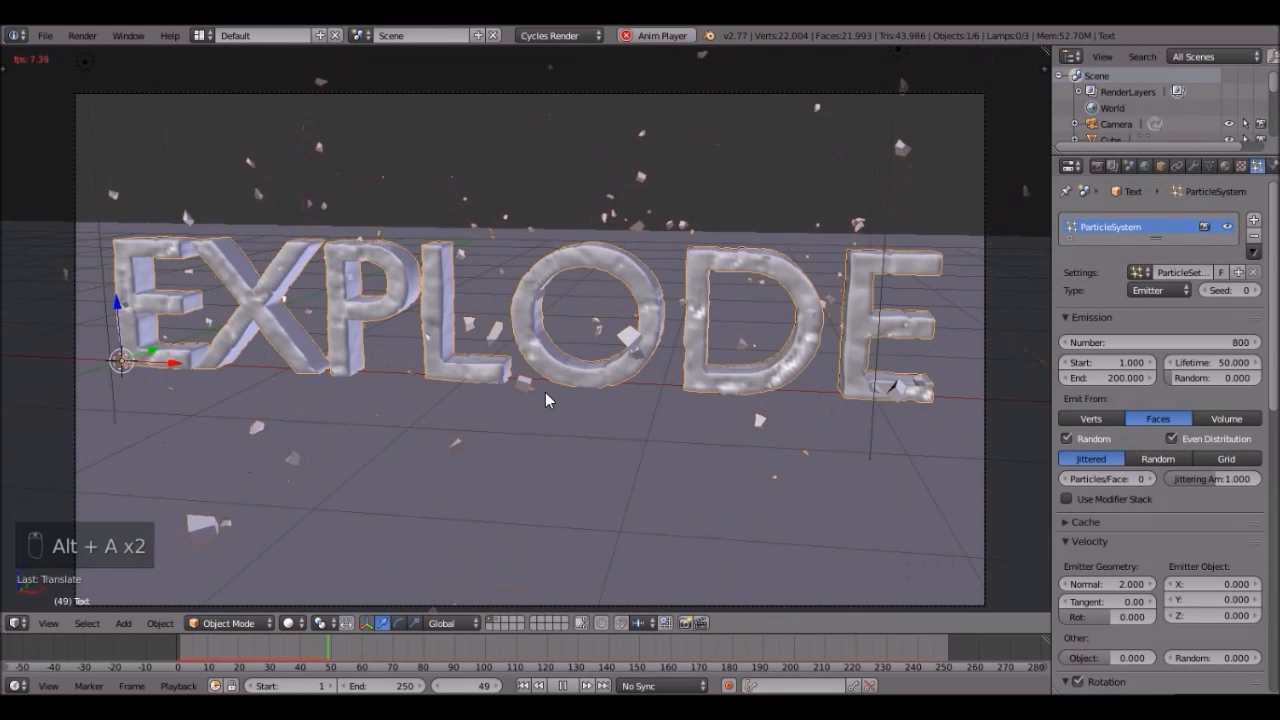
pyautogui.hotkey('alt', 'a')
pyautogui.scroll(-3, 577, 410)
pyautogui.scroll(2, 577, 408)
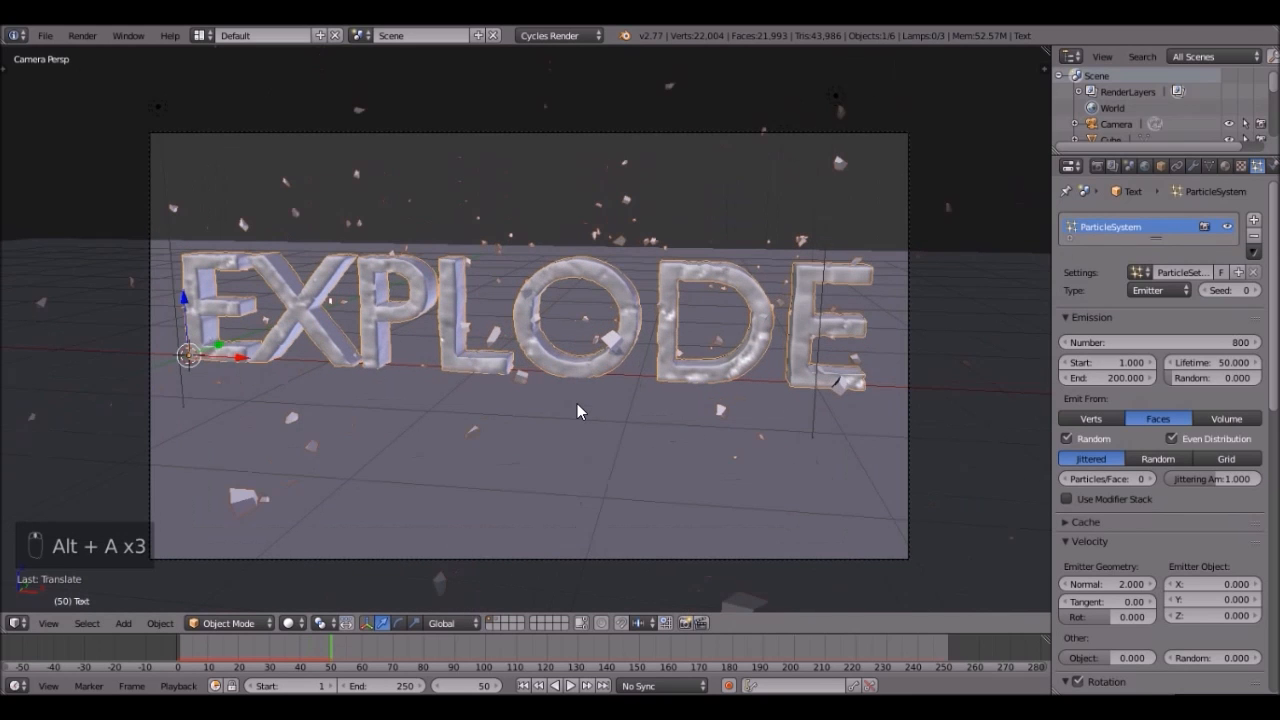
pyautogui.hotkey('alt', 'a')
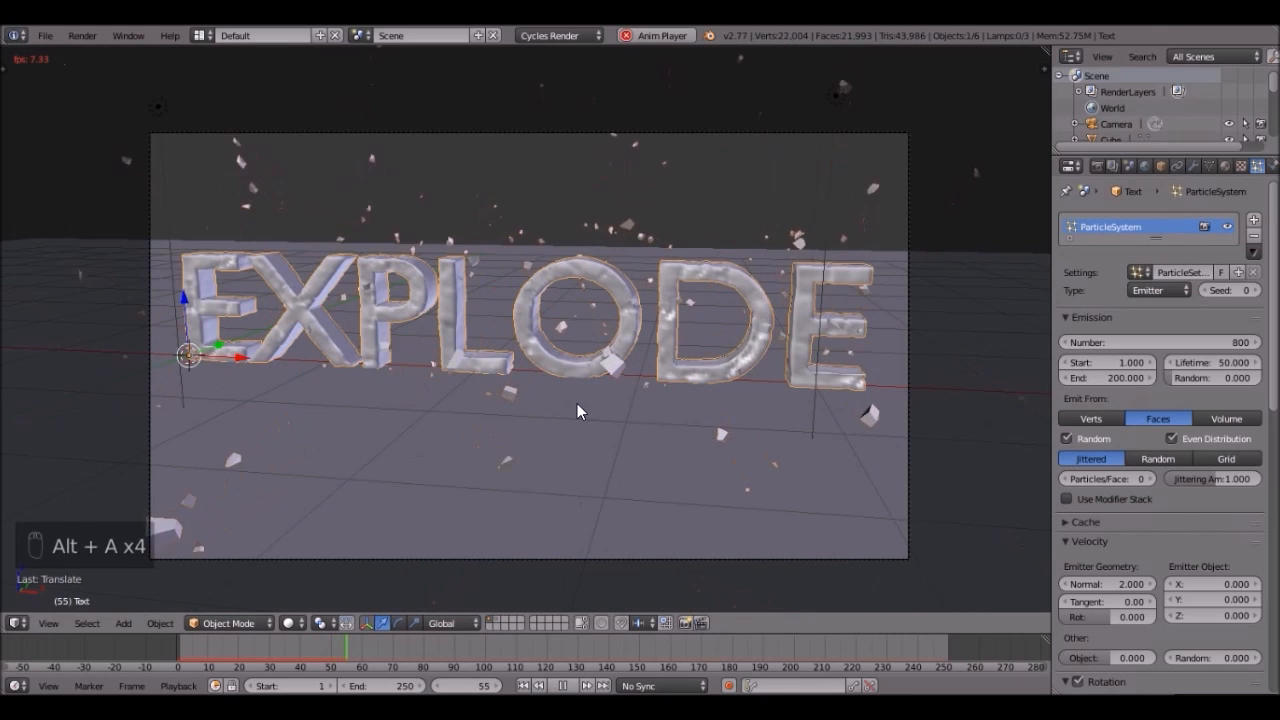
pyautogui.hotkey('alt', 'a')
pyautogui.scroll(-1, 577, 410)
pyautogui.scroll(1, 577, 410)
pyautogui.scroll(-1, 577, 410)
pyautogui.scroll(1, 577, 403)
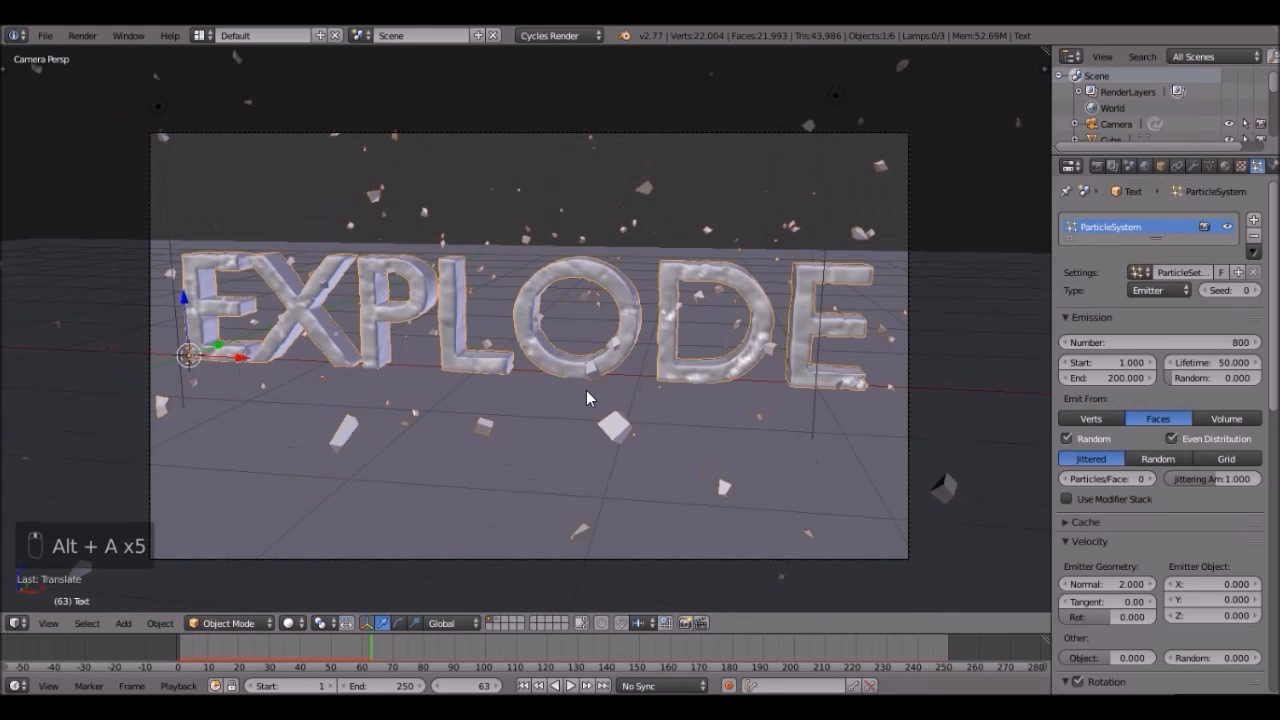
pyautogui.scroll(1, 586, 390)
pyautogui.scroll(-2, 582, 395)
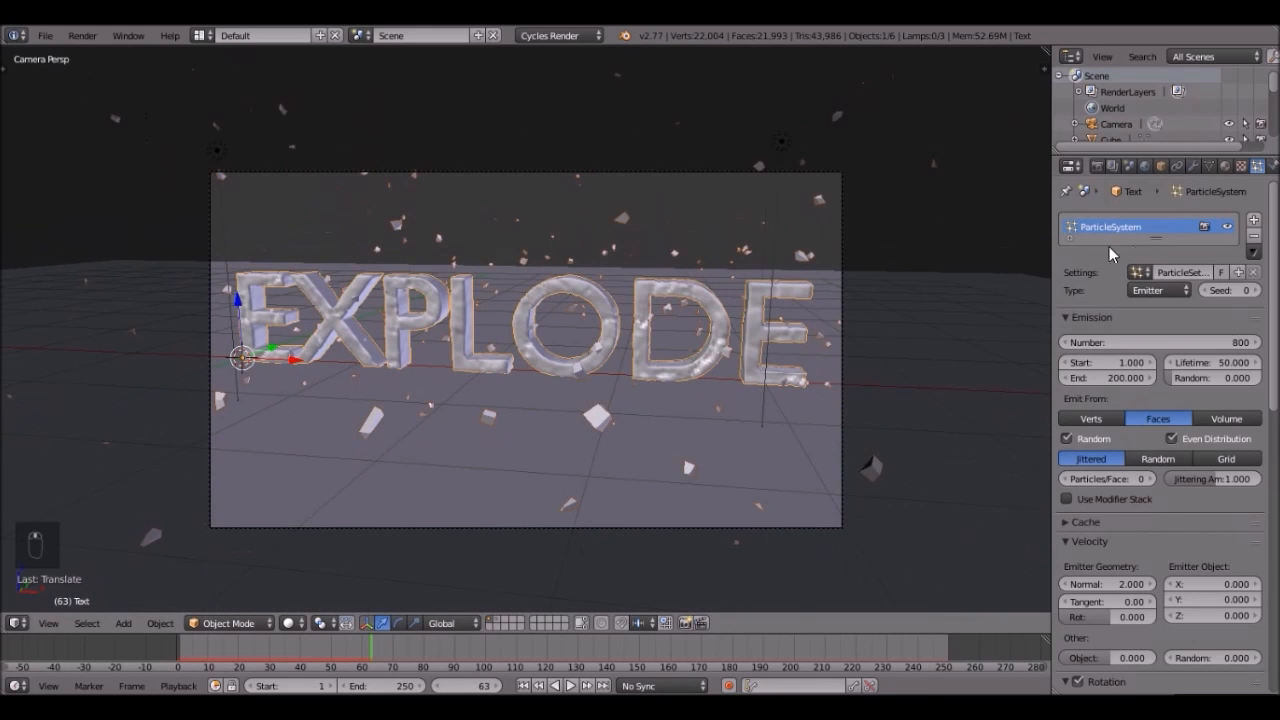
# - Open the render settings and review the resolution, output and motion blur options along with the camera framing
pyautogui.click(1097, 166)
pyautogui.scroll(-5, 1185, 435)
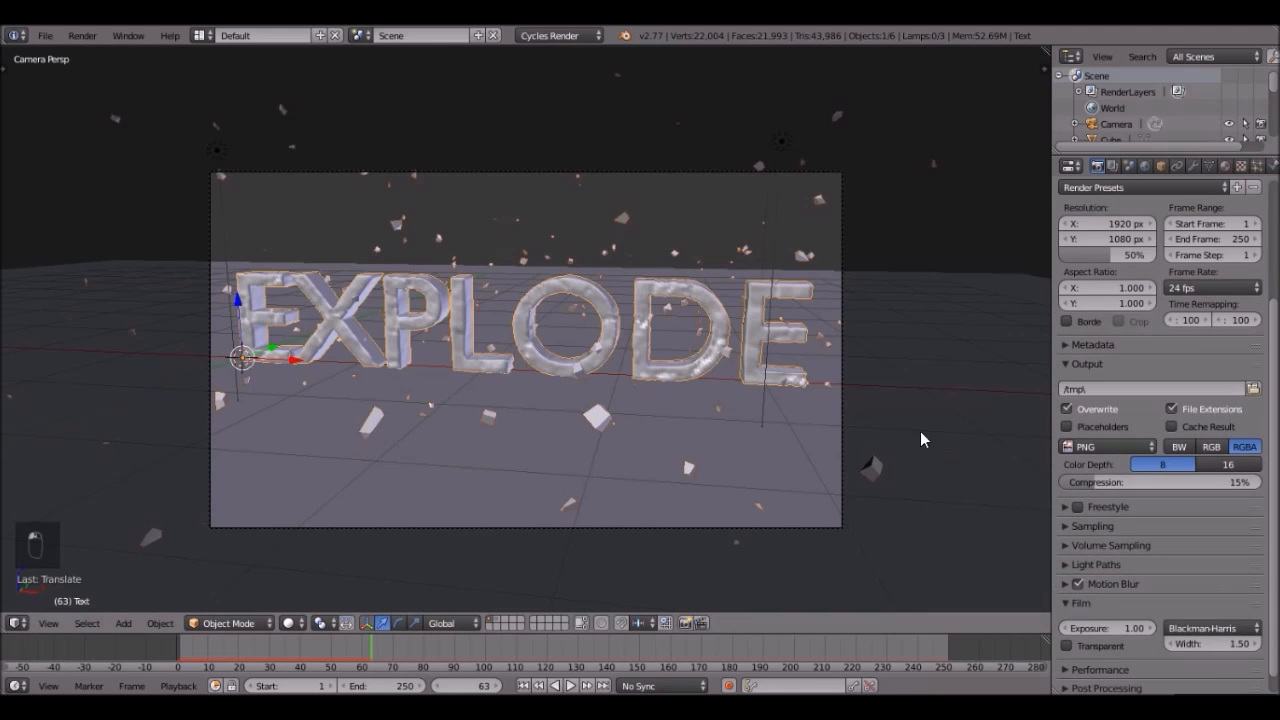
pyautogui.scroll(1, 649, 408)
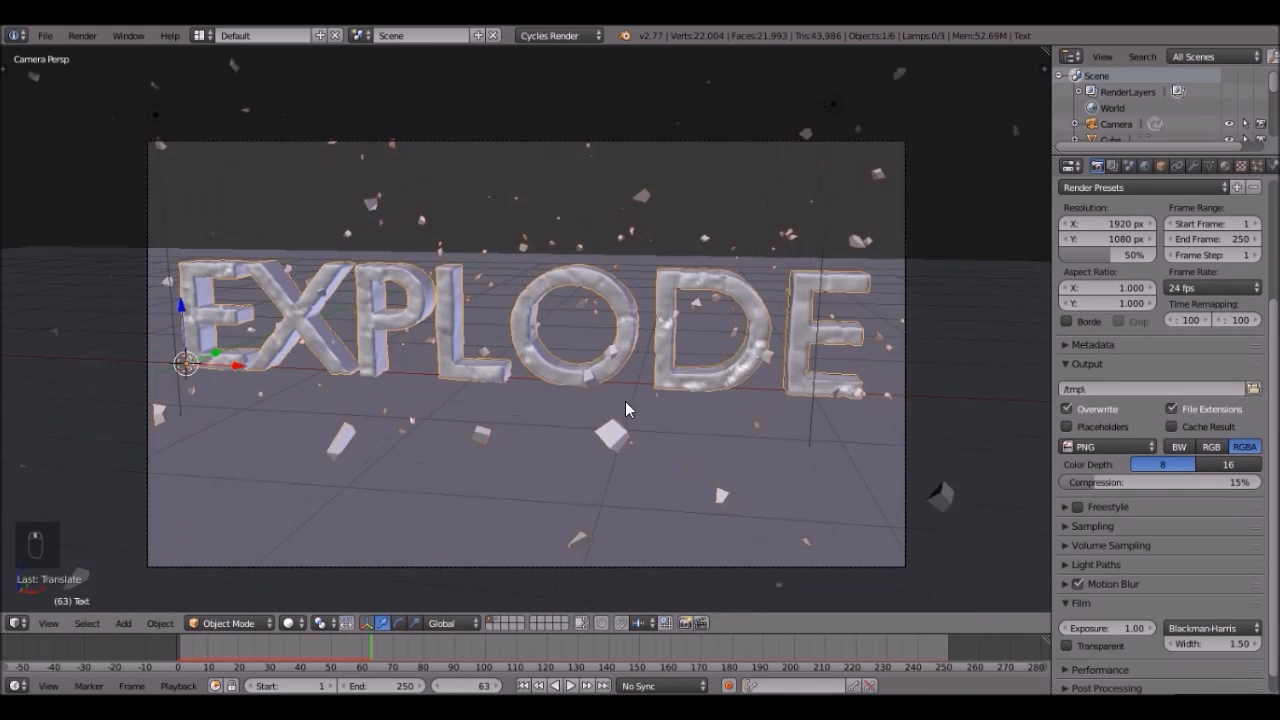
pyautogui.scroll(1, 627, 398)
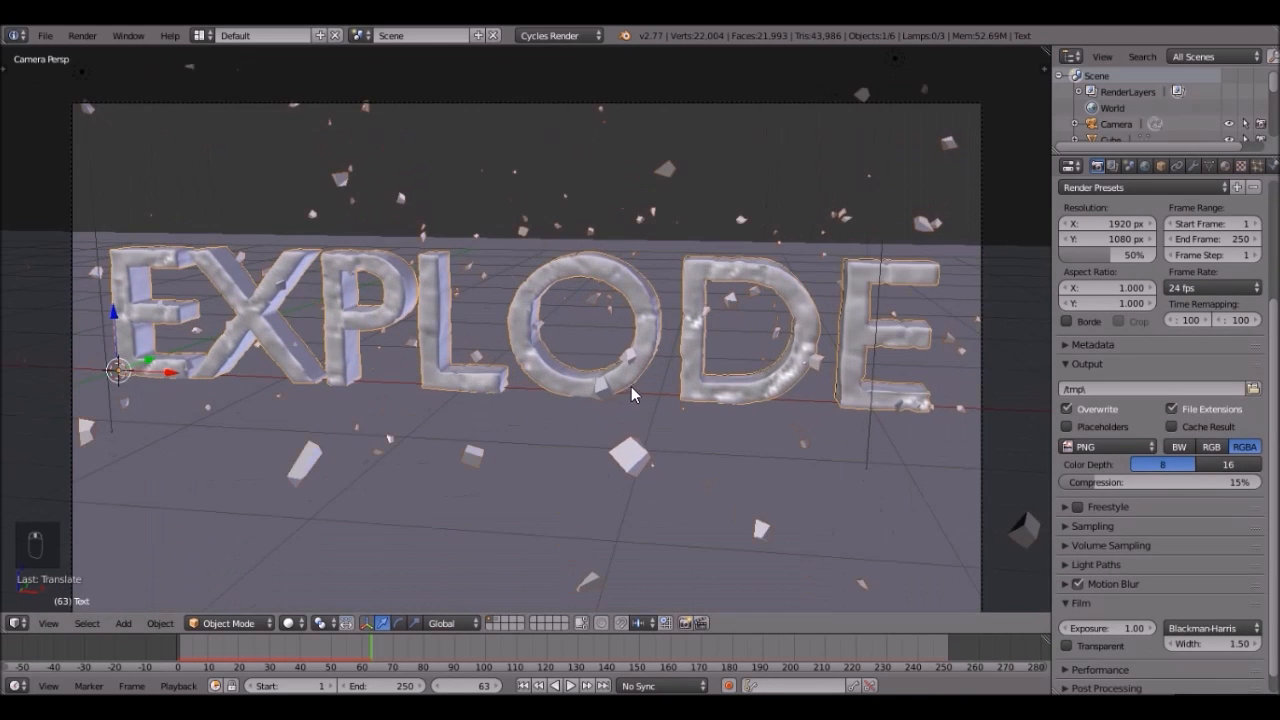
pyautogui.scroll(-1, 632, 380)
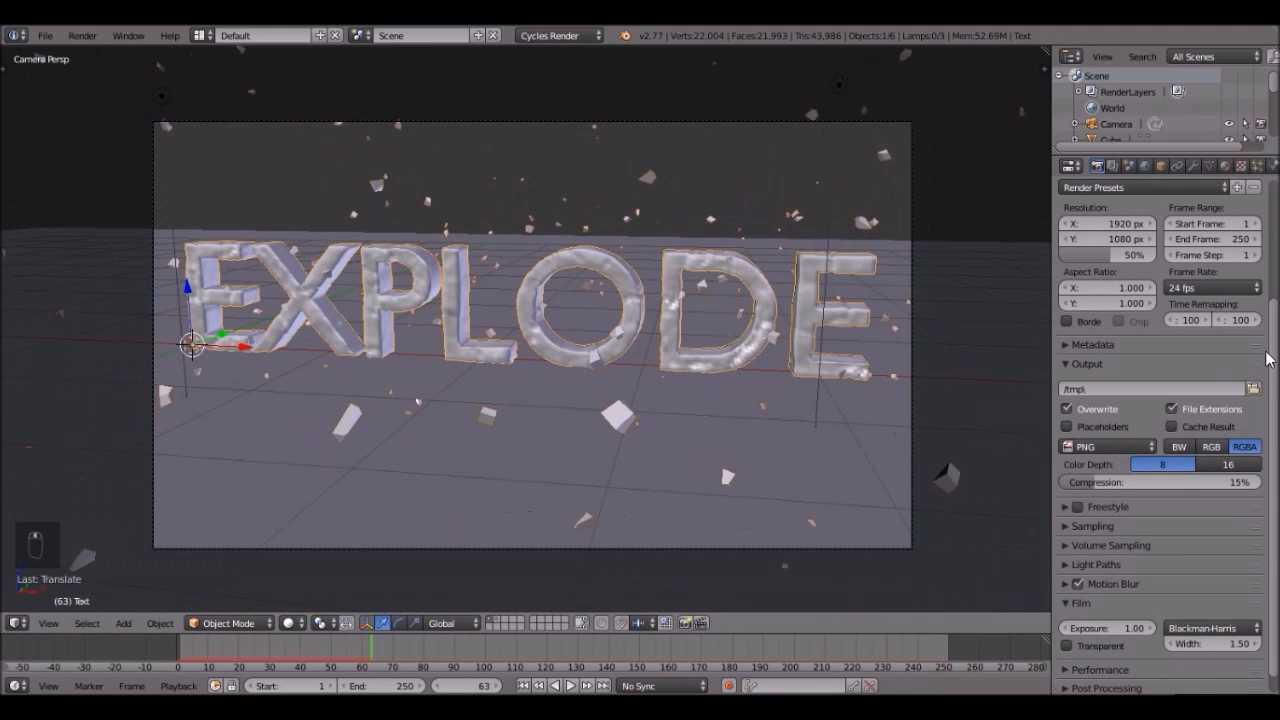
# - Review the render resolution, output and sampling settings, including the render and preview sample counts
pyautogui.scroll(-2, 737, 380)
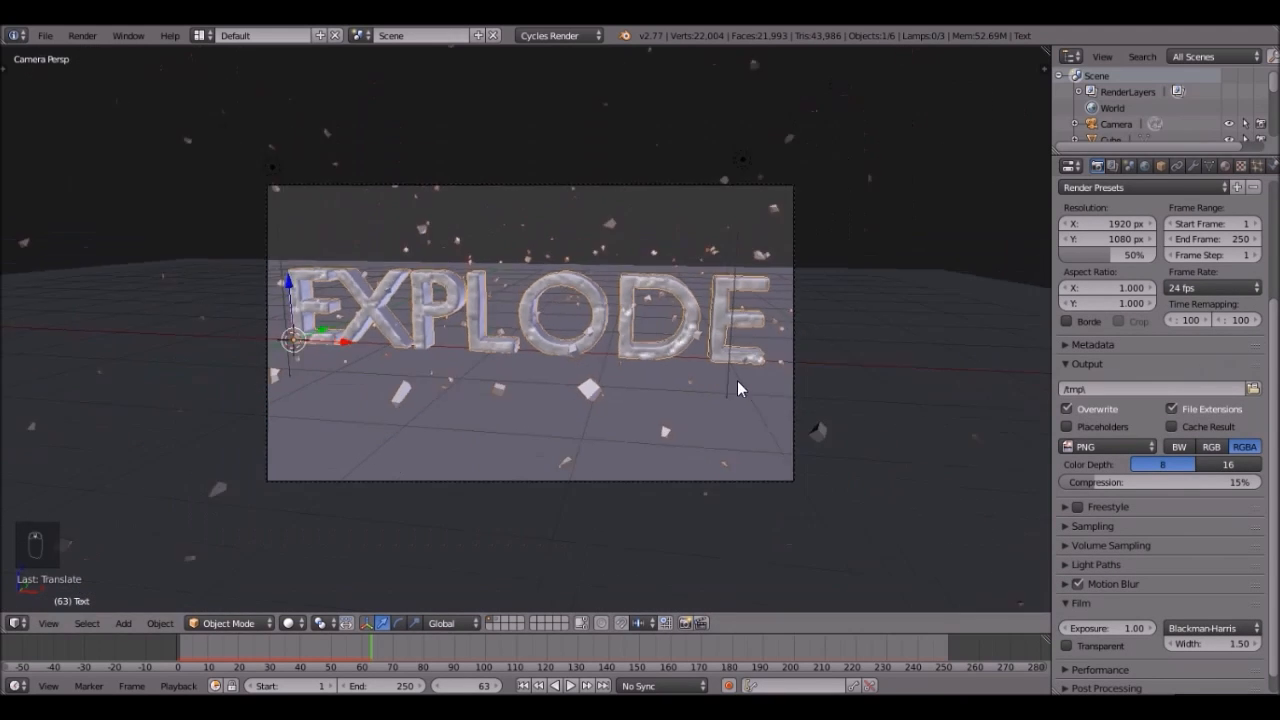
pyautogui.scroll(3, 1140, 321)
pyautogui.scroll(3, 1140, 321)
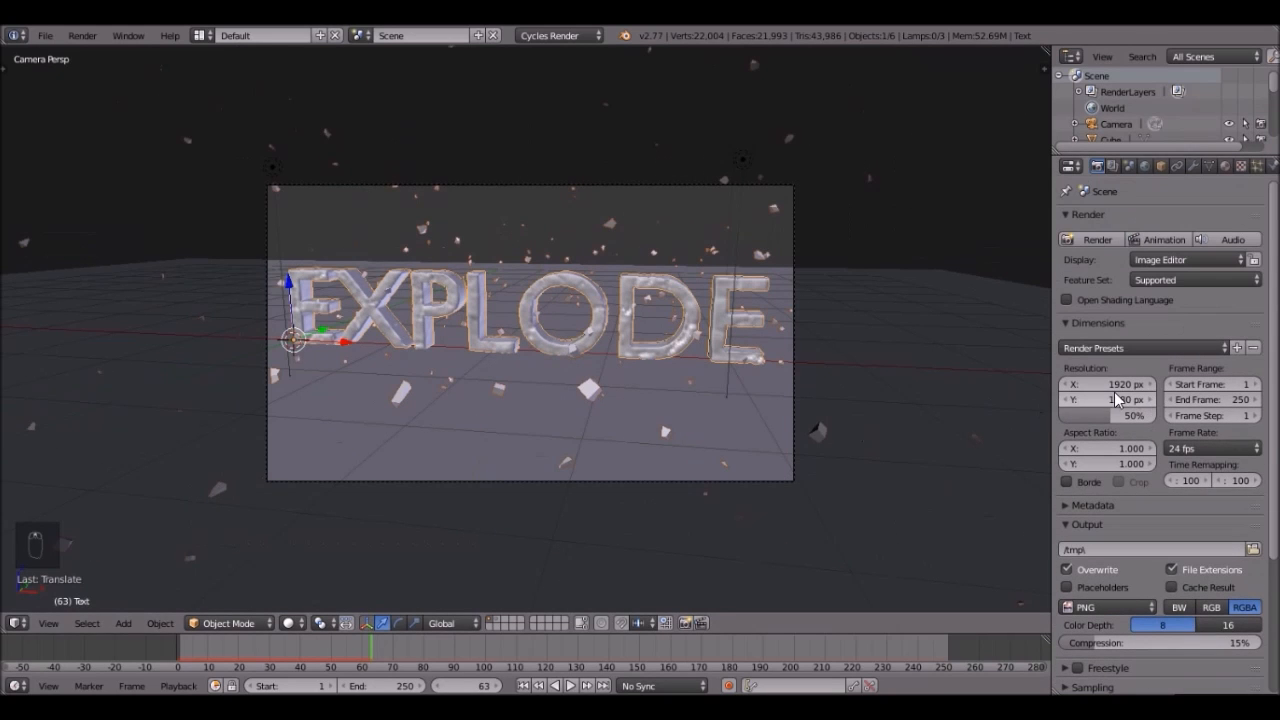
pyautogui.scroll(-3, 1120, 600)
pyautogui.click(1100, 622)
pyautogui.scroll(-2, 1109, 588)
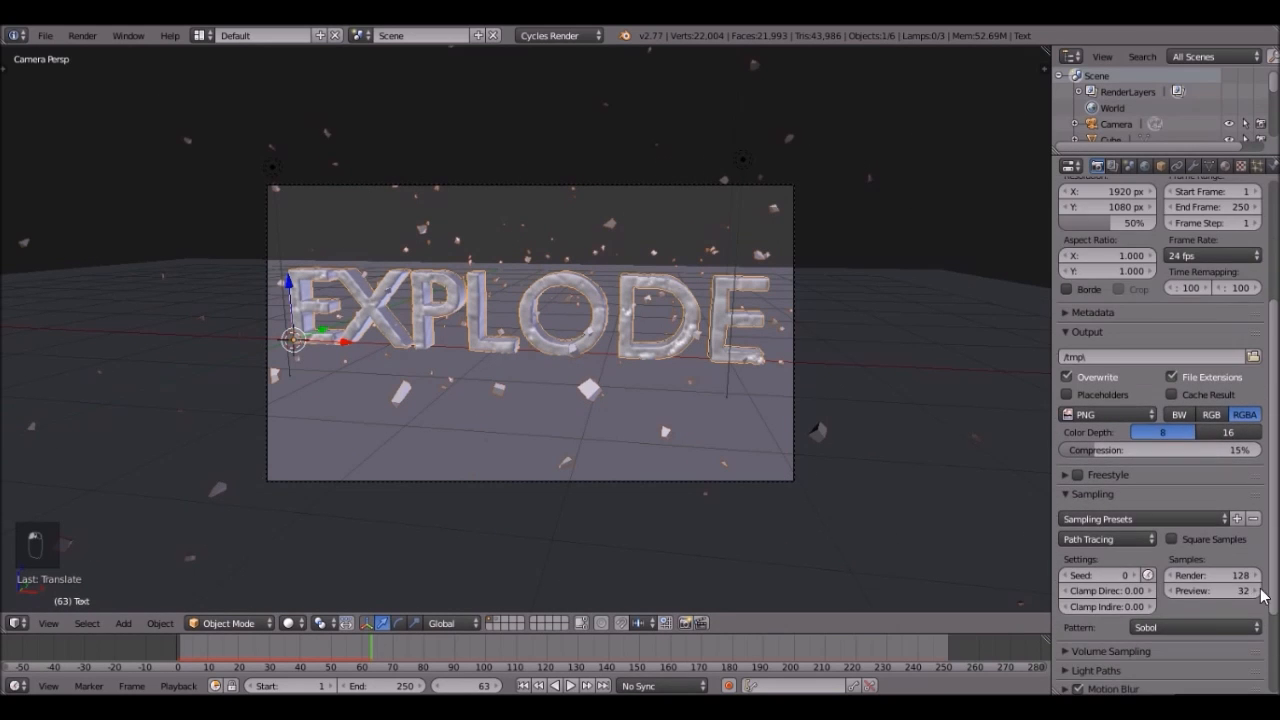
pyautogui.scroll(3, 1110, 315)
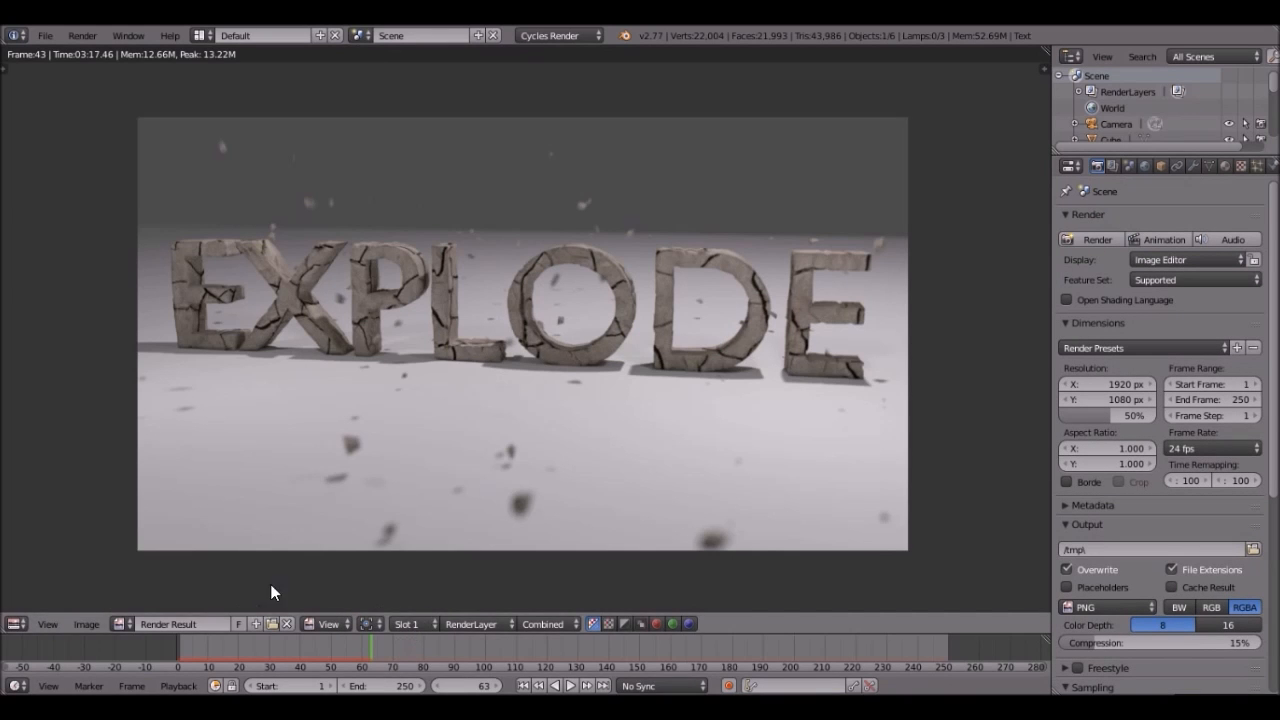
# - Show the render result, select Slot 2 for a new image and render frame 63
pyautogui.click(14, 623)
pyautogui.click(45, 618)
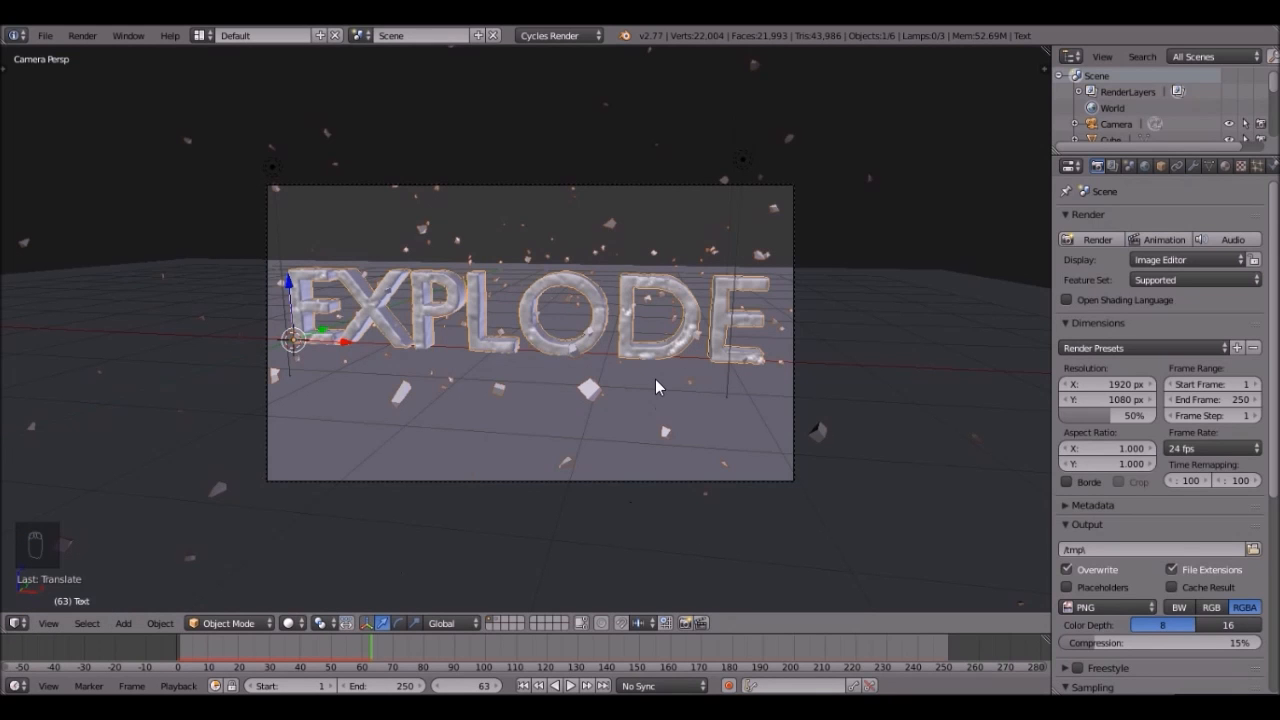
pyautogui.press('F11')
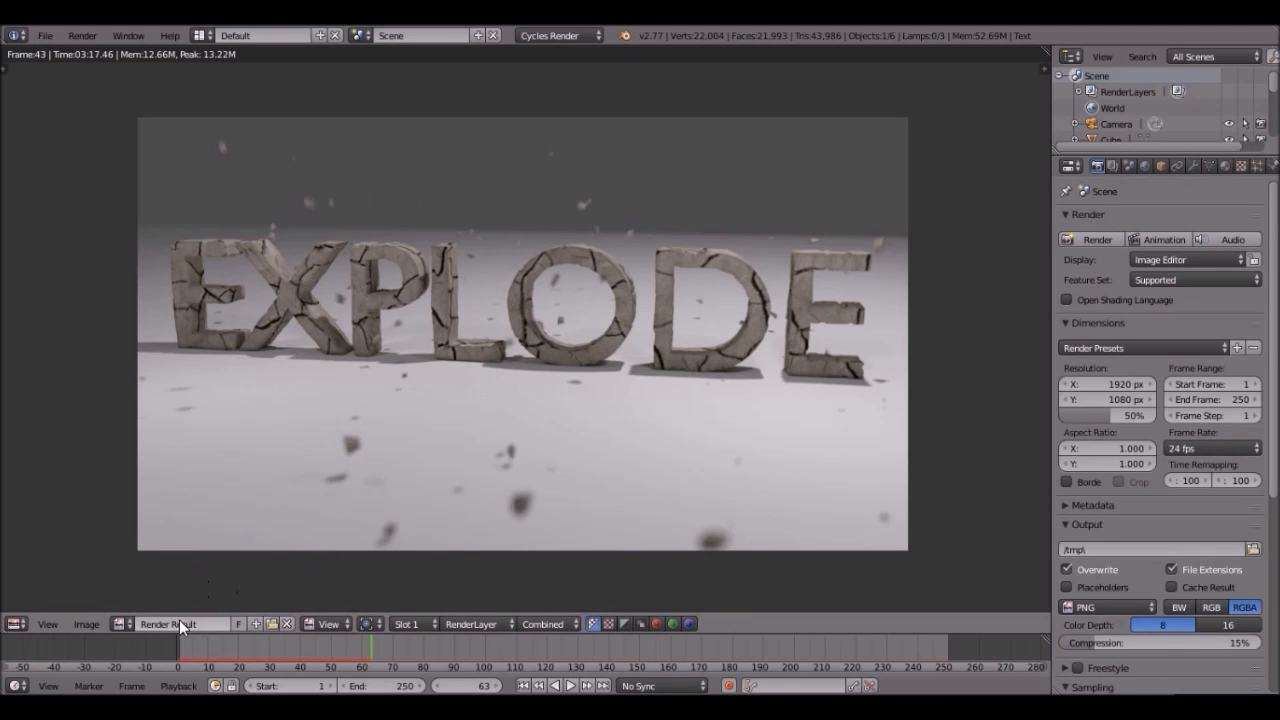
pyautogui.click(407, 625)
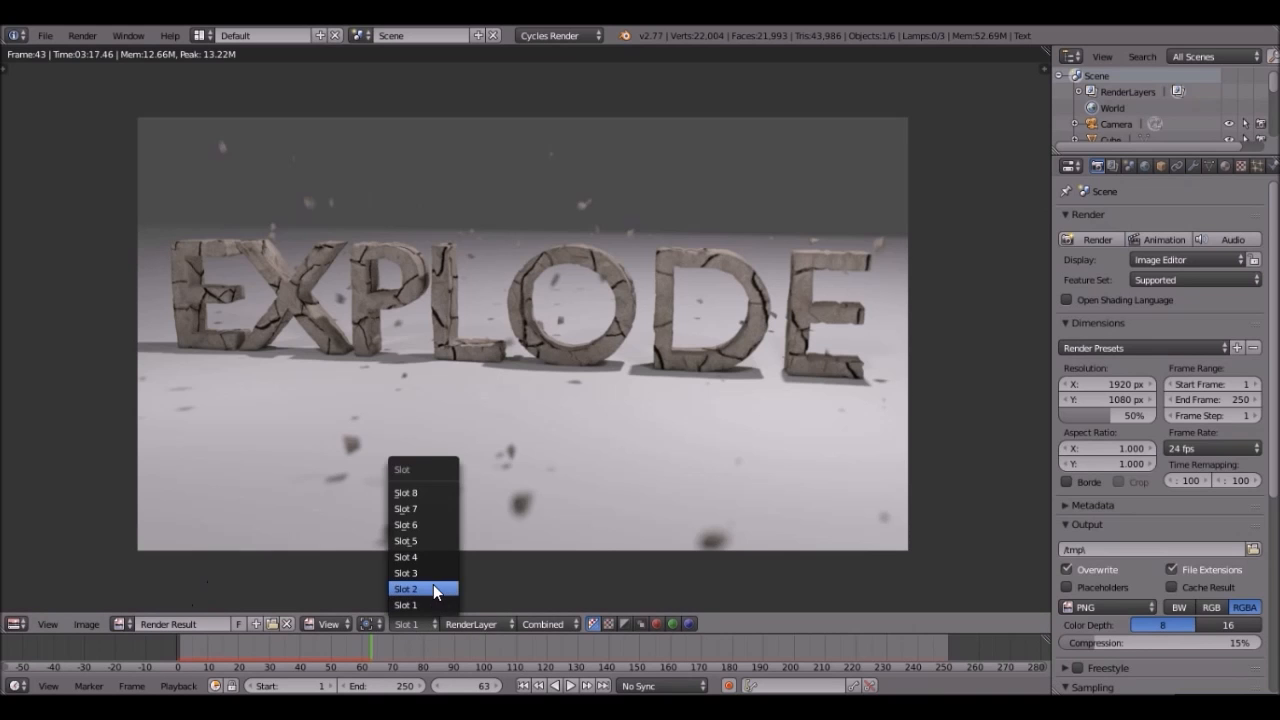
pyautogui.click(440, 589)
pyautogui.click(1099, 238)
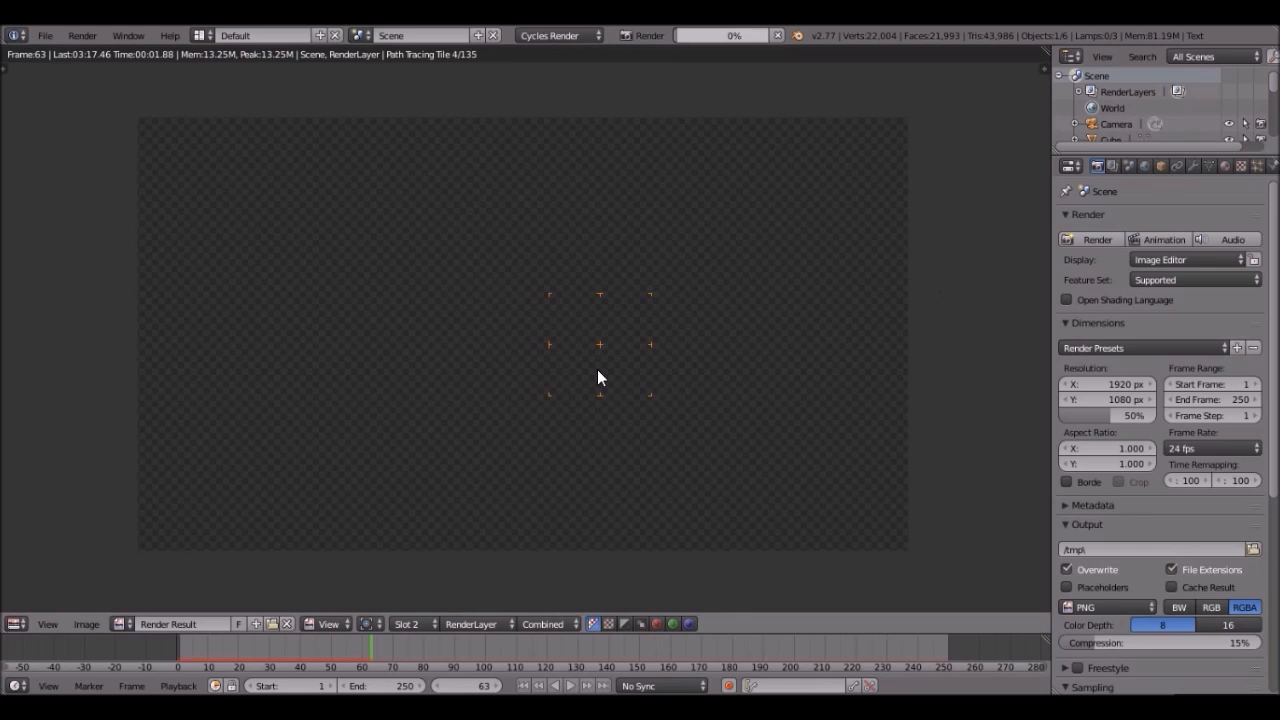
# - Compare the new render in Slot 2 with the earlier render in Slot 1 by alternating between them
pyautogui.press('j')
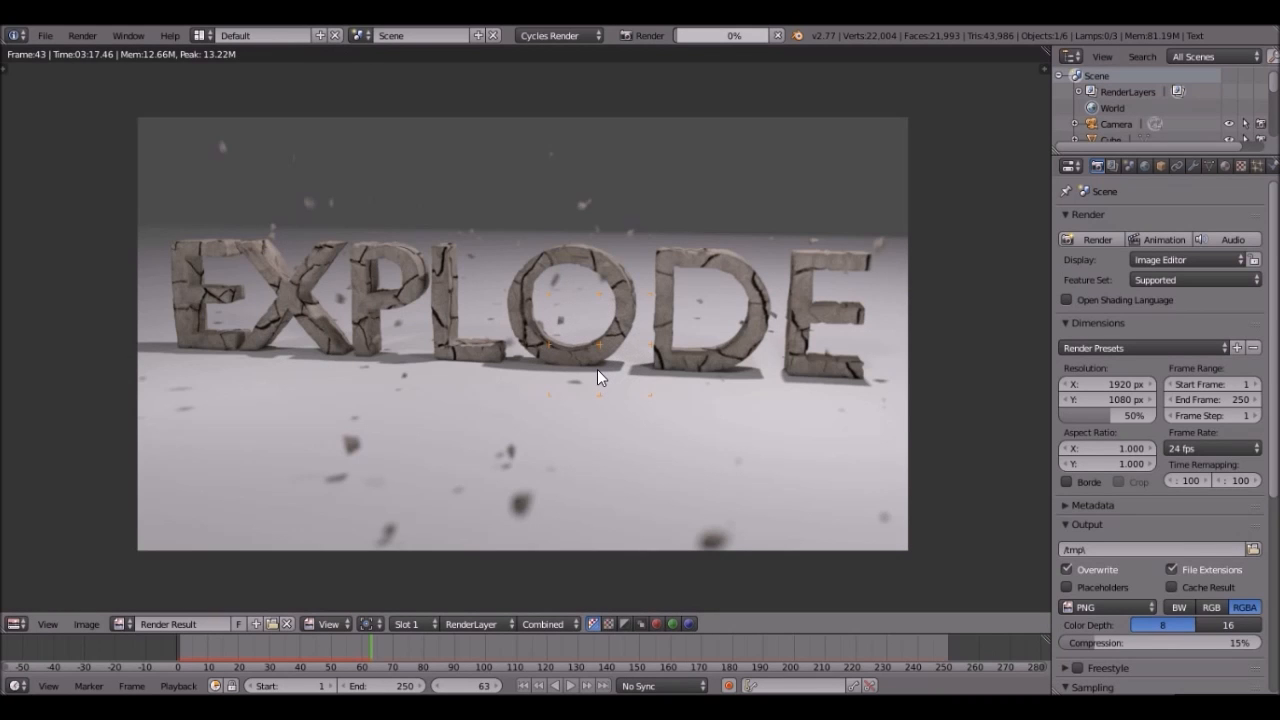
pyautogui.press('j')
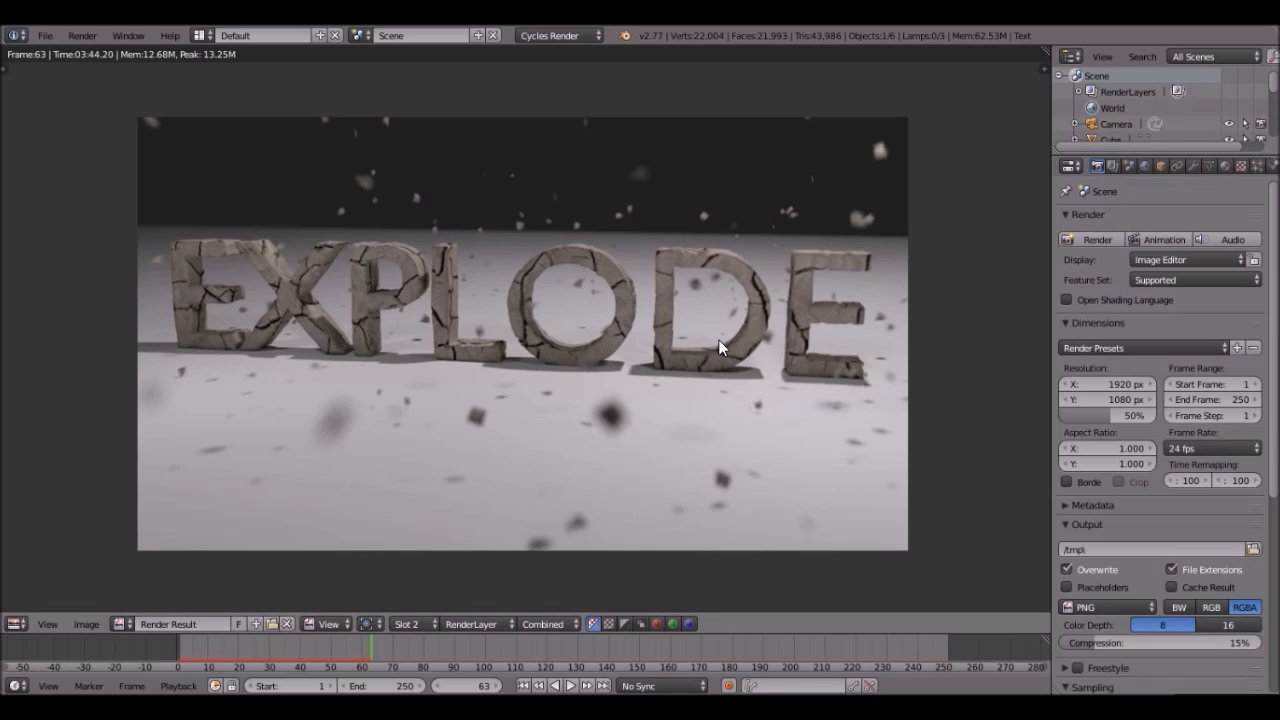
pyautogui.press('j')
pyautogui.press('j')
pyautogui.press('j')
pyautogui.press('j')
# - Switch to the Compositing screen layout and enable Use Nodes and Backdrop for the scene
pyautogui.click(200, 36)
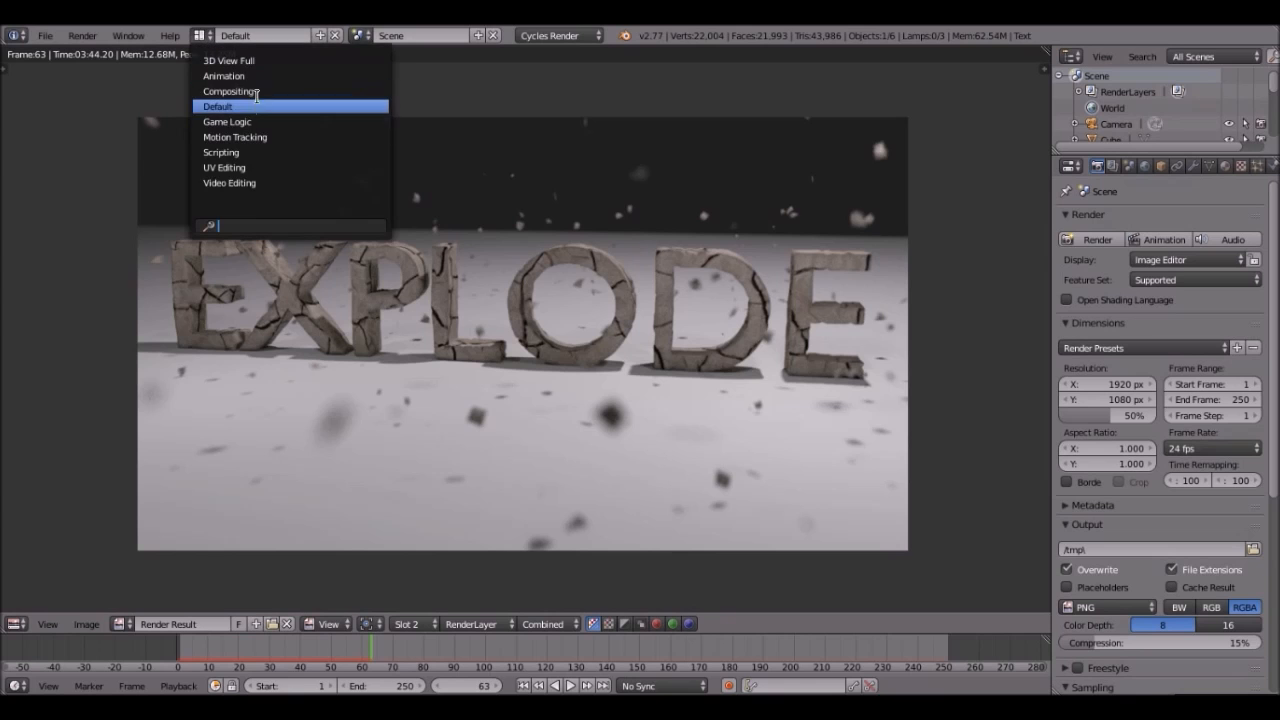
pyautogui.click(256, 92)
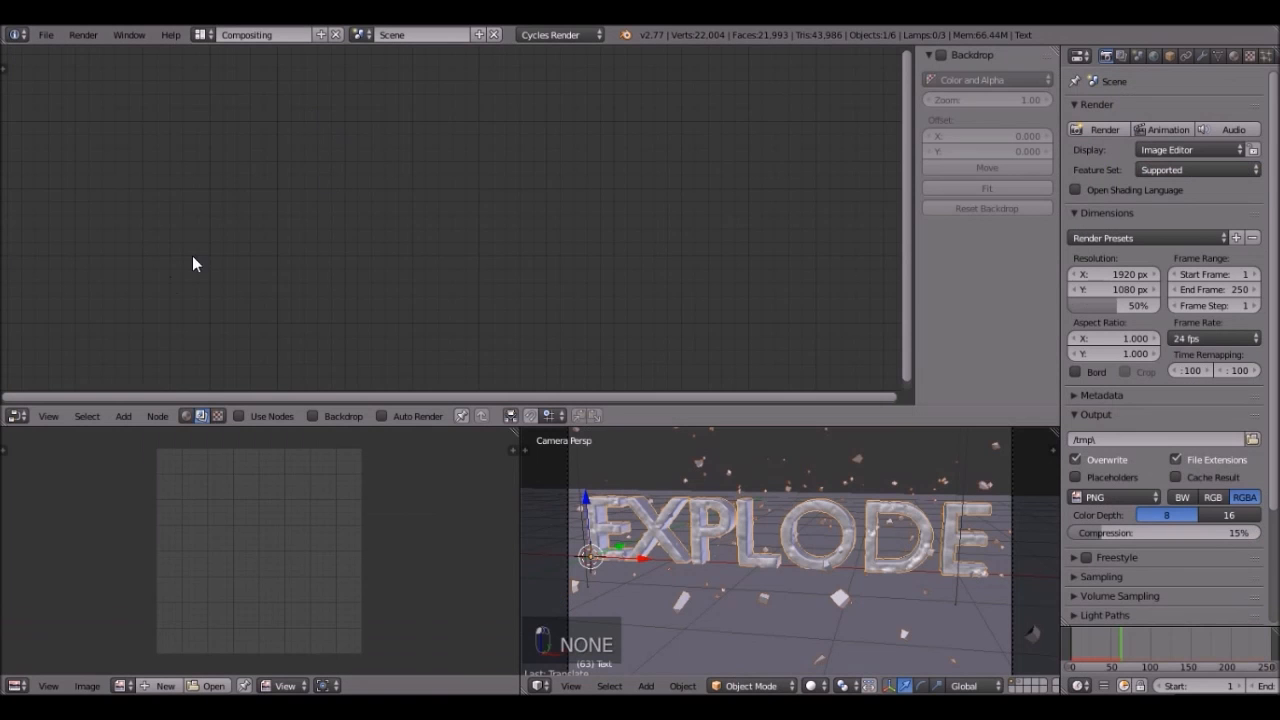
pyautogui.click(239, 416)
pyautogui.click(313, 416)
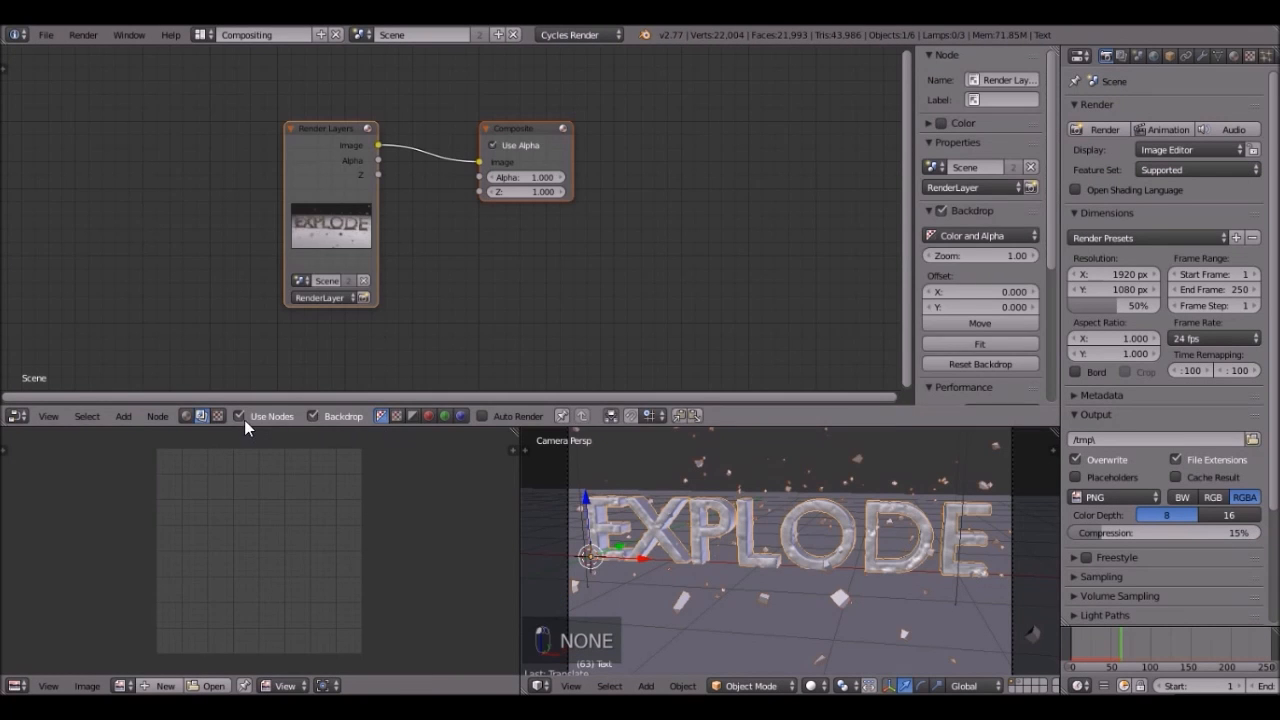
# - Merge the image editor and 3D view areas into the node editor and hide its properties sidebar
pyautogui.moveTo(521, 432); pyautogui.dragTo(168, 452)
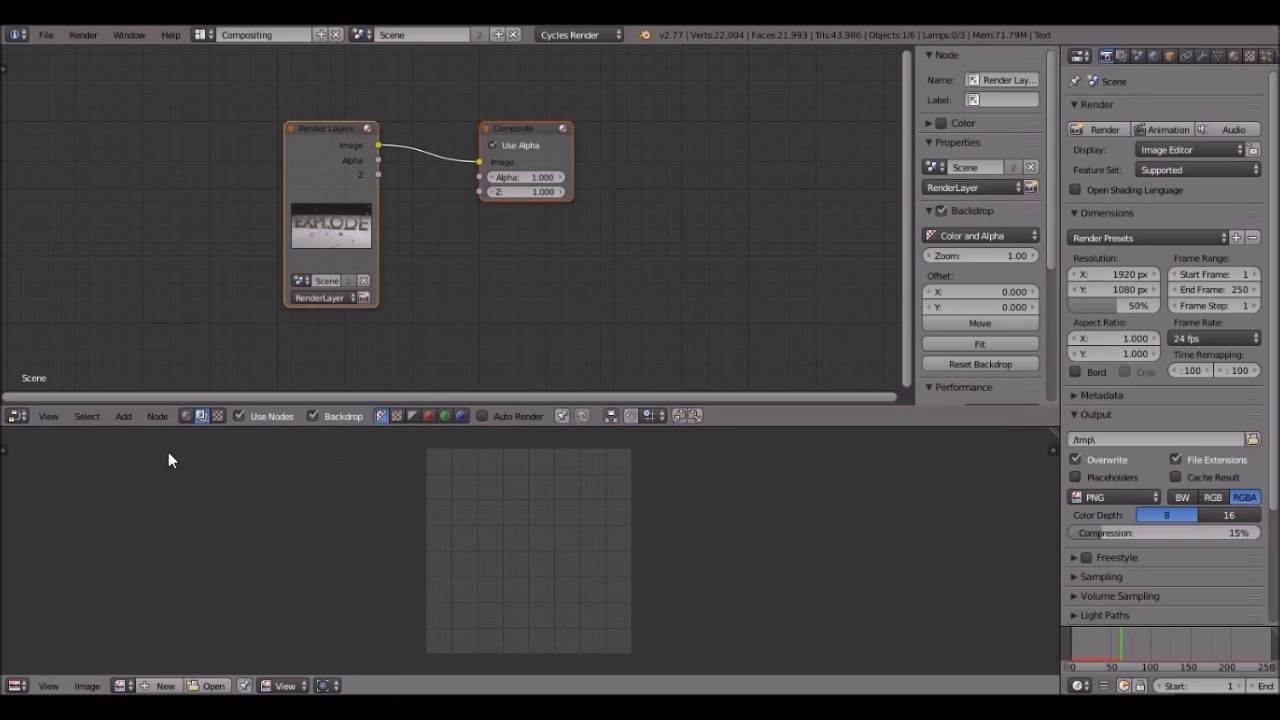
pyautogui.moveTo(14, 426); pyautogui.dragTo(300, 460)
pyautogui.press('n')
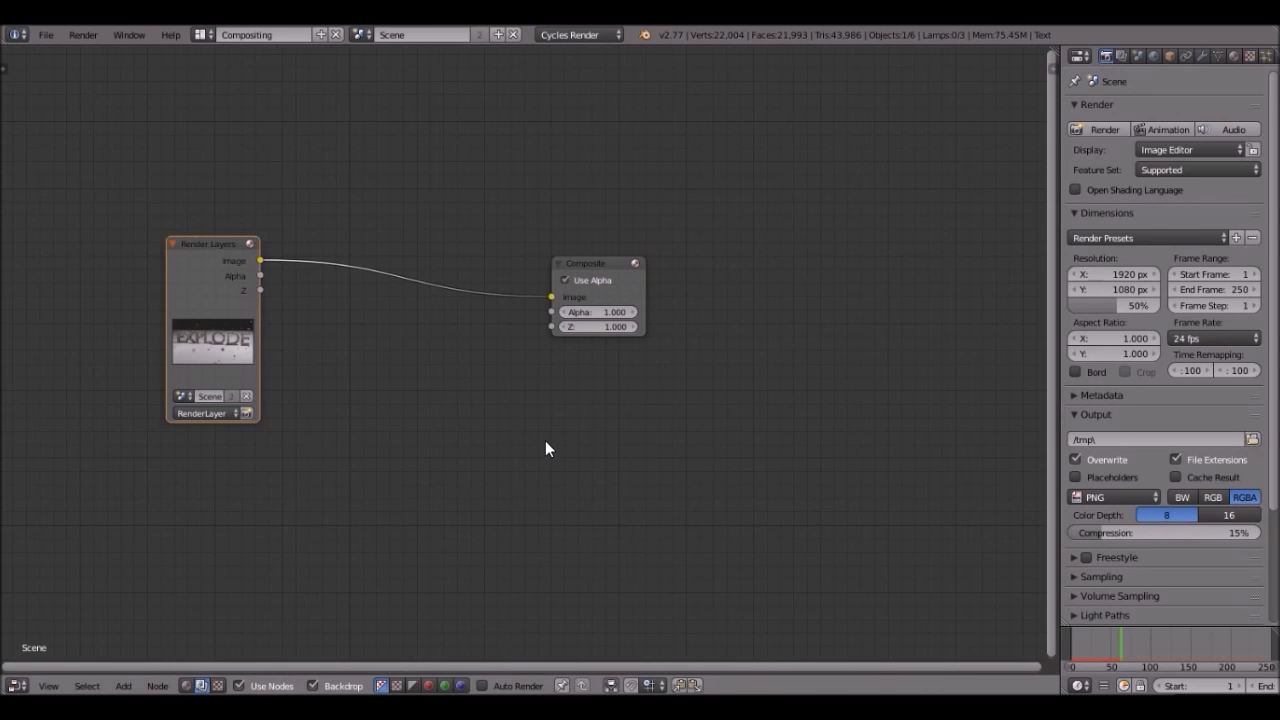
pyautogui.keyDown('ctrl'); pyautogui.keyDown('shift'); pyautogui.click(209, 265); pyautogui.keyUp('shift'); pyautogui.keyUp('ctrl')
pyautogui.scroll(2, 330, 245)
pyautogui.moveTo(360, 241); pyautogui.dragTo(431, 295)
pyautogui.press('x')
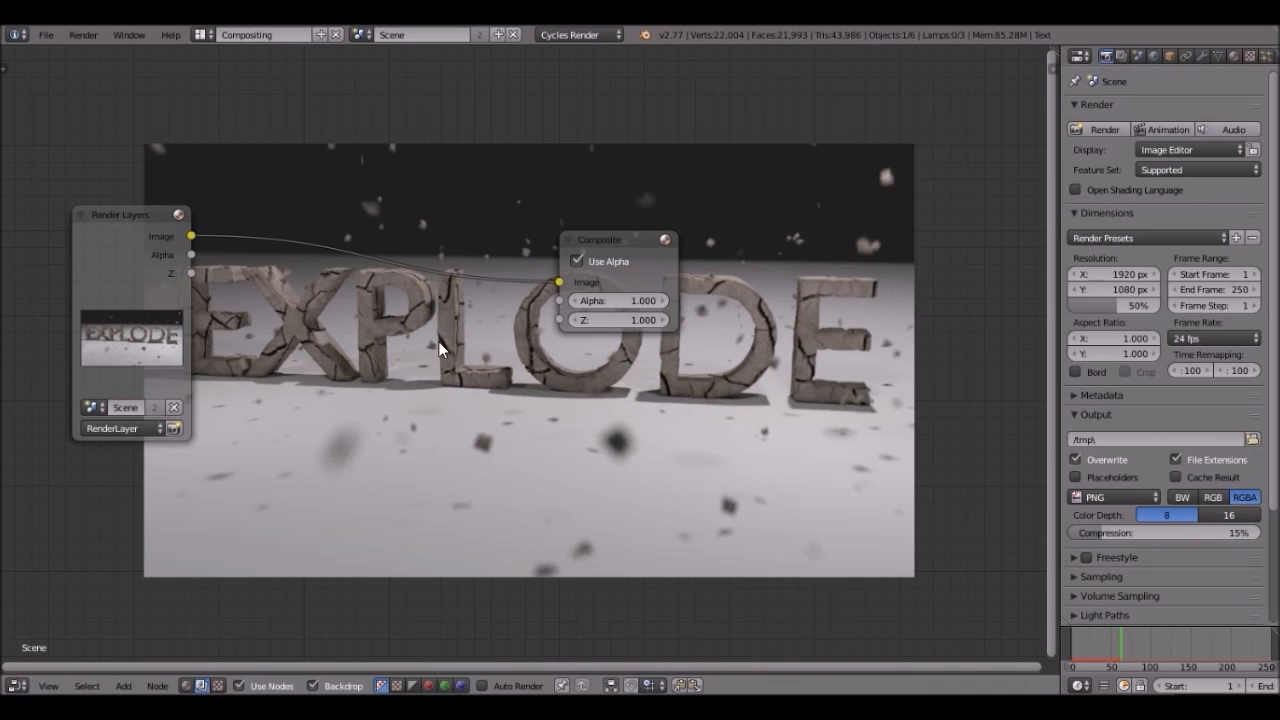
# - Attach a Viewer node to the Render Layers image and space the nodes apart, with Viewer below Composite
pyautogui.rightClick(134, 230)
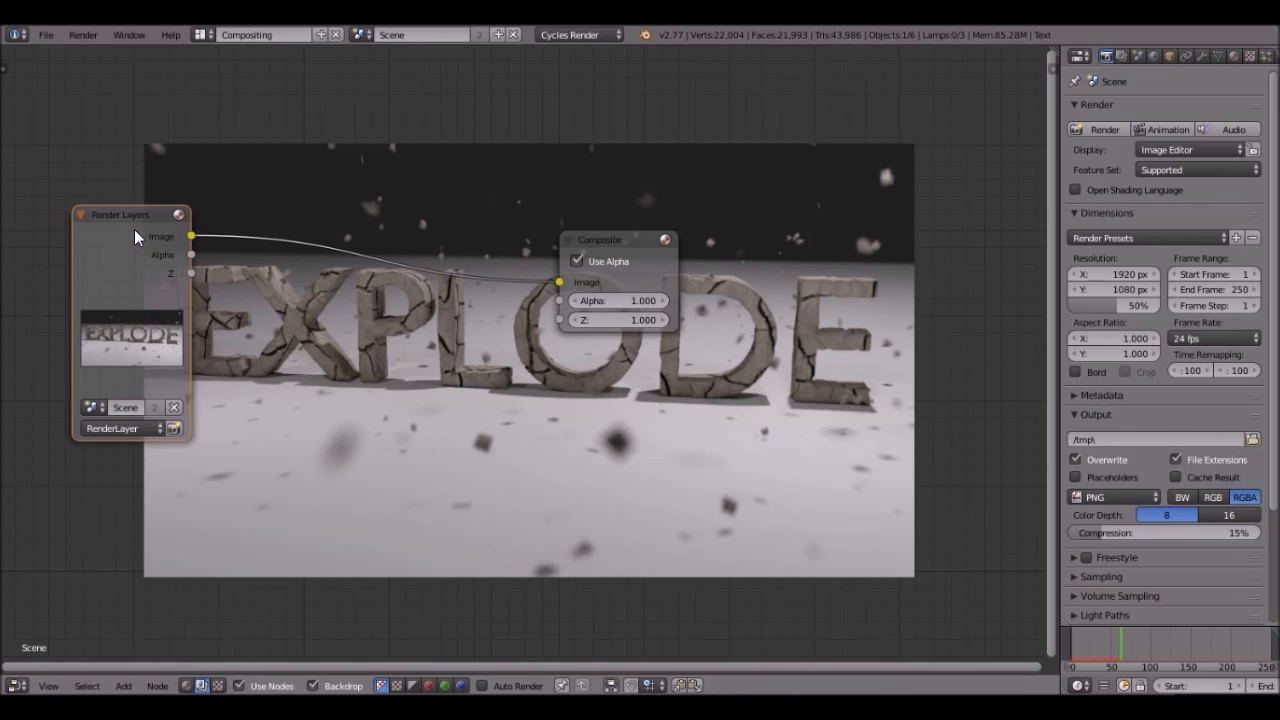
pyautogui.keyDown('ctrl'); pyautogui.keyDown('shift'); pyautogui.click(134, 236); pyautogui.keyUp('shift'); pyautogui.keyUp('ctrl')
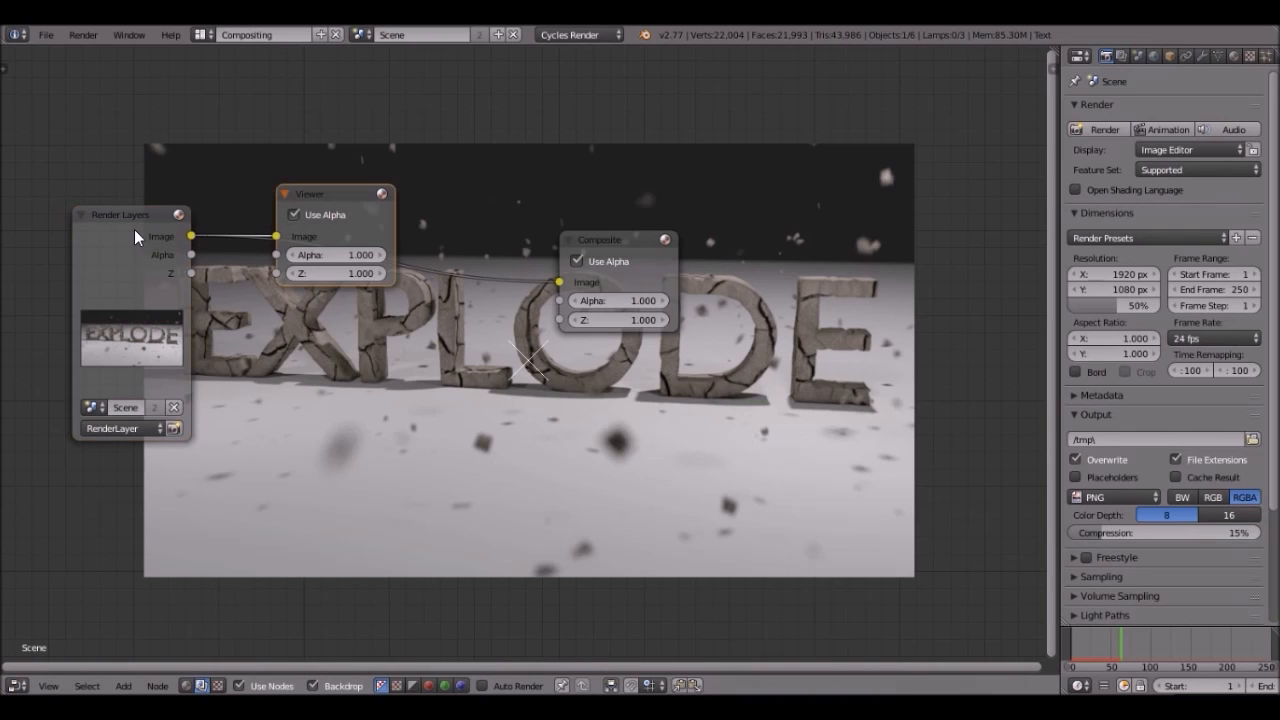
pyautogui.moveTo(289, 201); pyautogui.dragTo(565, 365)
pyautogui.scroll(-2, 565, 365)
pyautogui.moveTo(633, 416); pyautogui.dragTo(896, 399)
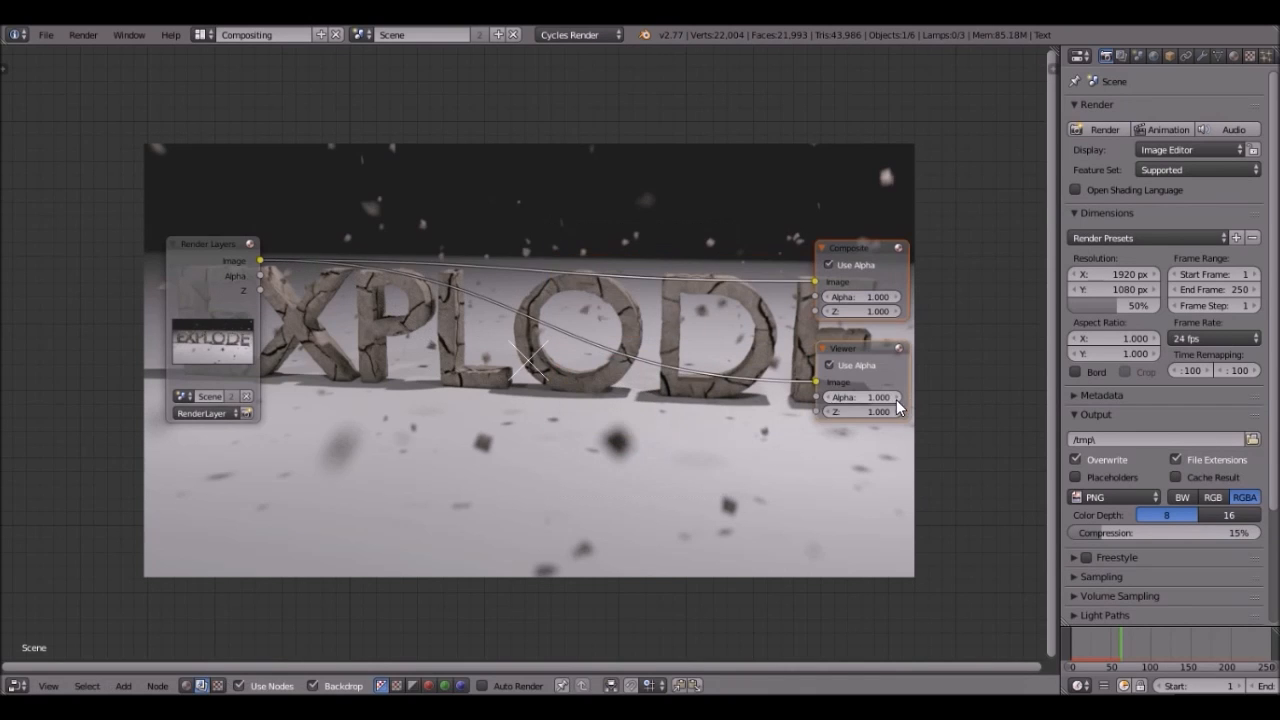
pyautogui.moveTo(213, 276); pyautogui.dragTo(118, 272)
# - Insert a Mix color node into the Viewer link and connect its output to the Composite node as well
pyautogui.hotkey('shift', 'a')
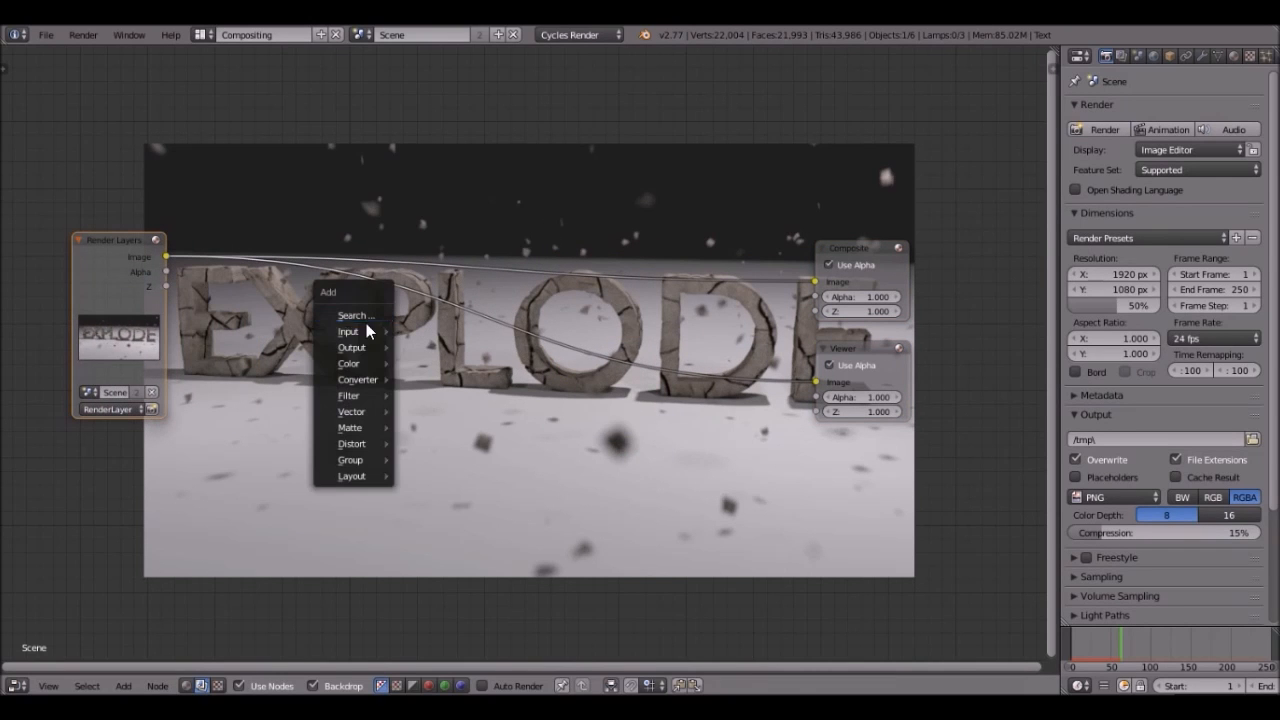
pyautogui.moveTo(356, 362)
pyautogui.click(425, 371)
pyautogui.click(543, 311)
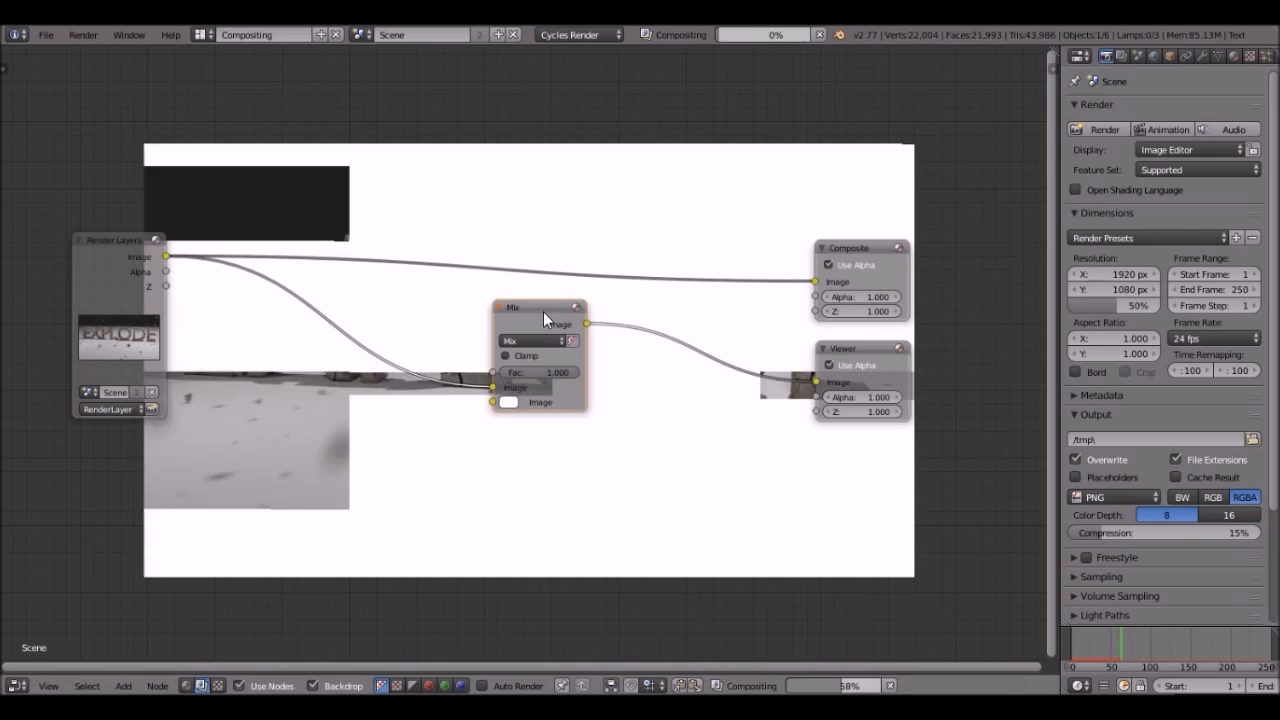
pyautogui.moveTo(588, 324); pyautogui.dragTo(815, 282)
# - Add a Blur filter node in the empty space below the link between Render Layers and Mix
pyautogui.moveTo(322, 375); pyautogui.dragTo(412, 330, button='middle')
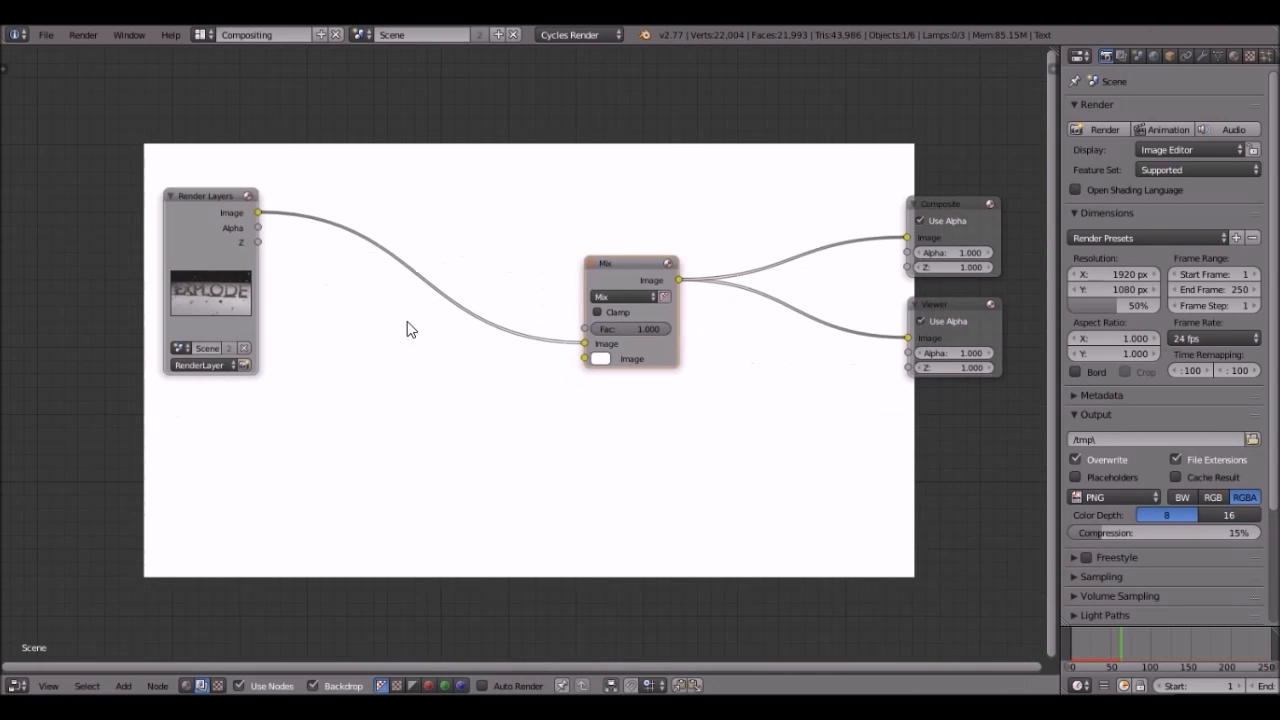
pyautogui.hotkey('shift', 'a')
pyautogui.moveTo(397, 343)
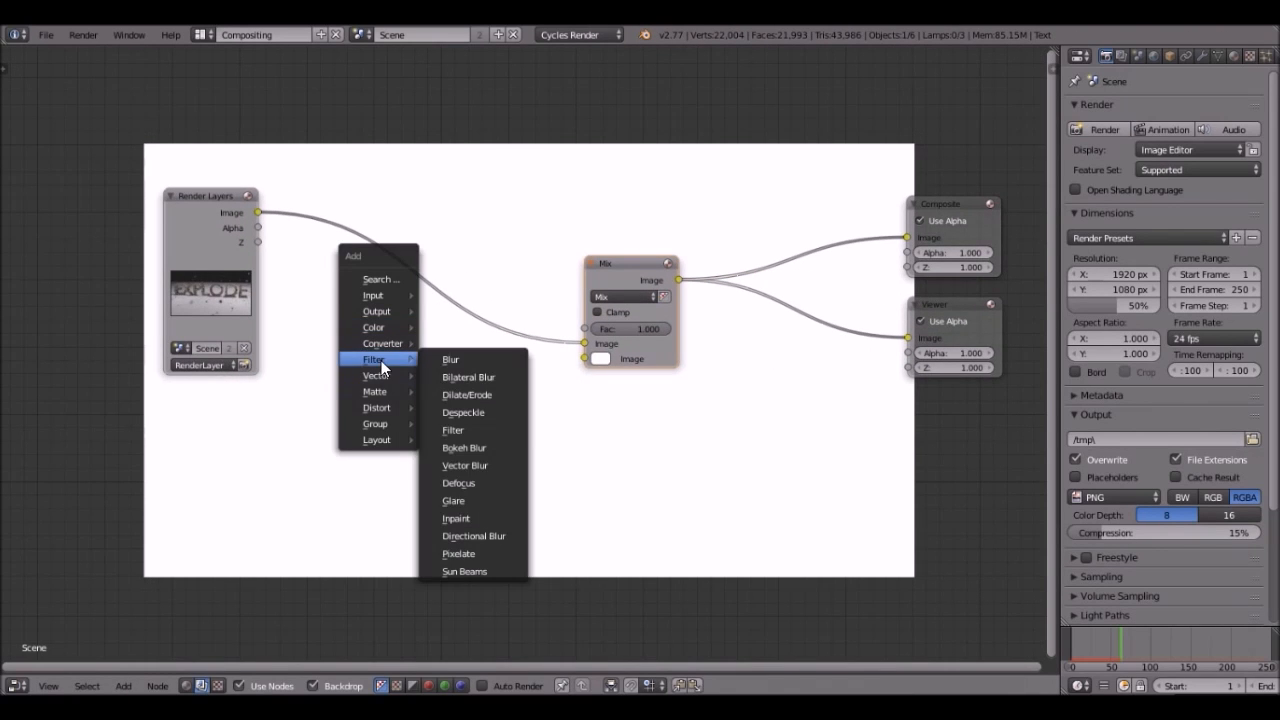
pyautogui.click(450, 359)
pyautogui.click(418, 414)
# - Add a Lens Distortion node beside the Blur node, below Render Layers
pyautogui.hotkey('shift', 'a')
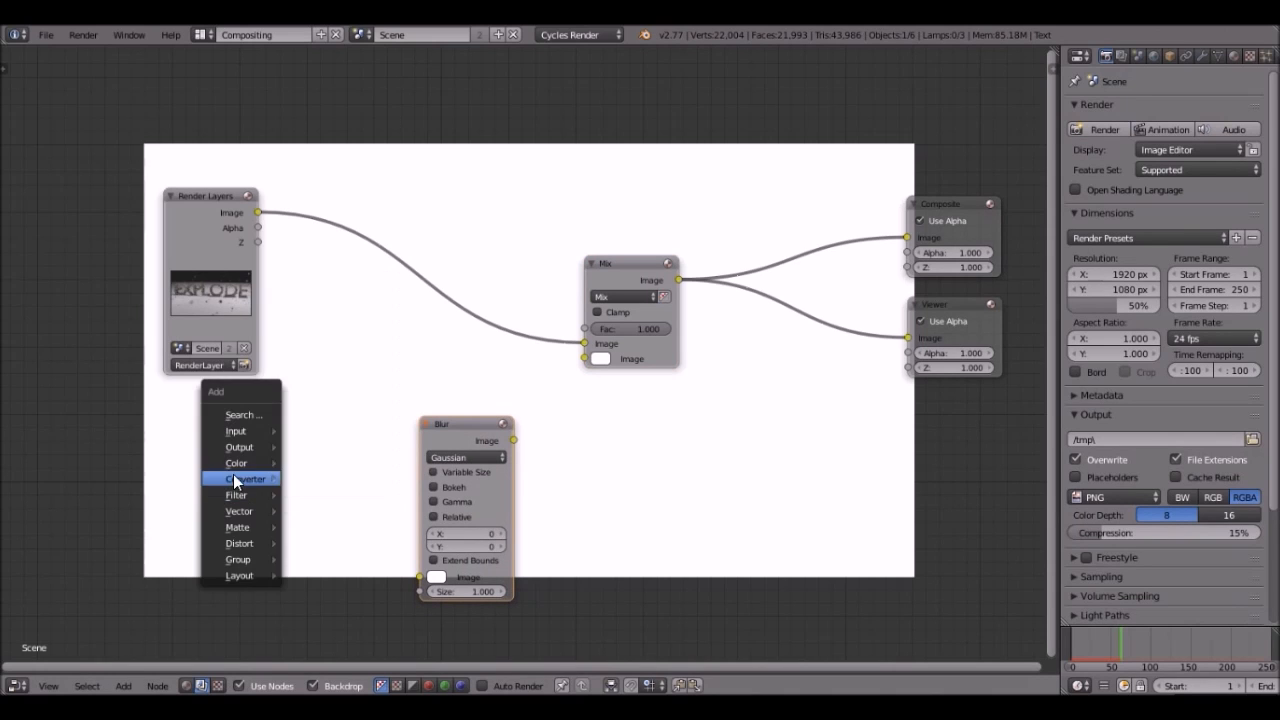
pyautogui.scroll(3, 268, 392)
pyautogui.moveTo(301, 354); pyautogui.dragTo(321, 314, button='middle')
pyautogui.hotkey('shift', 'a')
pyautogui.moveTo(276, 382)
pyautogui.moveTo(293, 430)
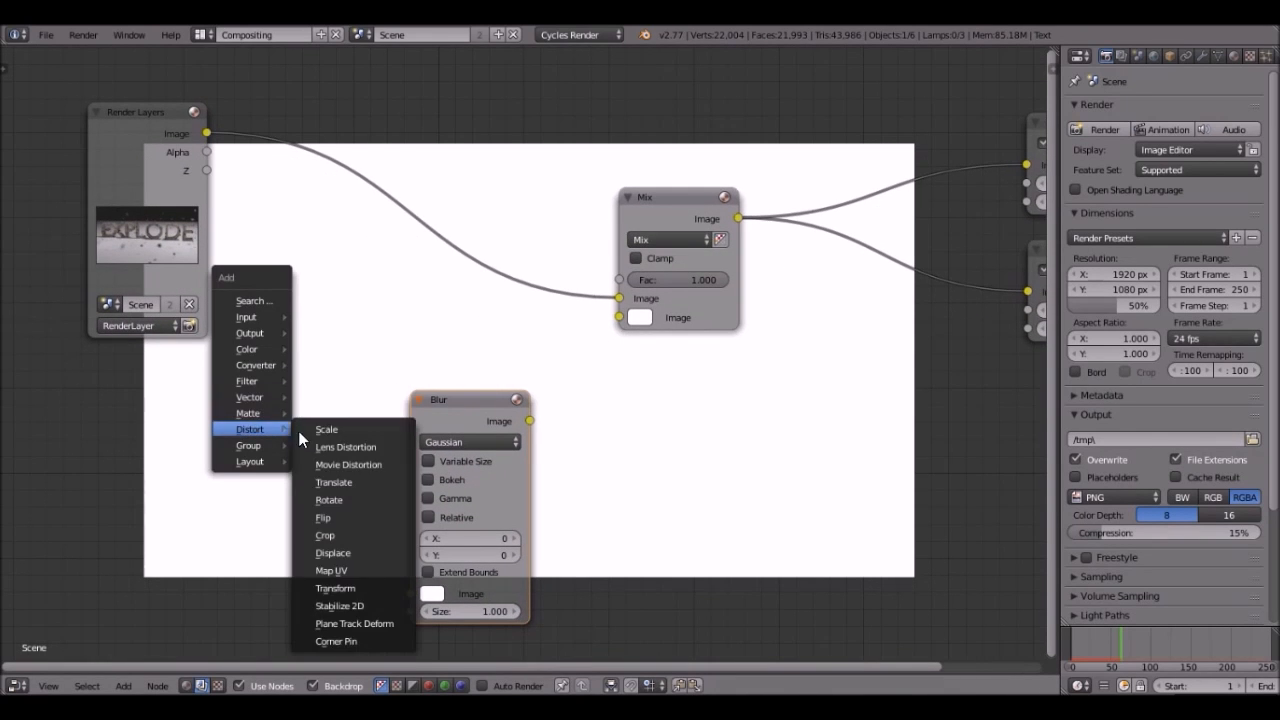
pyautogui.click(346, 447)
pyautogui.click(300, 447)
pyautogui.scroll(1, 305, 445)
pyautogui.scroll(-2, 308, 444)
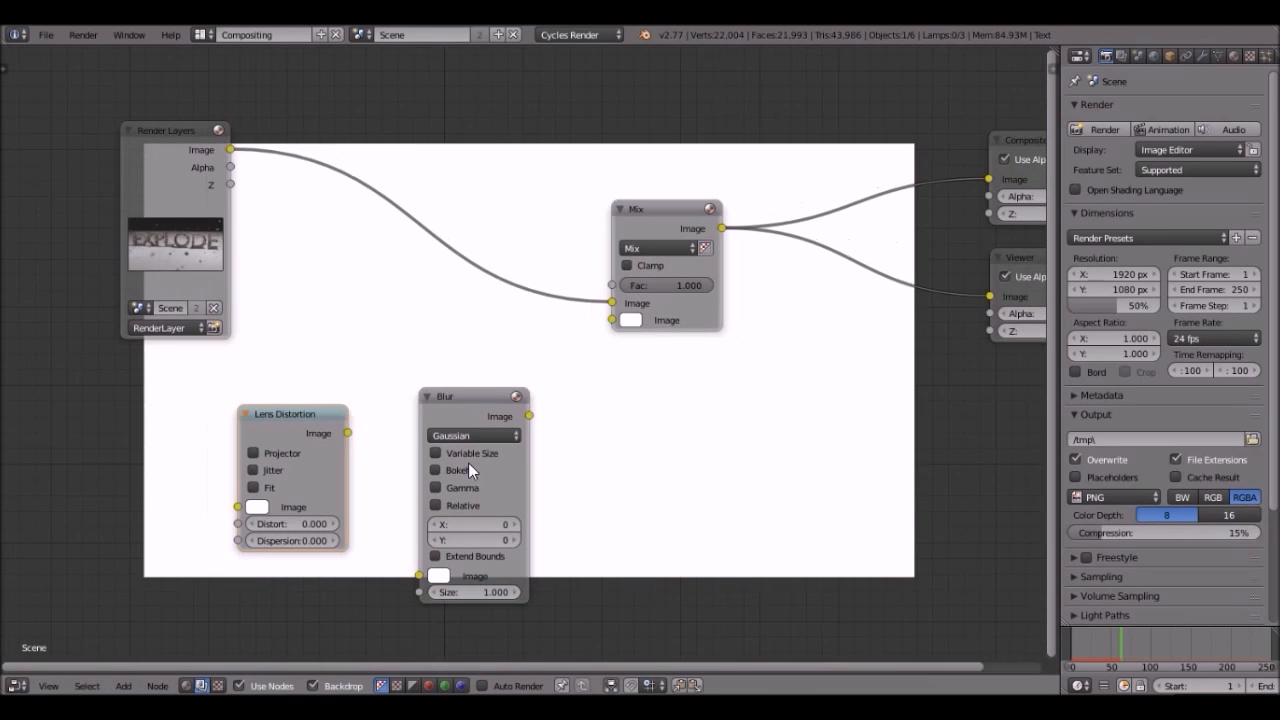
pyautogui.hotkey('shift', 'a')
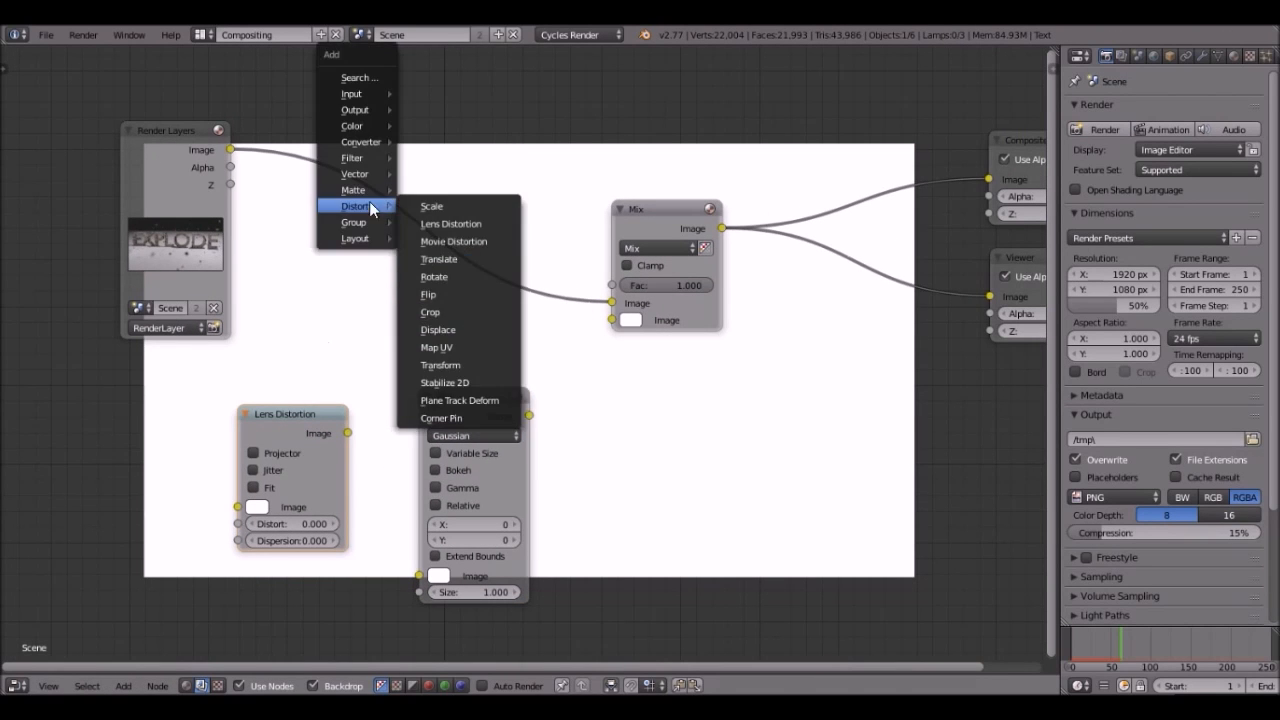
pyautogui.scroll(2, 305, 277)
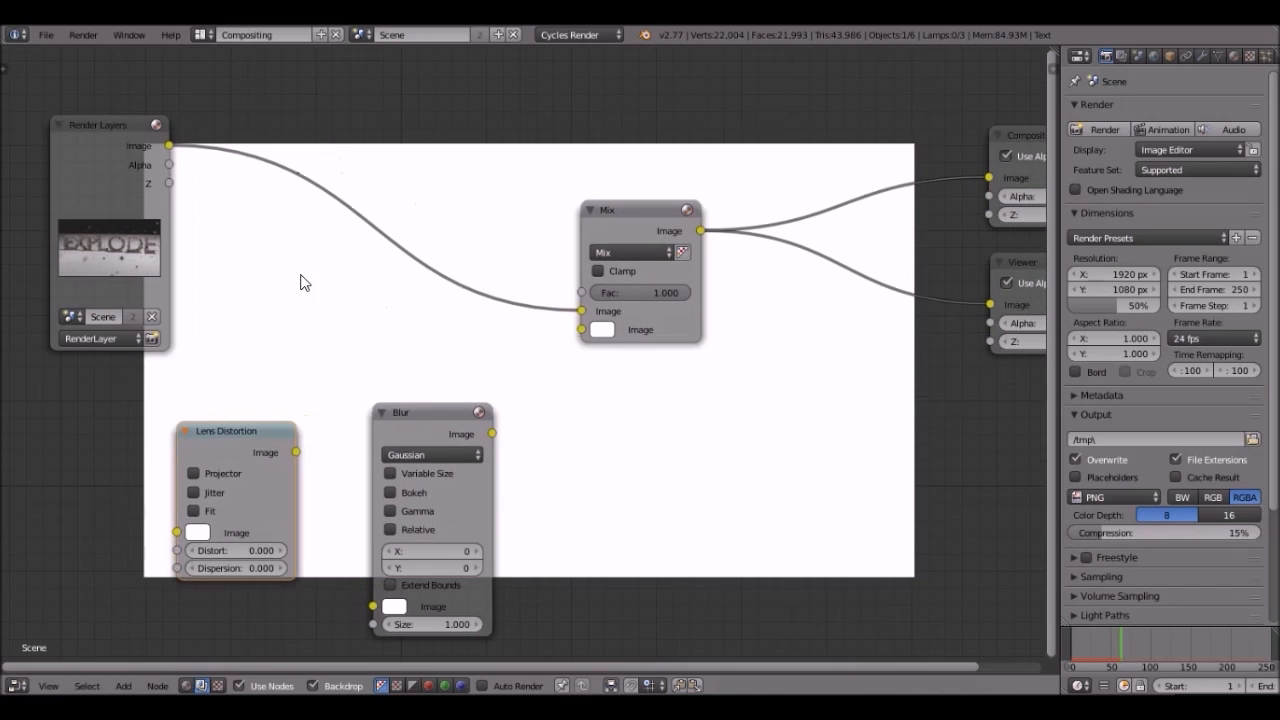
pyautogui.hotkey('shift', 'a')
pyautogui.moveTo(303, 277)
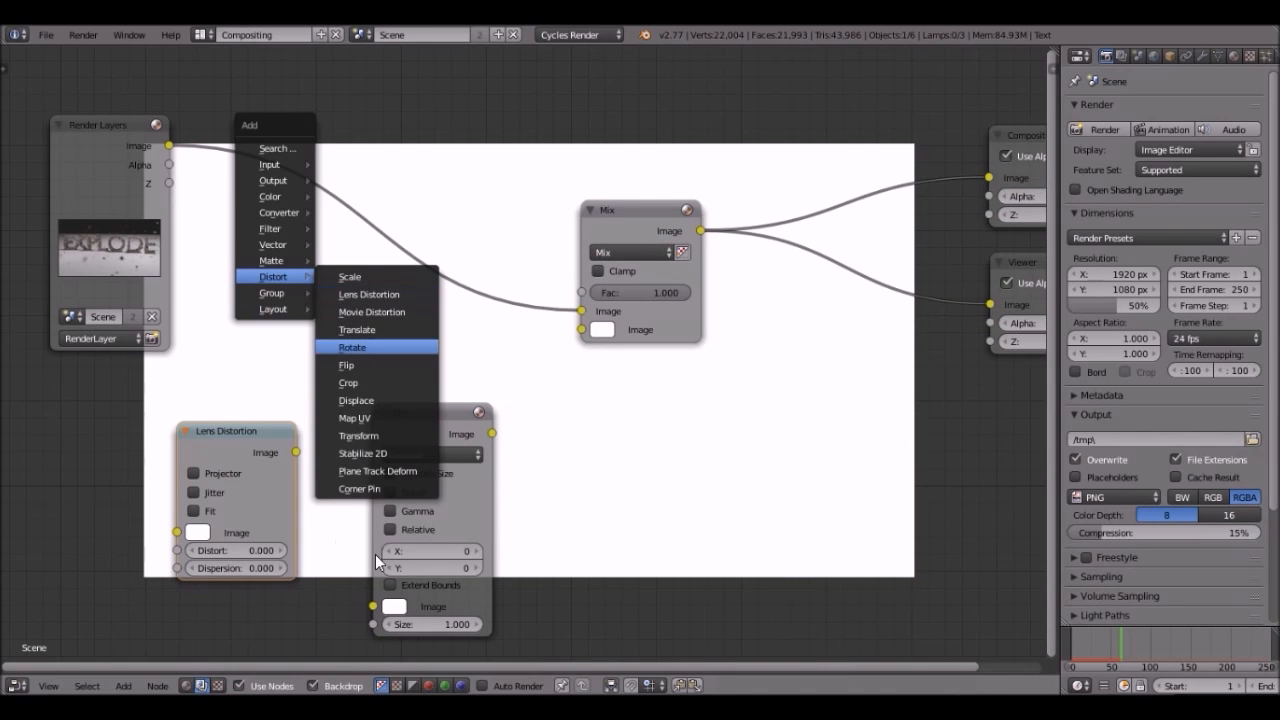
pyautogui.click(433, 412)
pyautogui.hotkey('shift', 'a')
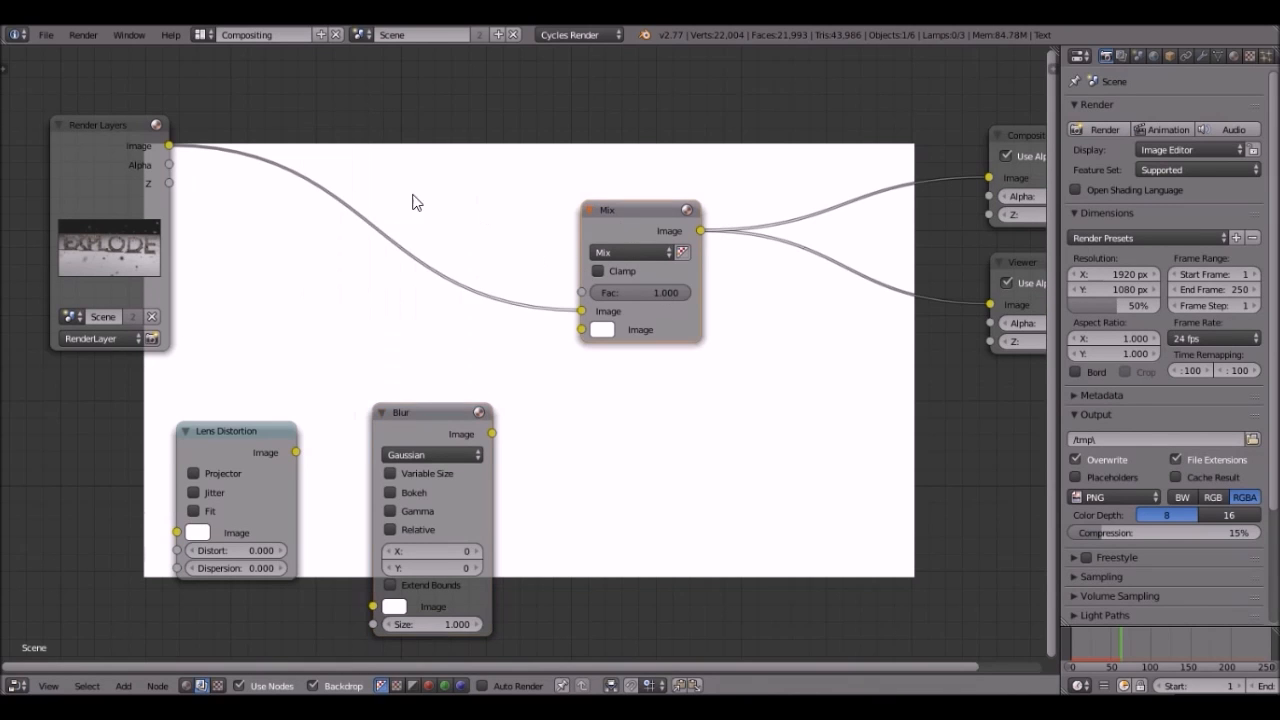
pyautogui.hotkey('shift', 'a')
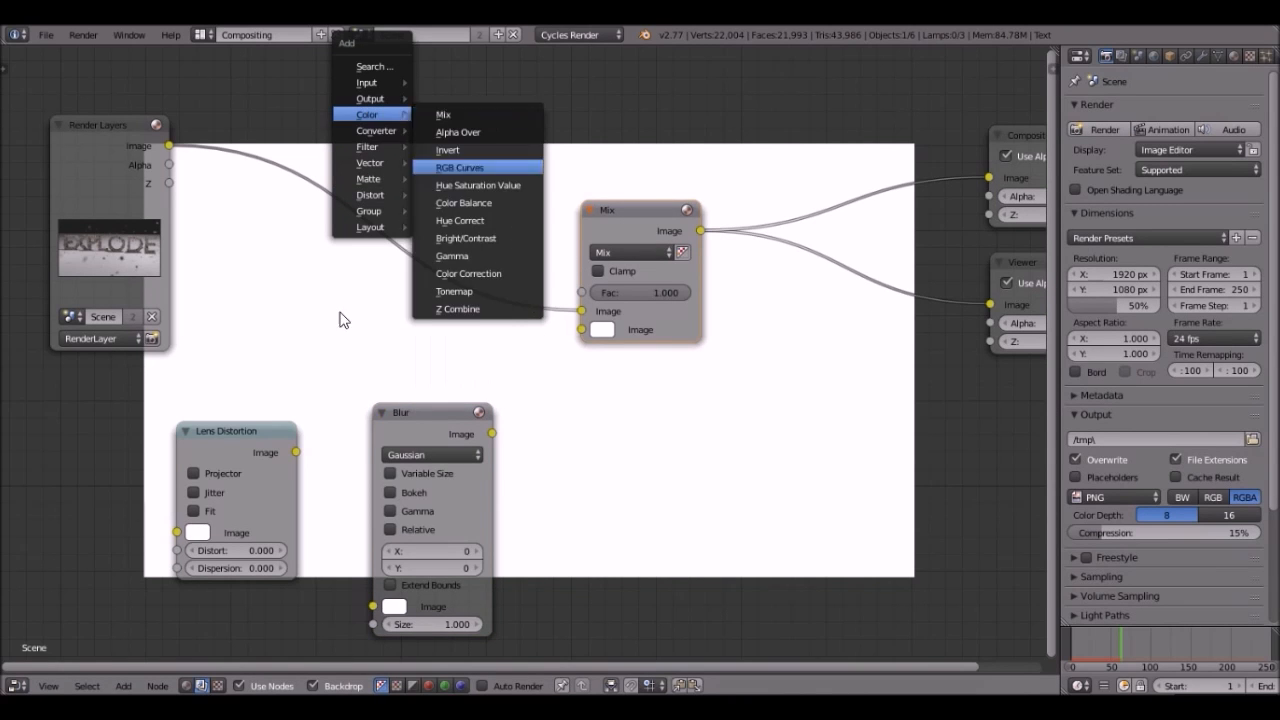
# - Connect the Lens Distortion output to the Blur node's image input and set Distort to 1
pyautogui.moveTo(297, 453); pyautogui.dragTo(373, 606)
pyautogui.click(246, 553)
pyautogui.write('1')
pyautogui.press('Return')
# - Set the Blur node to Fast Gaussian with Relative enabled, Y aspect correction, and X and Y at 20%
pyautogui.click(430, 455)
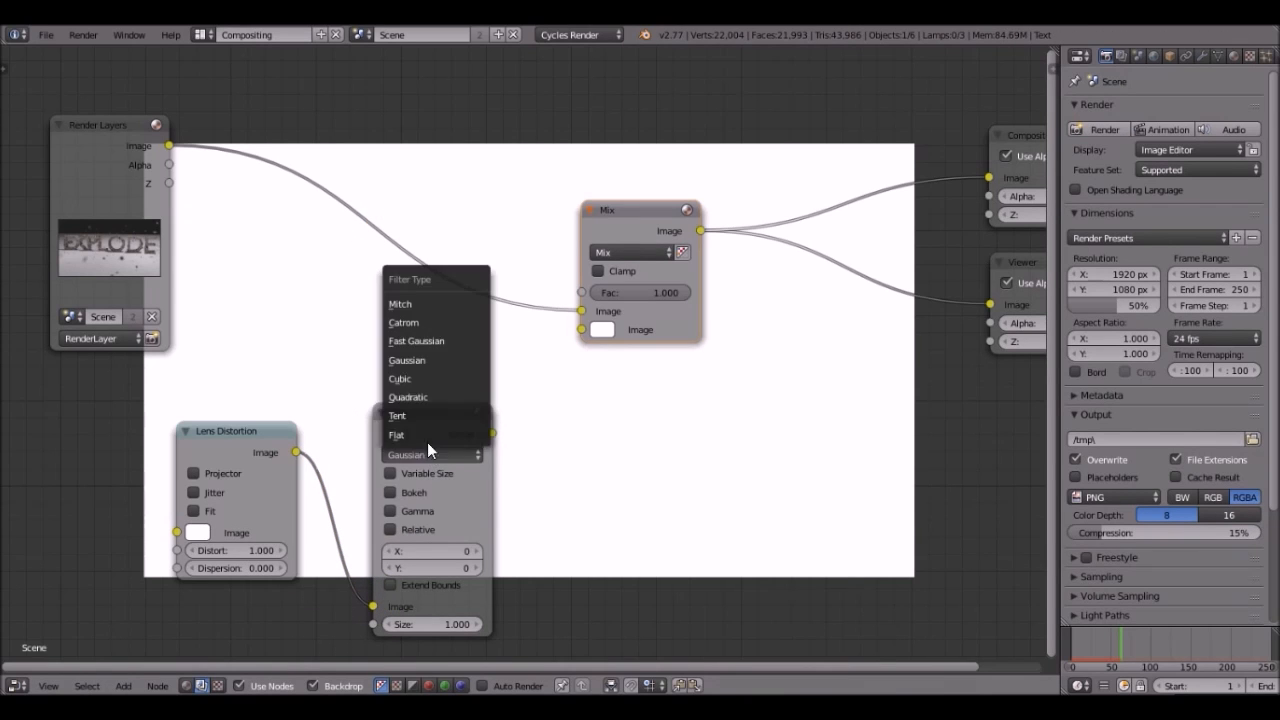
pyautogui.click(412, 338)
pyautogui.click(390, 474)
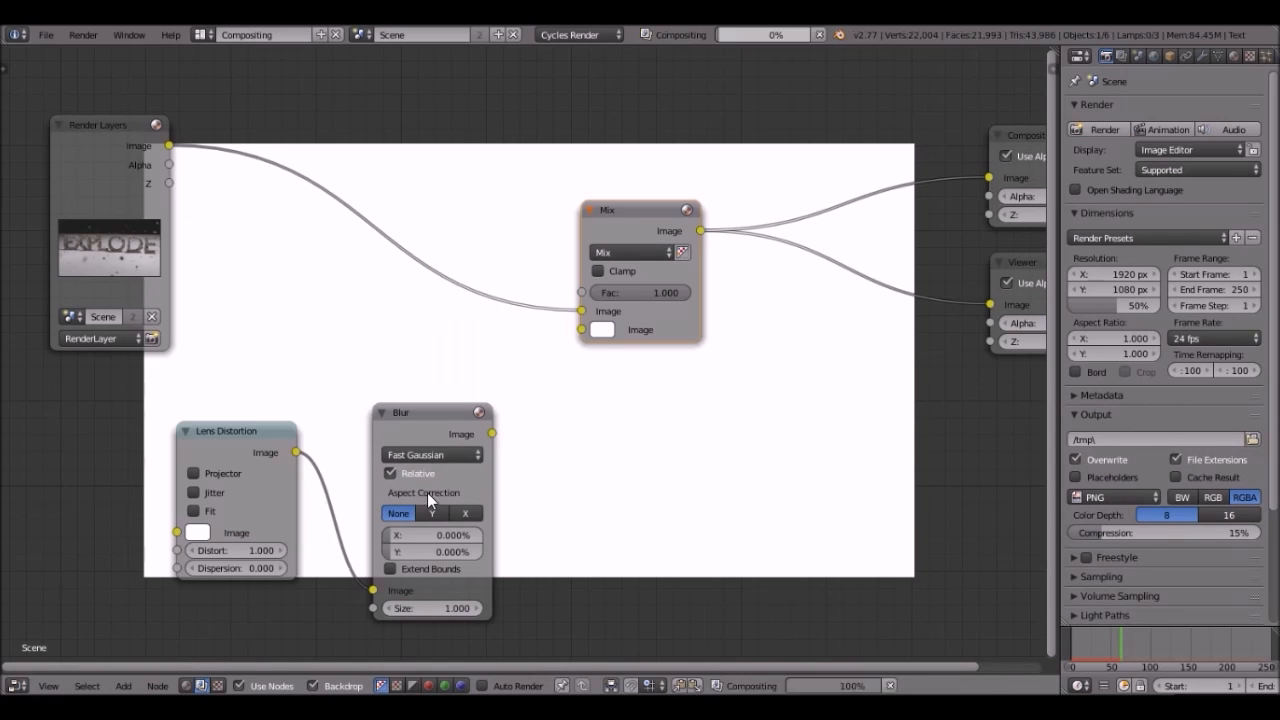
pyautogui.click(433, 512)
pyautogui.click(424, 531)
pyautogui.write('20')
pyautogui.press('Tab')
pyautogui.write('20')
pyautogui.press('Return')
# - Connect the Blur output to the Mix node's second image input and set its blend mode to Multiply
pyautogui.moveTo(491, 433); pyautogui.dragTo(601, 332)
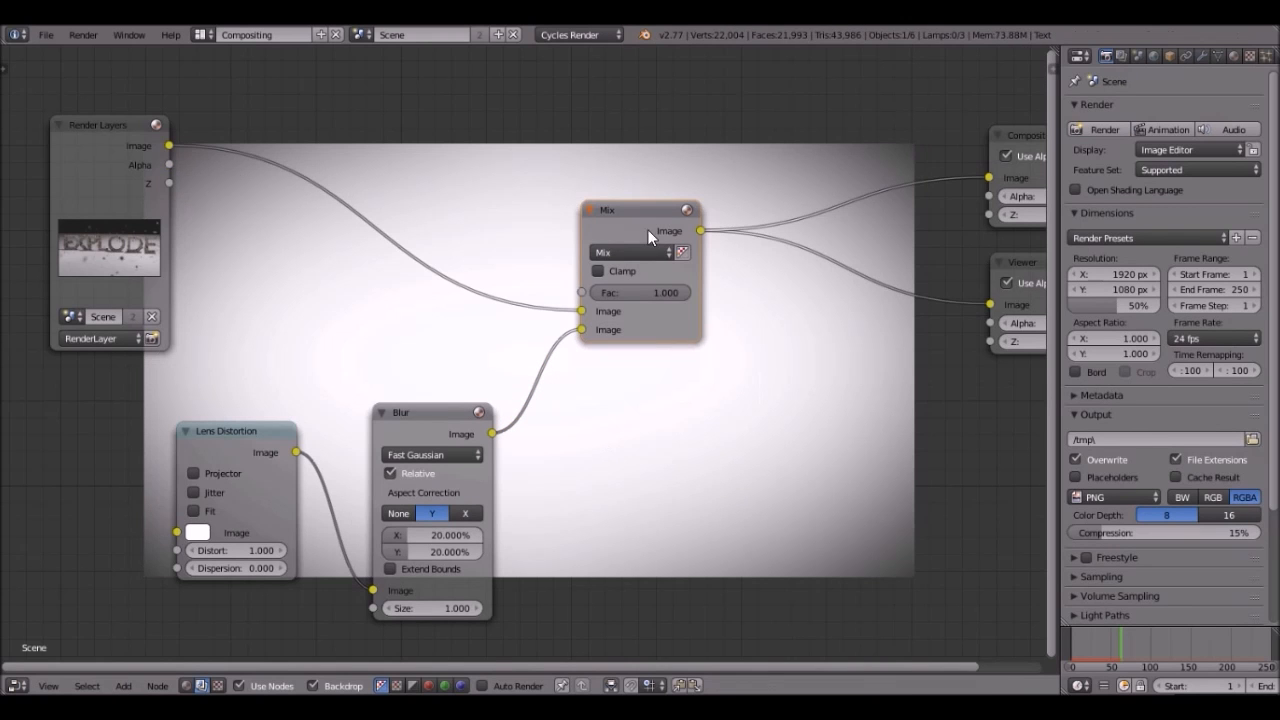
pyautogui.click(645, 252)
pyautogui.click(638, 308)
pyautogui.moveTo(528, 334); pyautogui.dragTo(311, 272, button='middle')
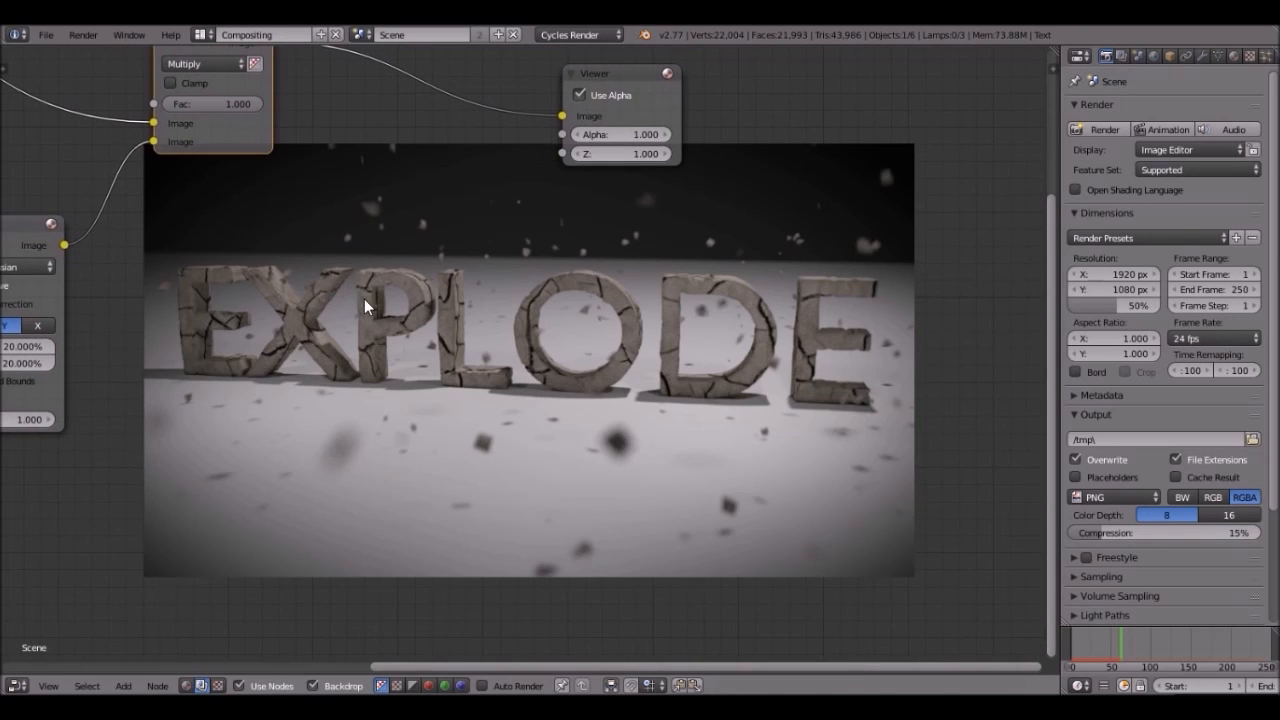
pyautogui.moveTo(259, 345); pyautogui.dragTo(287, 366, button='middle')
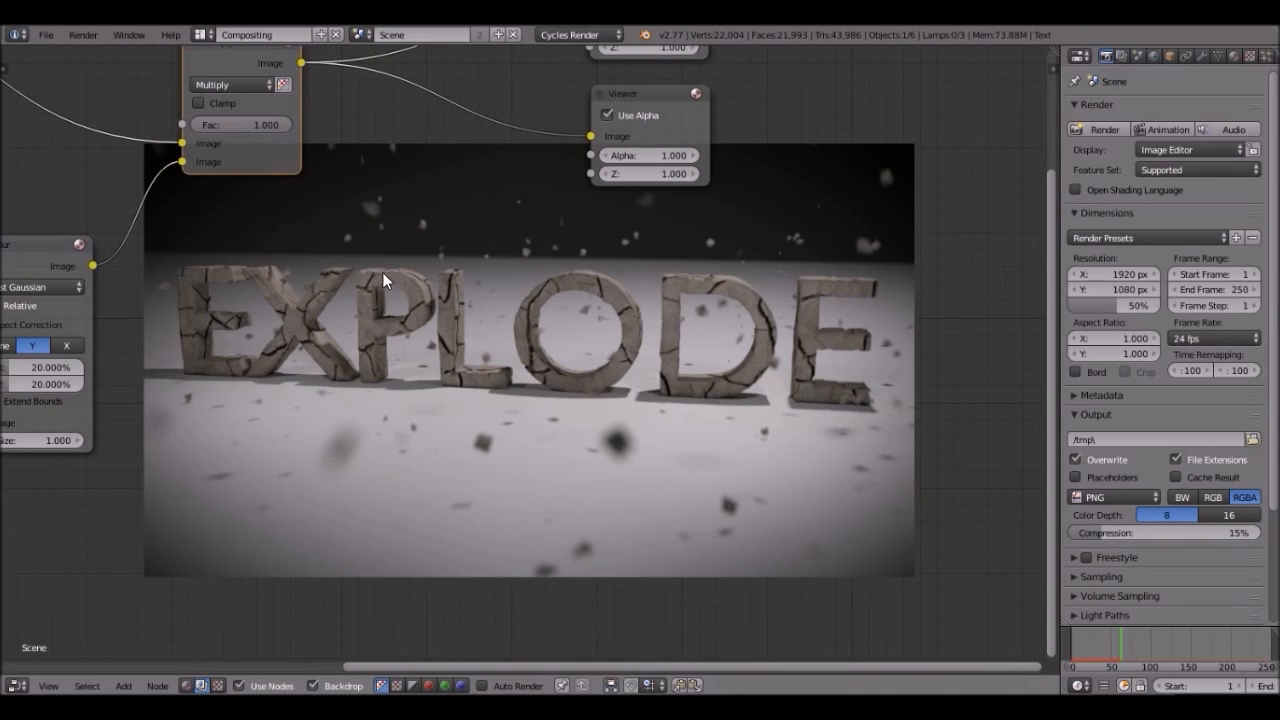
pyautogui.moveTo(383, 277); pyautogui.dragTo(465, 413, button='middle')
# - Return to the Default screen layout and display the Viewer Node image in the image editor
pyautogui.click(201, 34)
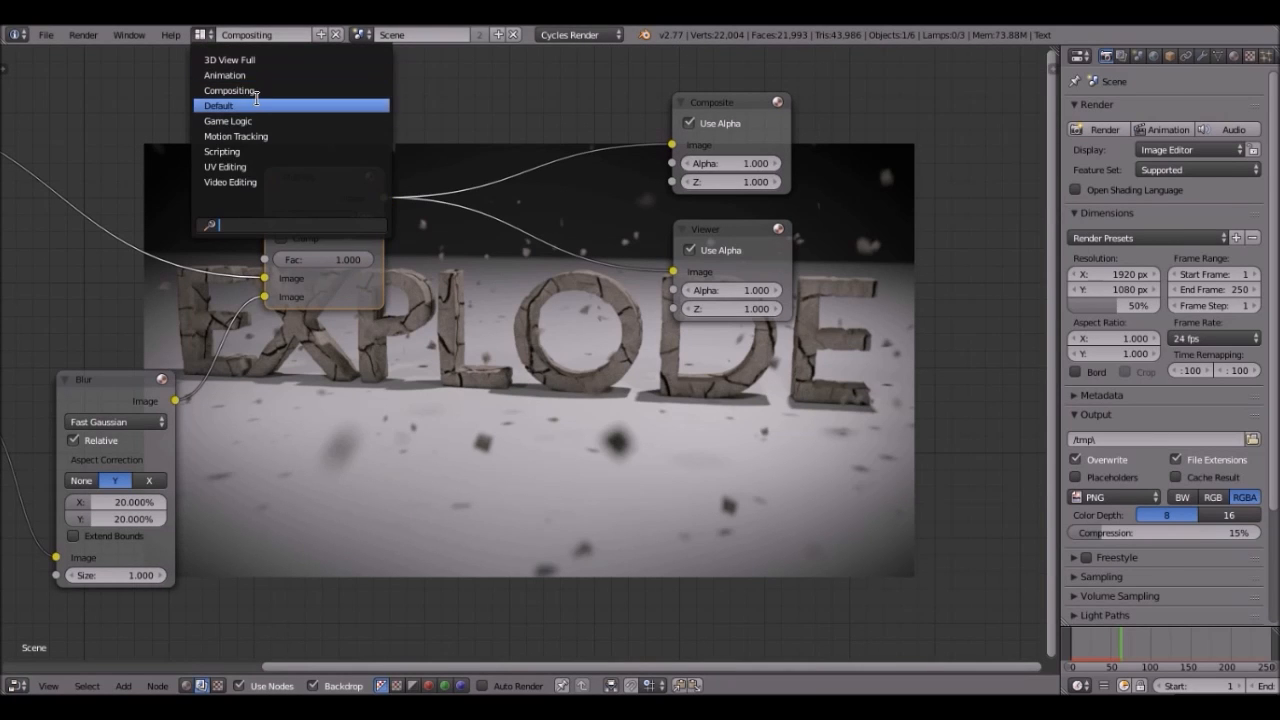
pyautogui.click(222, 105)
pyautogui.click(121, 624)
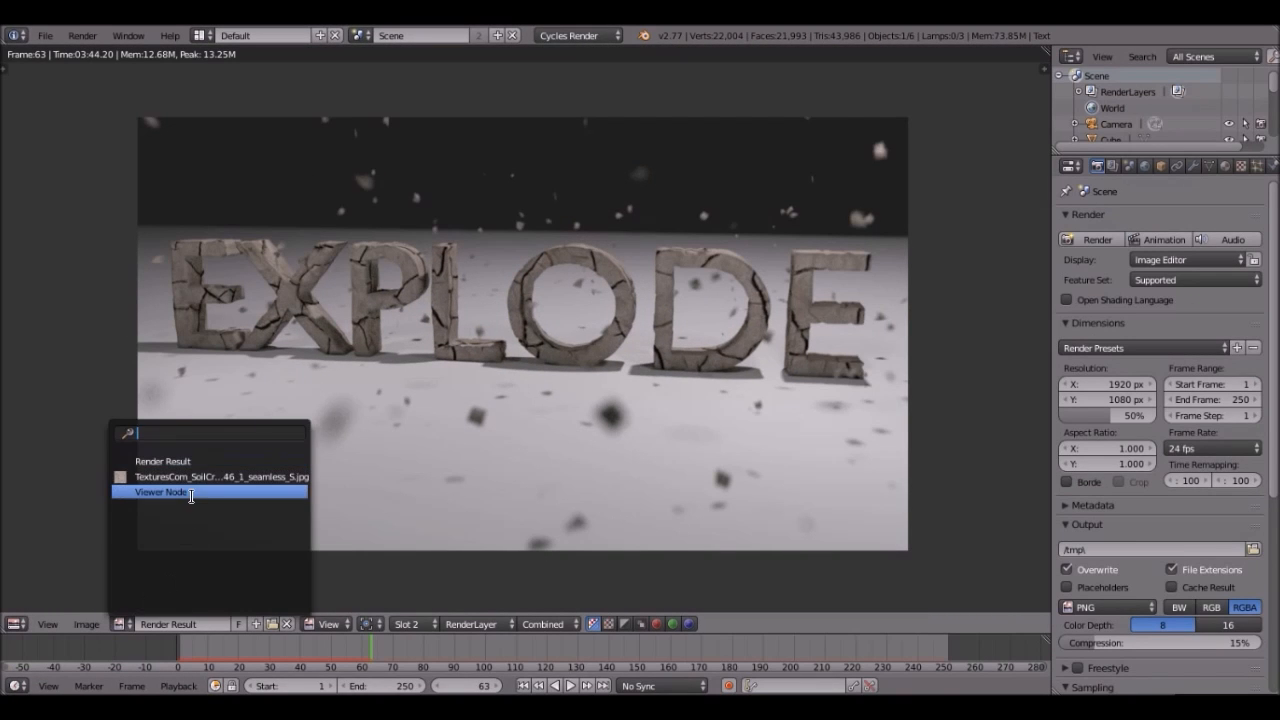
pyautogui.click(121, 624)
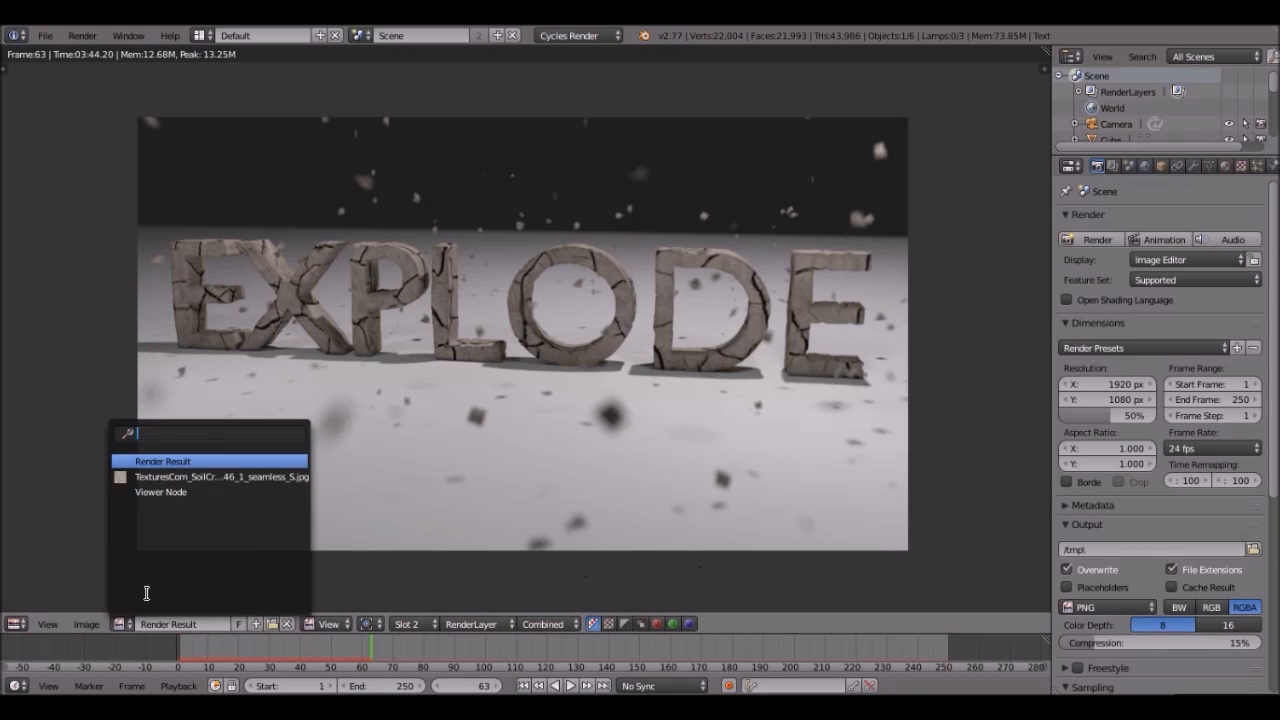
pyautogui.click(160, 492)
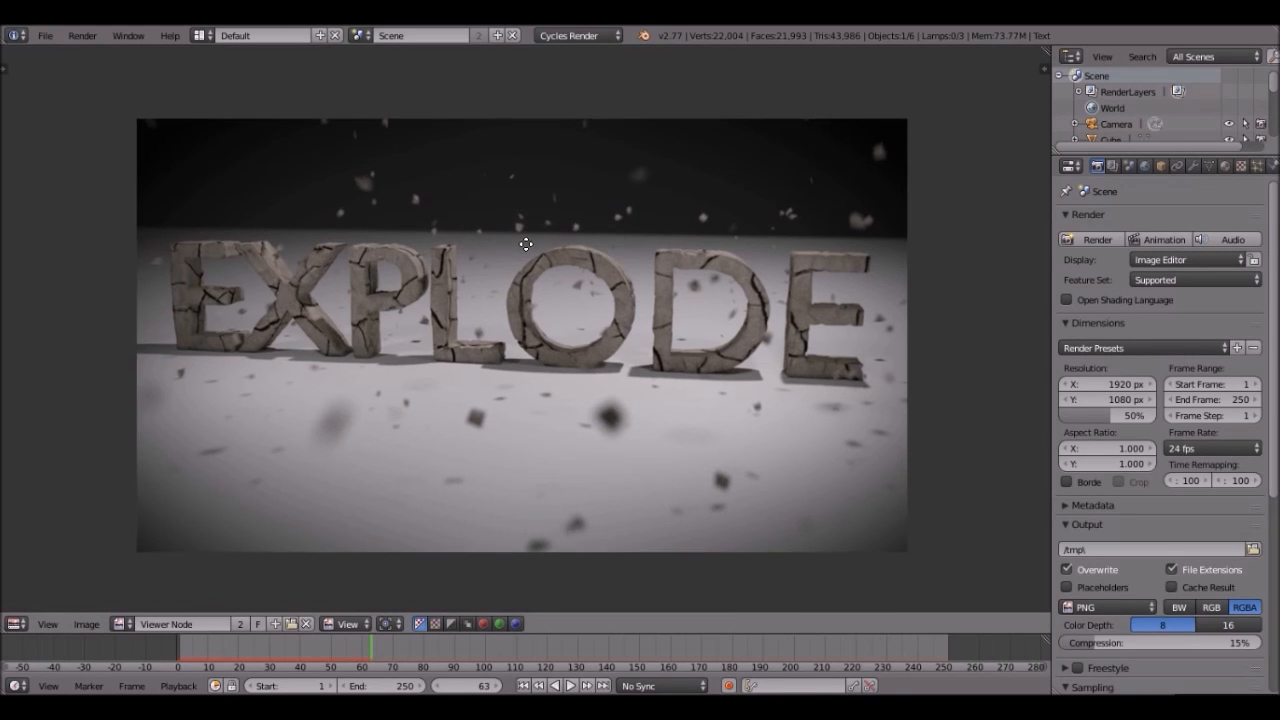